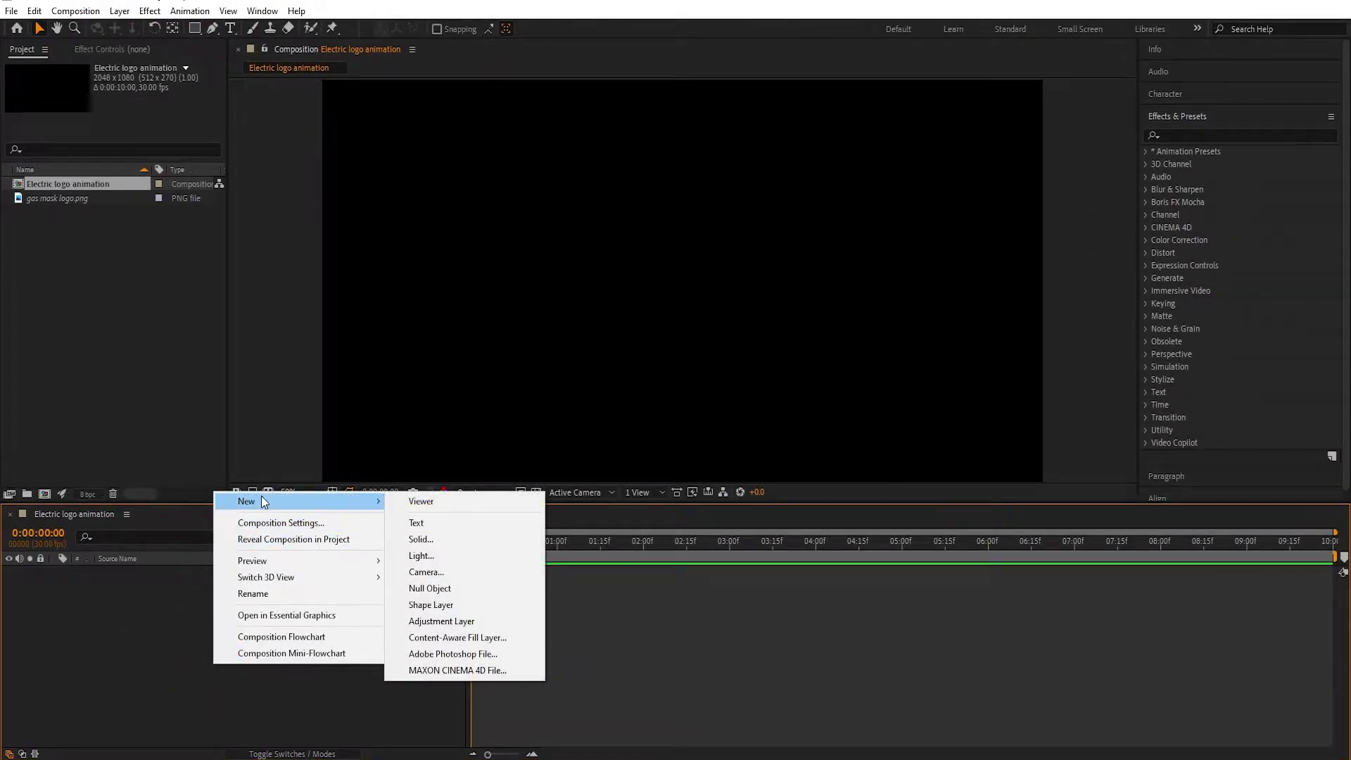
Step: Create a white 2048 x 1080 px solid layer named Background
click(426, 540)
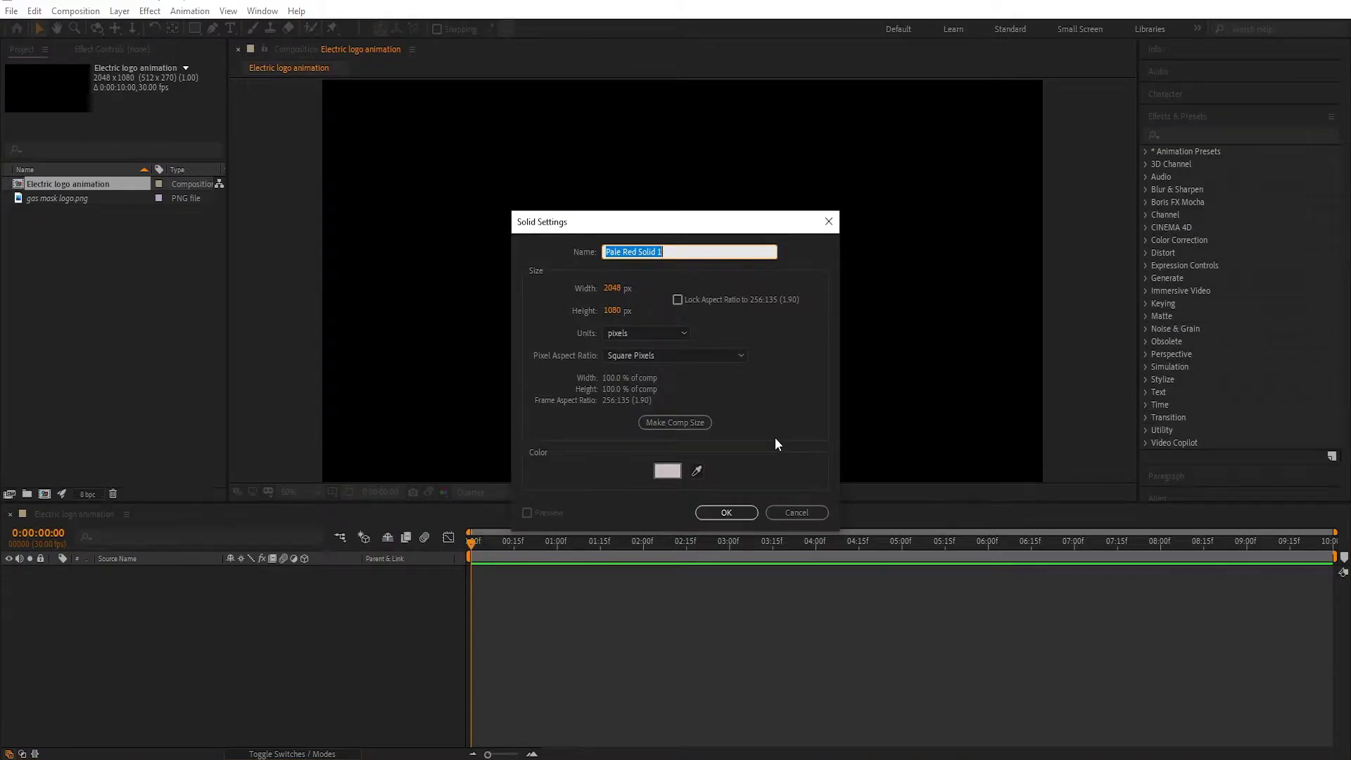
click(672, 470)
drag(344, 588, 271, 309)
click(661, 426)
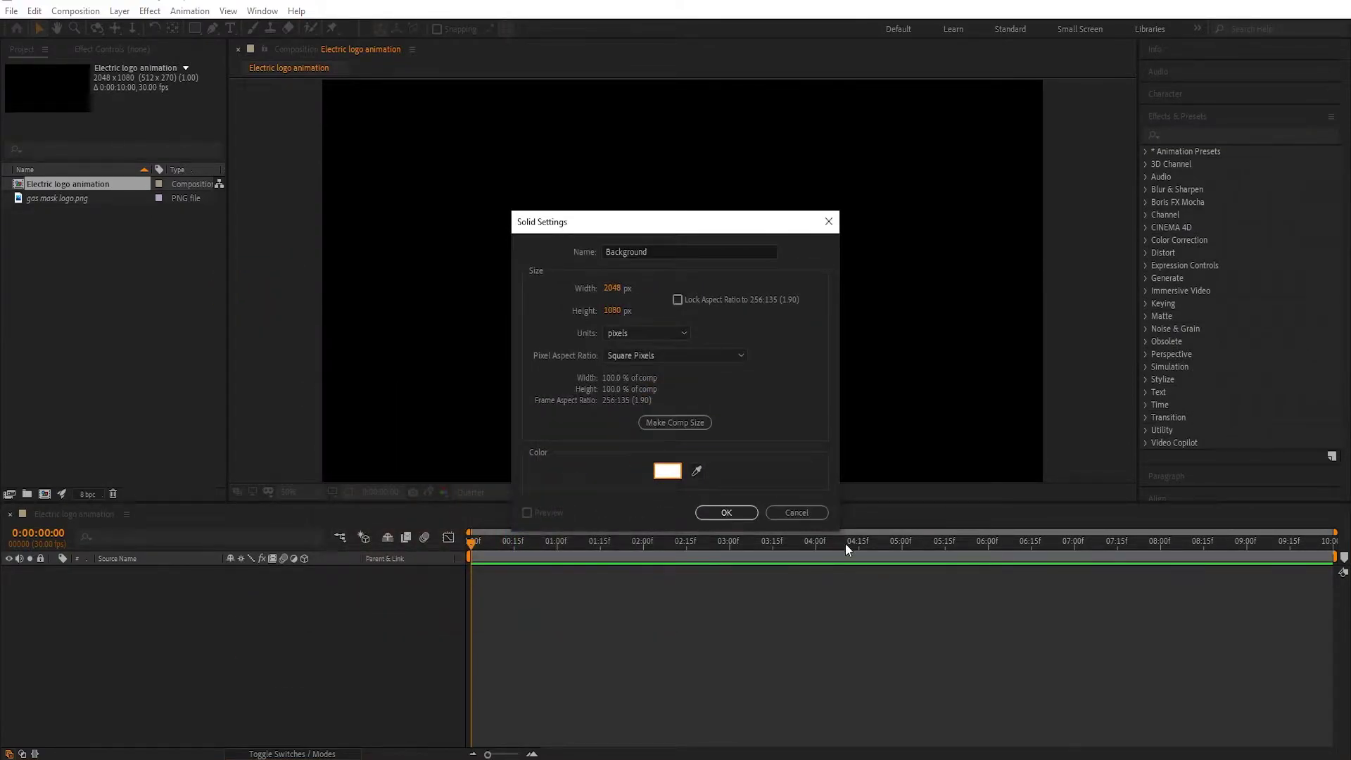
click(725, 513)
click(122, 625)
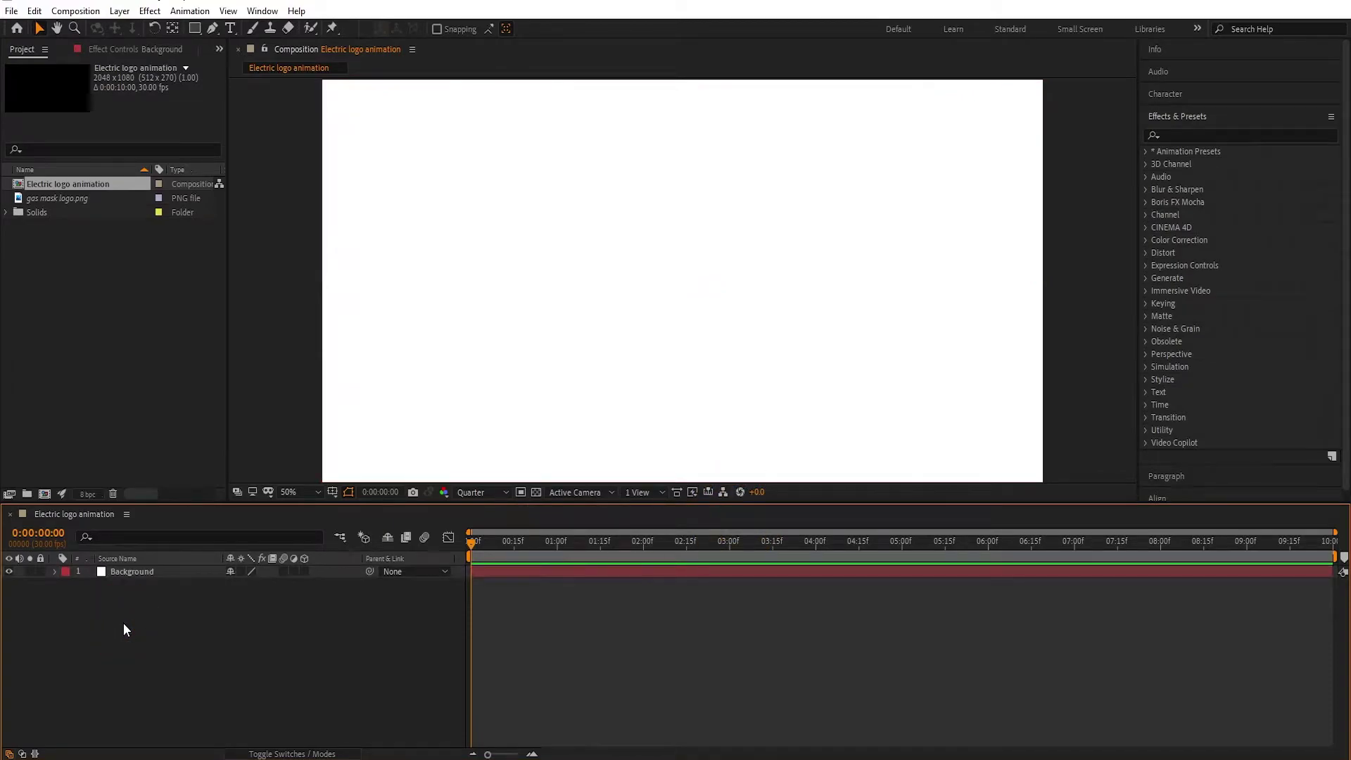
Step: Find the Gradient Ramp effect and apply it to the Background layer
click(1201, 131)
text(gradien)
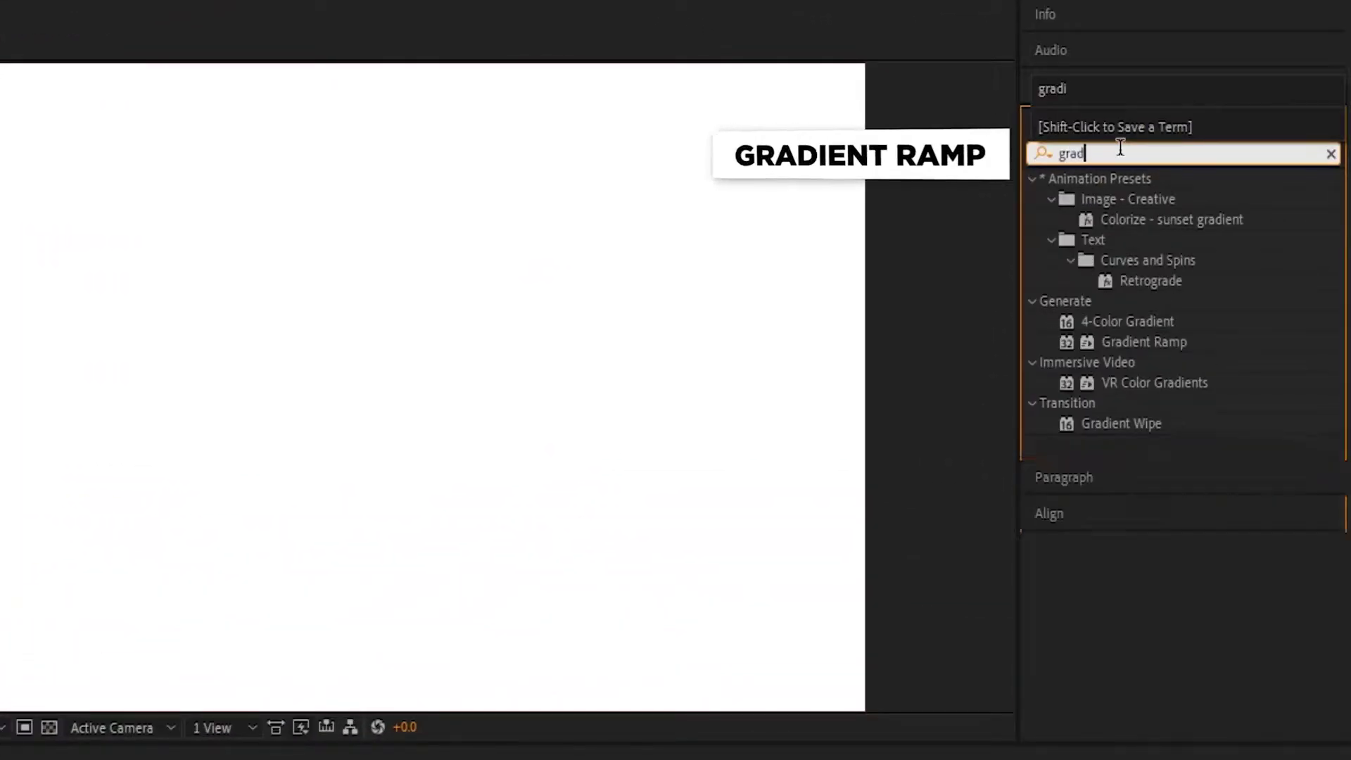
text(t)
drag(1148, 199, 260, 473)
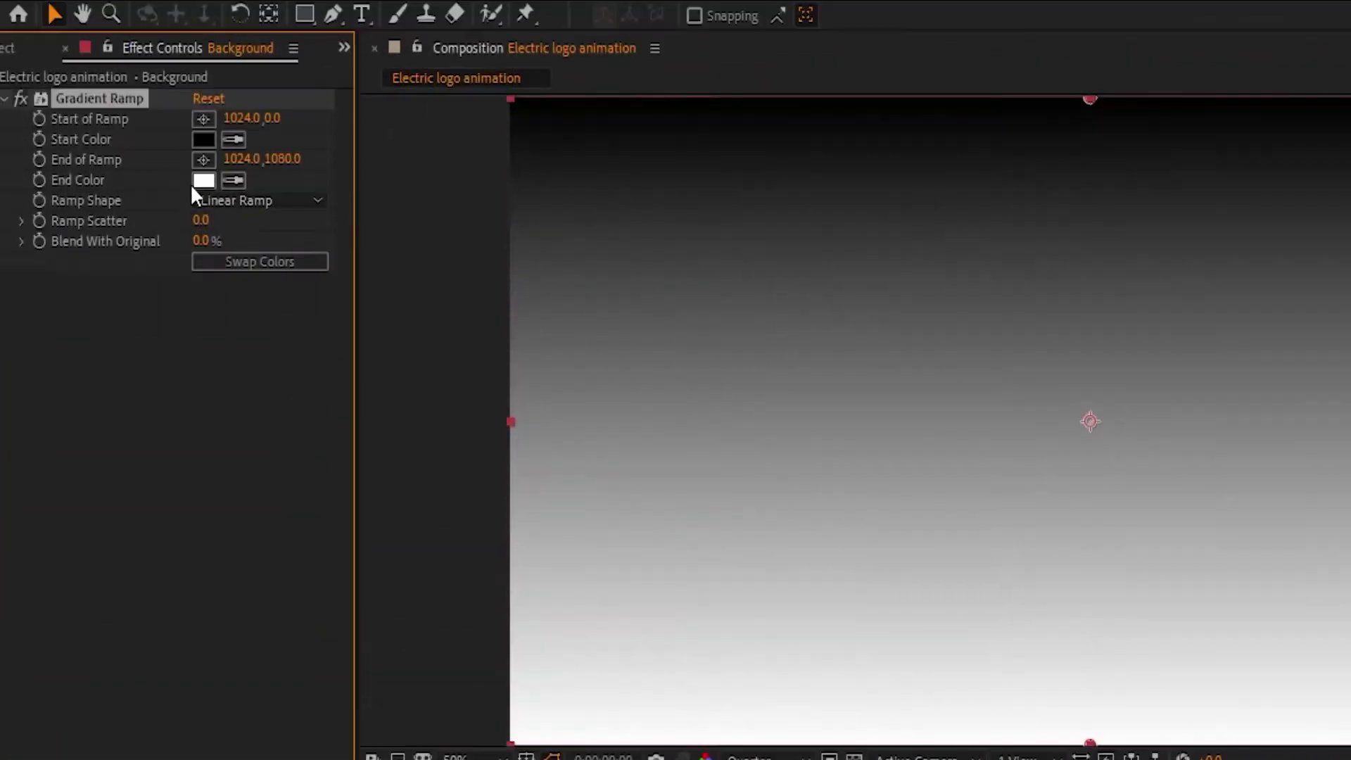
Step: Set the Gradient Ramp's start color to dark blue 0C0934 and its end color to black 000000
click(202, 141)
drag(717, 524, 697, 437)
drag(628, 582, 620, 620)
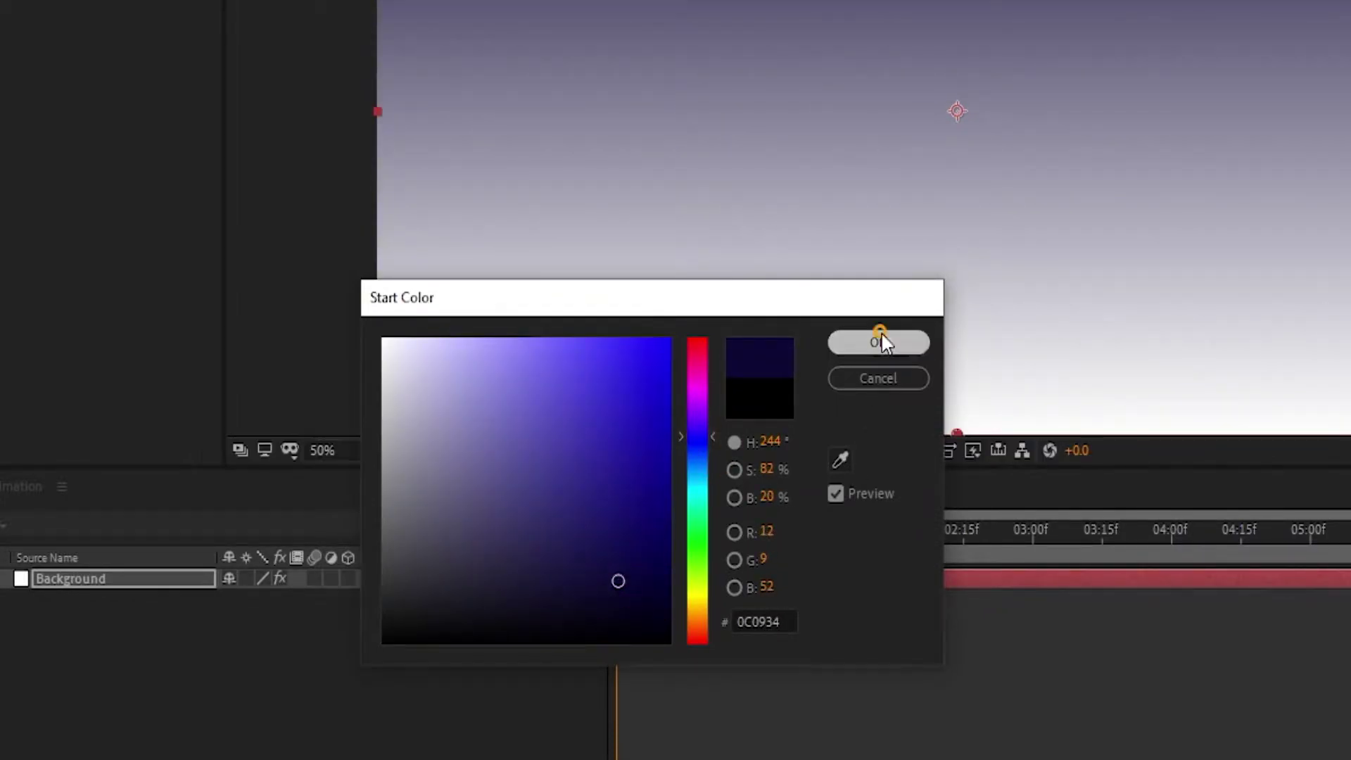
click(878, 342)
click(205, 122)
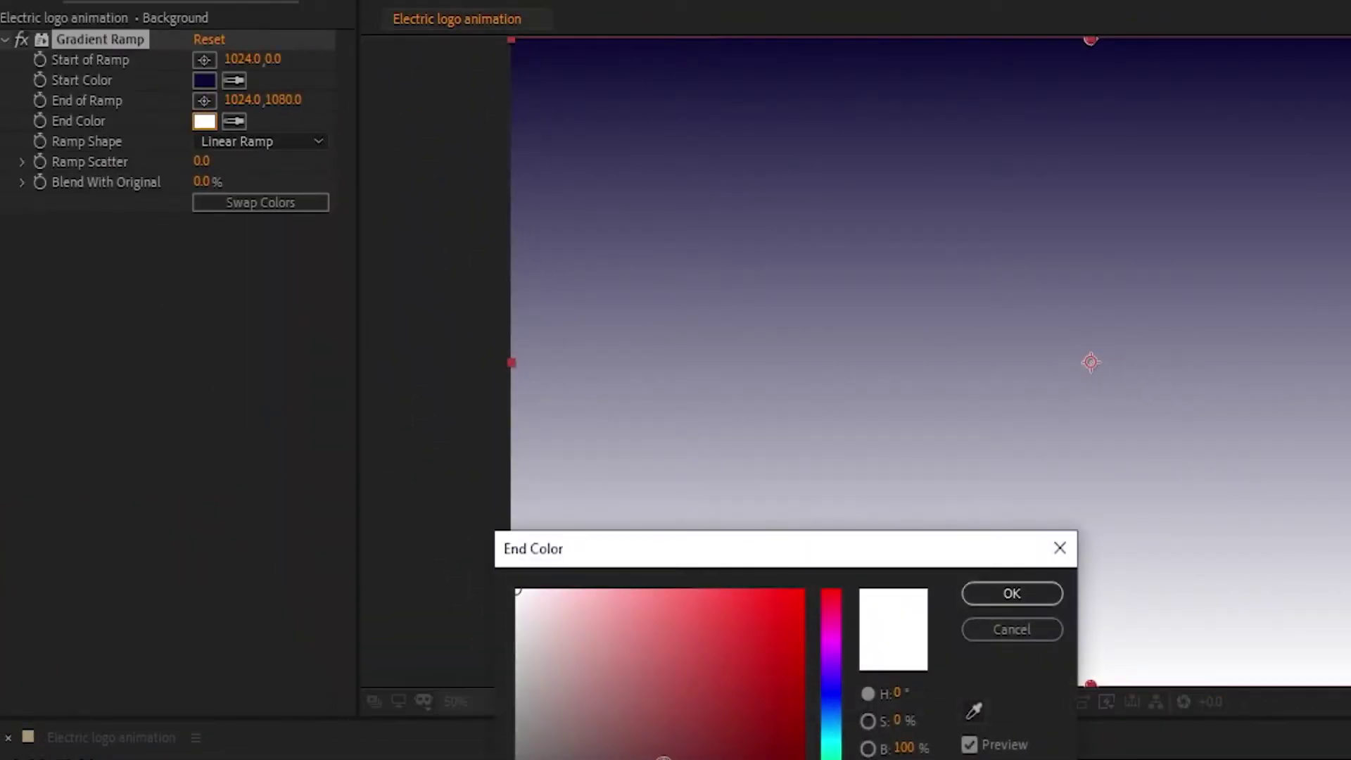
drag(664, 759, 425, 754)
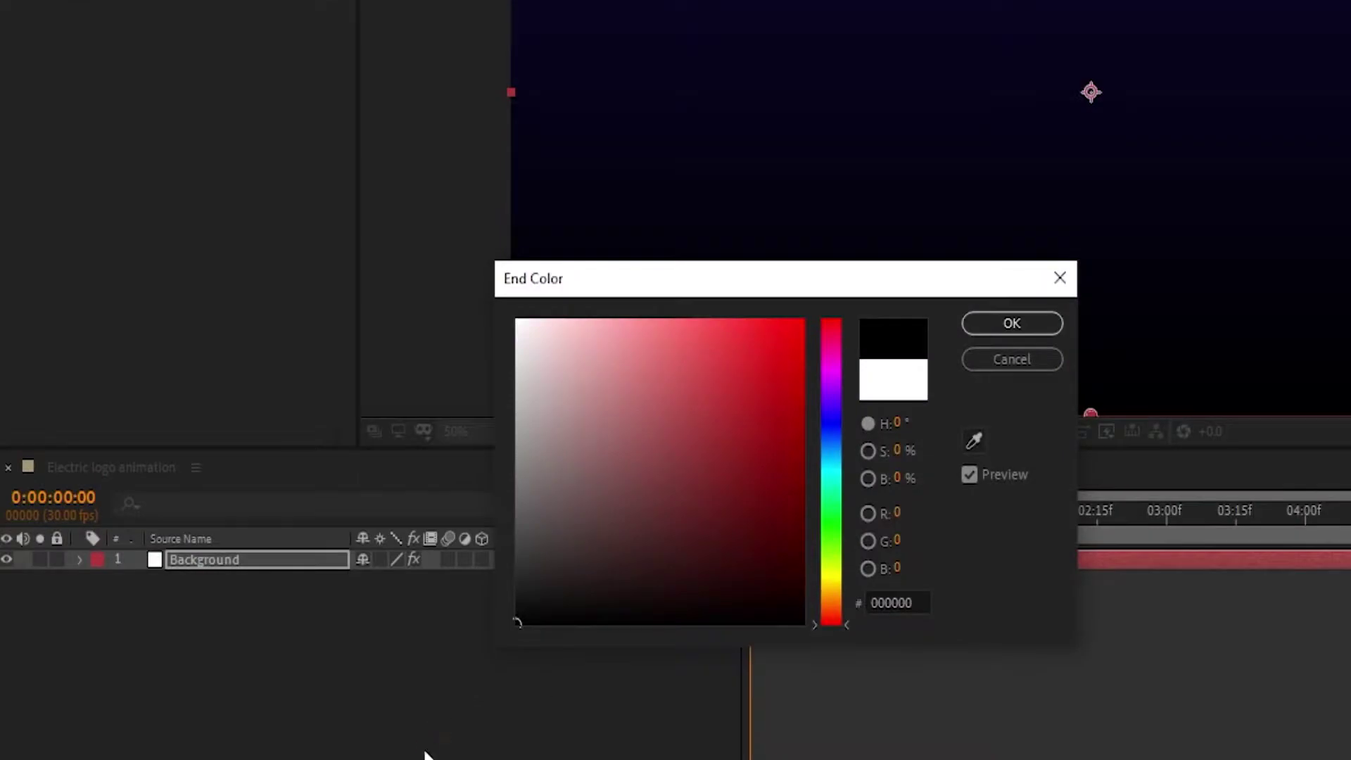
click(1032, 593)
Step: Set the Gradient Ramp's Ramp Scatter to 500
scroll(1132, 554, down, 2)
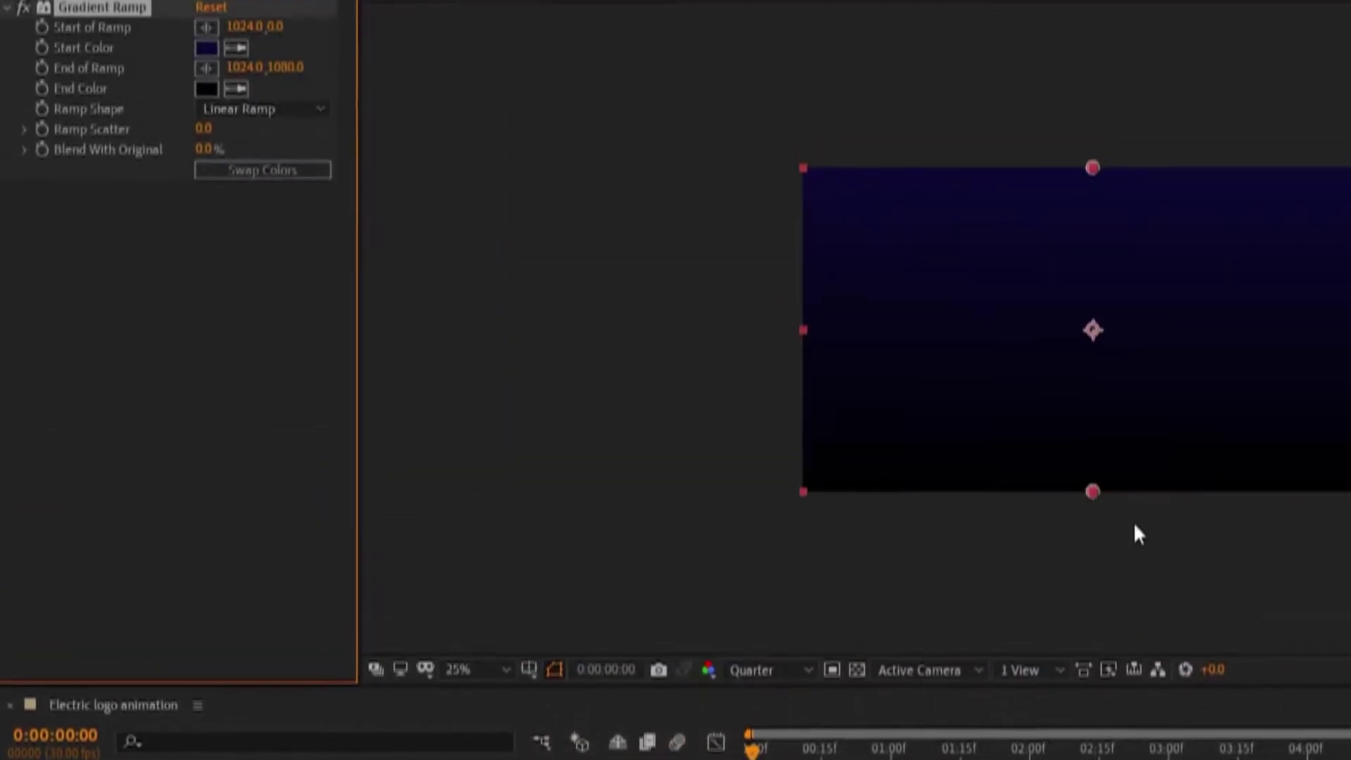
click(204, 128)
text(500)
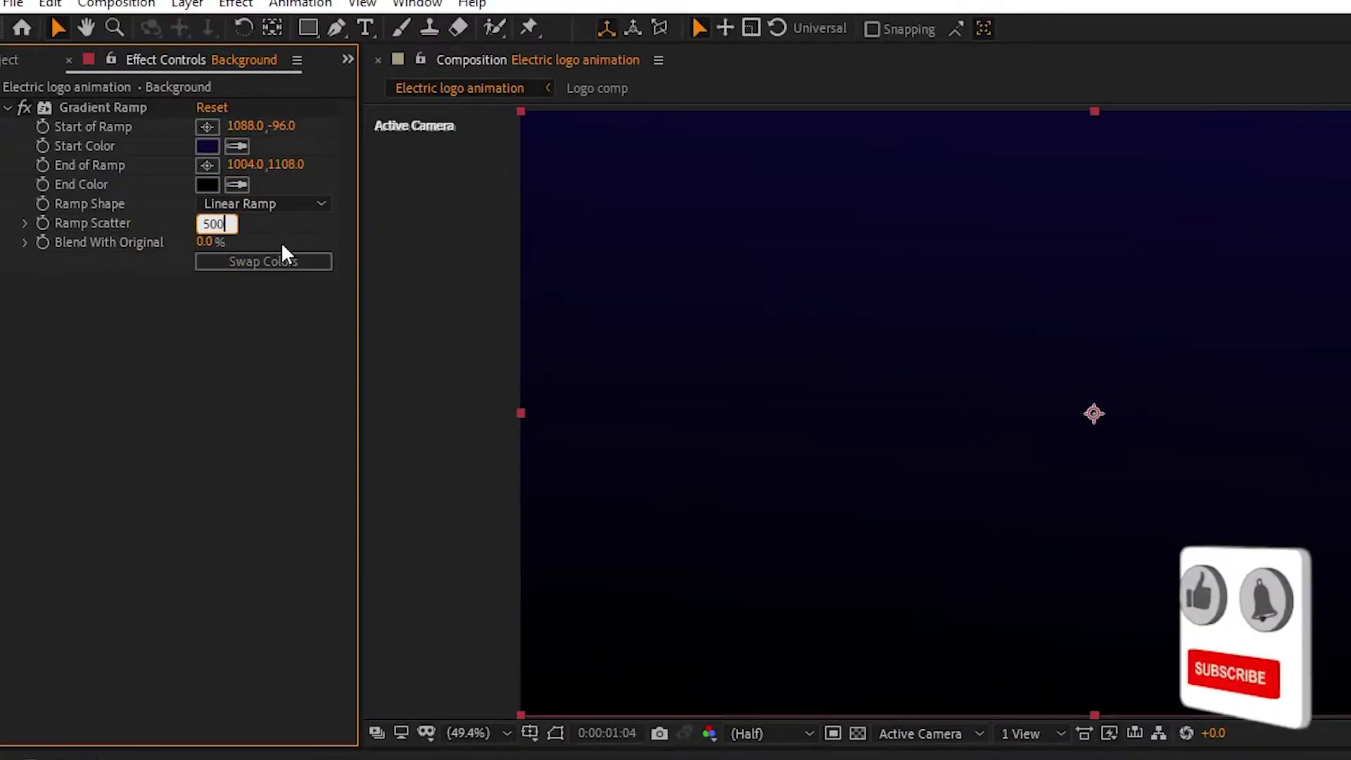
key(Return)
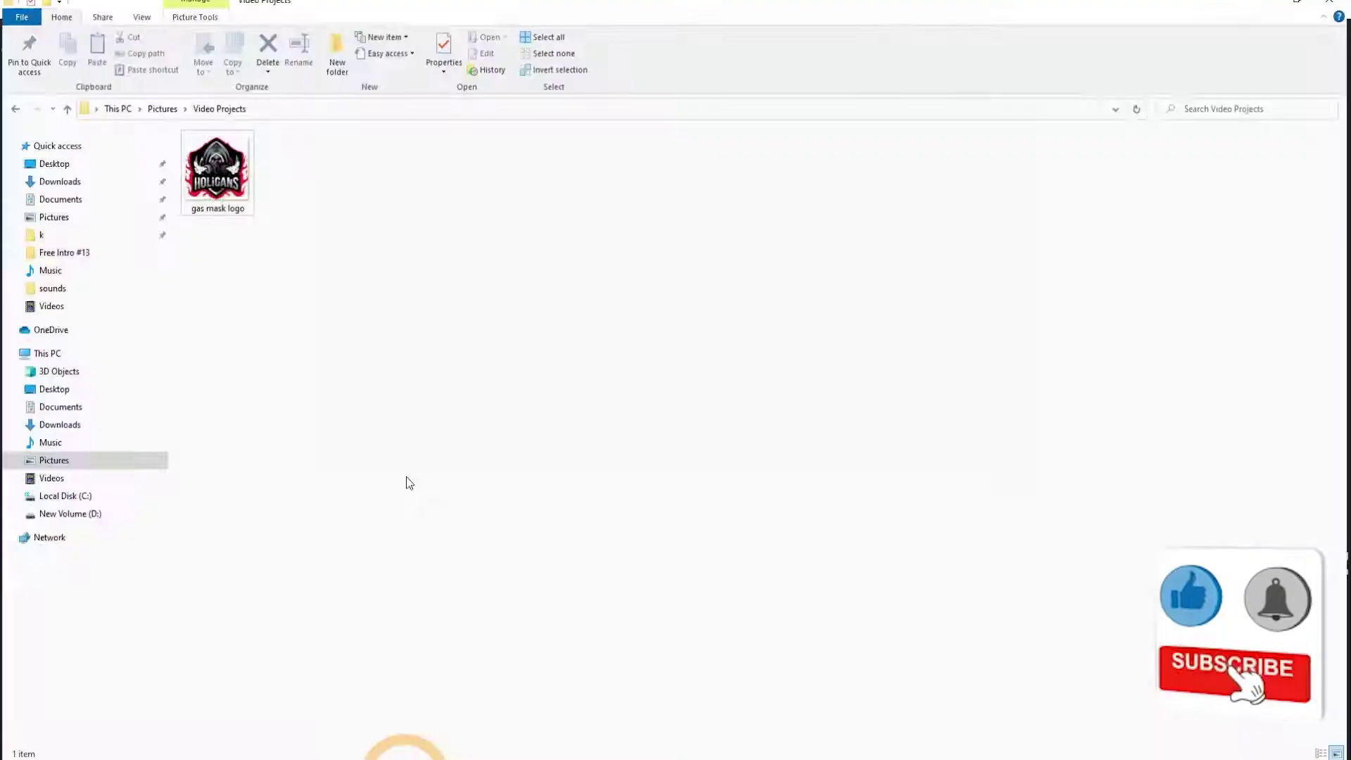
Step: Add gas mask logo.png to the composition above the Background layer and scale it down slightly
drag(214, 169, 157, 597)
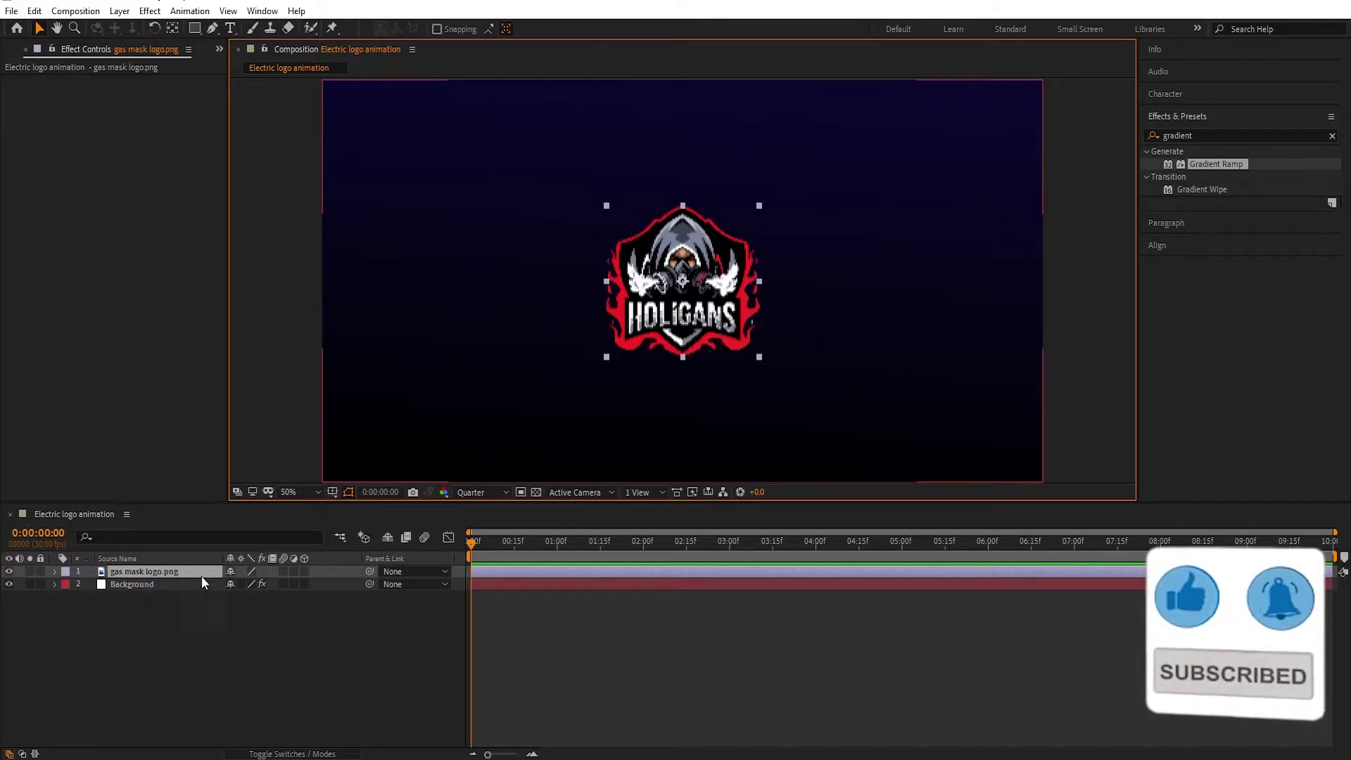
key(s)
drag(251, 584, 242, 585)
drag(173, 572, 175, 575)
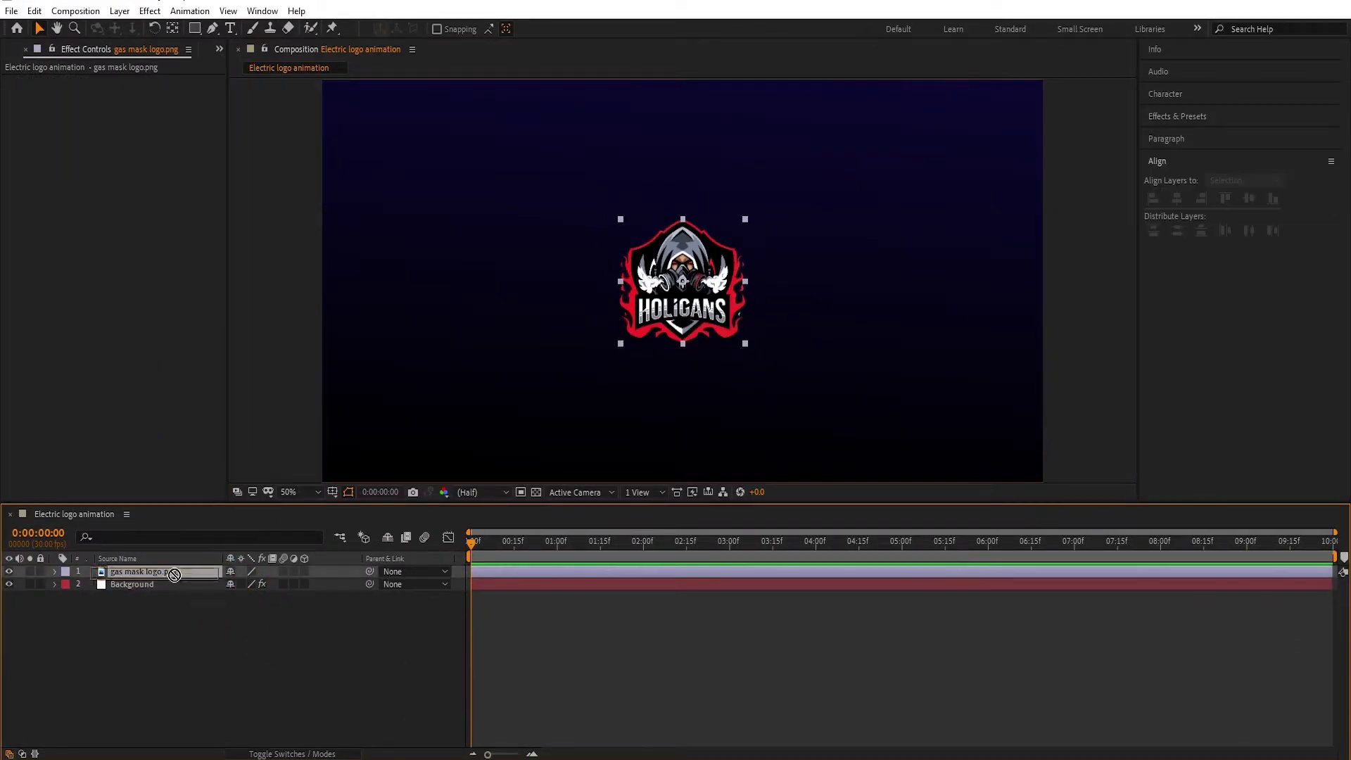
Step: Pre-compose the gas mask logo layer as "Logo comp", moving all attributes into the new composition
right_click(174, 575)
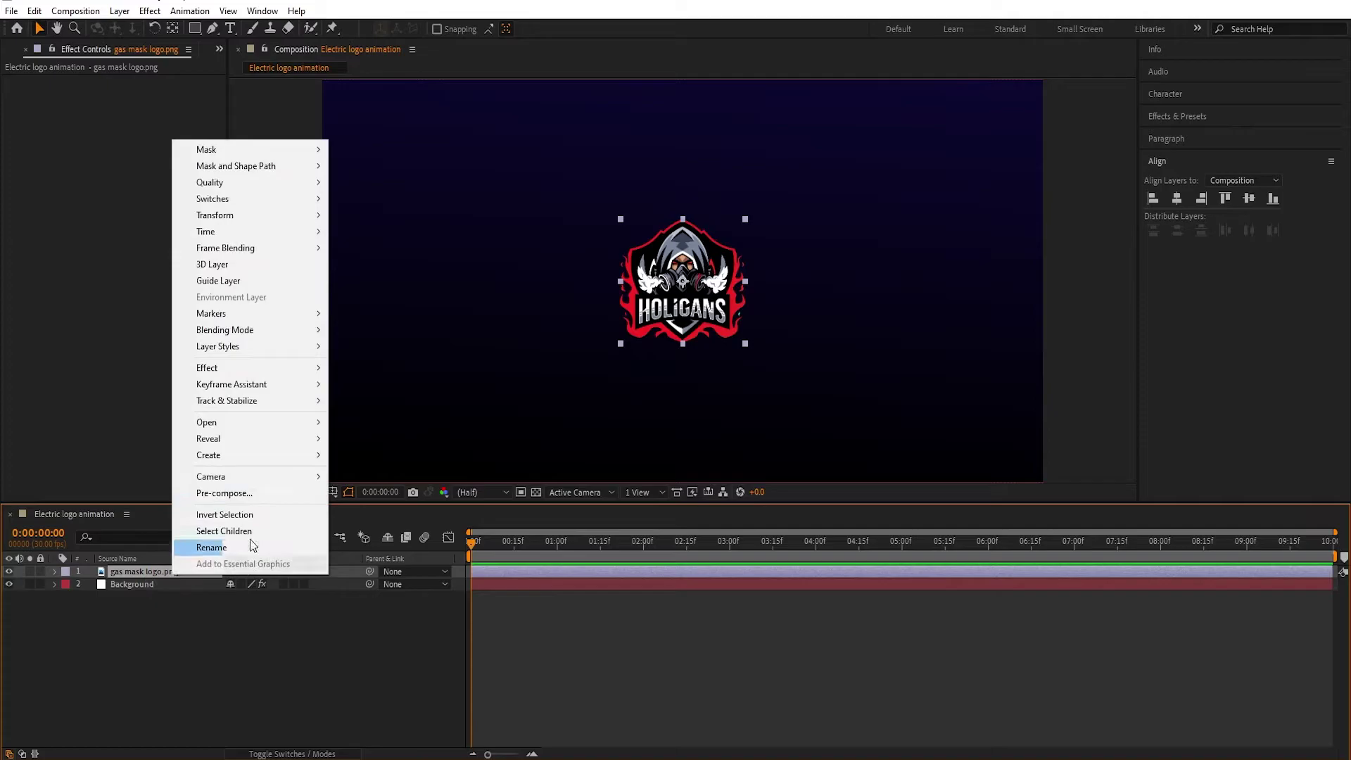
click(220, 489)
text(logo)
key(BackSpace)
key(BackSpace)
key(BackSpace)
key(BackSpace)
text(Logo comp)
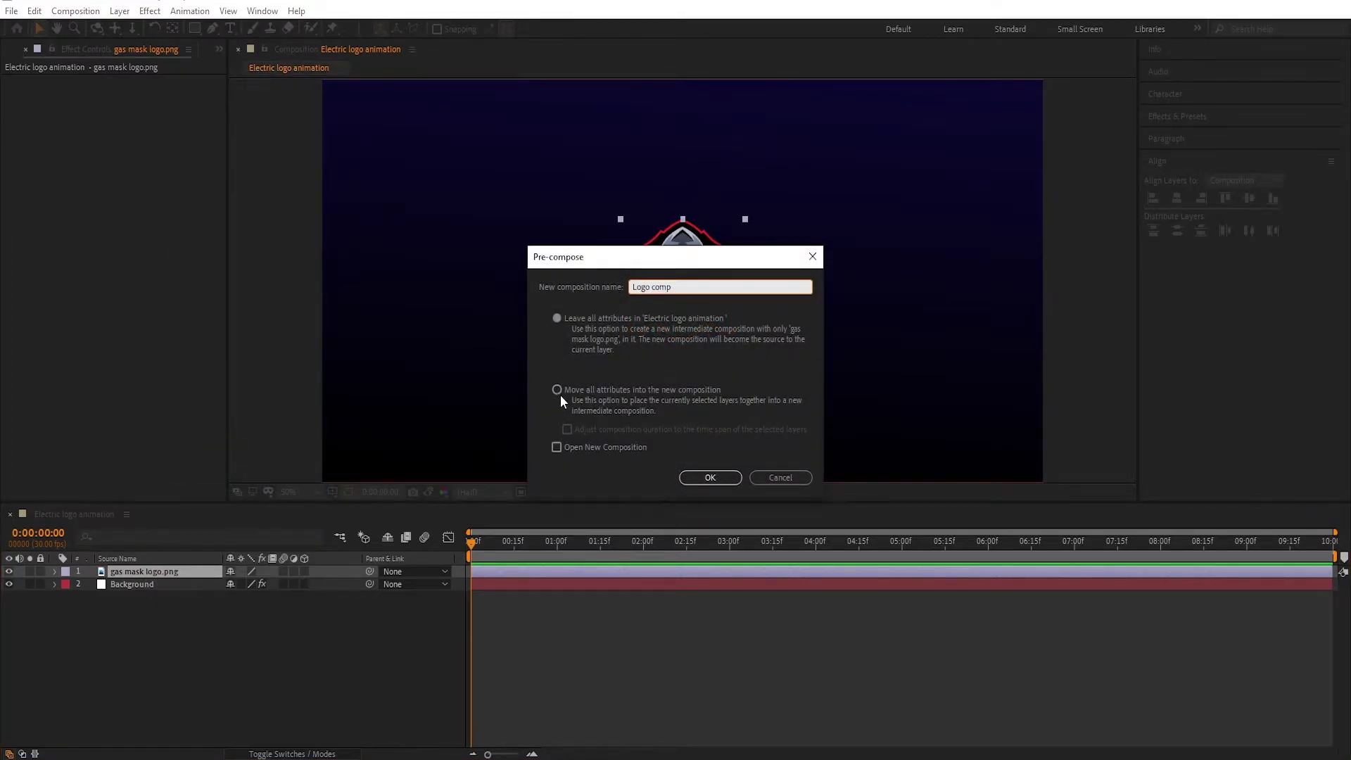
click(557, 391)
click(725, 481)
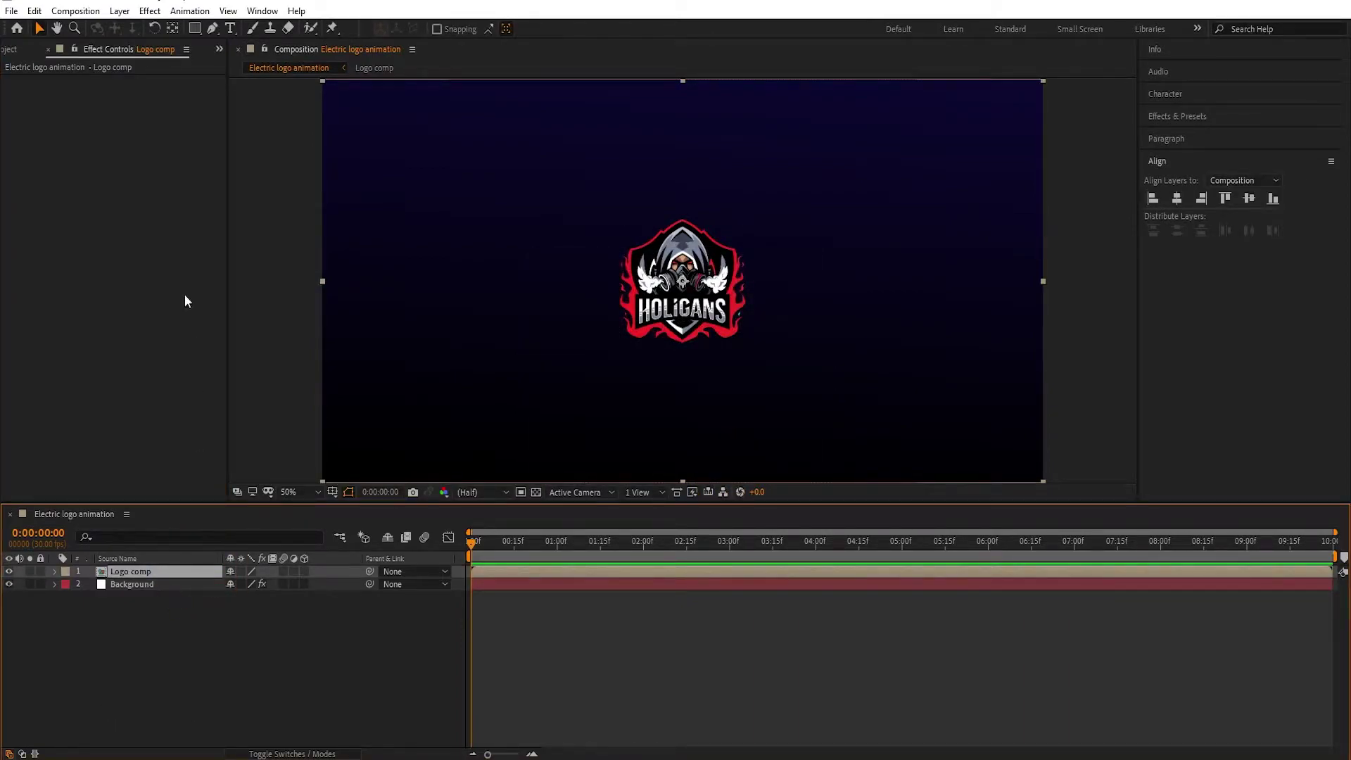
Step: Auto-trace the Logo comp layer's Alpha channel for the current frame, and hide the mask paths in the viewer
click(120, 10)
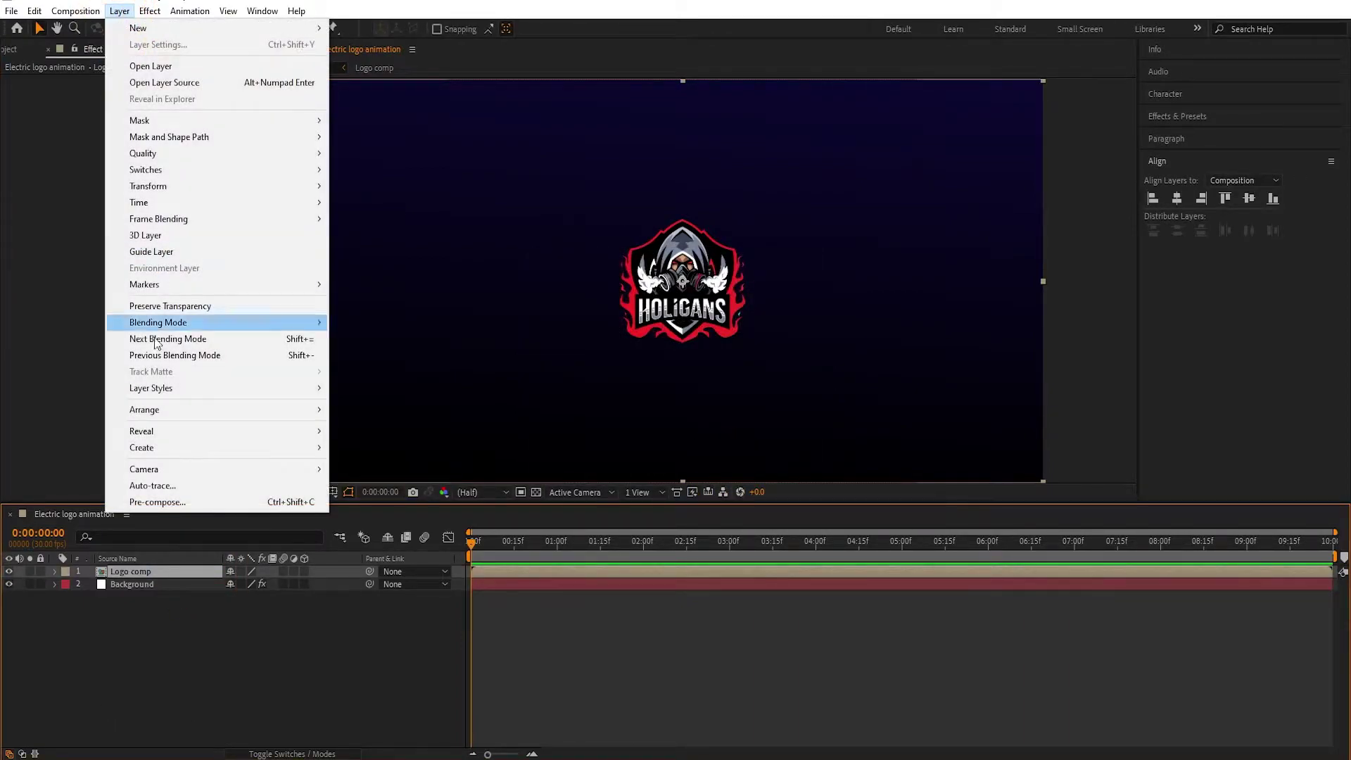
click(149, 487)
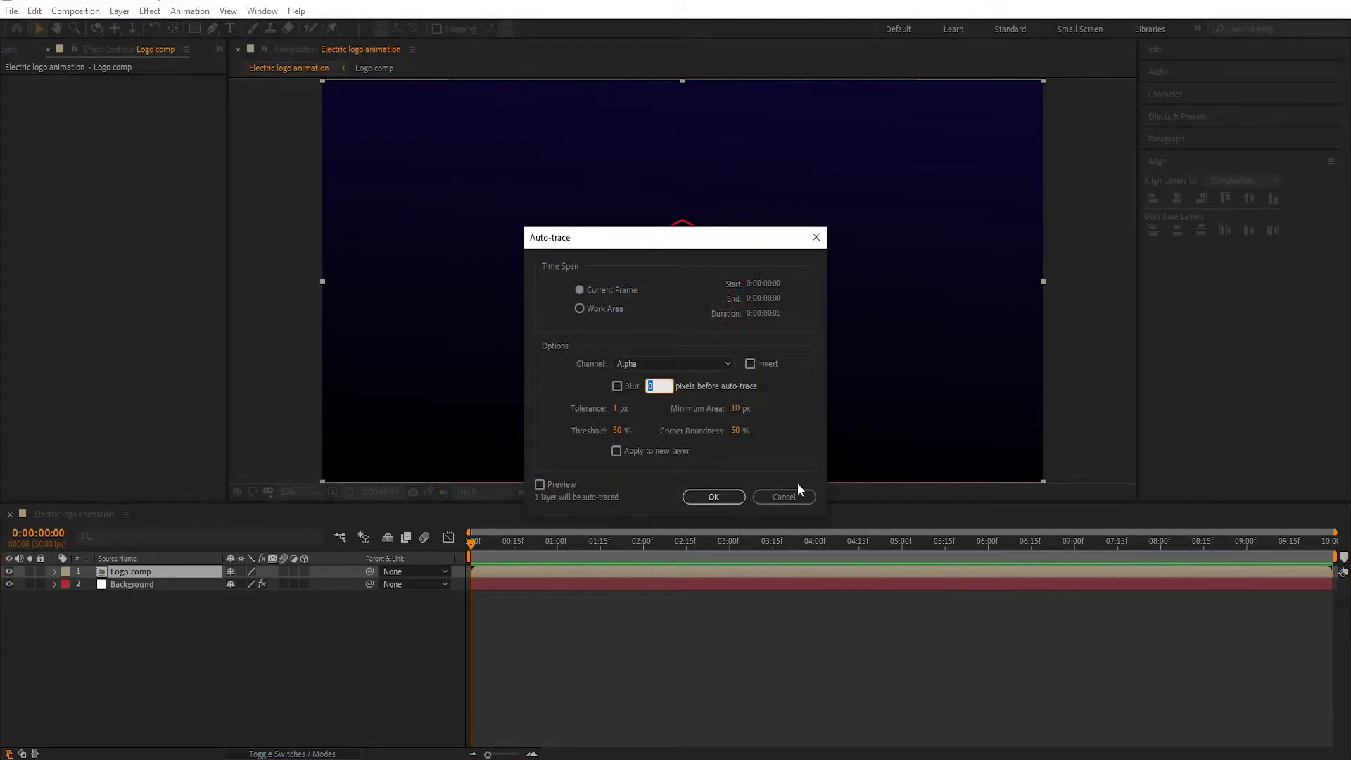
click(710, 497)
key(slash)
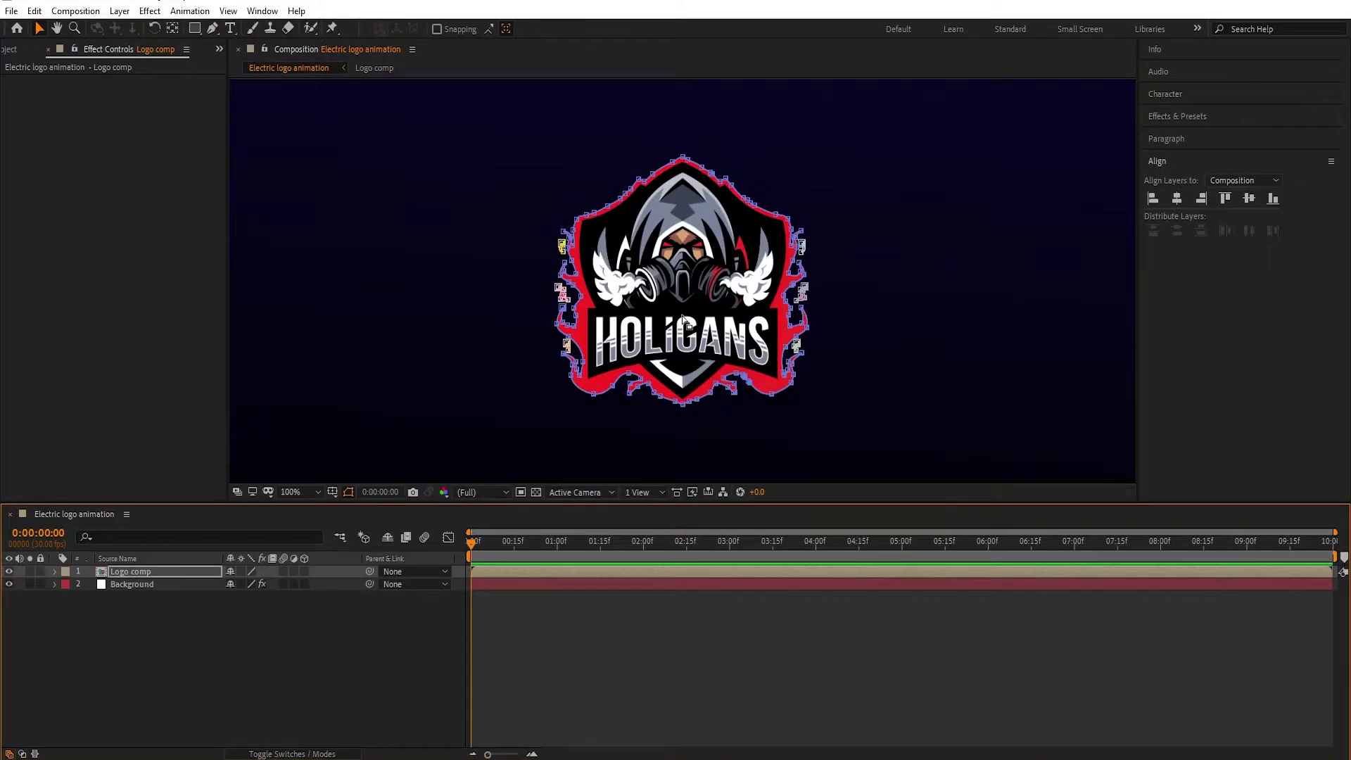
click(349, 492)
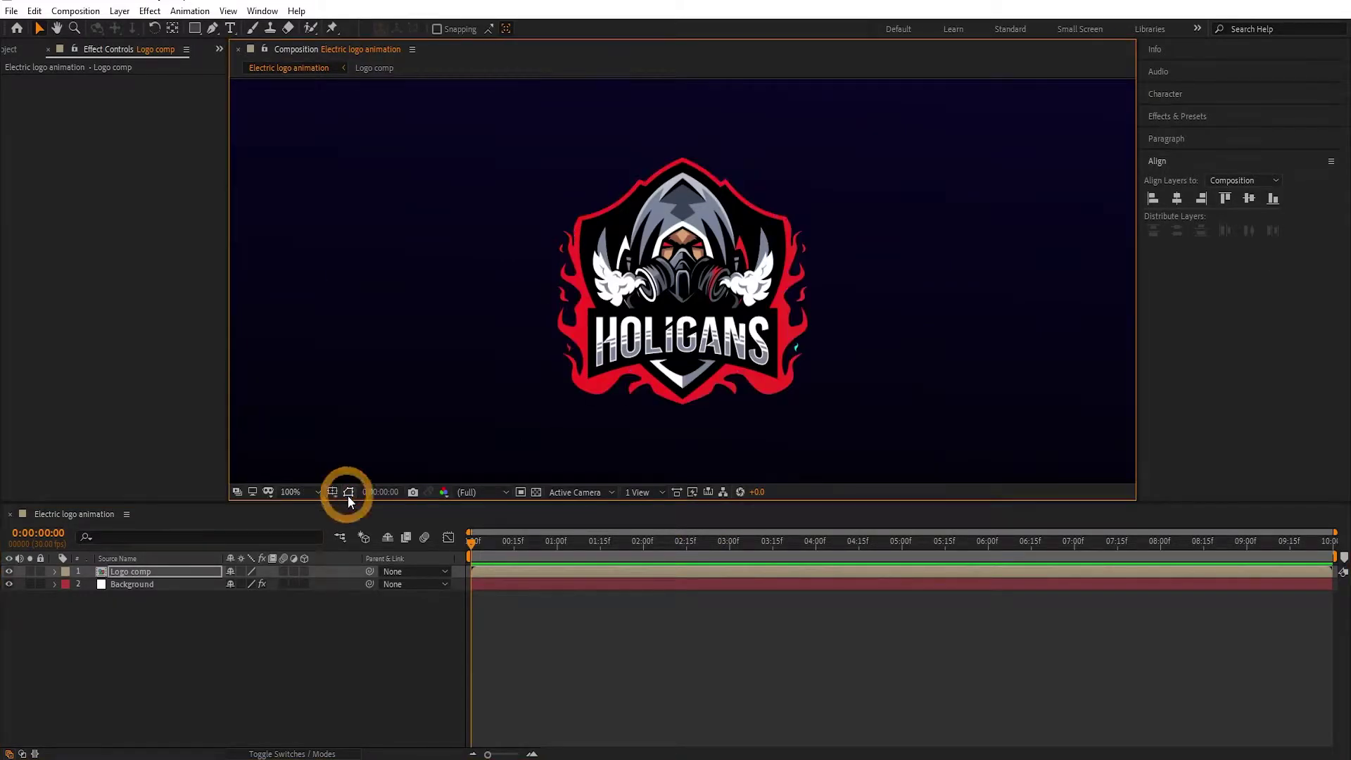
key(comma)
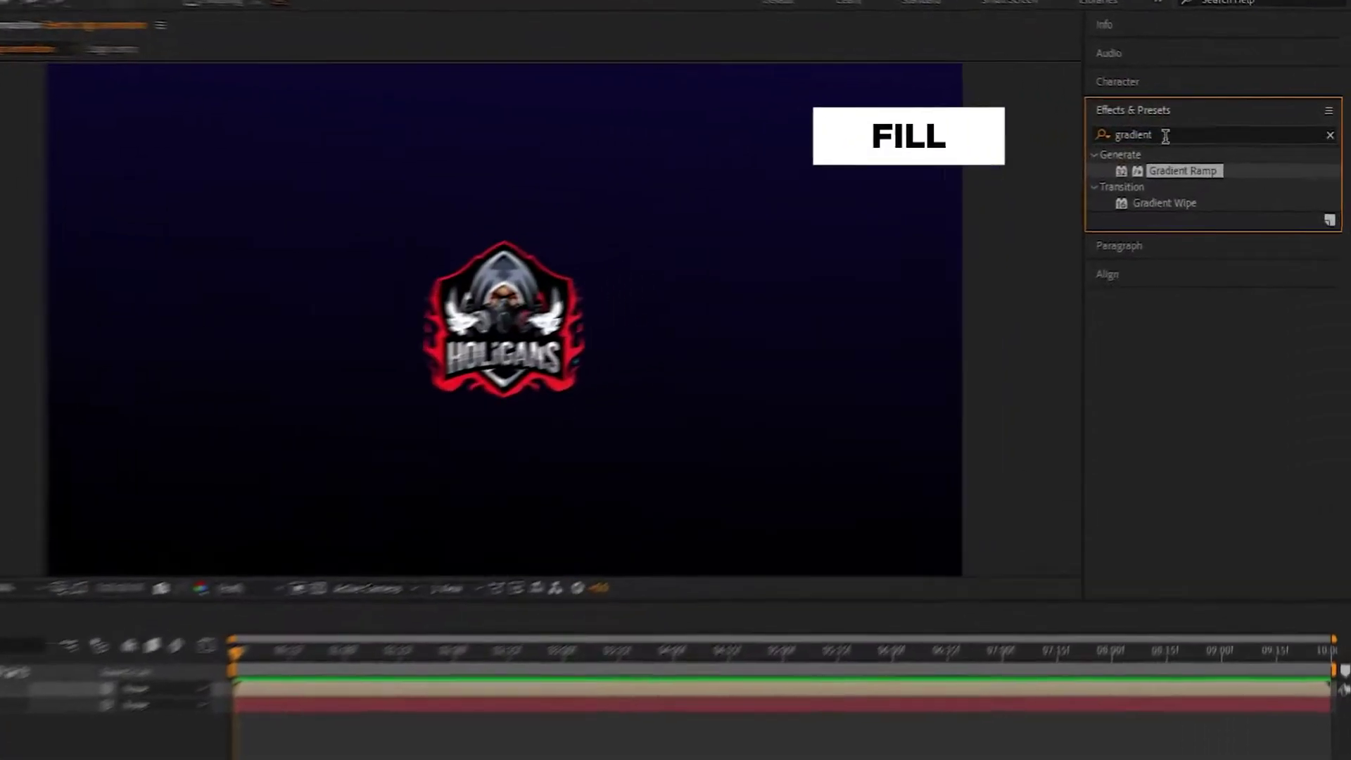
Step: Apply the Fill effect to the Logo comp layer and set its color to black 000000
double_click(1202, 138)
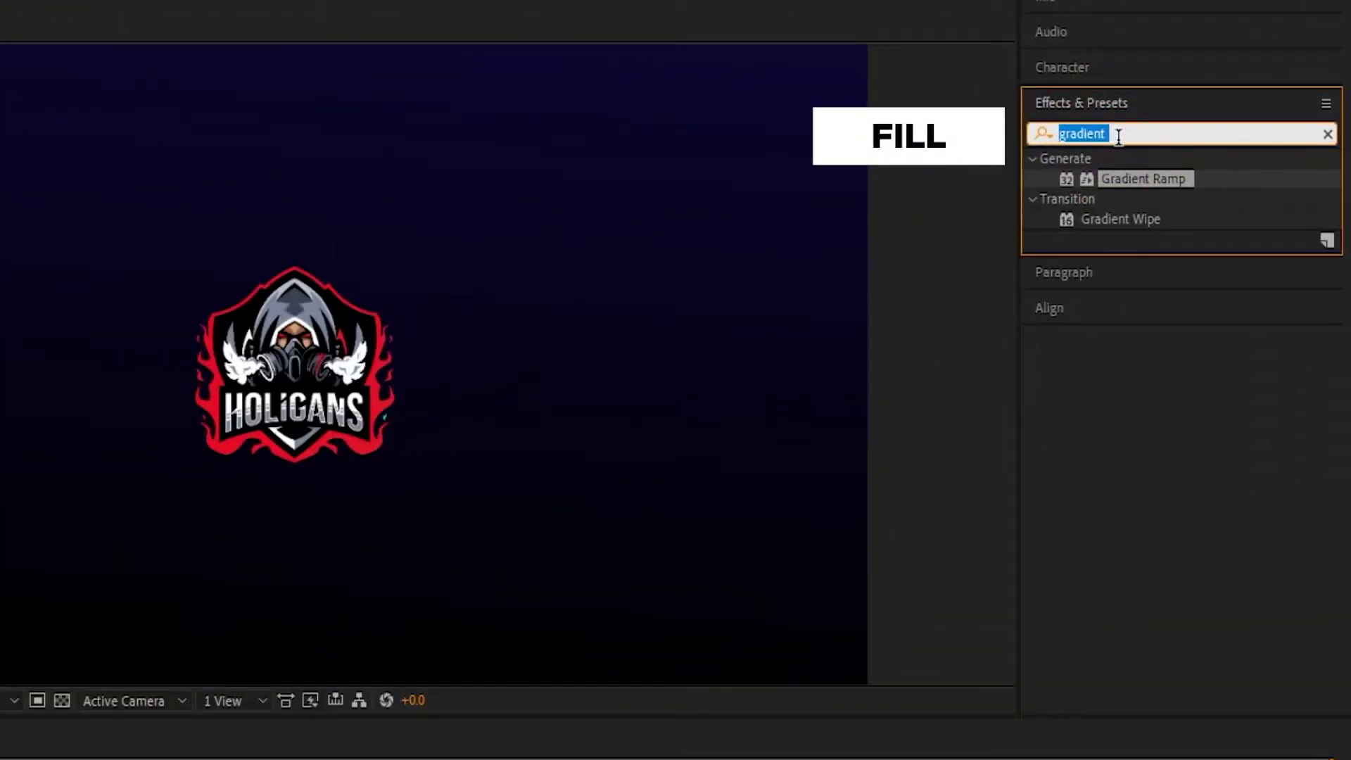
text(fill)
drag(1114, 275, 280, 505)
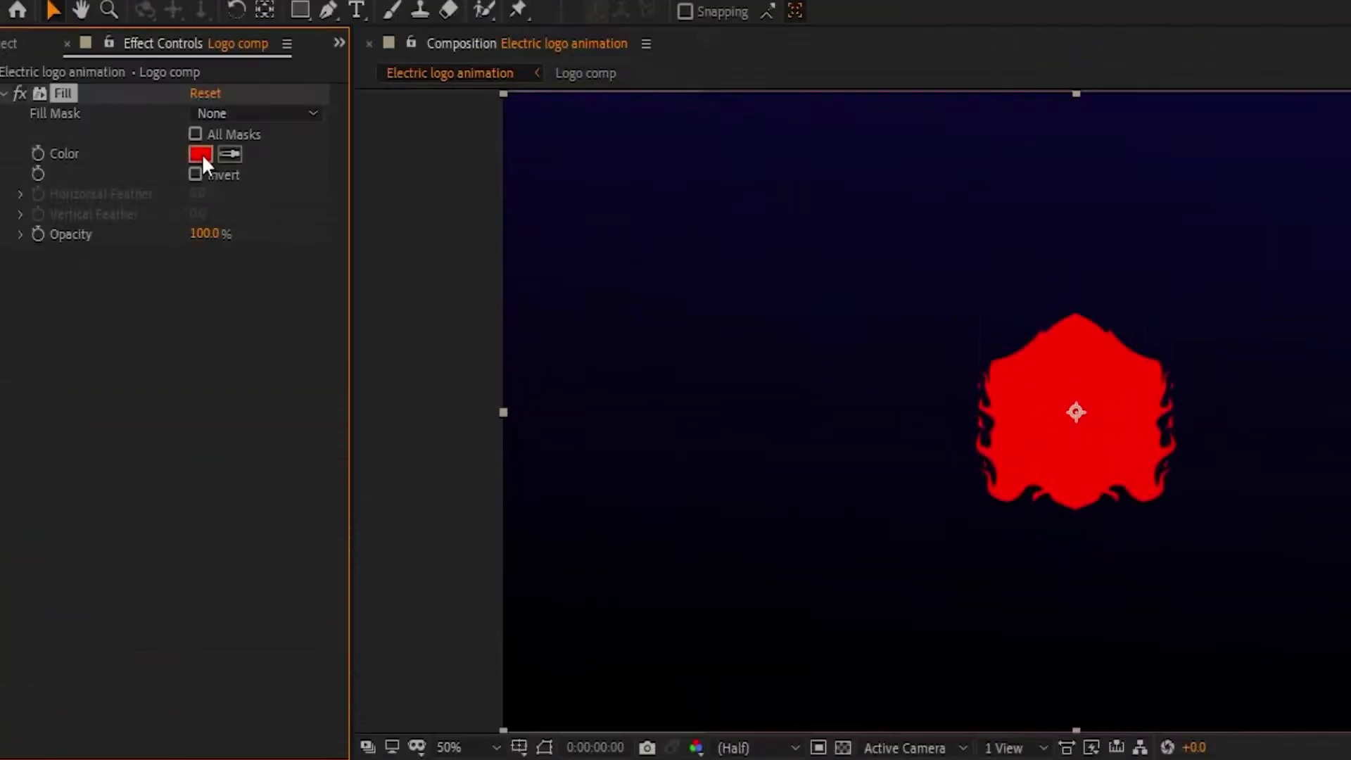
click(202, 157)
drag(685, 703, 438, 751)
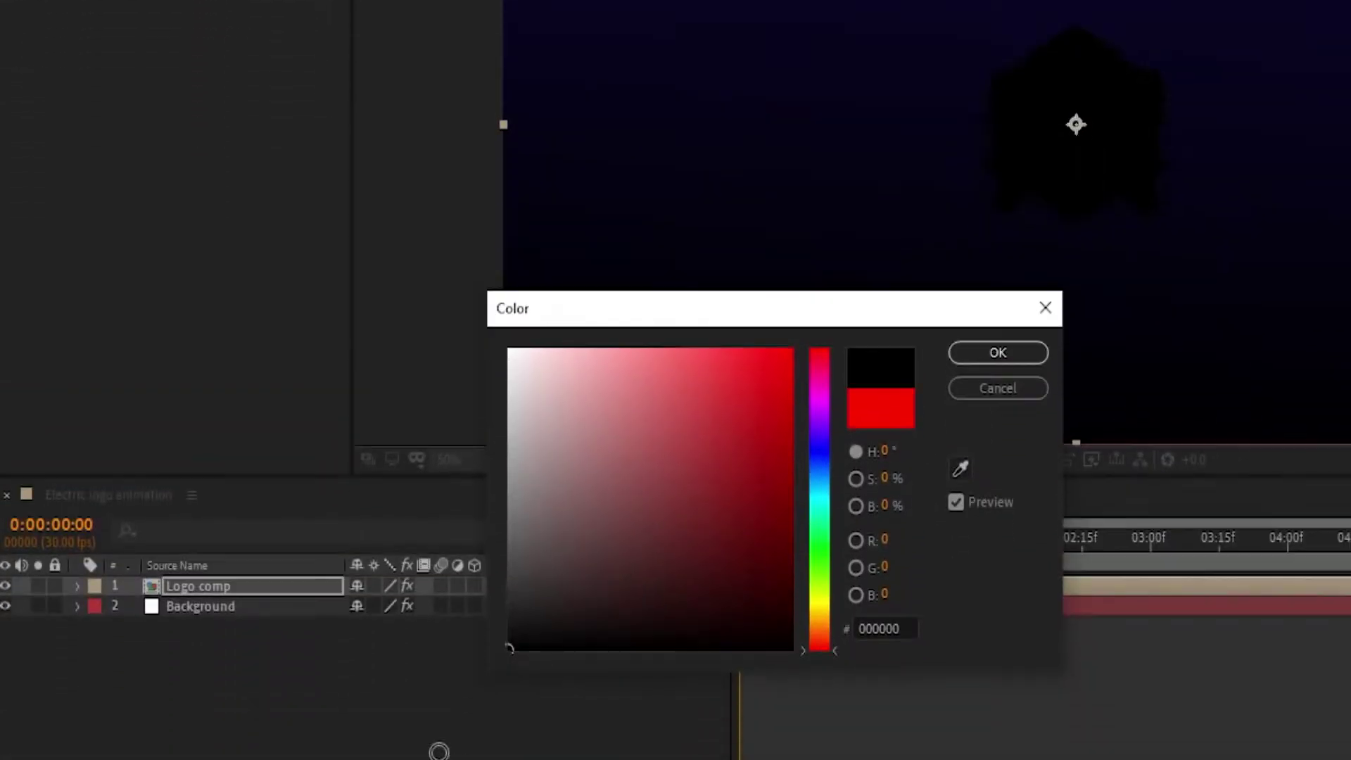
click(1000, 567)
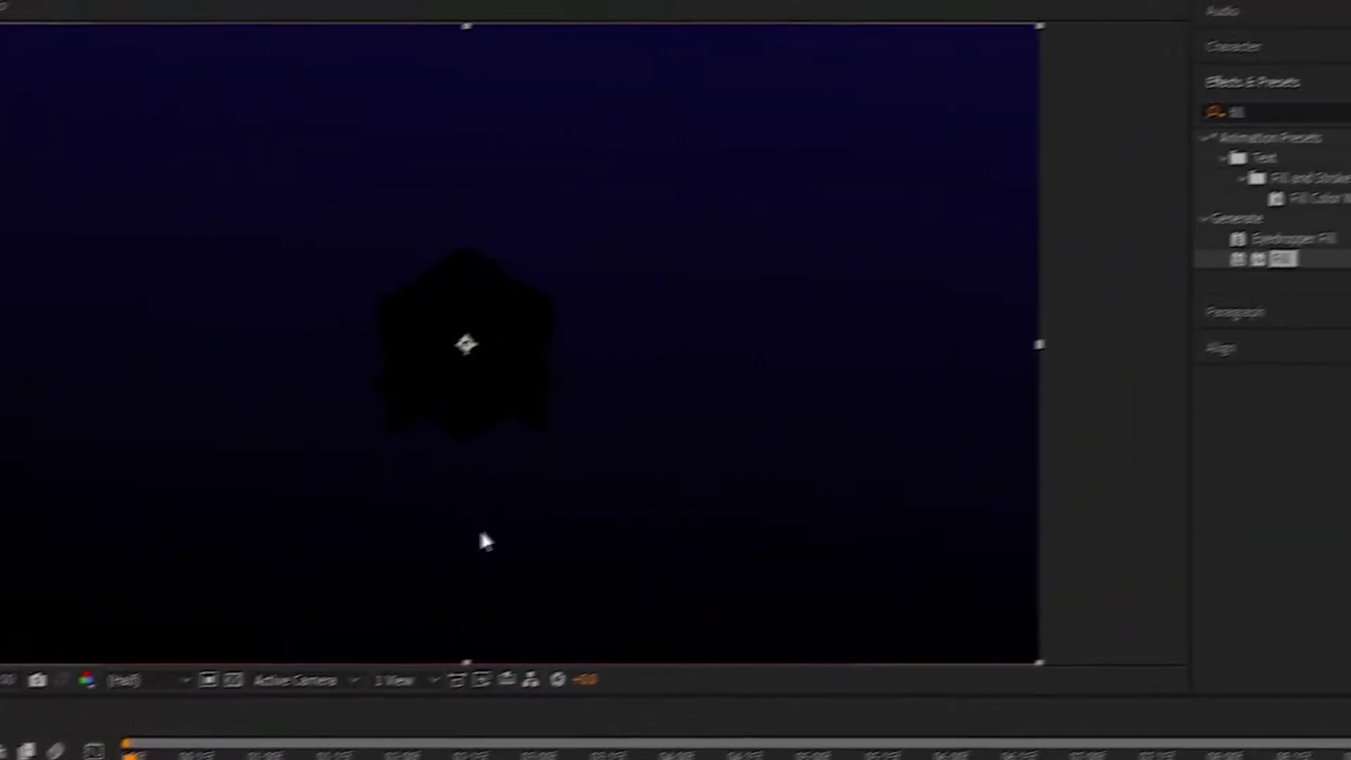
Step: Apply the Saber effect to the Logo comp layer and choose the Portal preset
click(1230, 172)
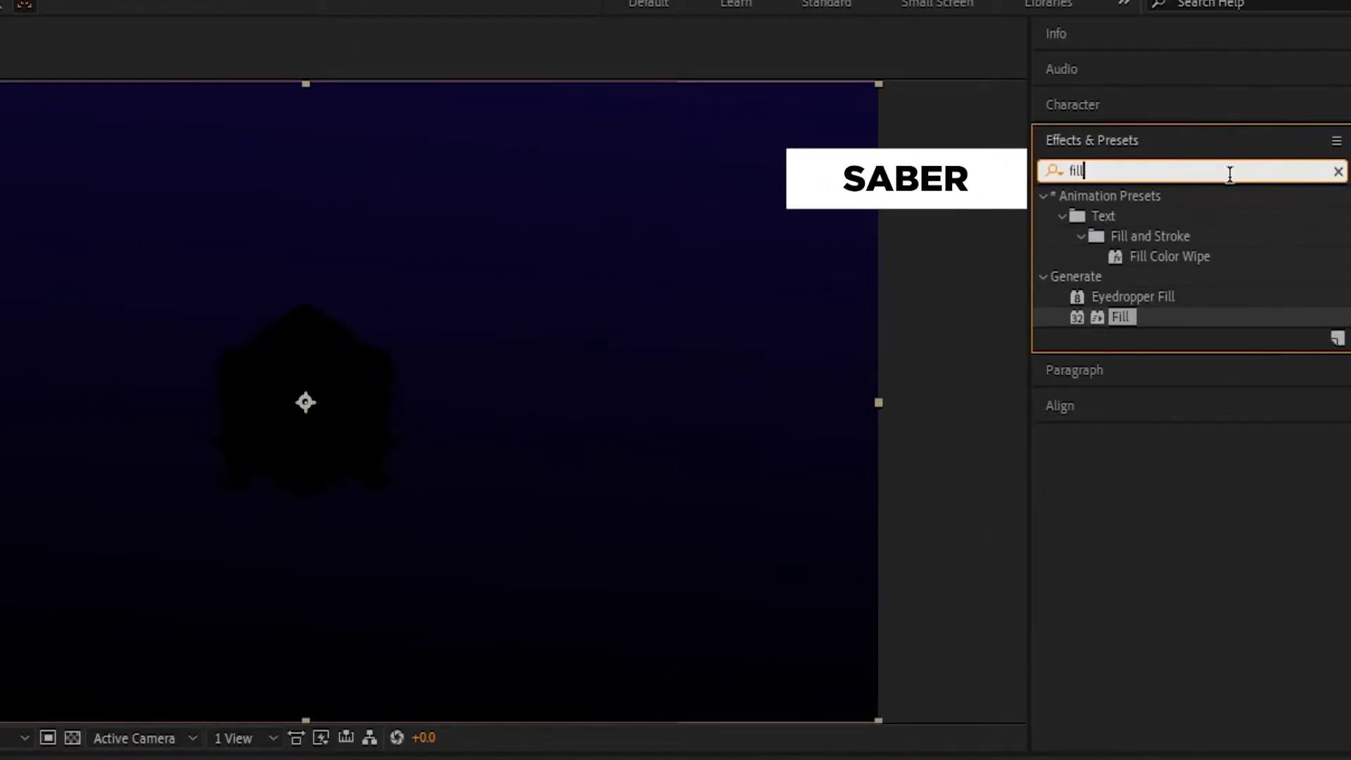
text(saber)
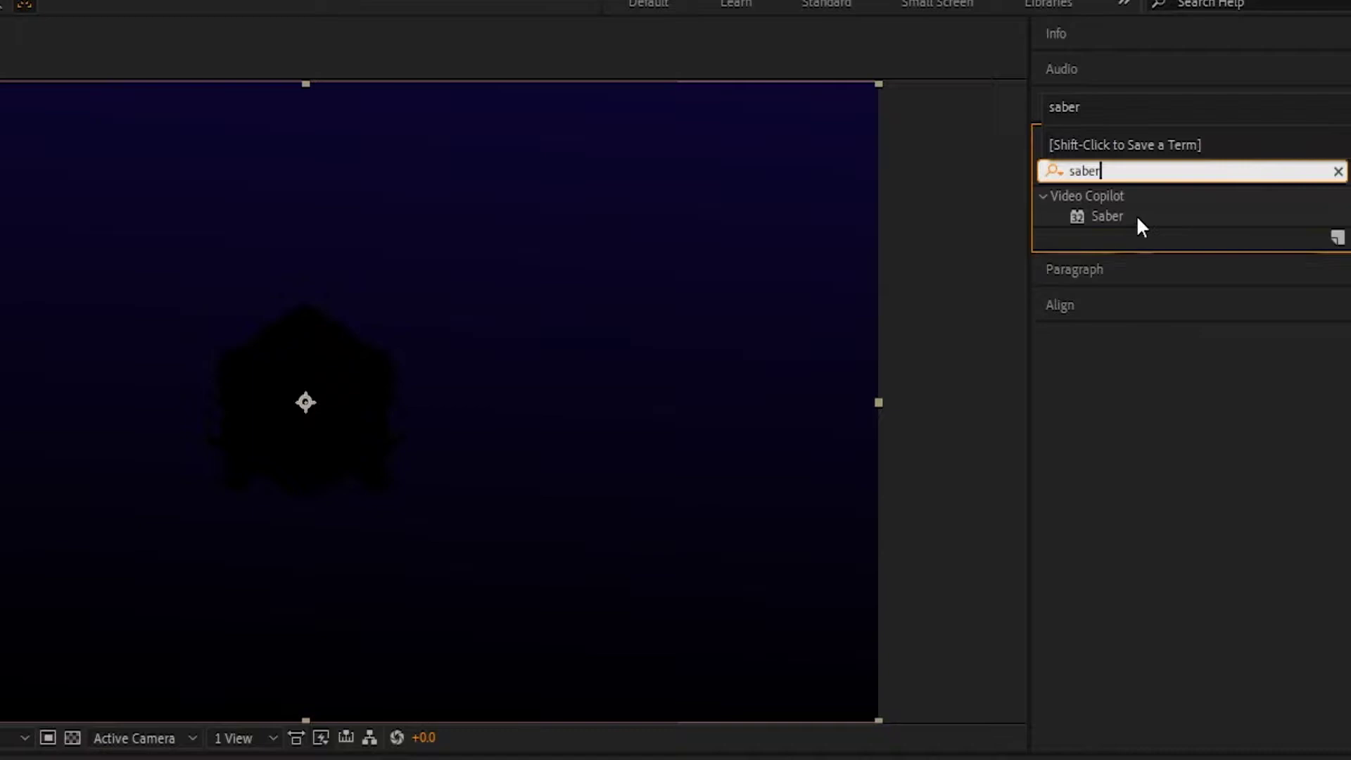
drag(1111, 216, 186, 501)
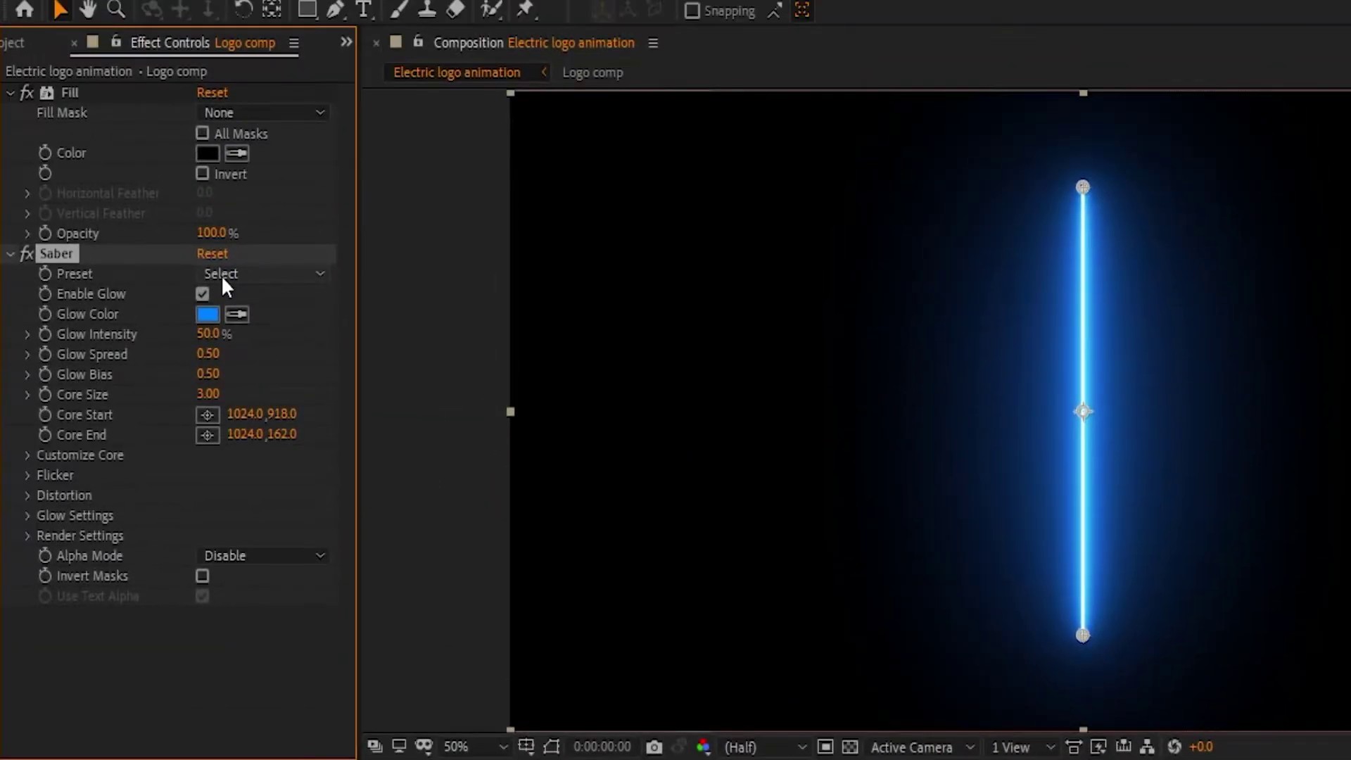
click(224, 275)
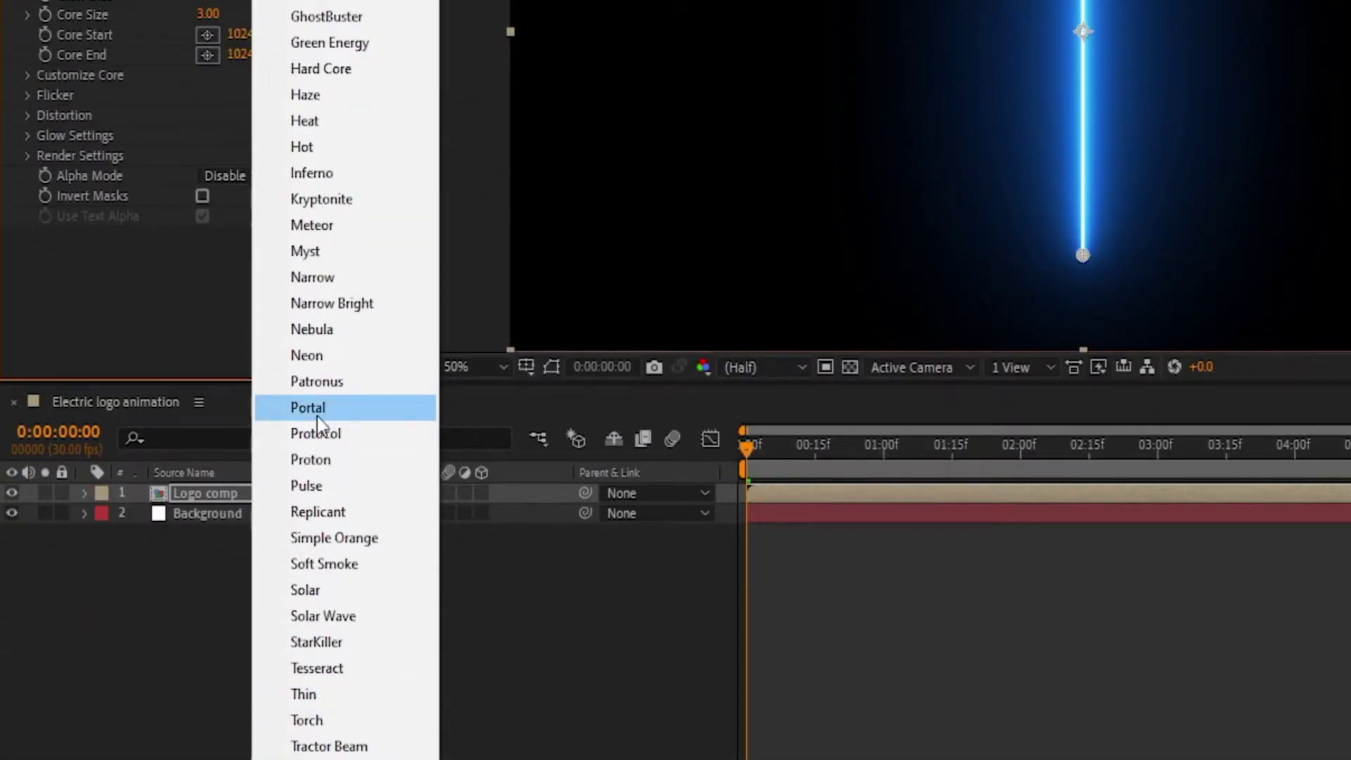
click(318, 416)
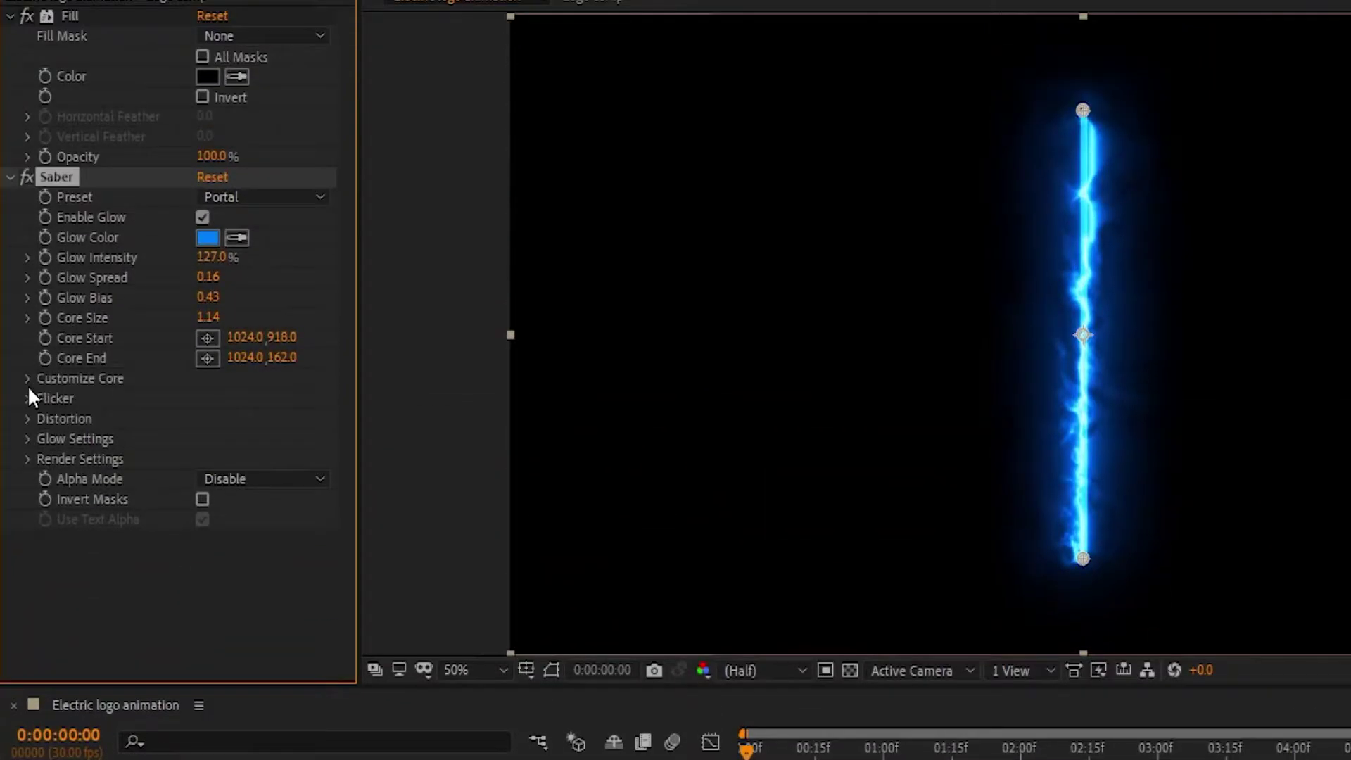
Step: Set Saber's glow color to orange FF5A00 and its core type to Layer Masks
click(209, 239)
drag(826, 539, 854, 567)
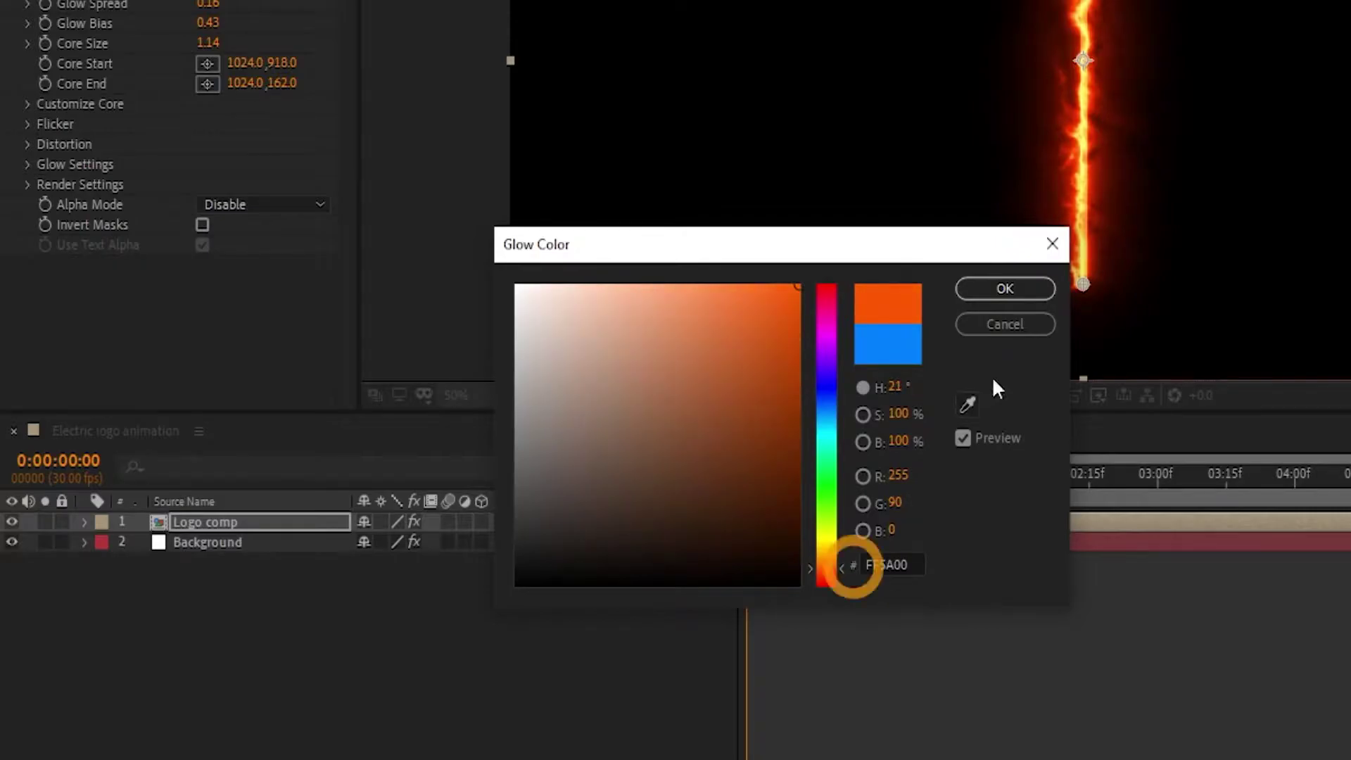
click(1021, 294)
click(30, 103)
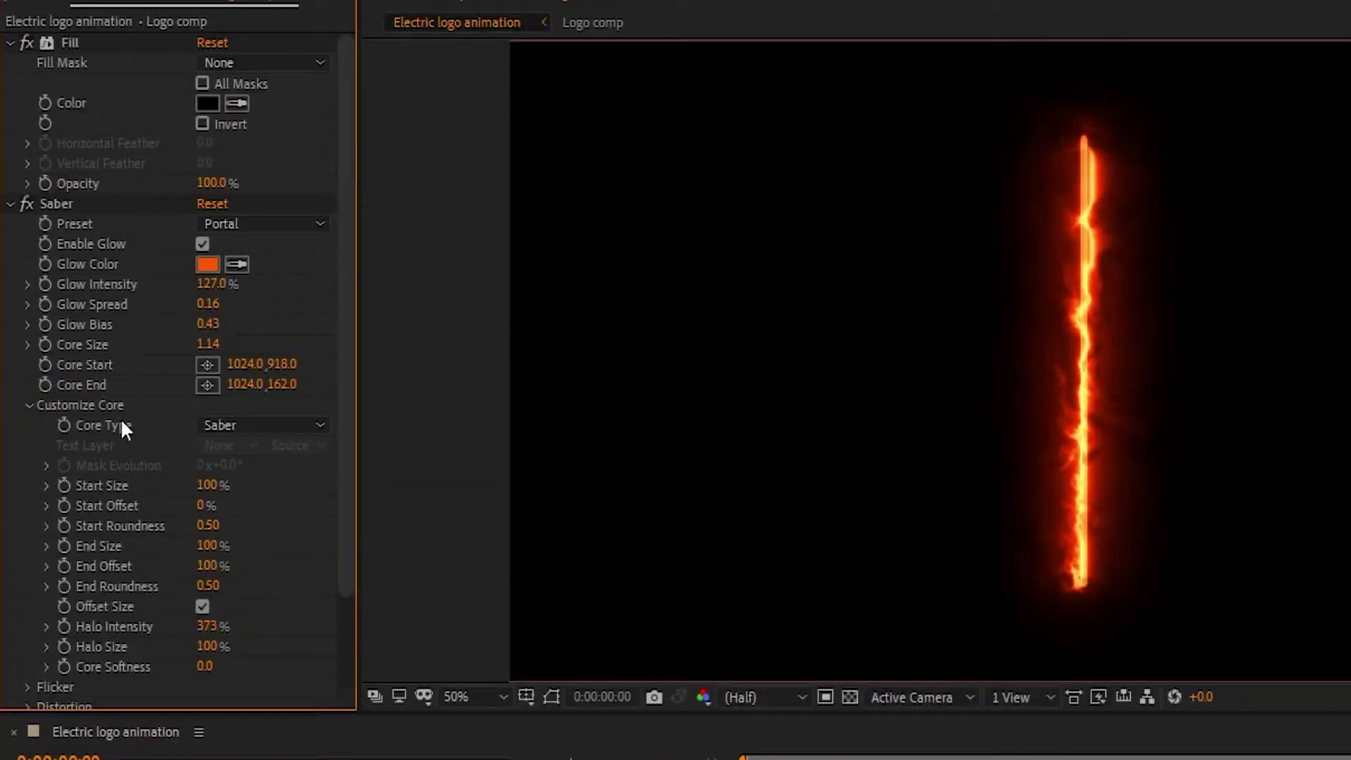
click(219, 424)
click(247, 482)
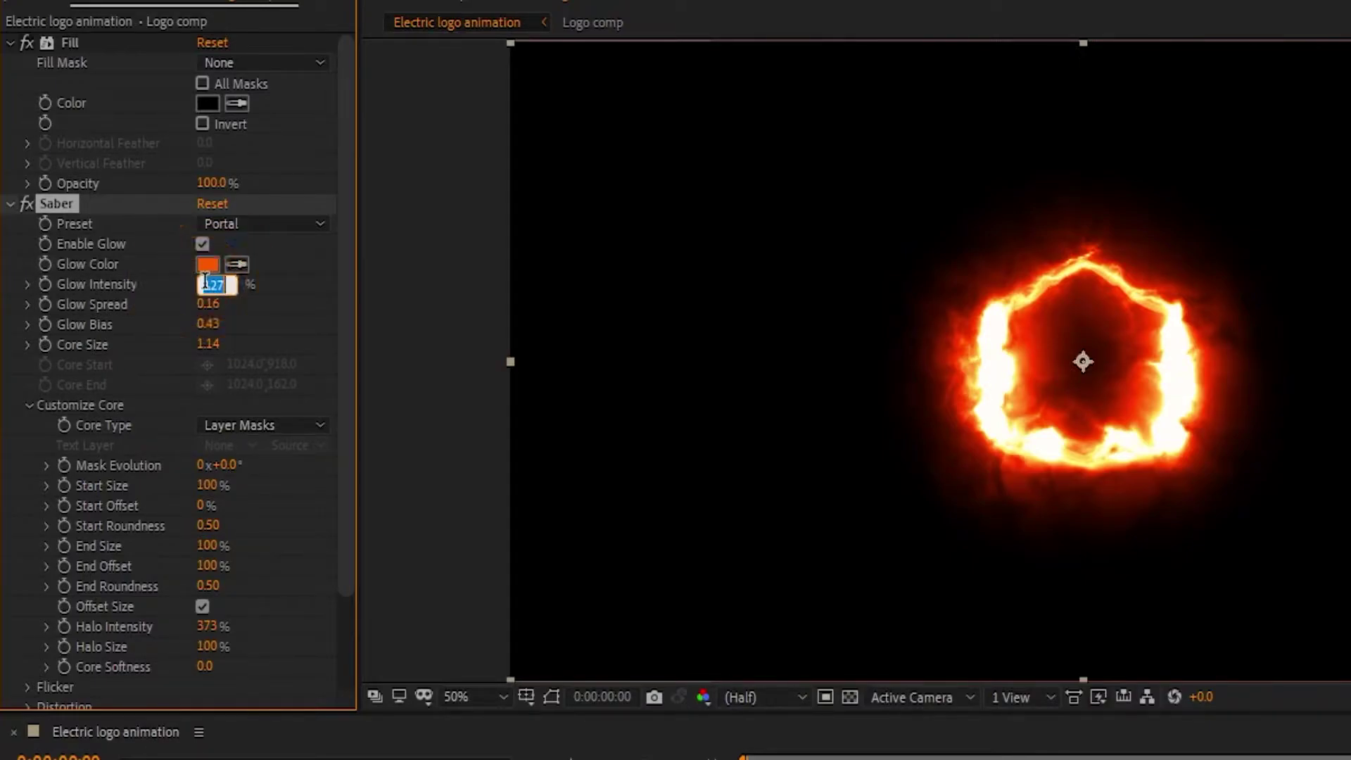
Step: Set Saber's Glow Intensity to 175% and Core Size to 0.30
text(175)
key(Return)
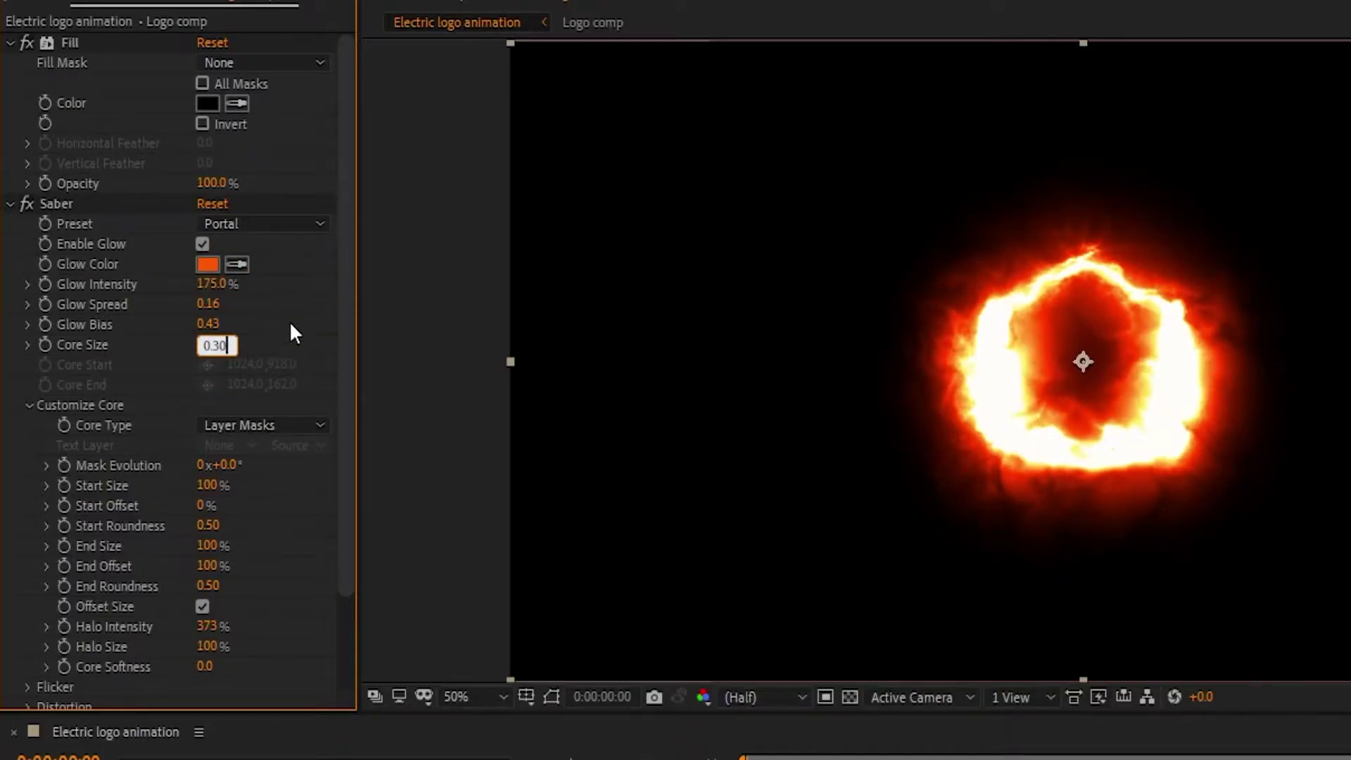
text(0.30)
key(Return)
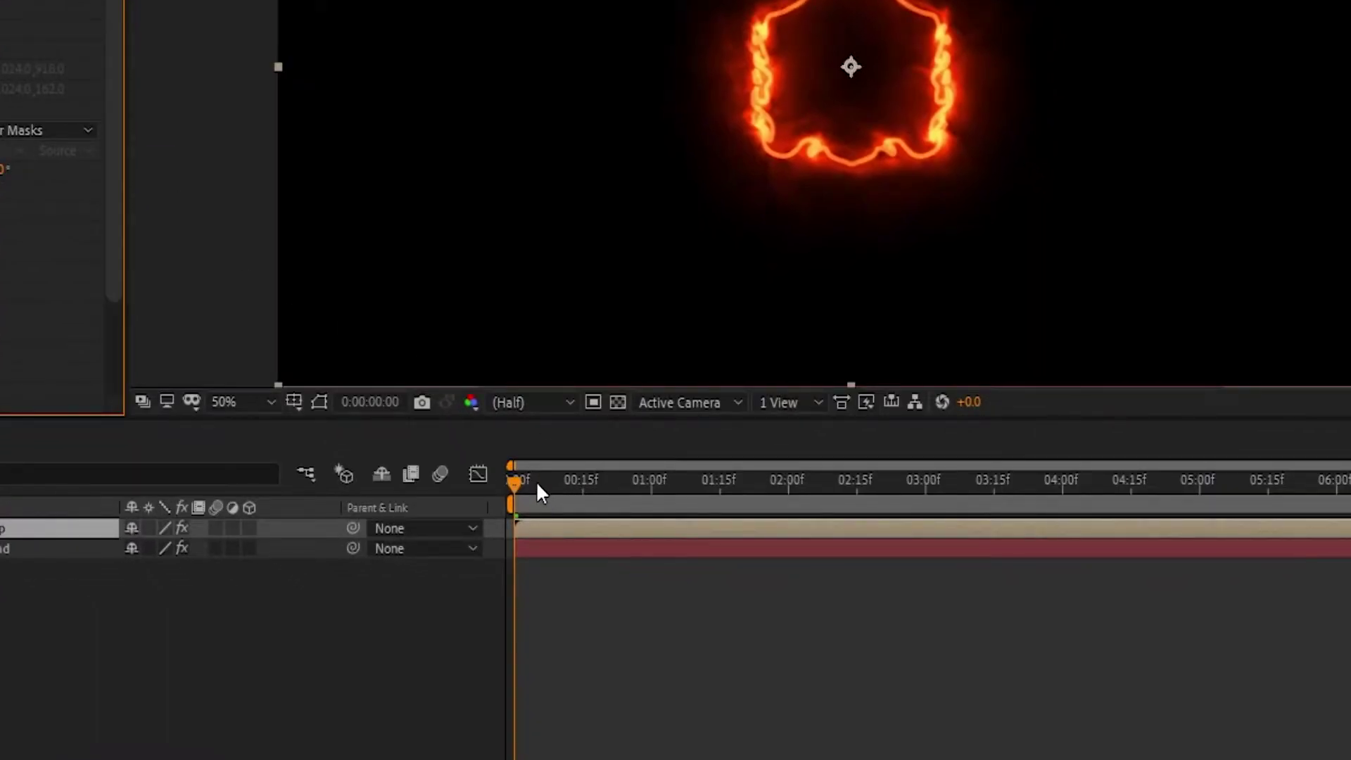
Step: Add a Mask Evolution keyframe with a value of -50° at 0:00:00:10 on the Saber effect
drag(538, 483, 543, 484)
drag(1350, 467, 1171, 468)
mouse_move(595, 475)
mouse_down()
mouse_move(626, 470)
mouse_move(611, 467)
mouse_up()
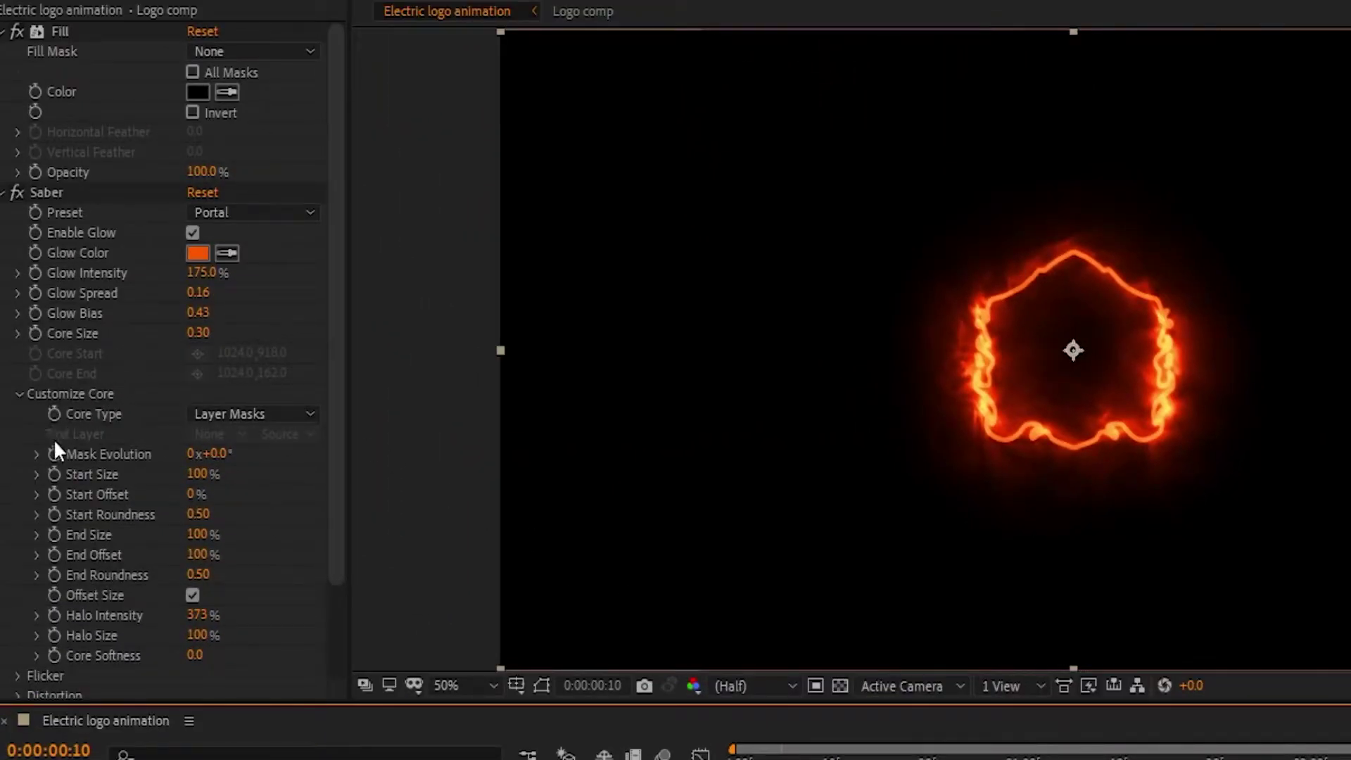
click(54, 454)
click(220, 454)
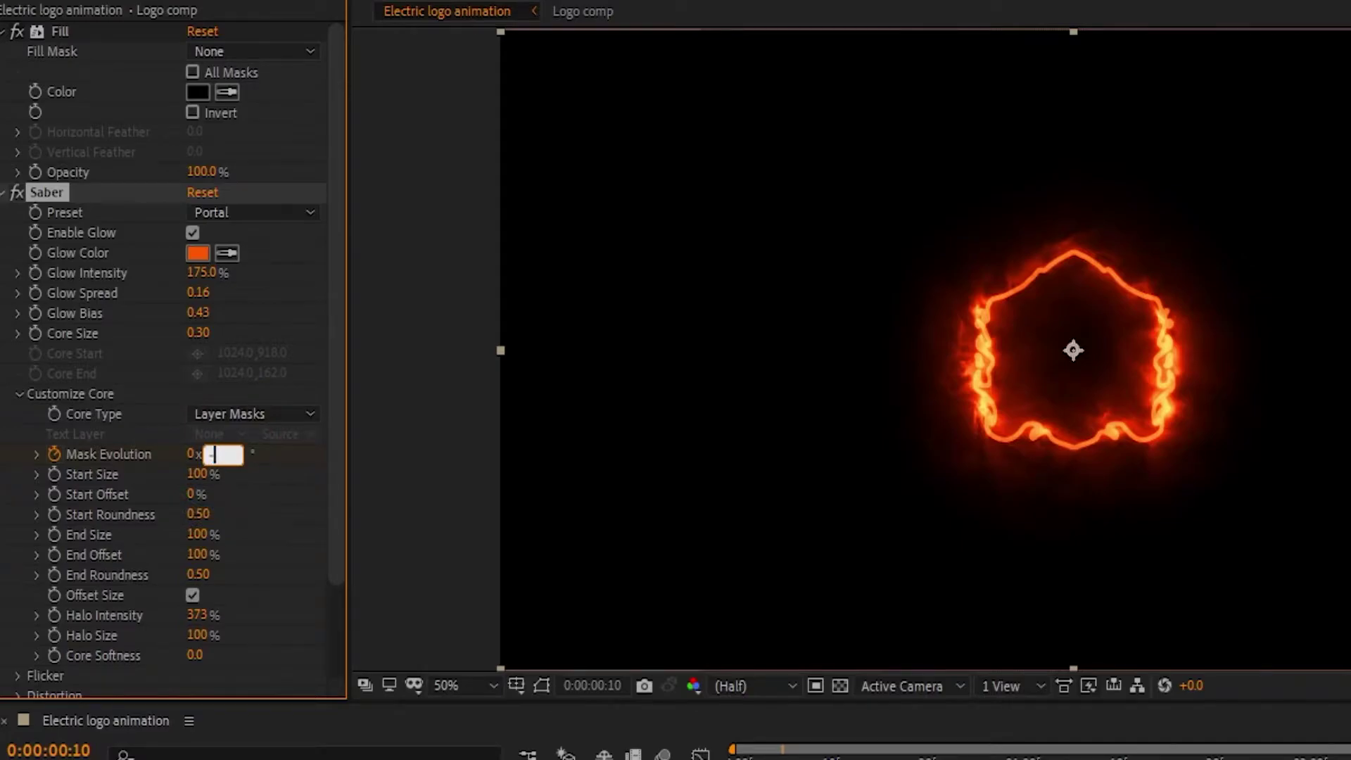
text(-50)
click(300, 556)
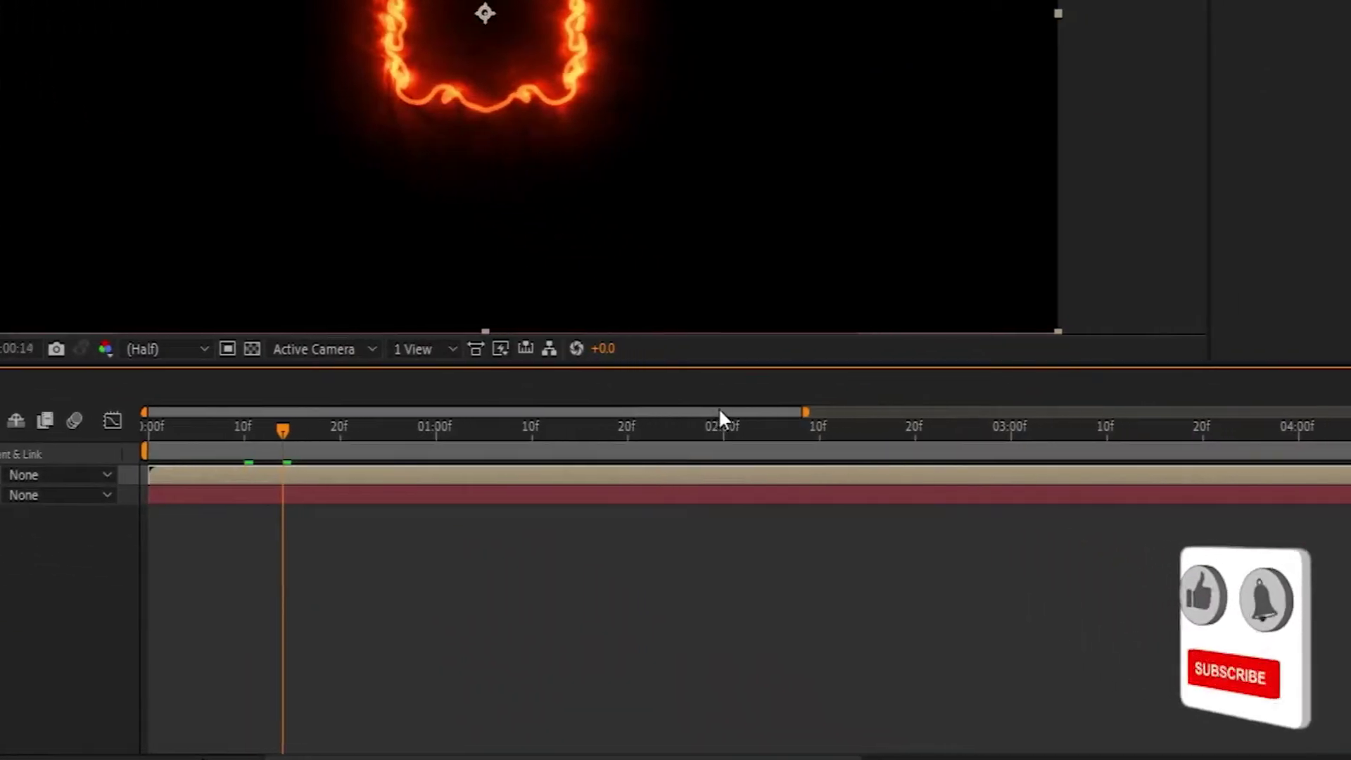
Step: Set Saber's Mask Evolution to -3 revolutions at 0:00:05:10
drag(736, 408, 1123, 437)
drag(947, 440, 1156, 433)
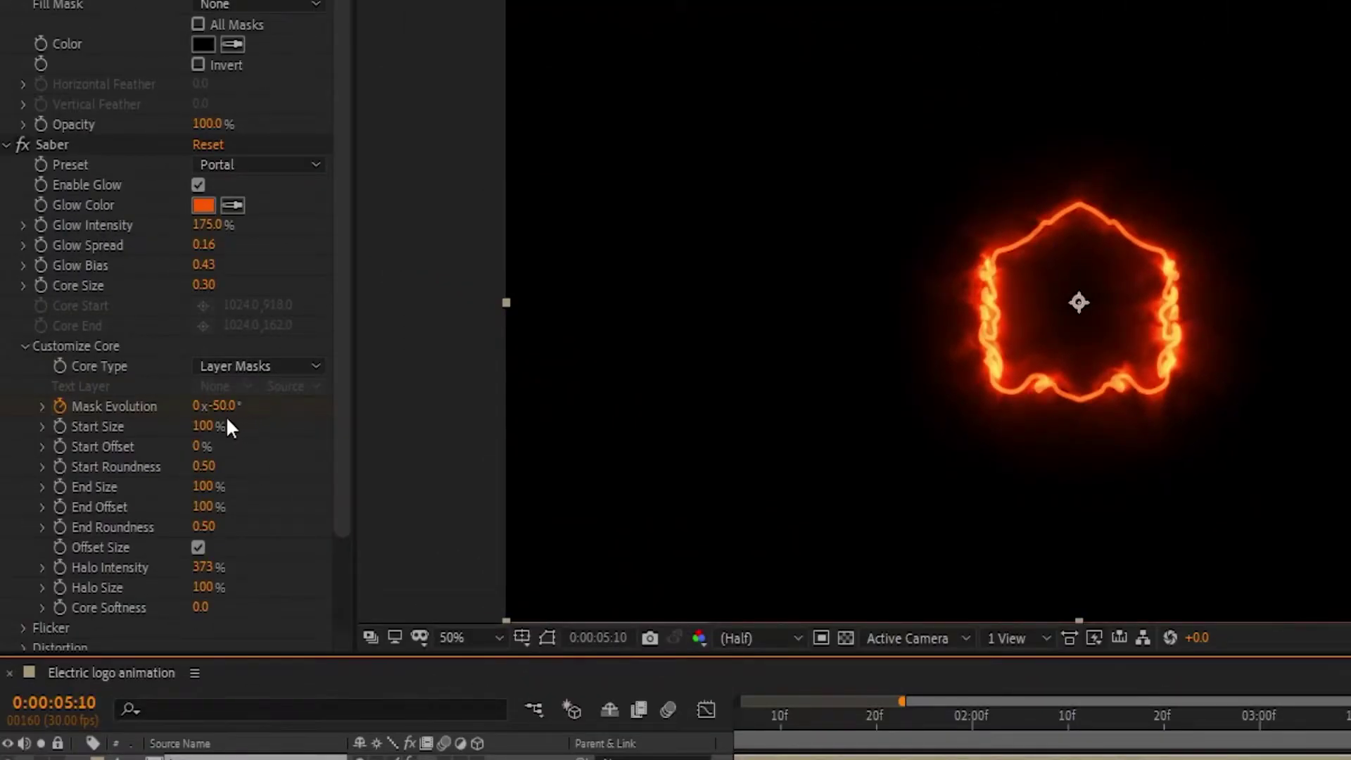
click(223, 407)
click(243, 431)
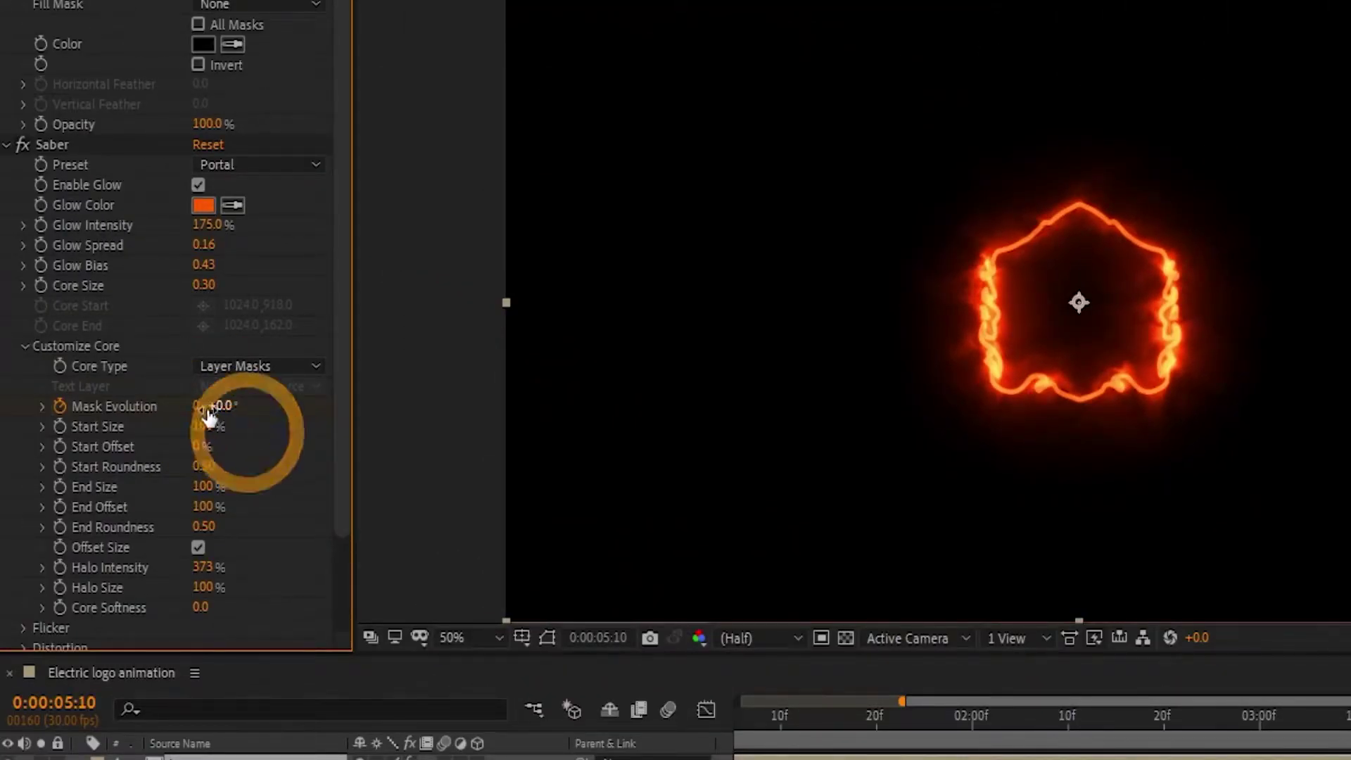
click(200, 406)
text(-)
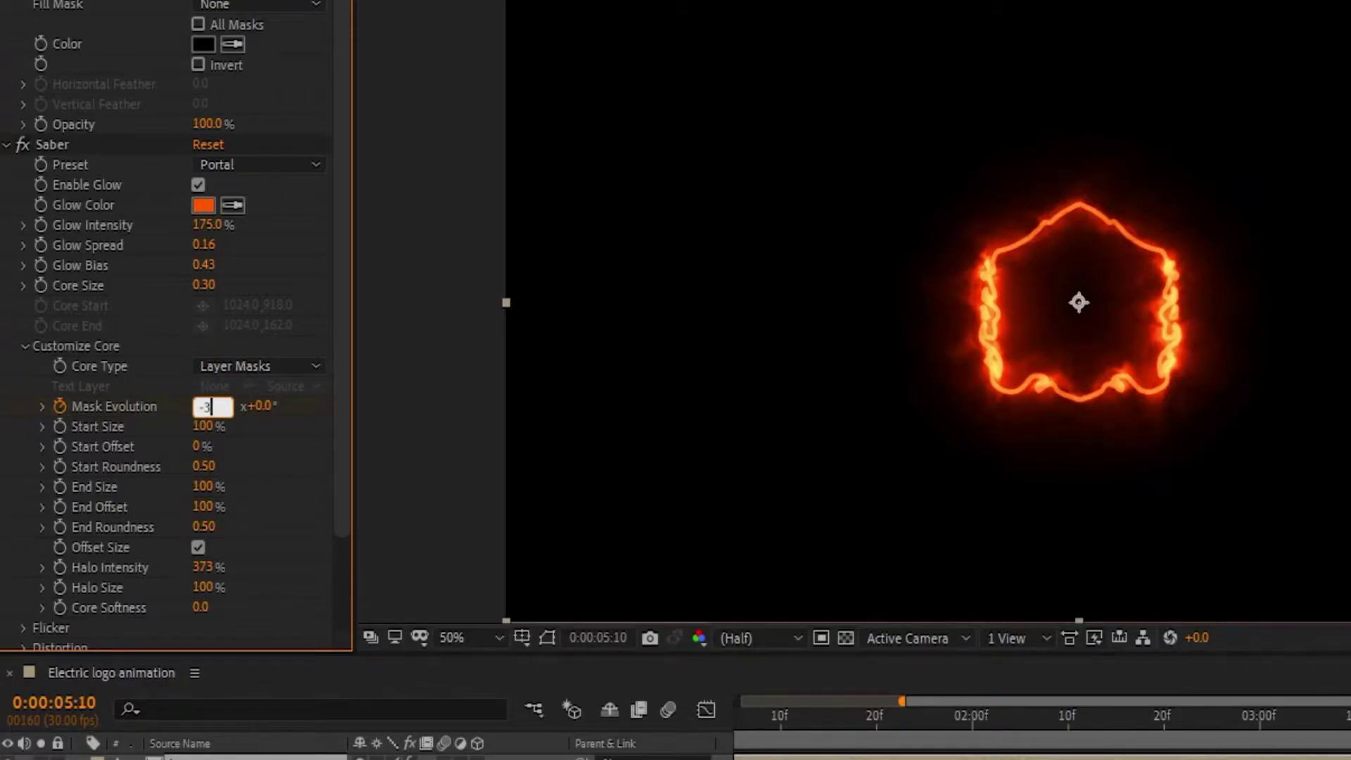
text(3)
click(254, 454)
Step: Add a Start Size keyframe of 0% to the Saber effect at 0:00:00:10
drag(167, 431, 203, 431)
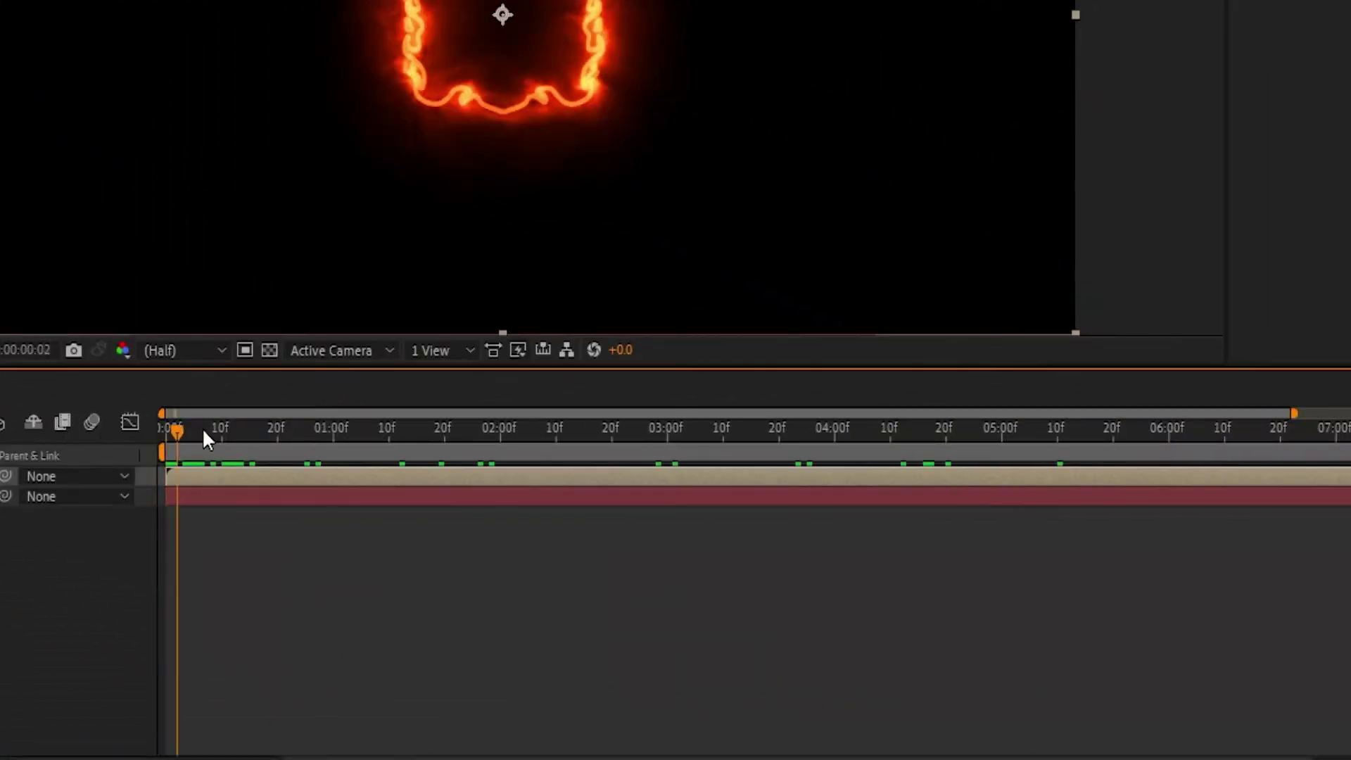
click(221, 427)
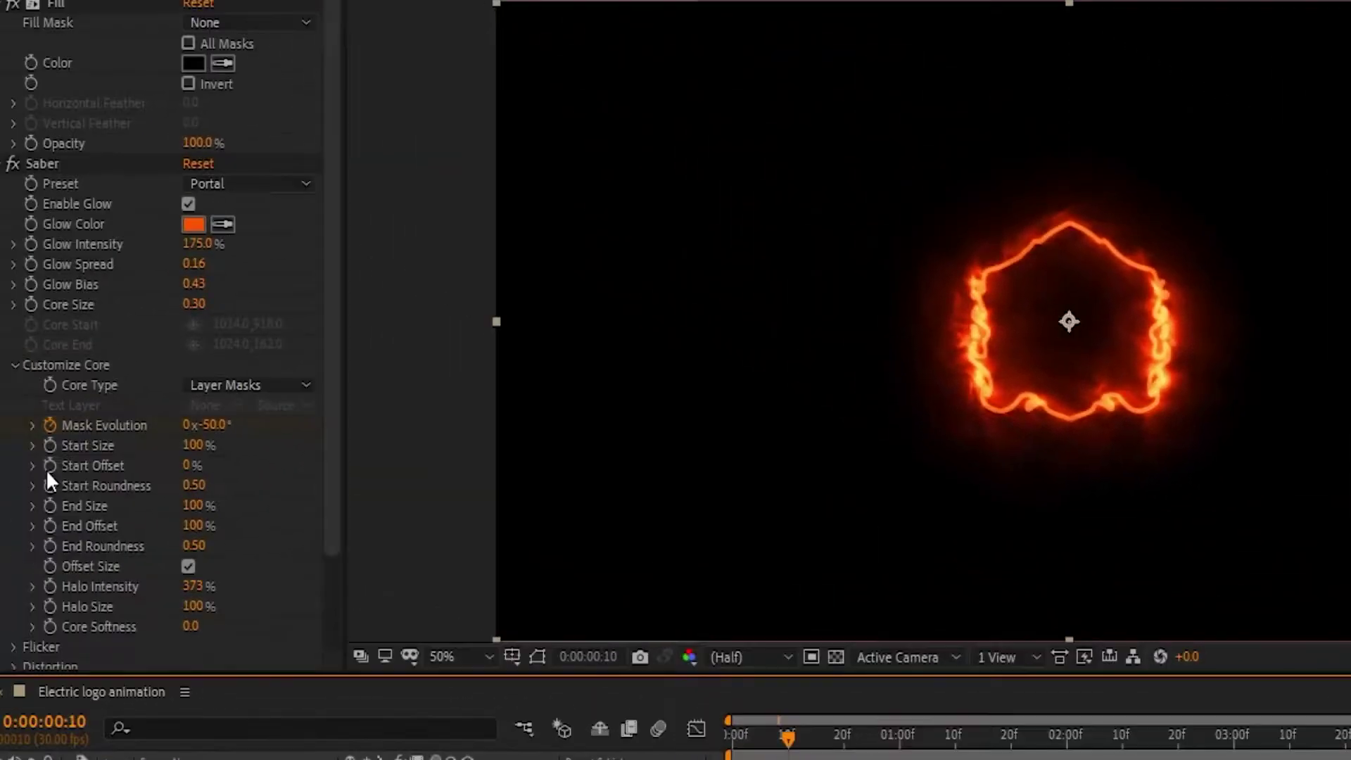
click(49, 445)
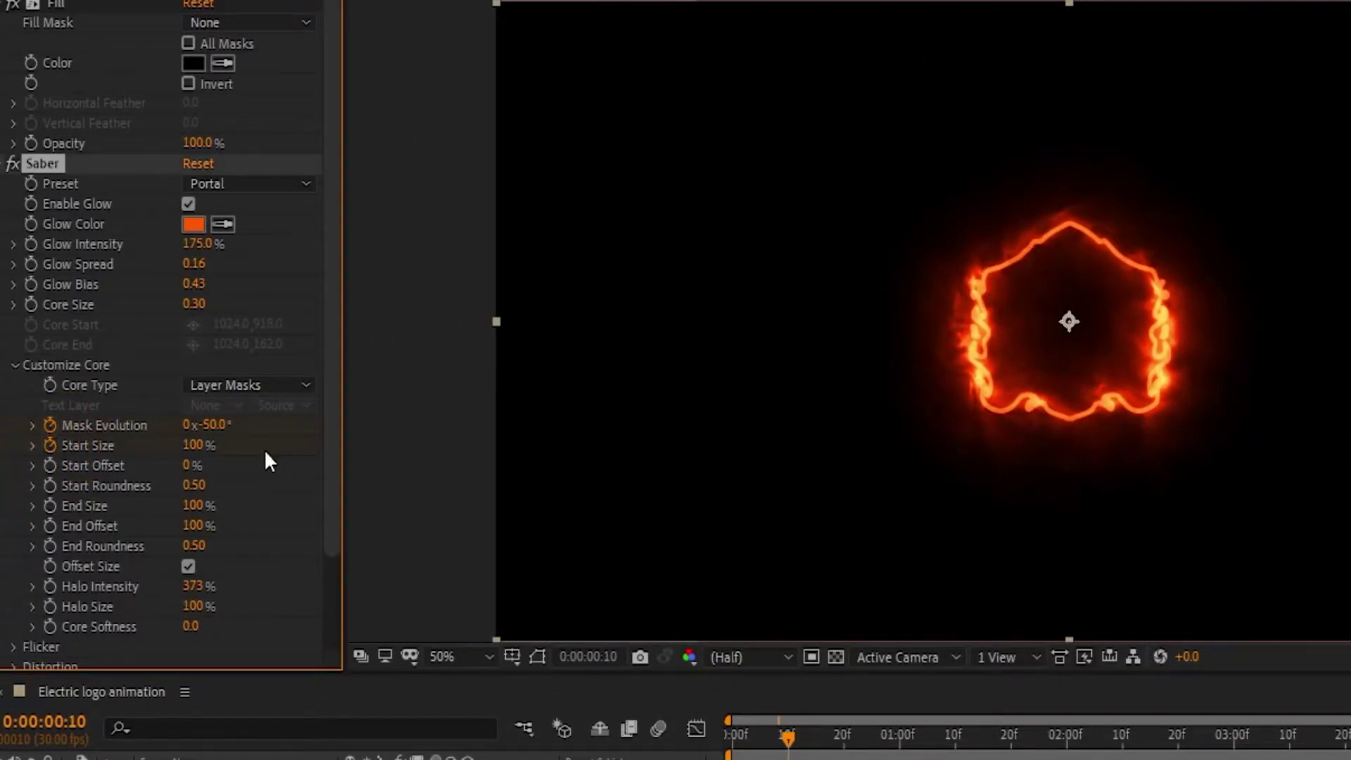
click(204, 446)
text(0)
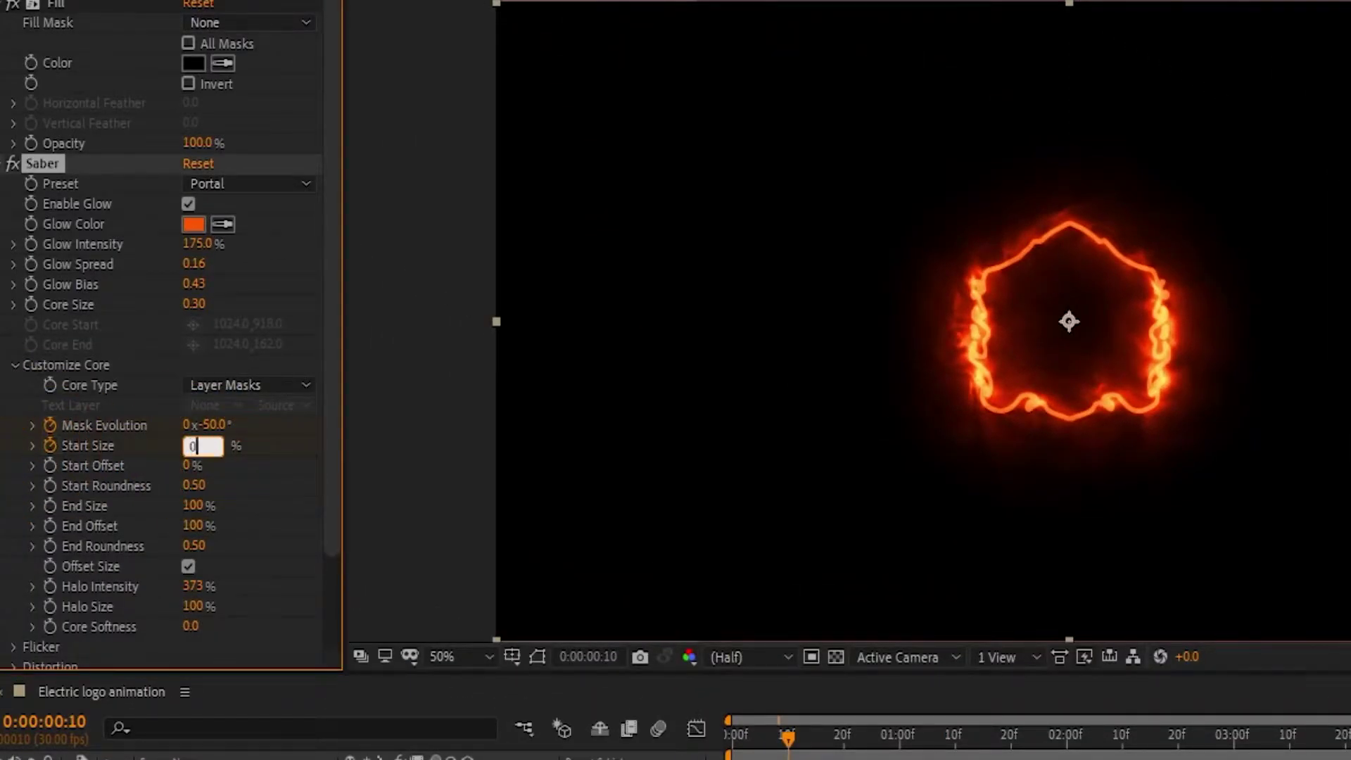
click(274, 485)
Step: Set Saber's Start Size to 200% at 0:00:00:20
click(844, 739)
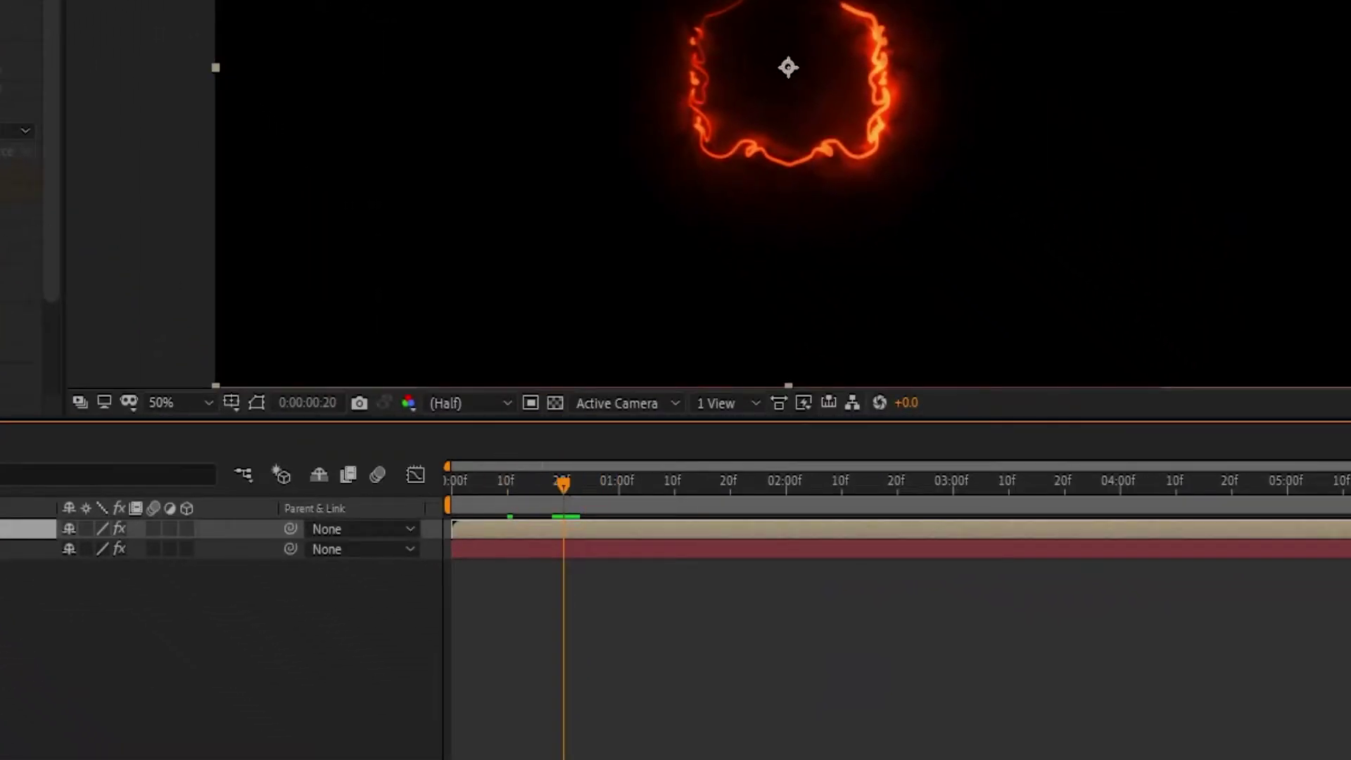
click(204, 191)
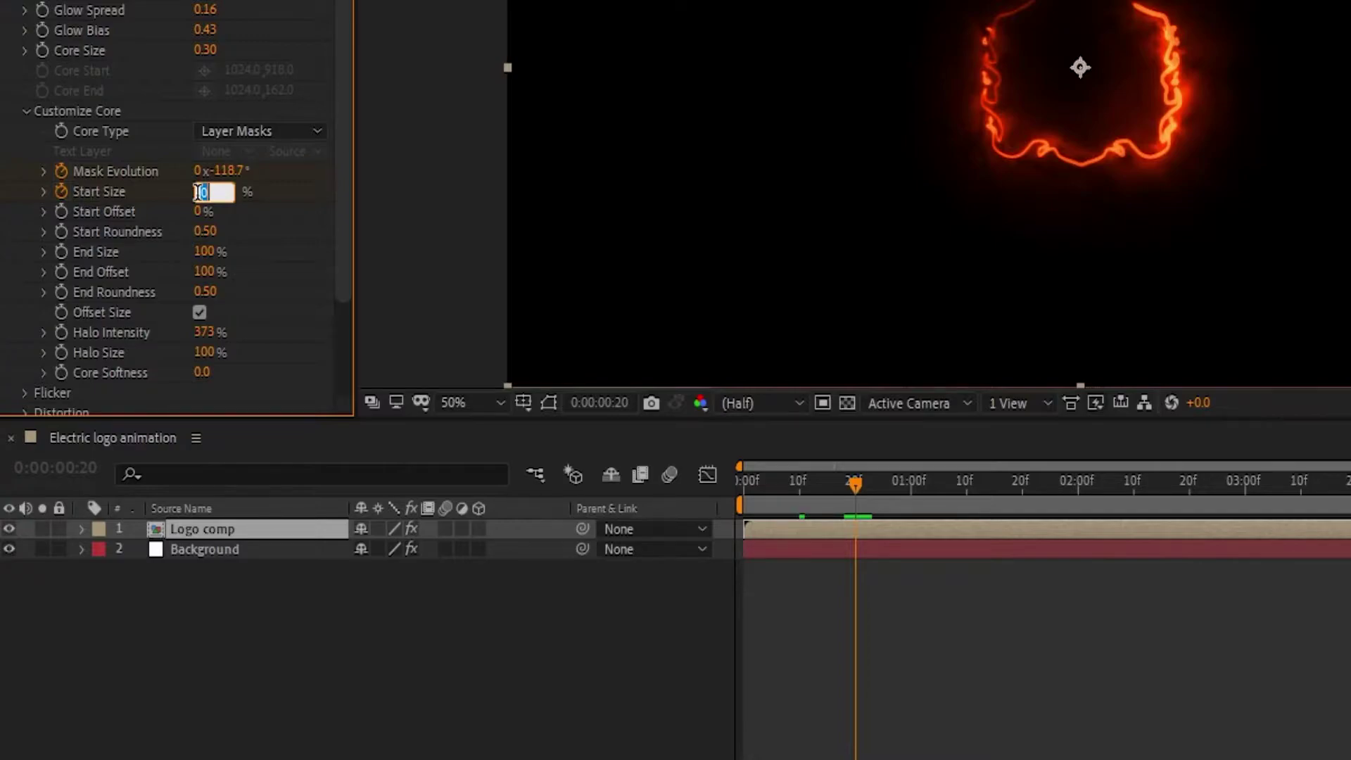
text(200)
click(267, 226)
Step: Animate Saber's Start Offset from 100% at 0:00:00:10 to 0% at 0:00:05:10
drag(855, 485, 797, 483)
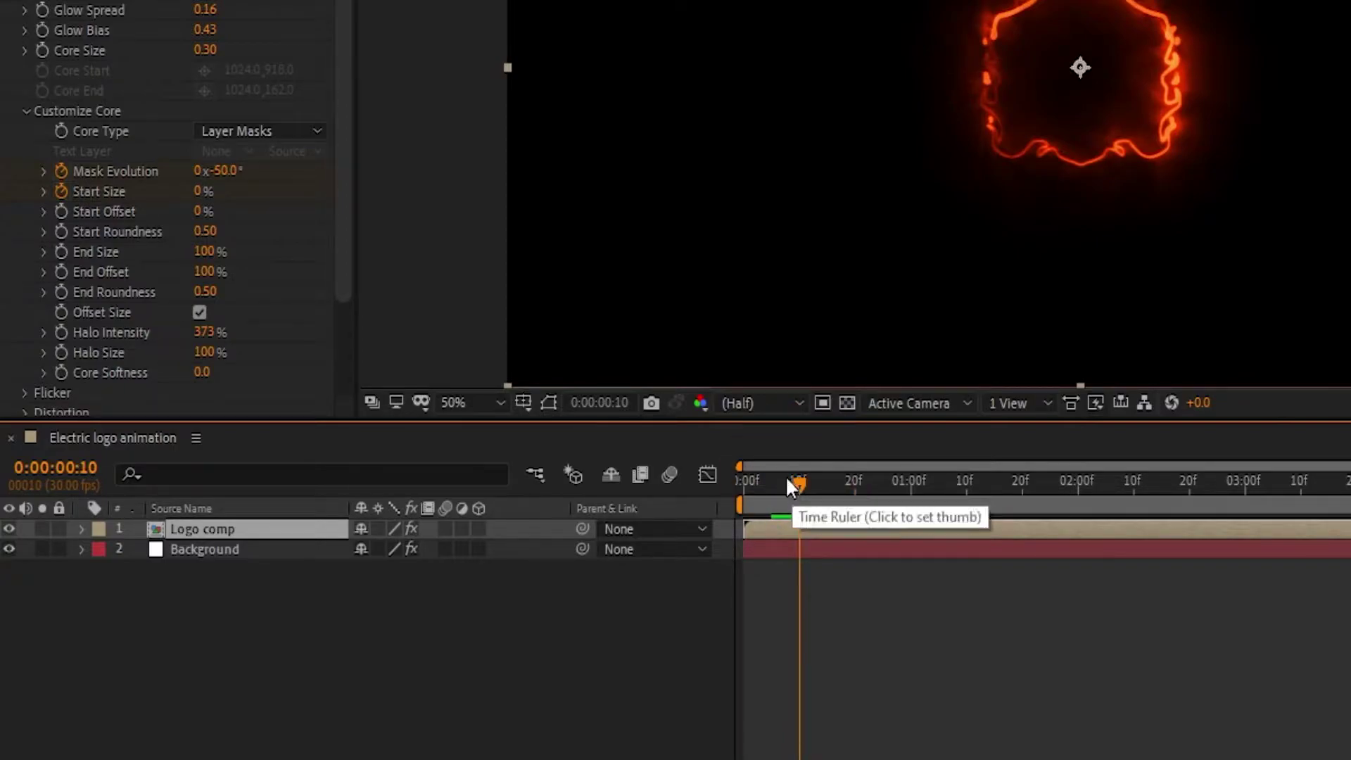
click(61, 211)
click(198, 211)
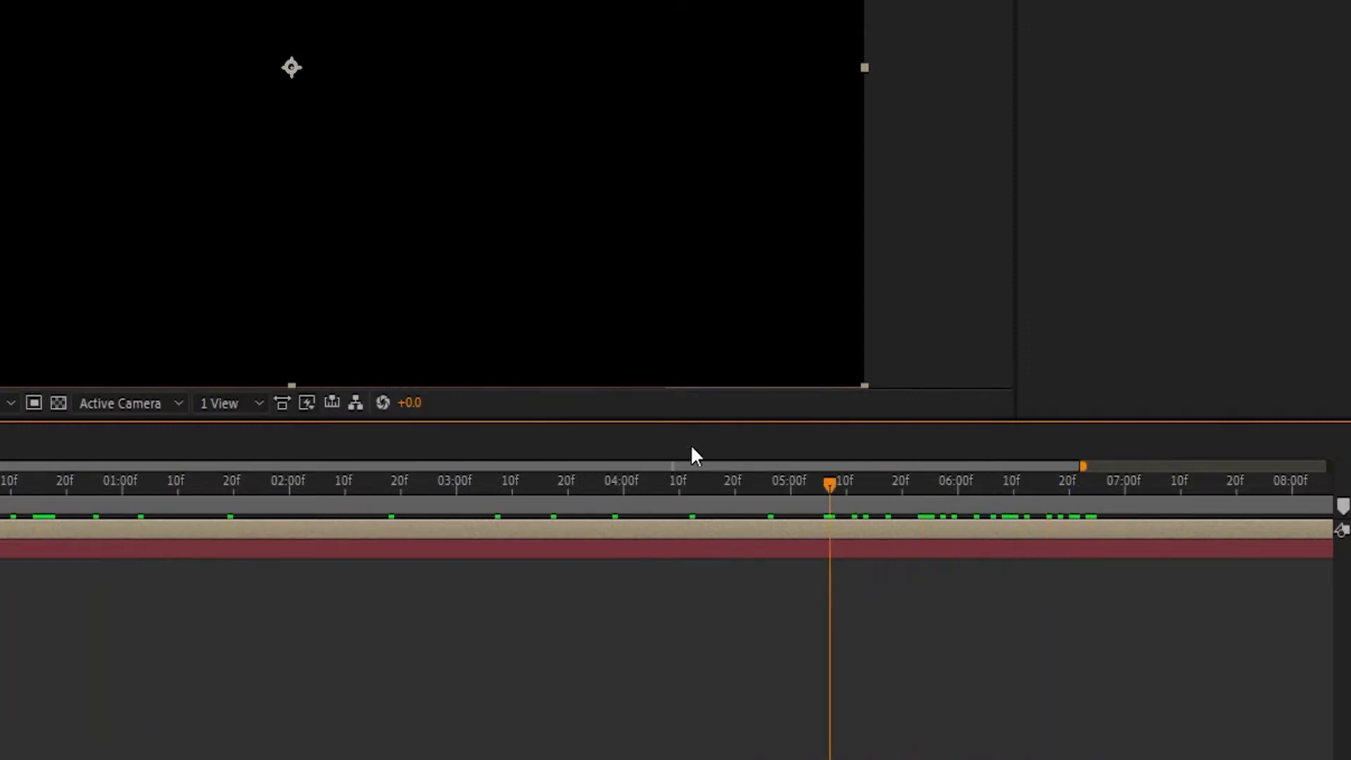
drag(539, 429, 850, 407)
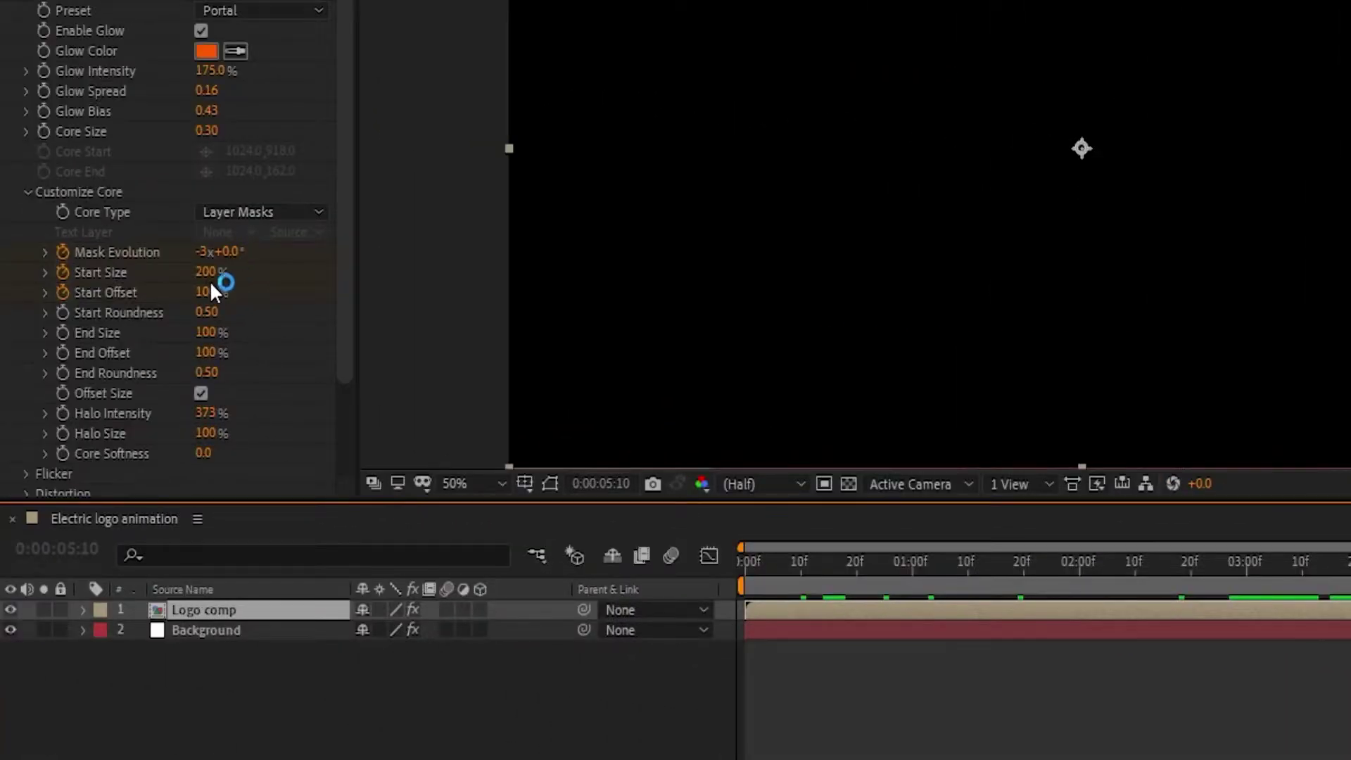
click(204, 293)
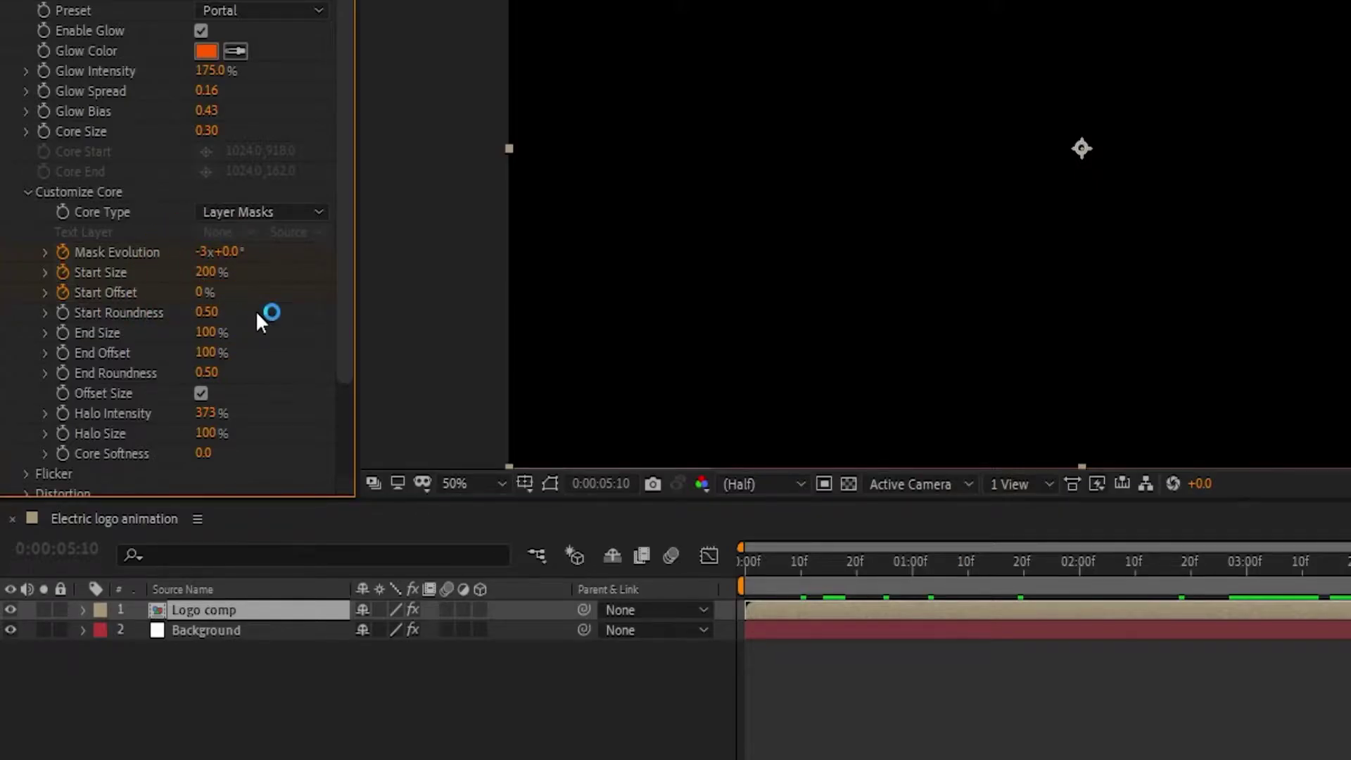
Step: Animate Saber's End Offset from 100% at 0:00:00:20 to 0% at 0:00:01:20
click(857, 567)
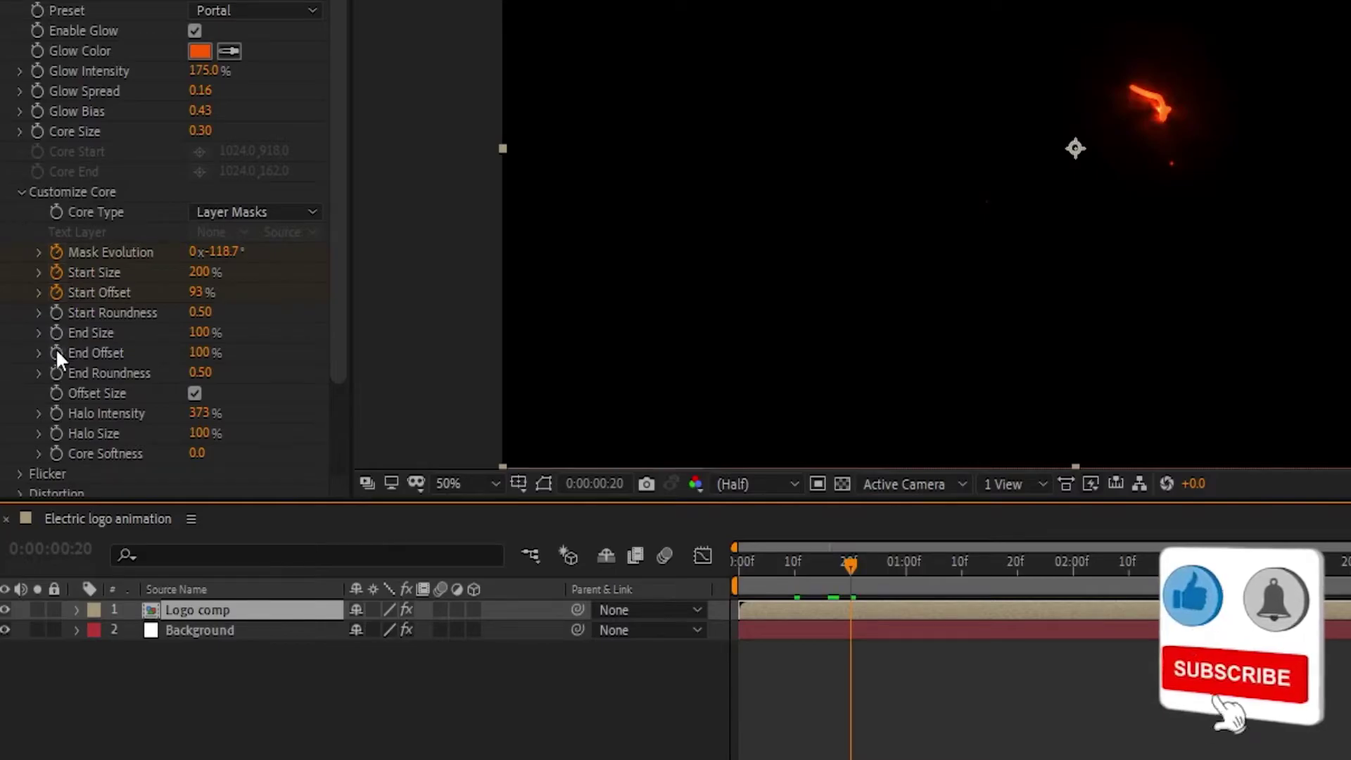
click(57, 358)
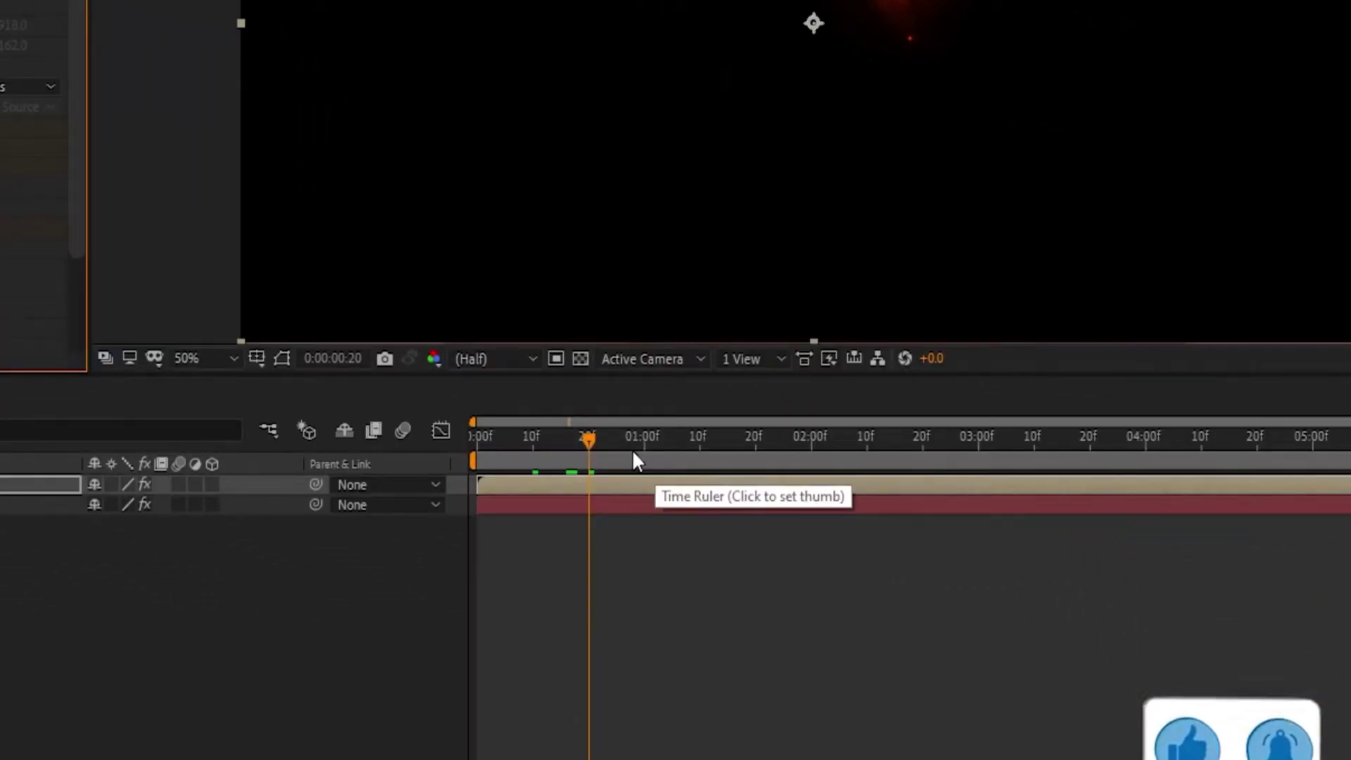
drag(793, 517, 921, 515)
drag(760, 437, 756, 432)
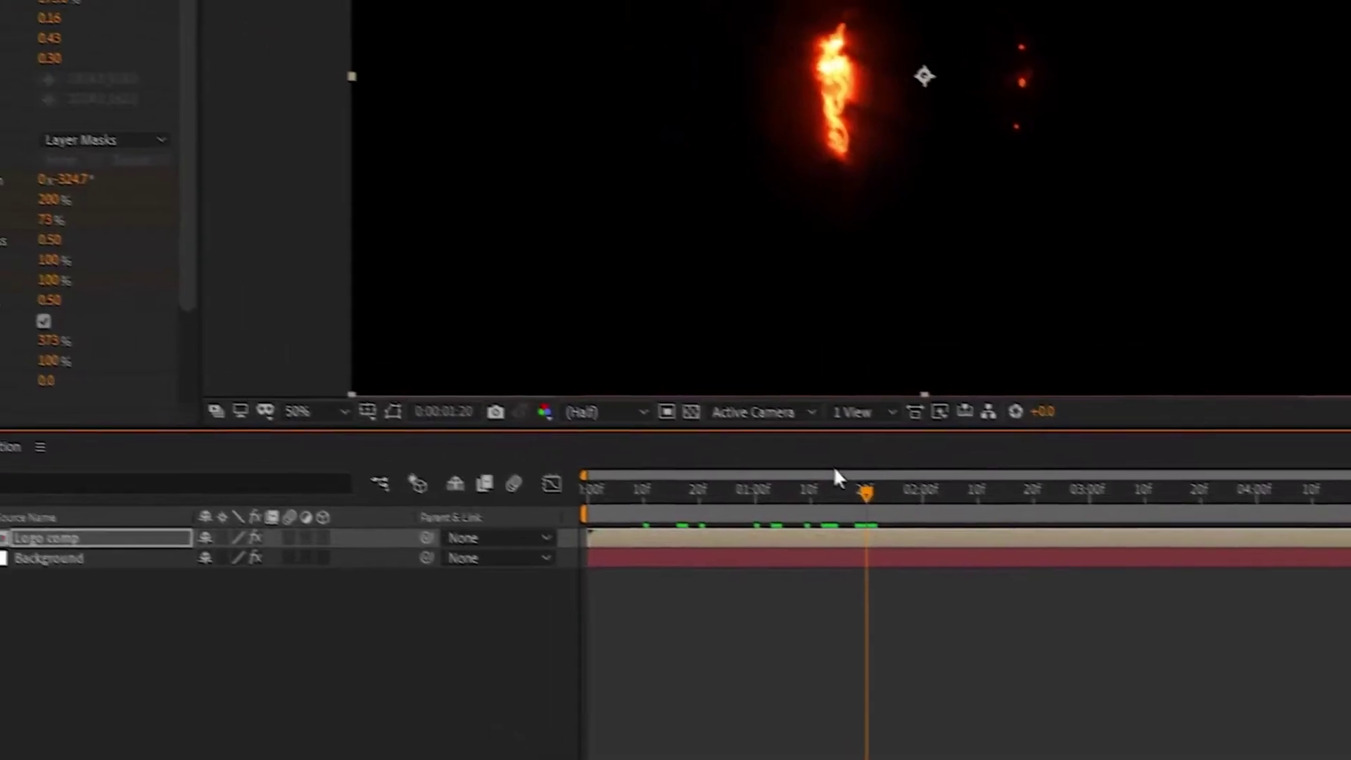
click(49, 281)
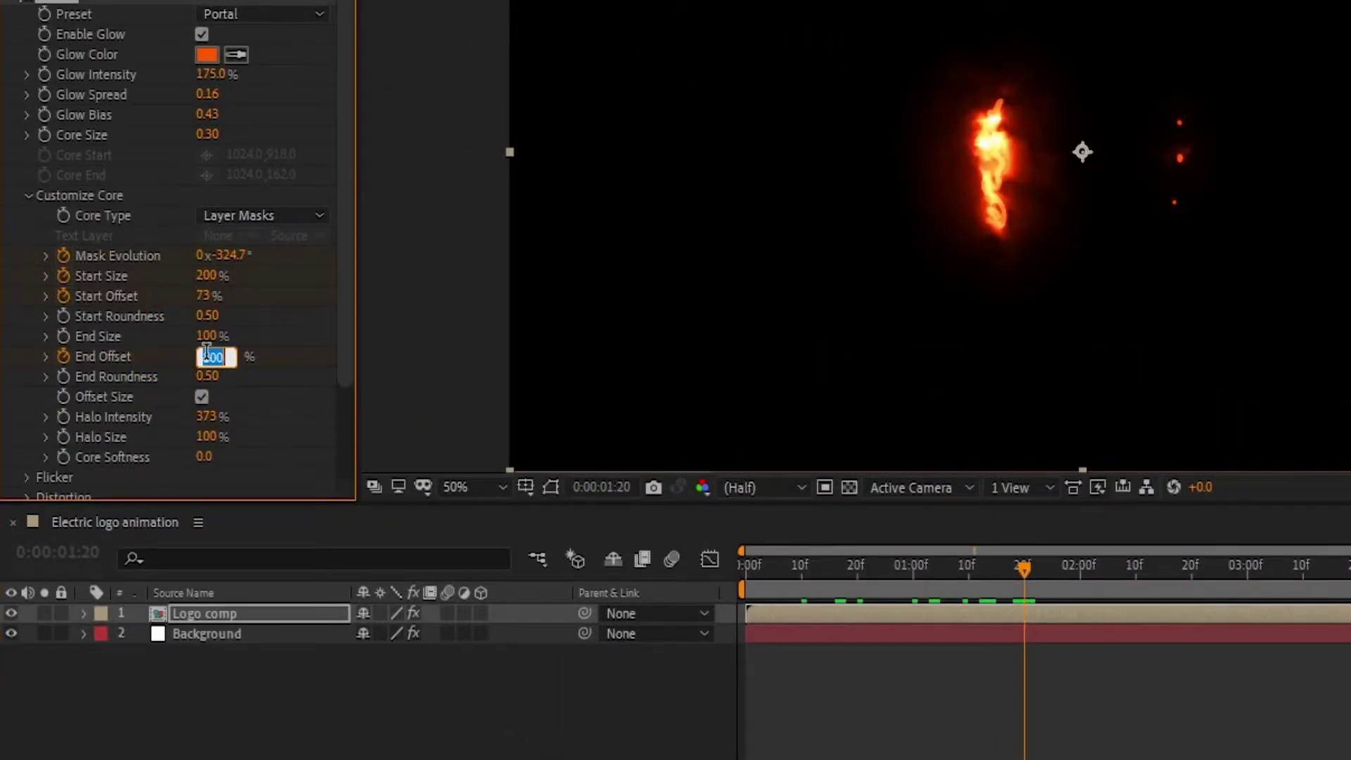
click(264, 384)
drag(1019, 571, 879, 572)
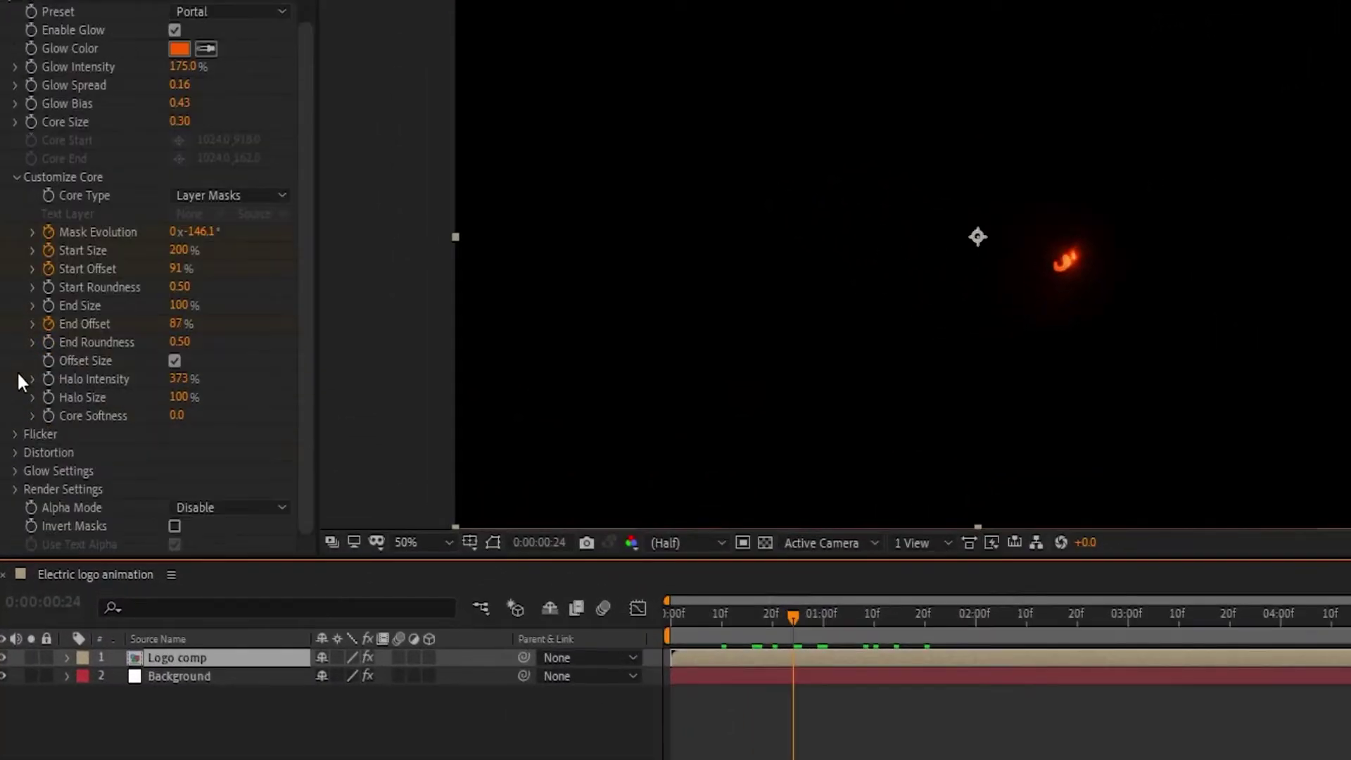
Step: Set Saber's Composite Settings to Add and its Alpha Mode to Mask Core
click(14, 490)
scroll(188, 392, down, 5)
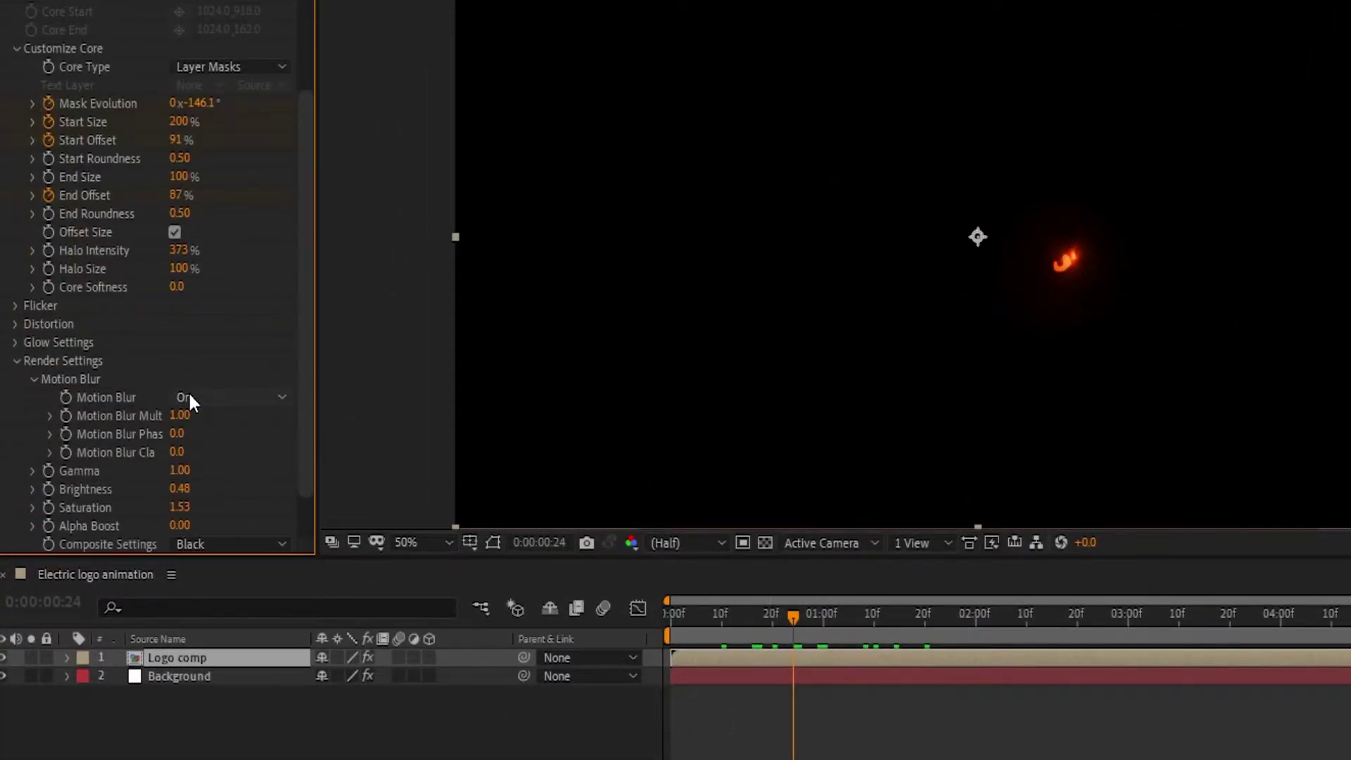
click(209, 488)
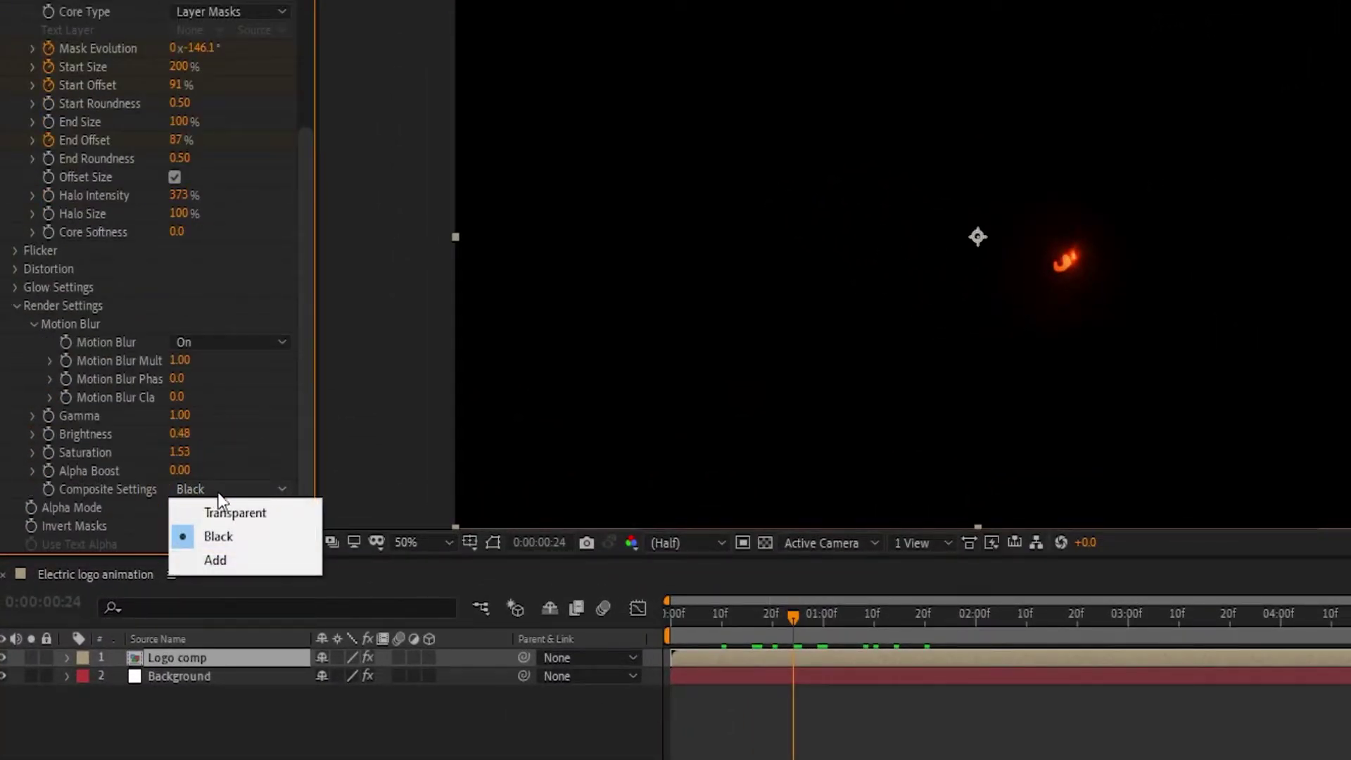
click(223, 555)
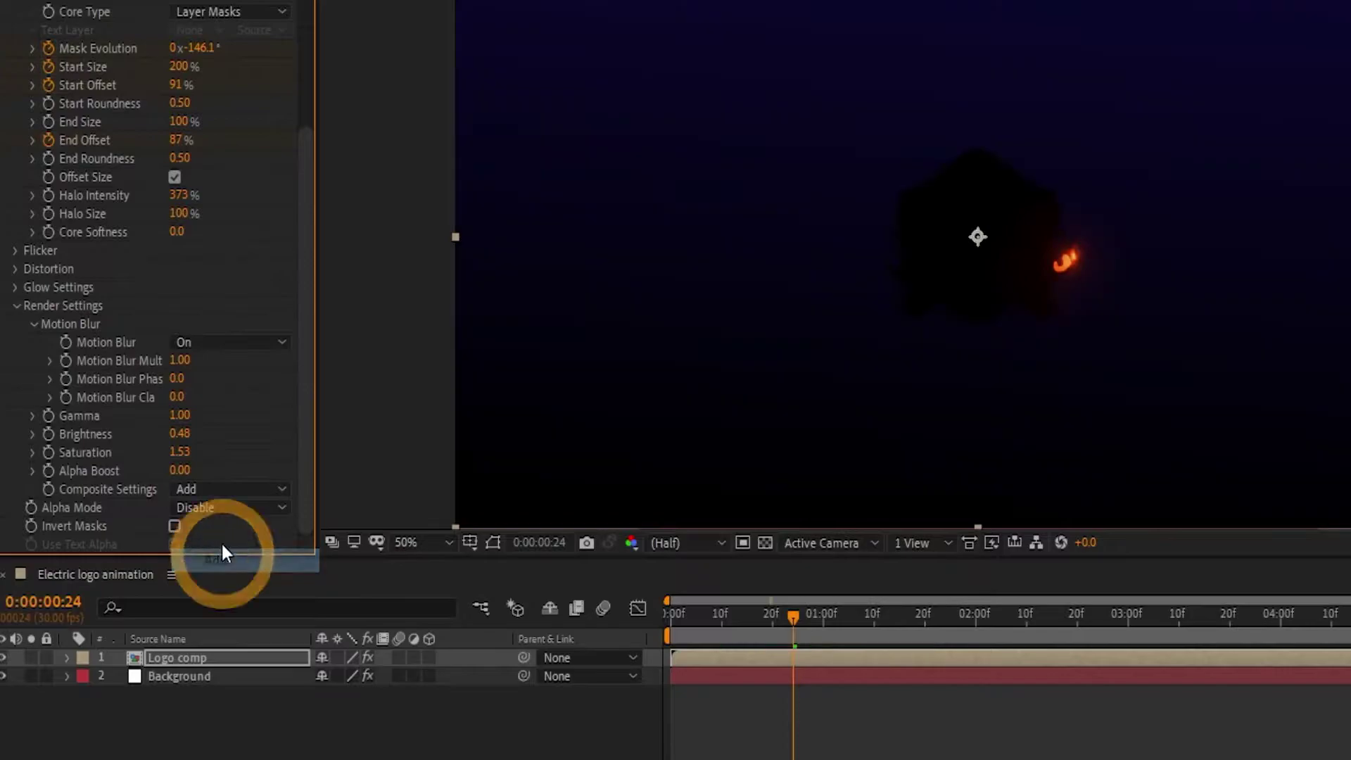
click(194, 507)
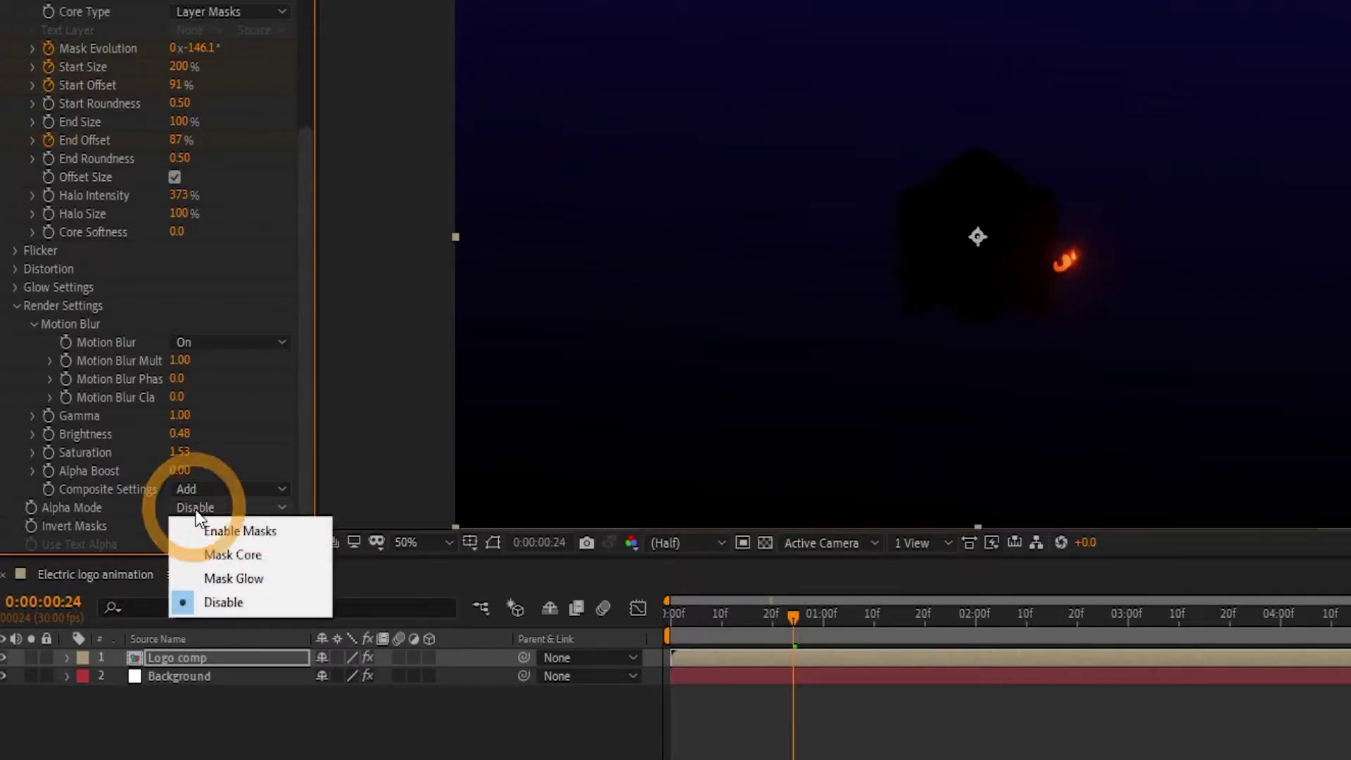
click(235, 555)
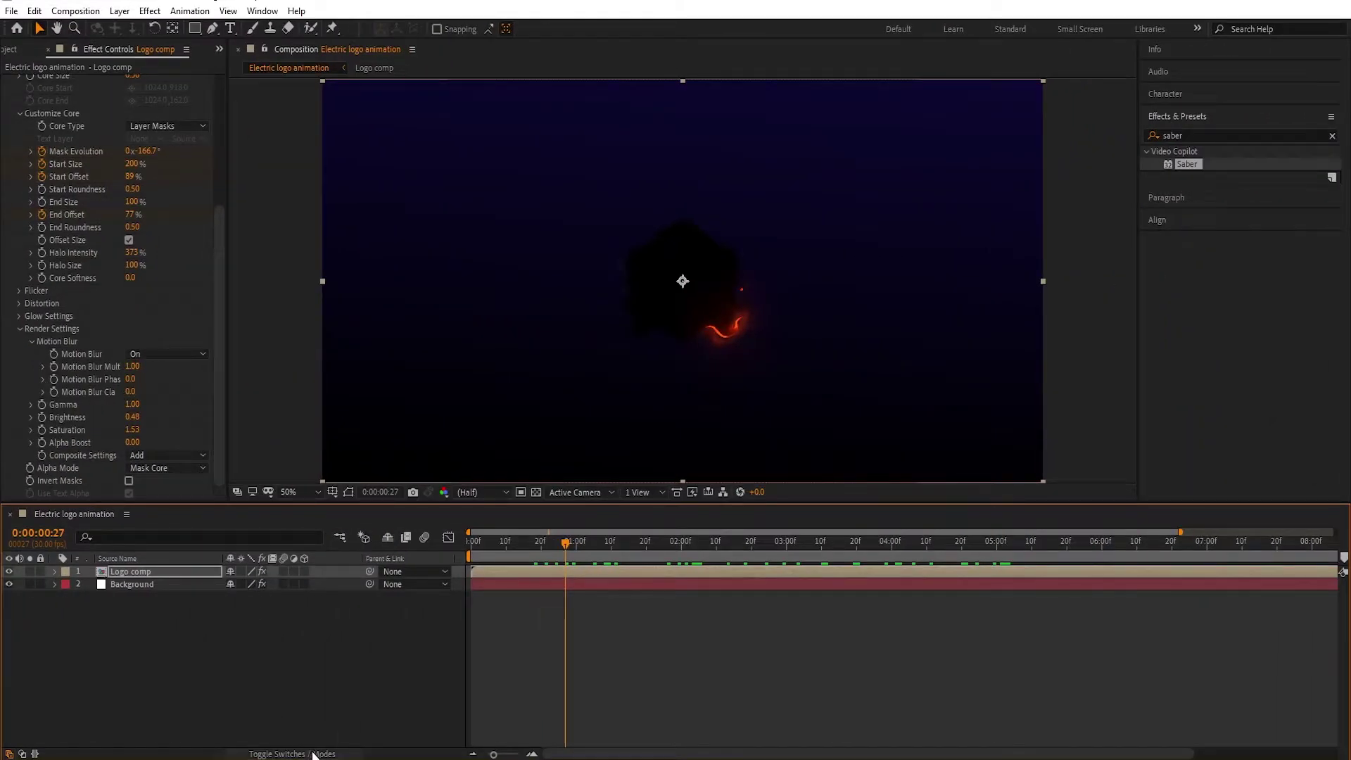
Step: Change the Logo comp layer's blending mode to Add
click(313, 755)
click(250, 571)
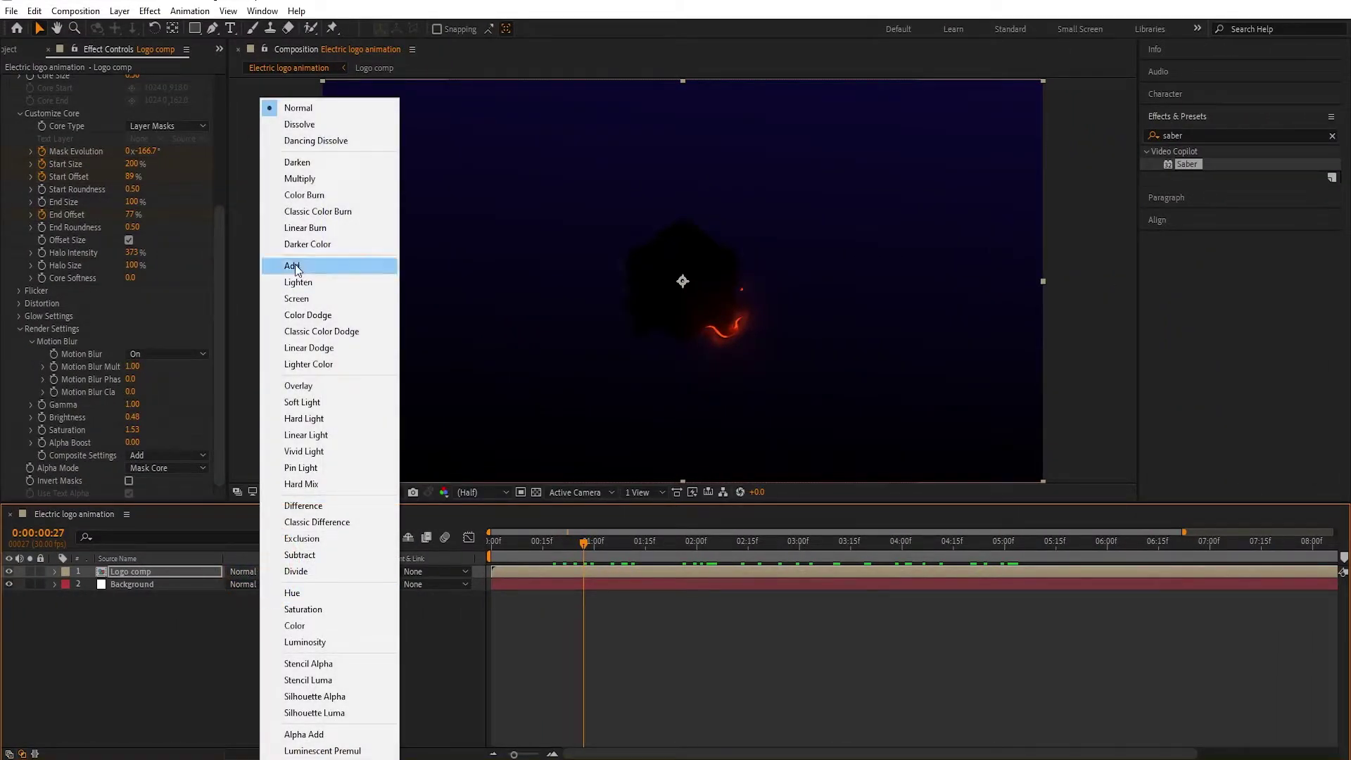
click(295, 265)
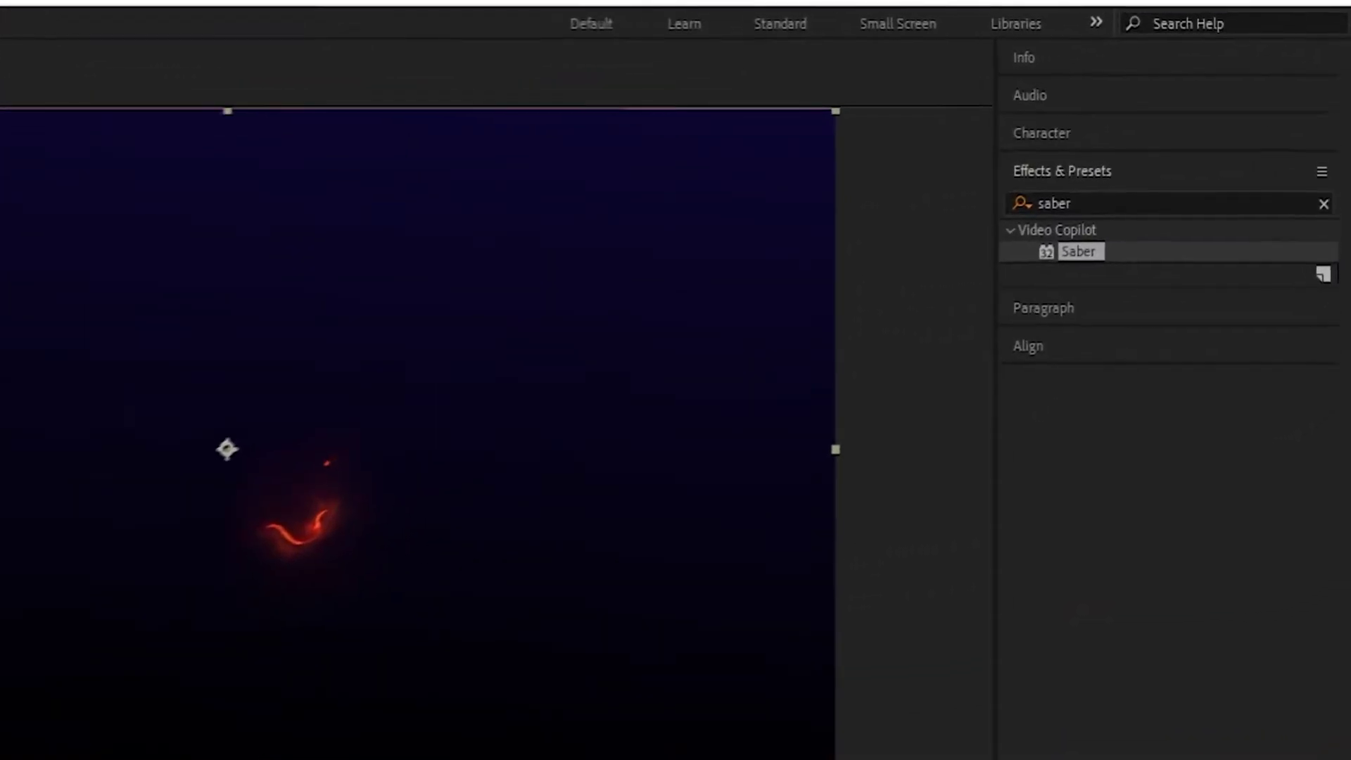
Step: Apply a second Saber effect to the Logo comp layer with the Portal preset and 70% Glow Intensity
drag(1095, 254, 235, 461)
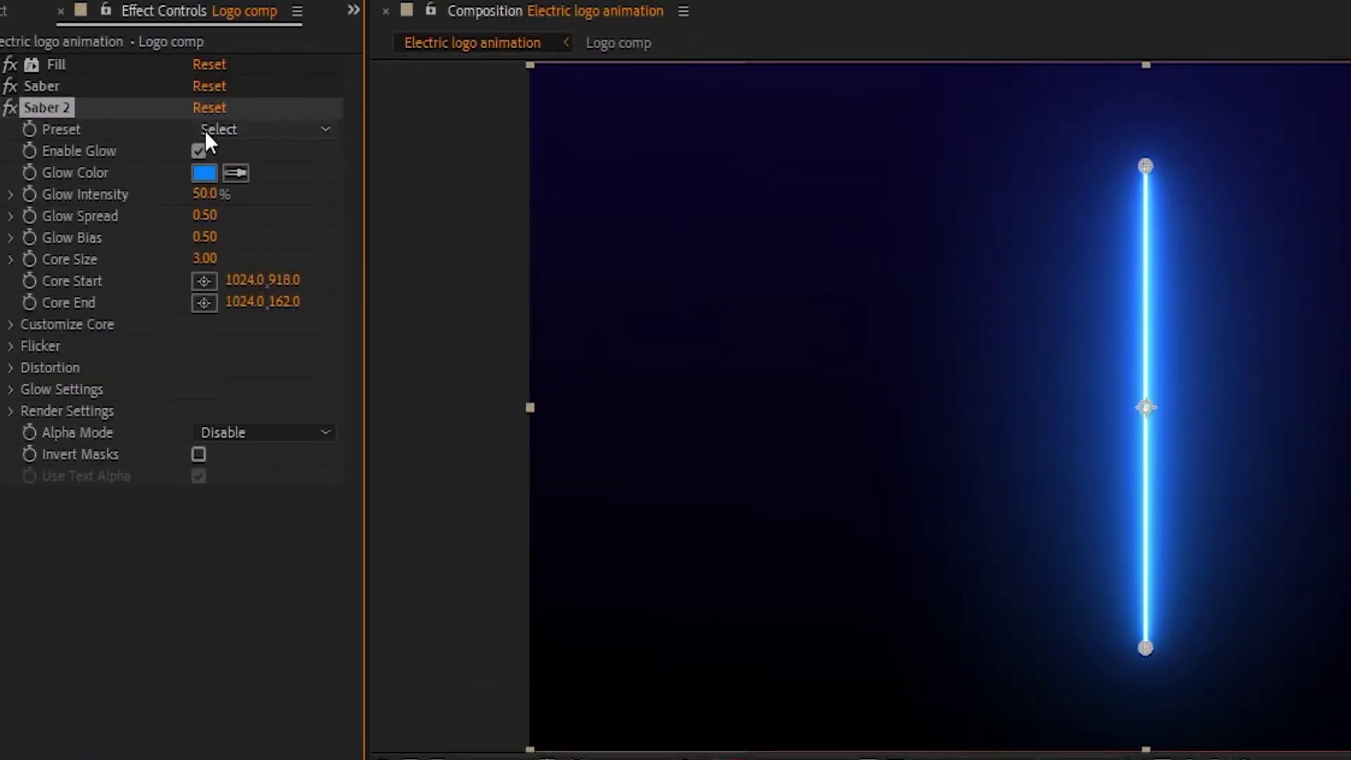
click(205, 129)
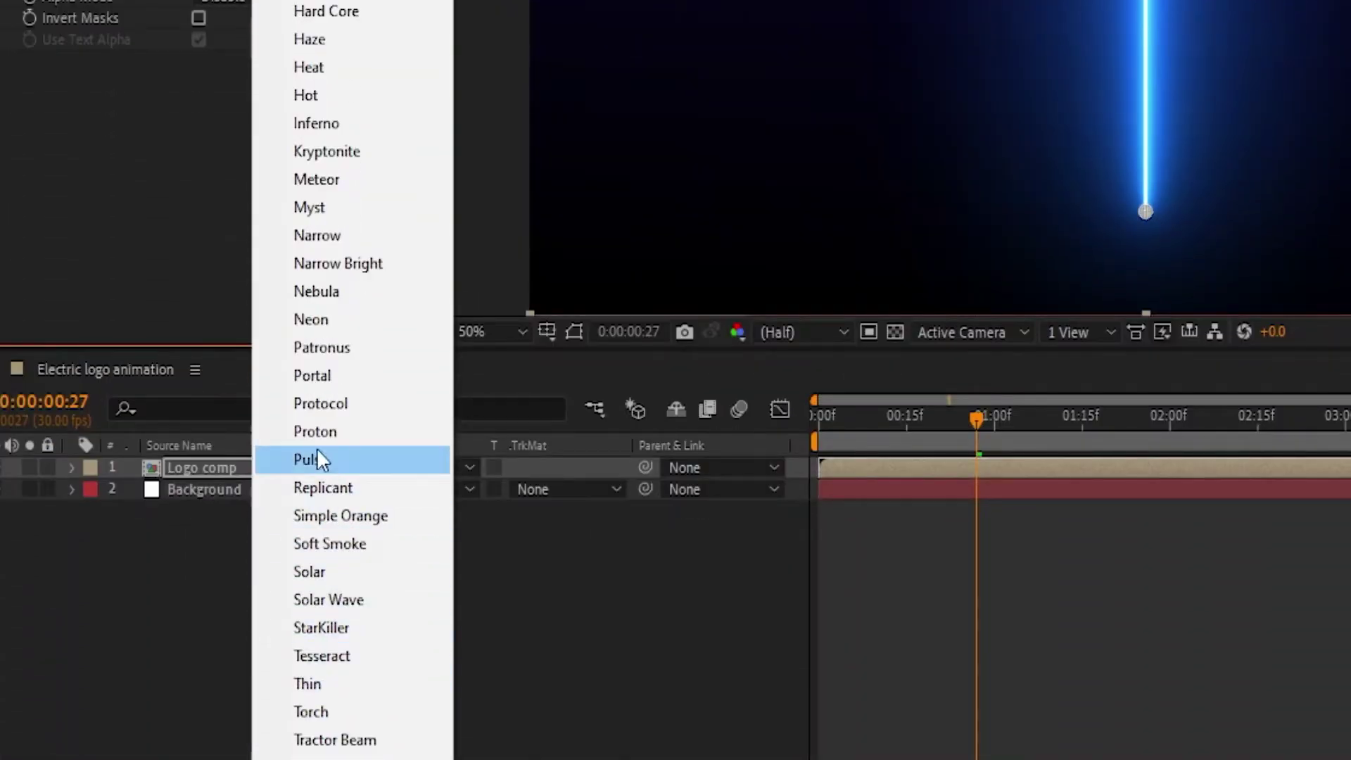
click(323, 386)
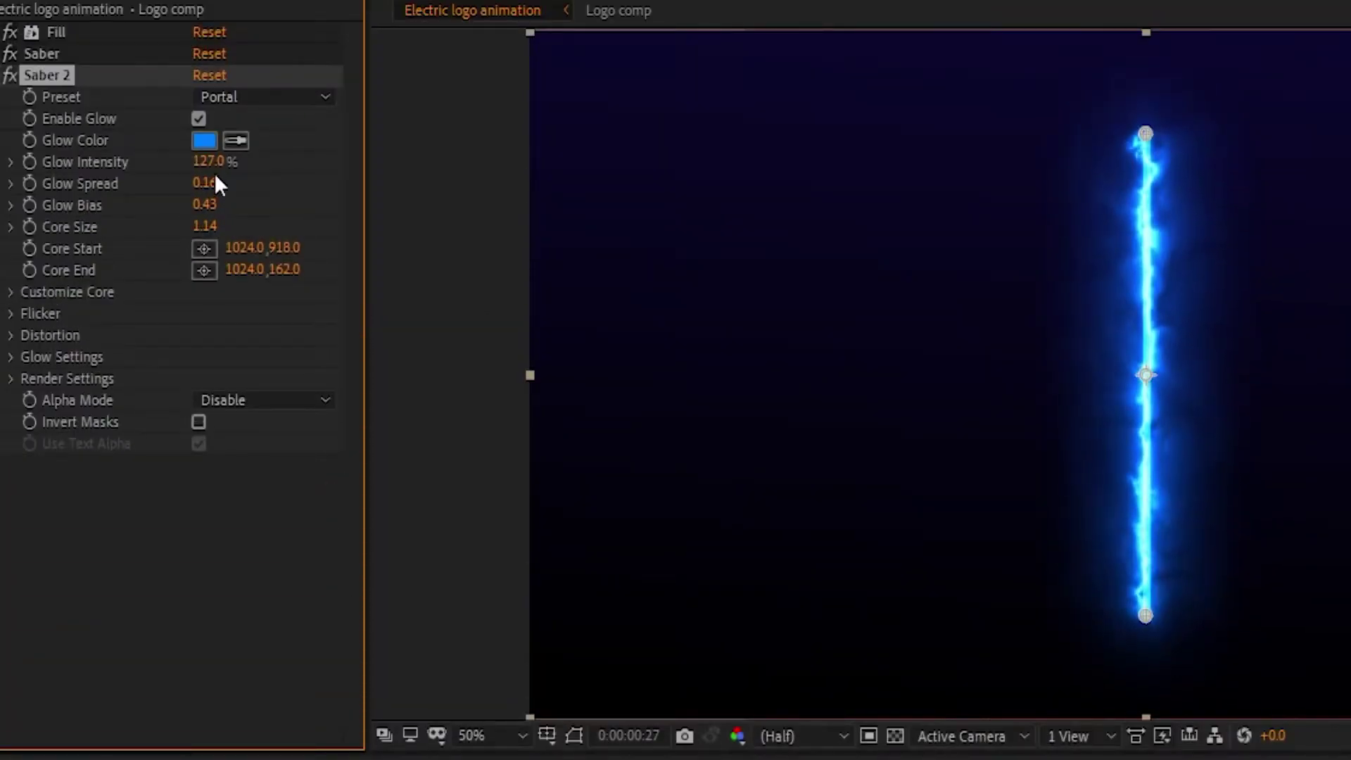
click(208, 161)
text(70)
key(Return)
Step: Set the second Saber effect's Core Type to Layer Masks
click(12, 291)
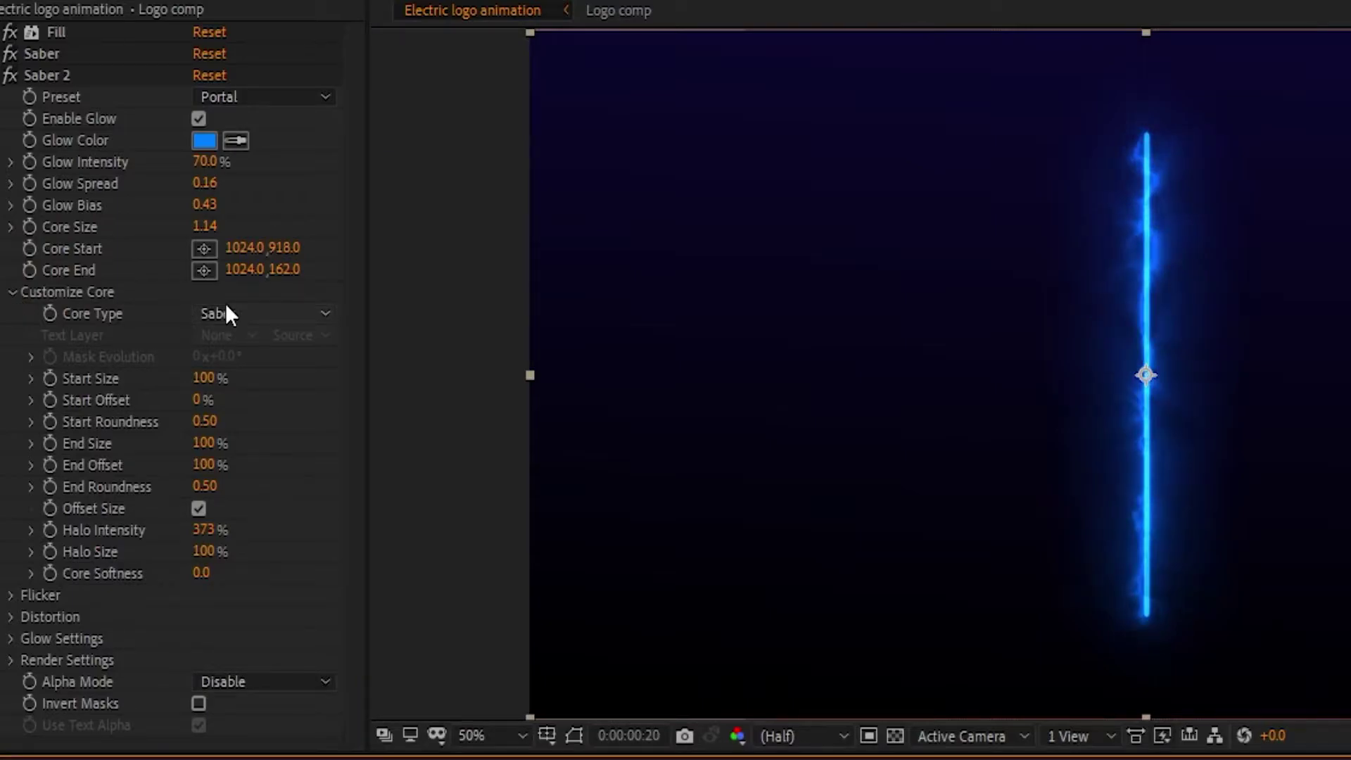
click(261, 315)
click(281, 368)
Step: Animate the second Saber's Mask Evolution from 0° at 0:00:00:20 to -4 revolutions at 0:00:05:15
drag(855, 437, 949, 436)
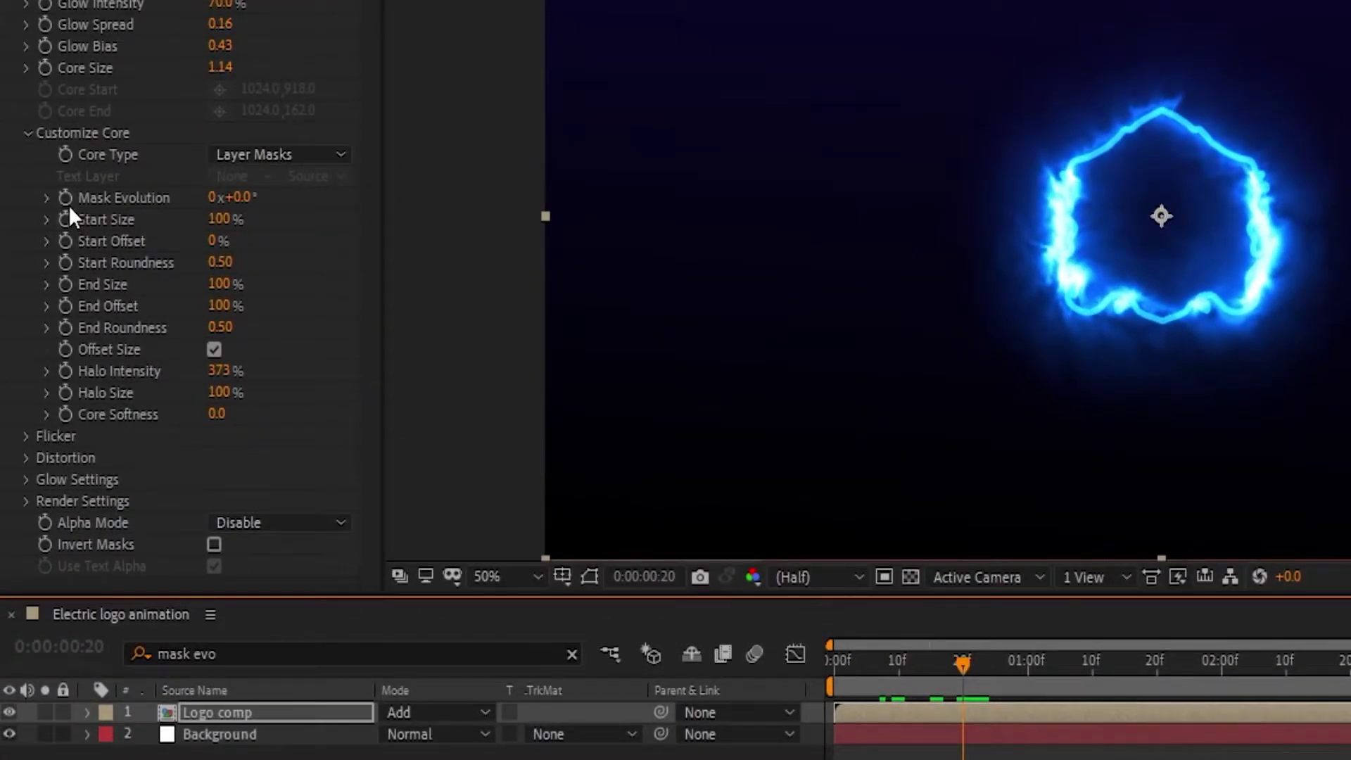
click(65, 200)
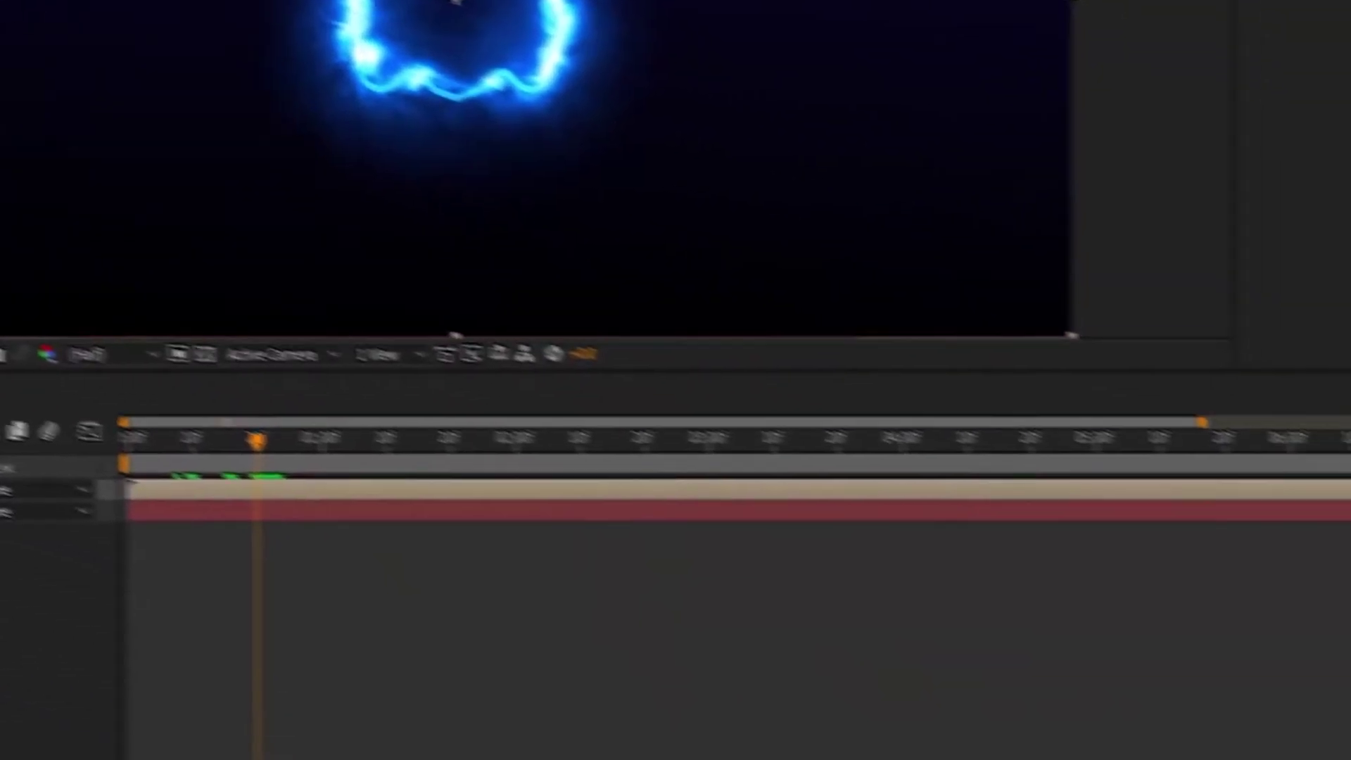
drag(102, 392, 1042, 383)
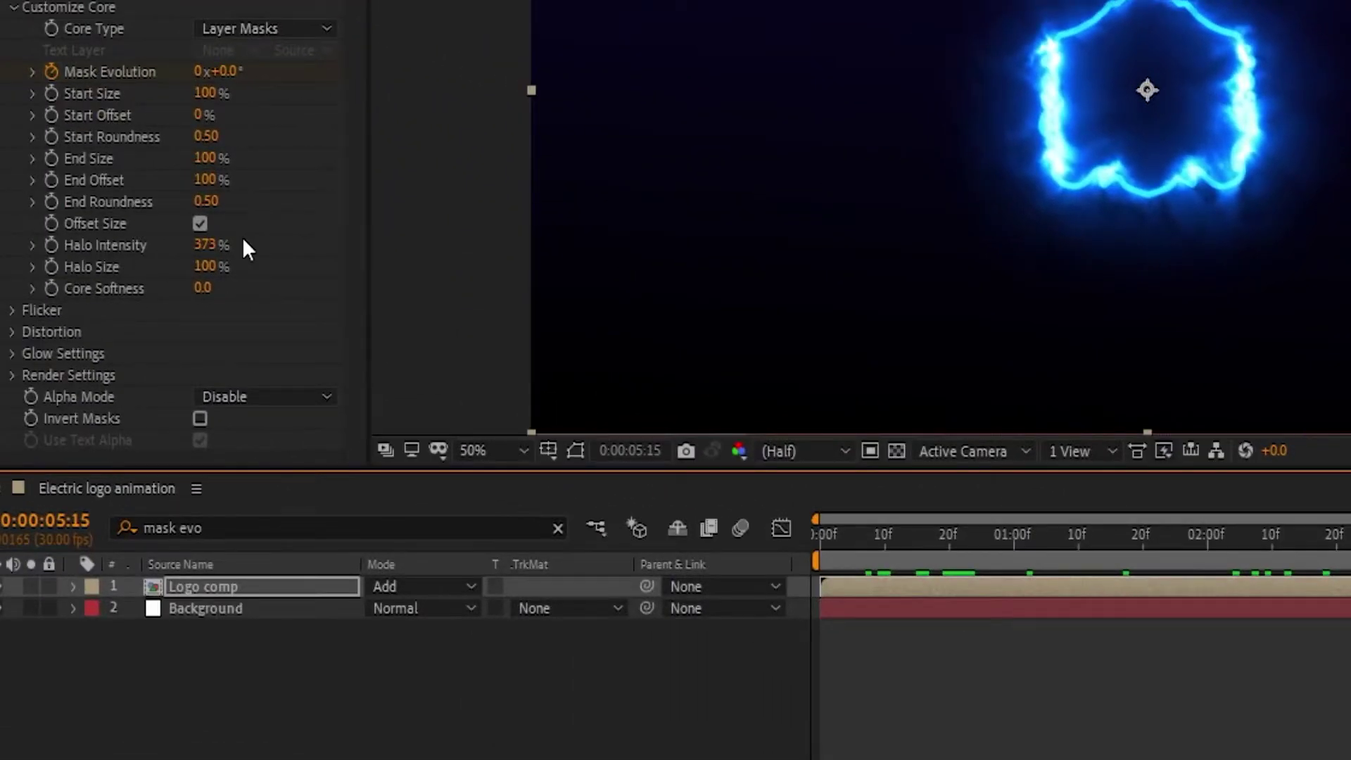
click(200, 70)
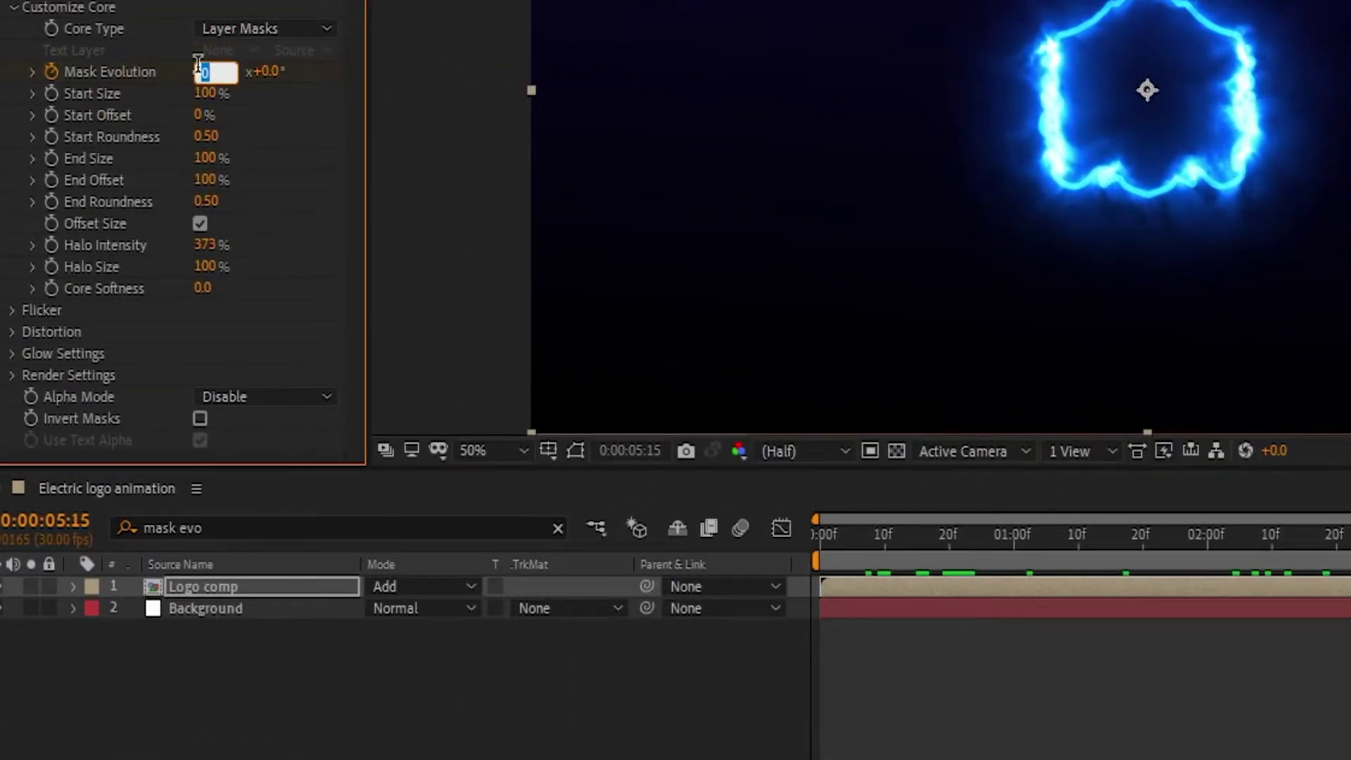
text(-4)
click(295, 170)
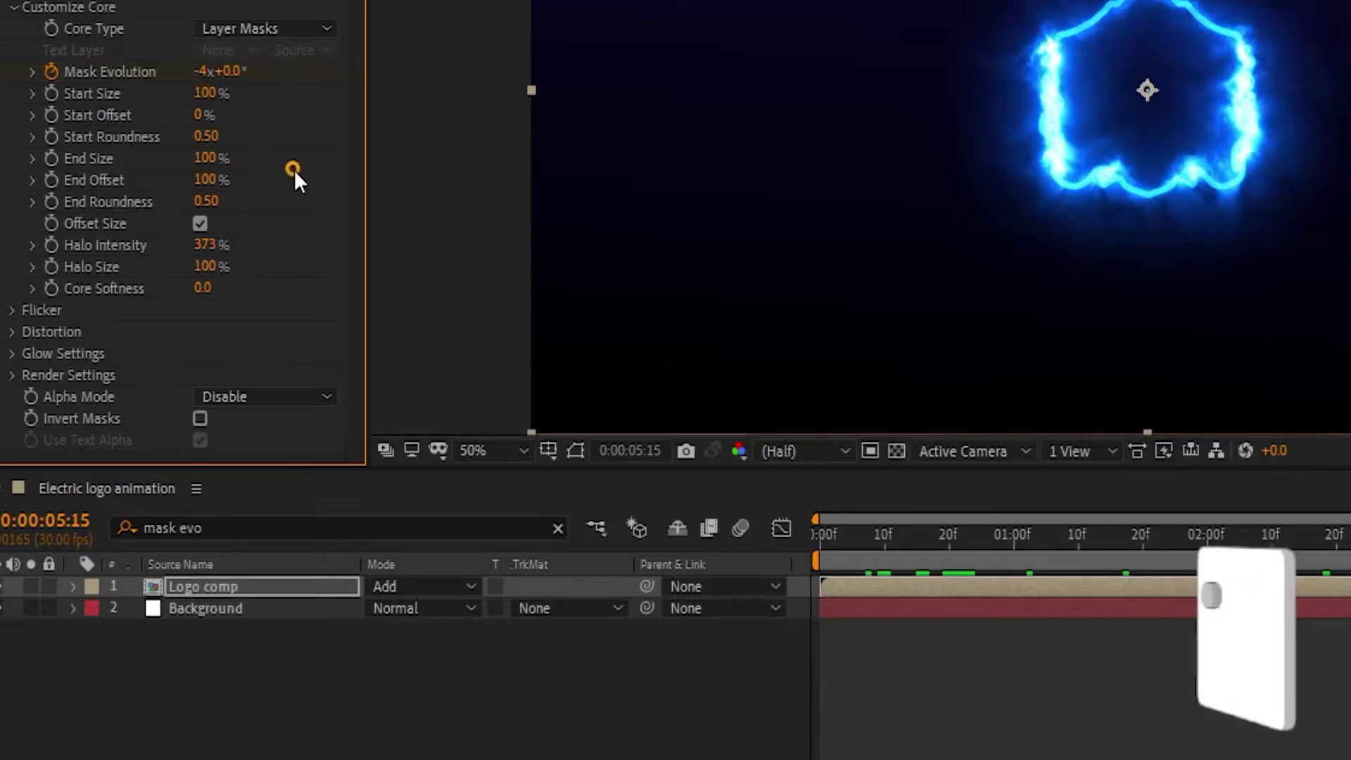
Step: Add a Start Size keyframe of 0% to the second Saber effect at 0:00:00:20
click(1350, 534)
drag(999, 412, 941, 408)
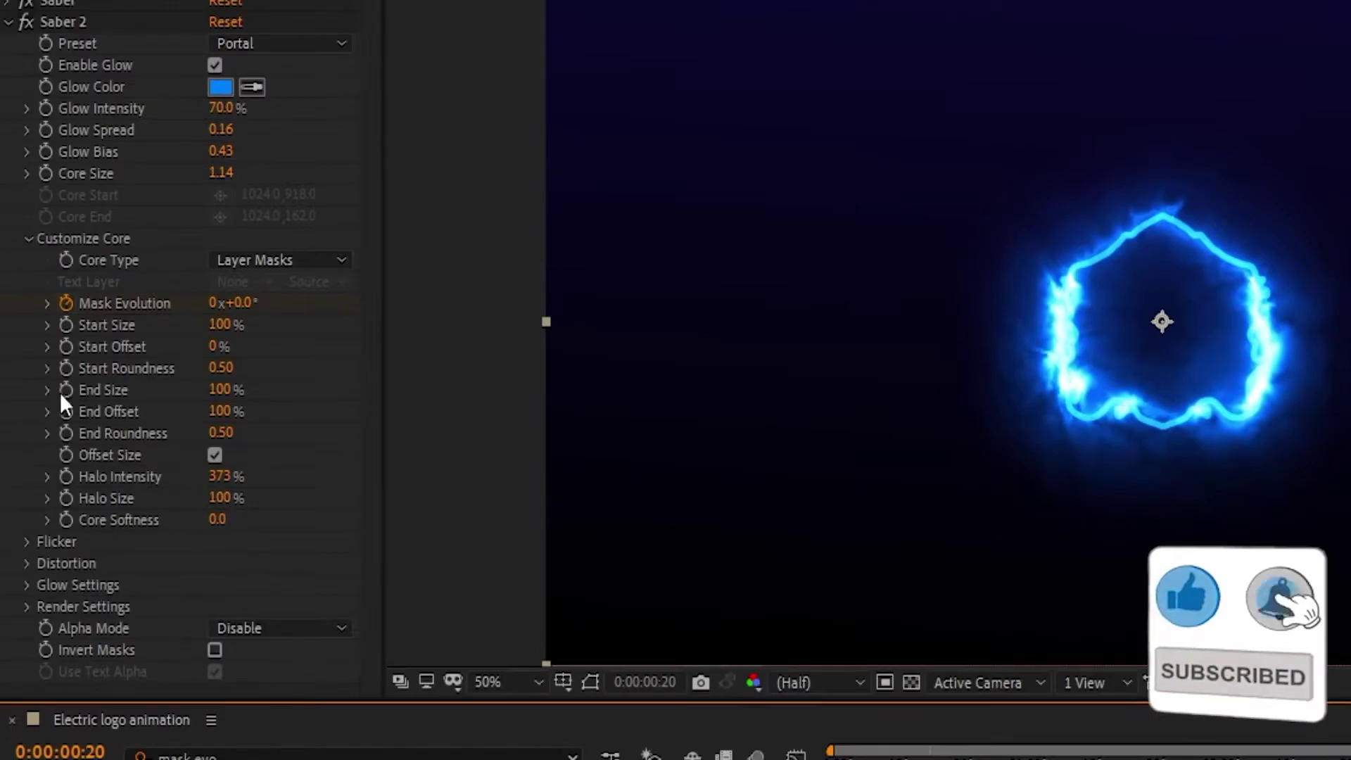
click(64, 326)
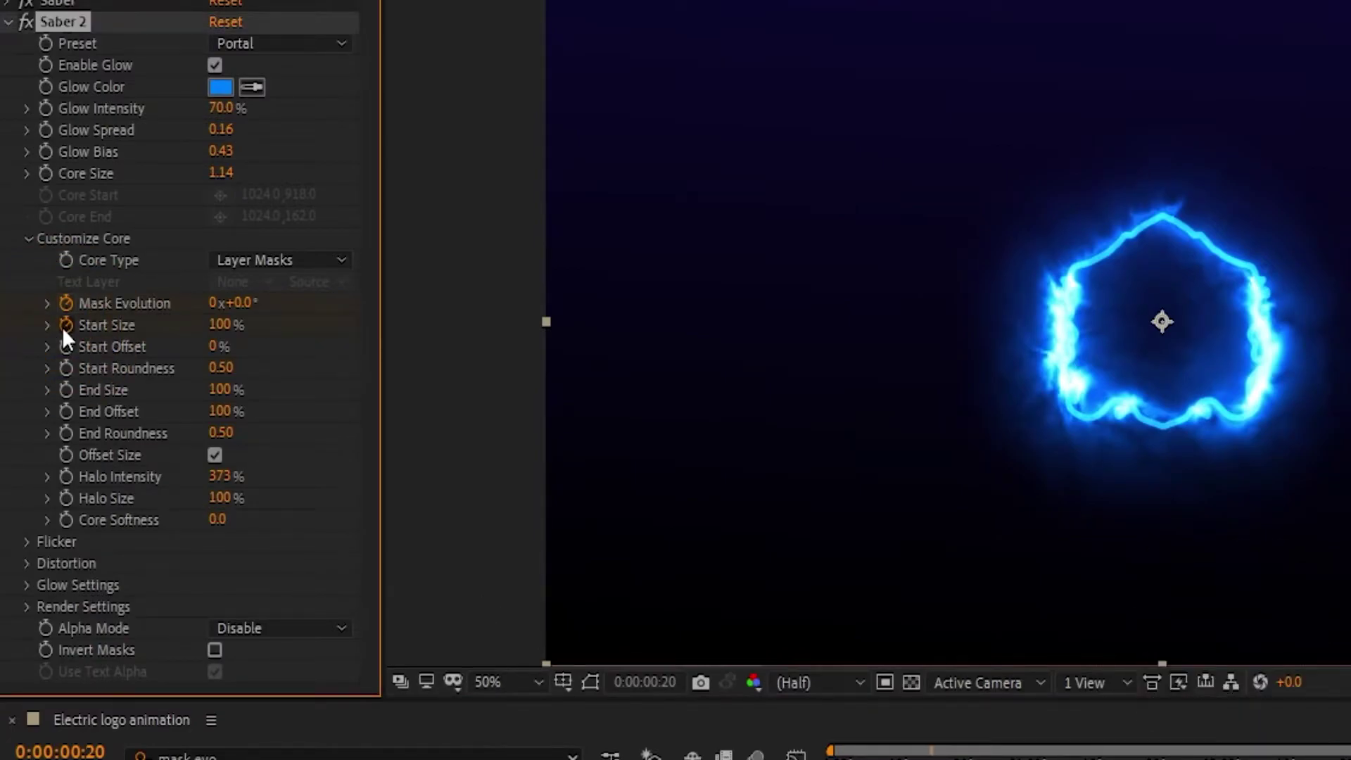
click(223, 329)
text(0)
click(315, 362)
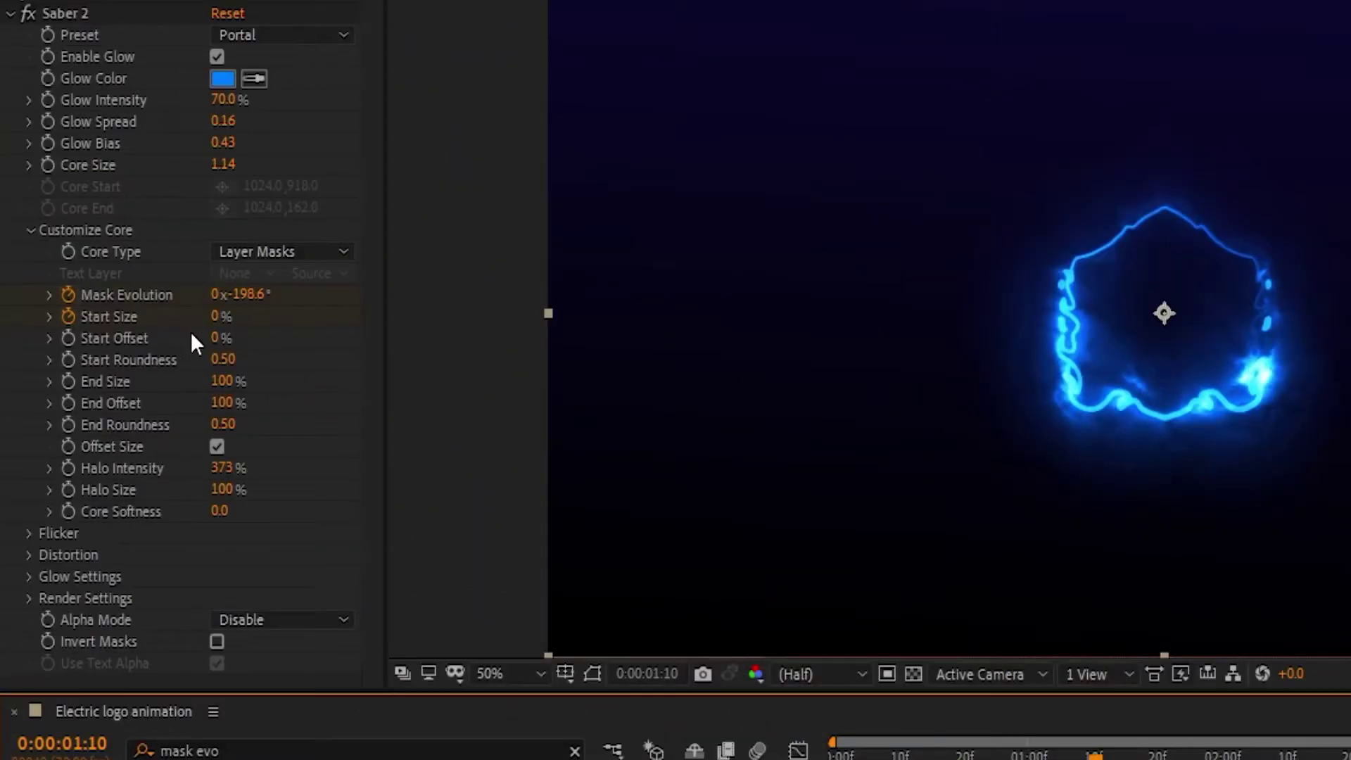
Step: Set the second Saber's Start Size to 200% at 0:00:01:10 and add a Start Offset keyframe of 100% at 0:00:00:20
click(215, 317)
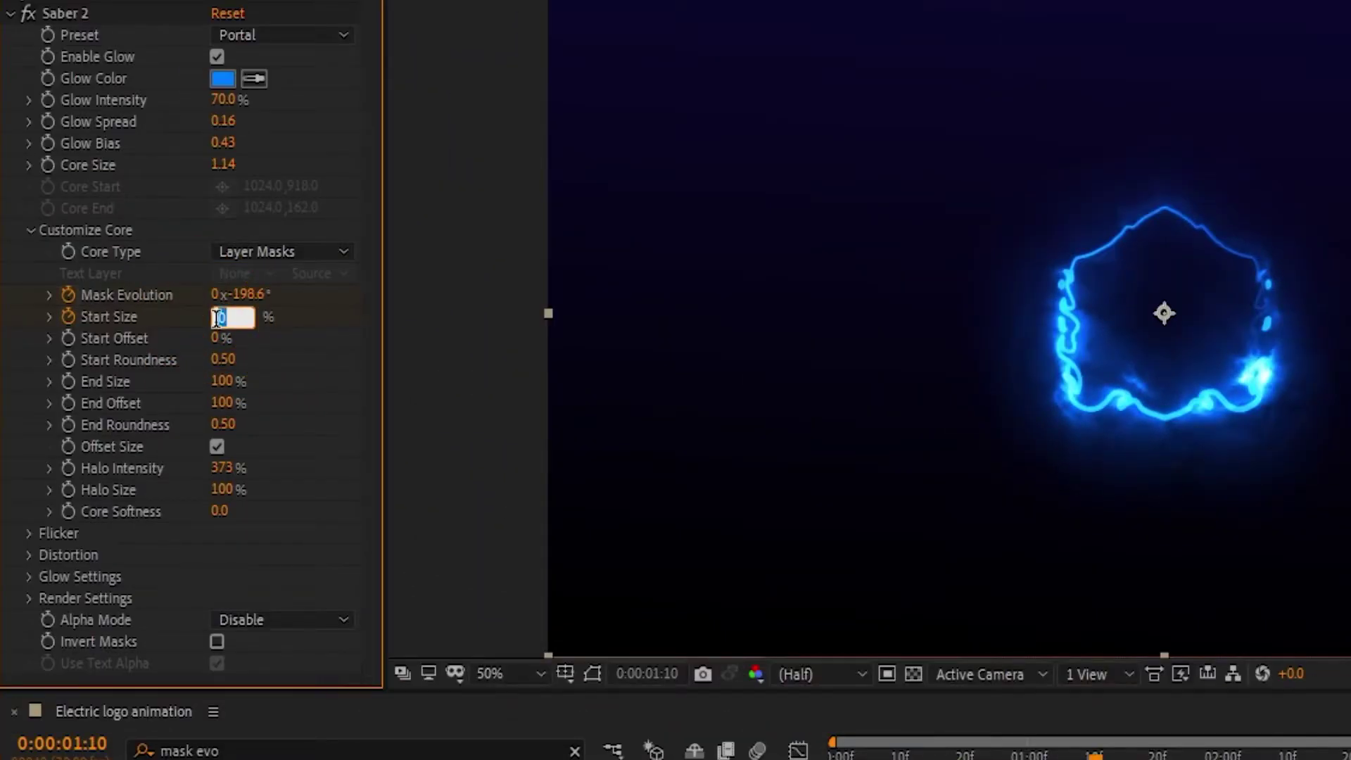
click(264, 344)
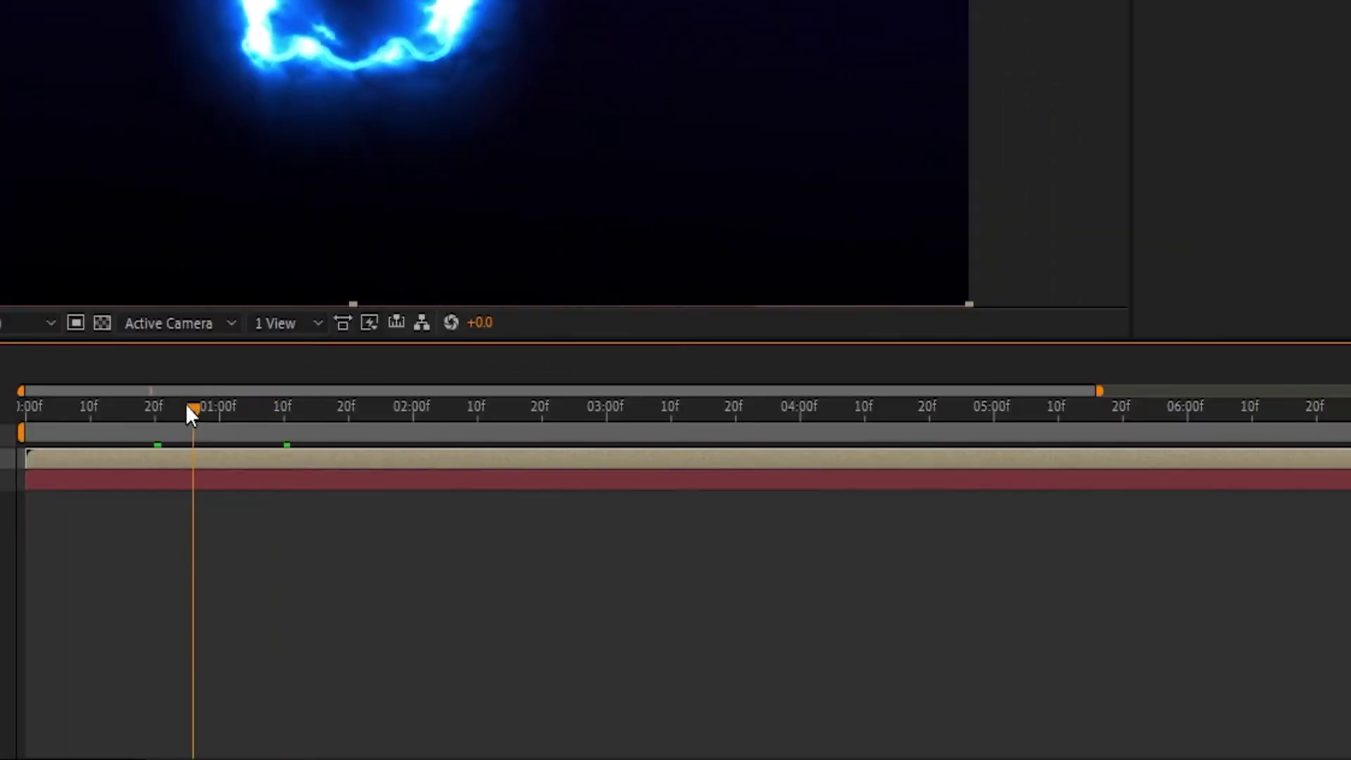
drag(187, 406, 154, 407)
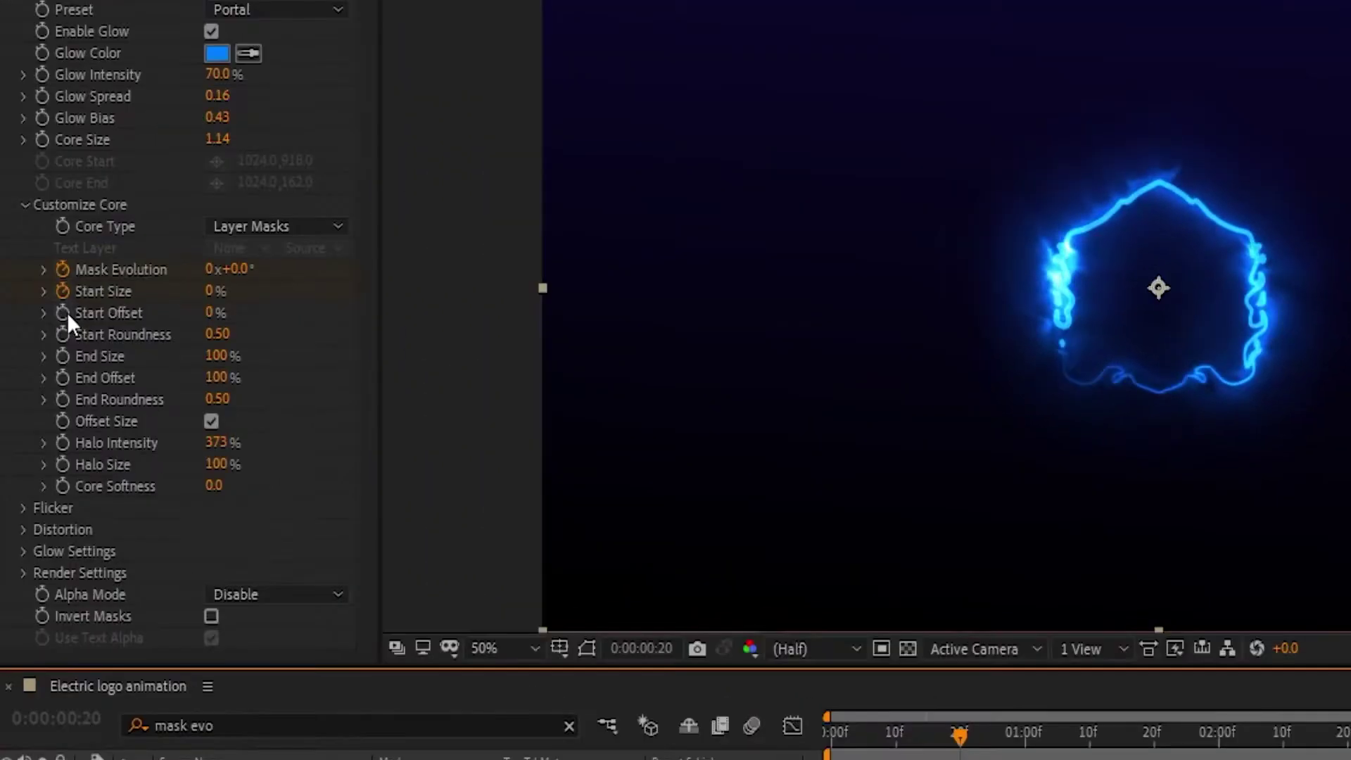
click(65, 314)
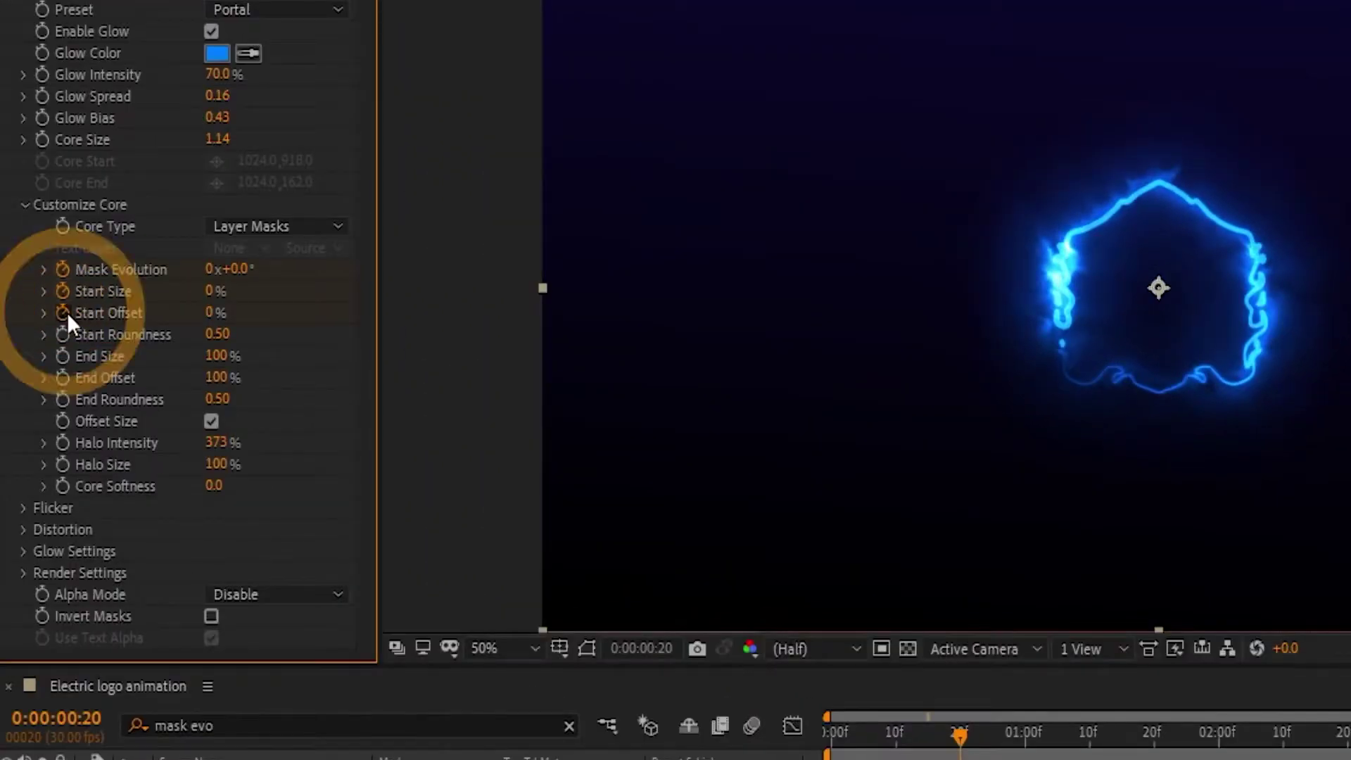
click(209, 315)
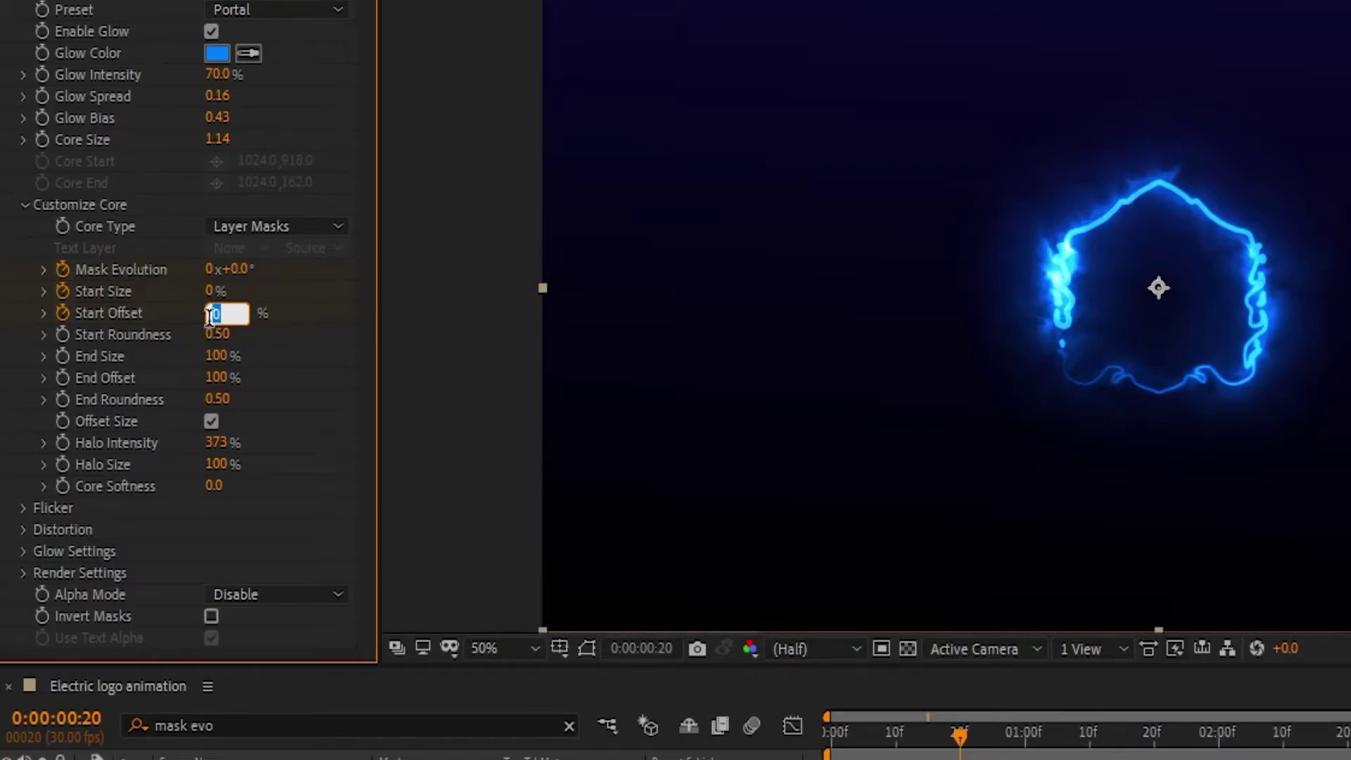
click(276, 362)
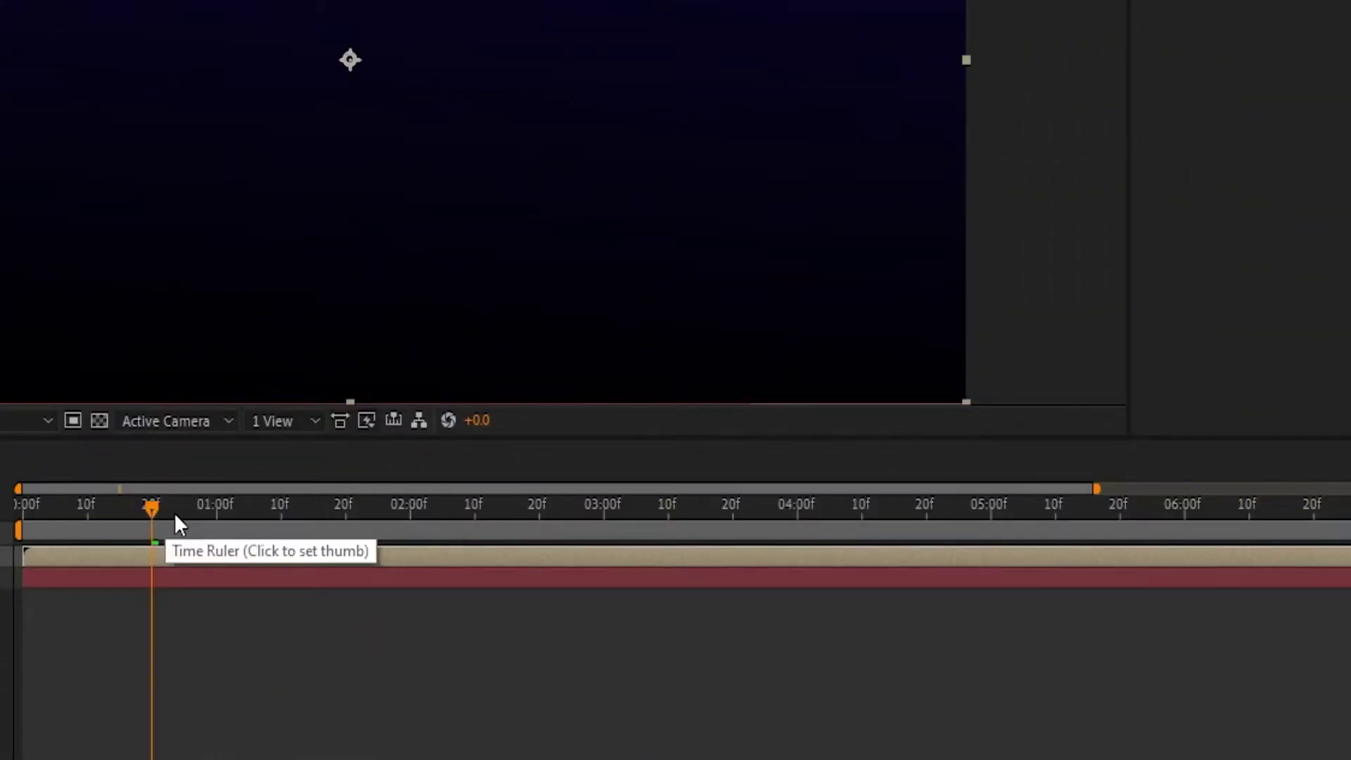
Step: Set the second Saber's Start Offset to 0% at 0:00:05:15
drag(984, 740, 1350, 739)
drag(1021, 516, 1091, 514)
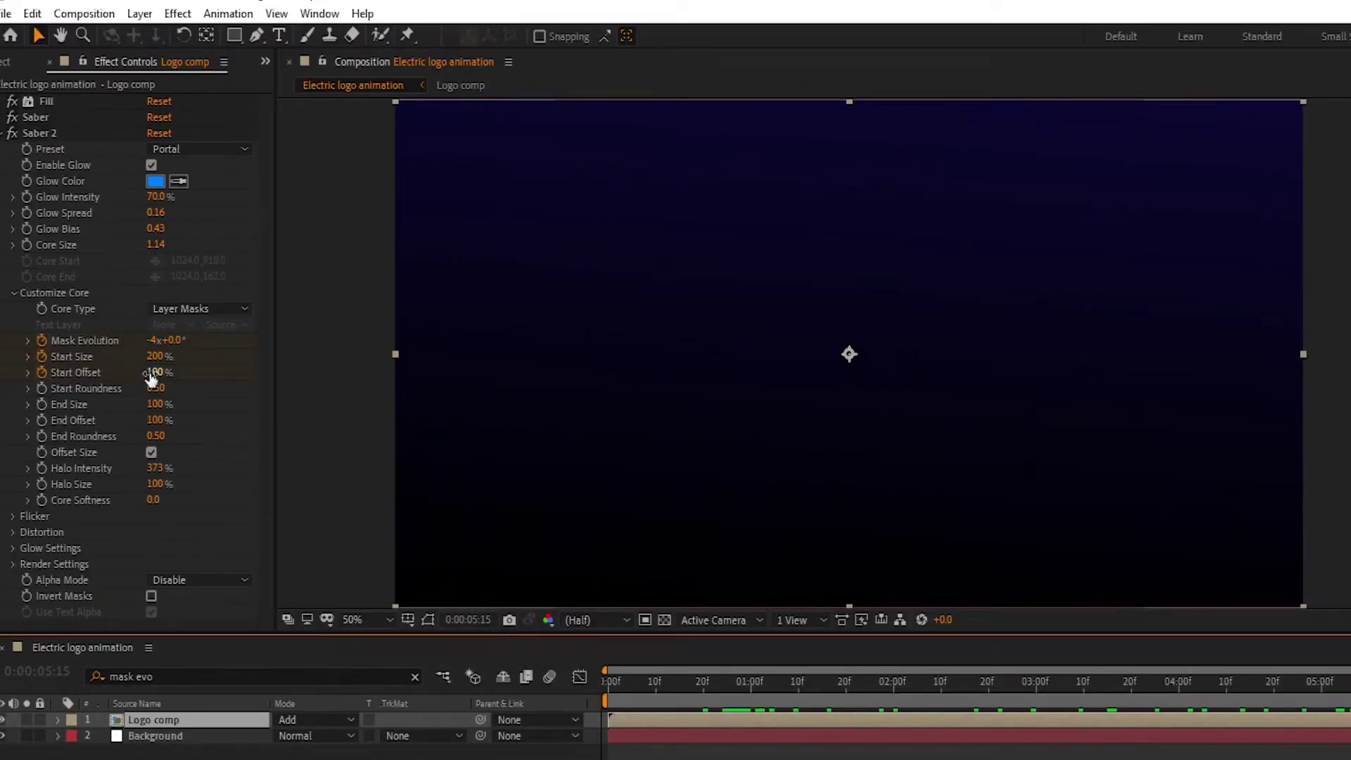
click(151, 373)
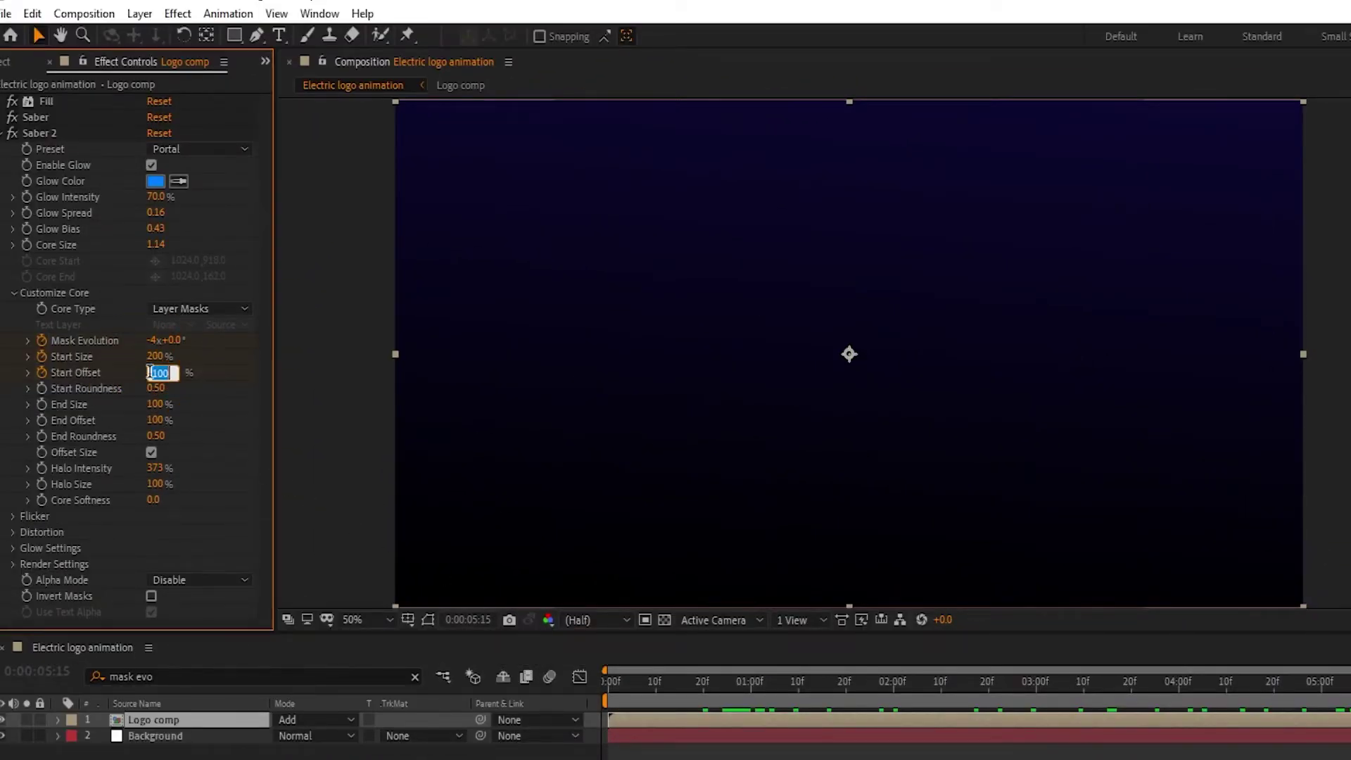
click(213, 407)
Step: Animate the second Saber's End Offset from 100% at 0:00:01:00 to 0% at 0:00:02:20
drag(756, 688, 753, 690)
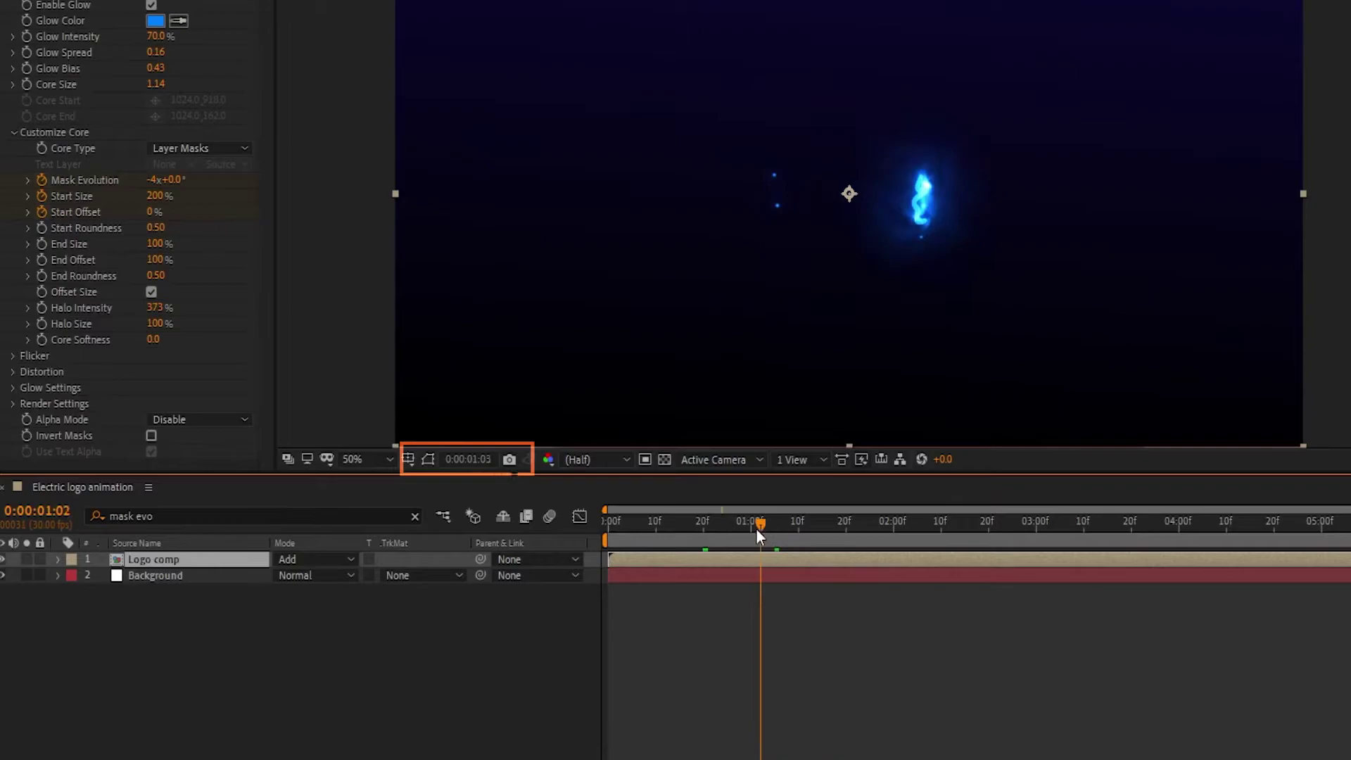
drag(753, 529, 751, 530)
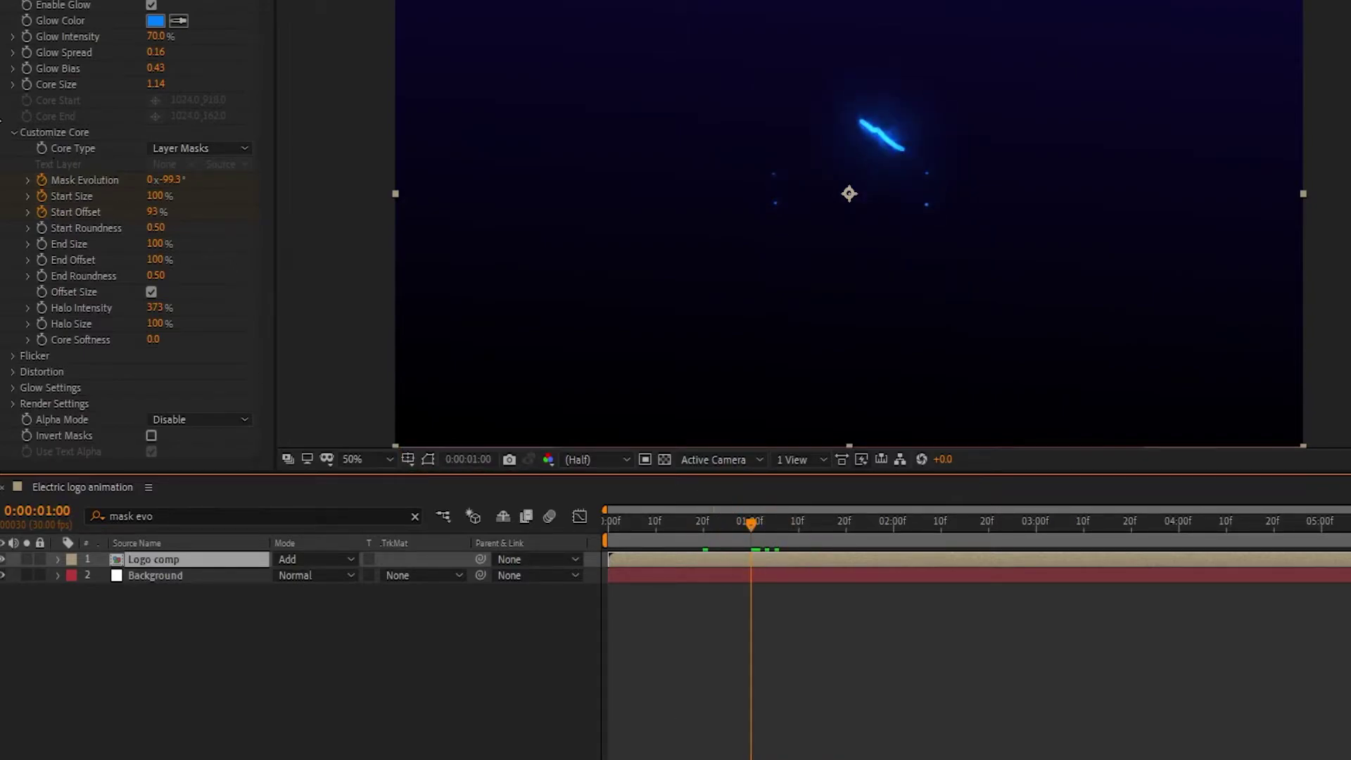
click(44, 259)
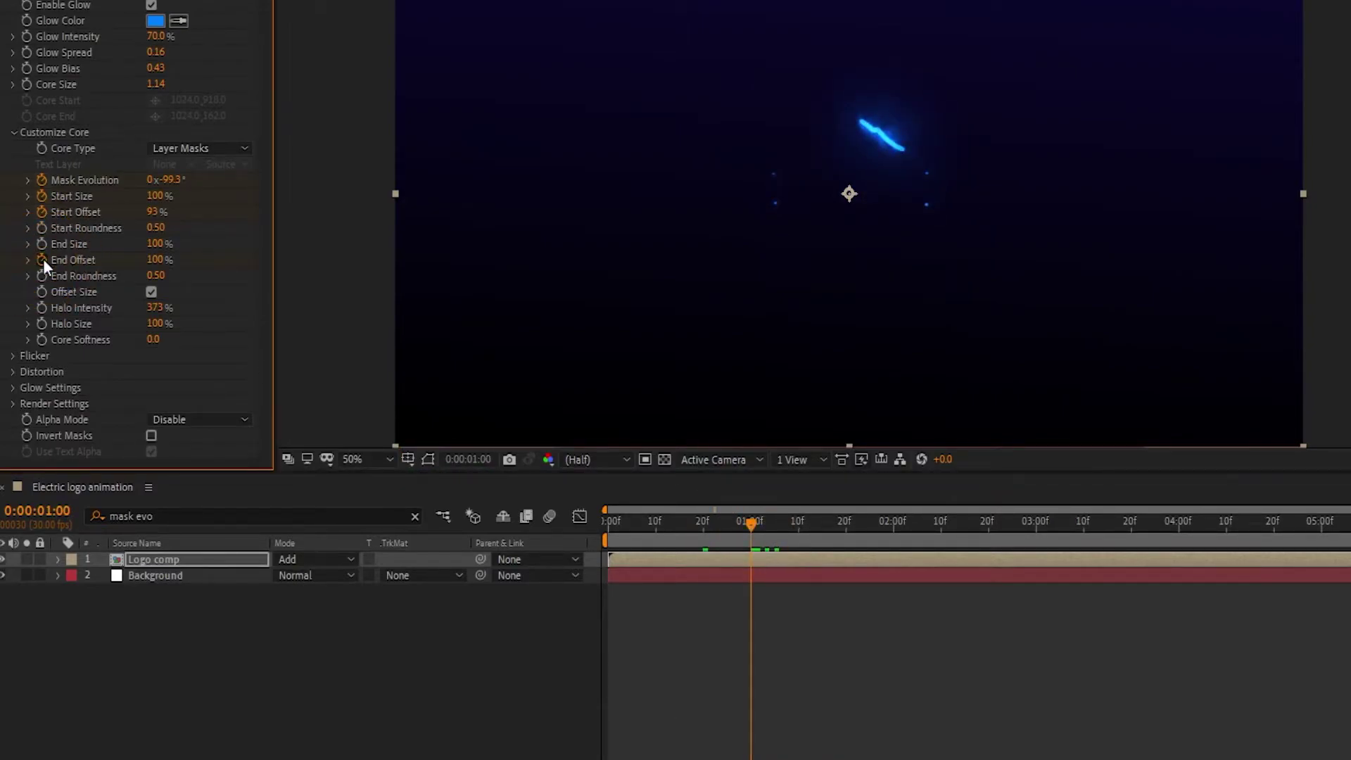
drag(965, 524, 989, 520)
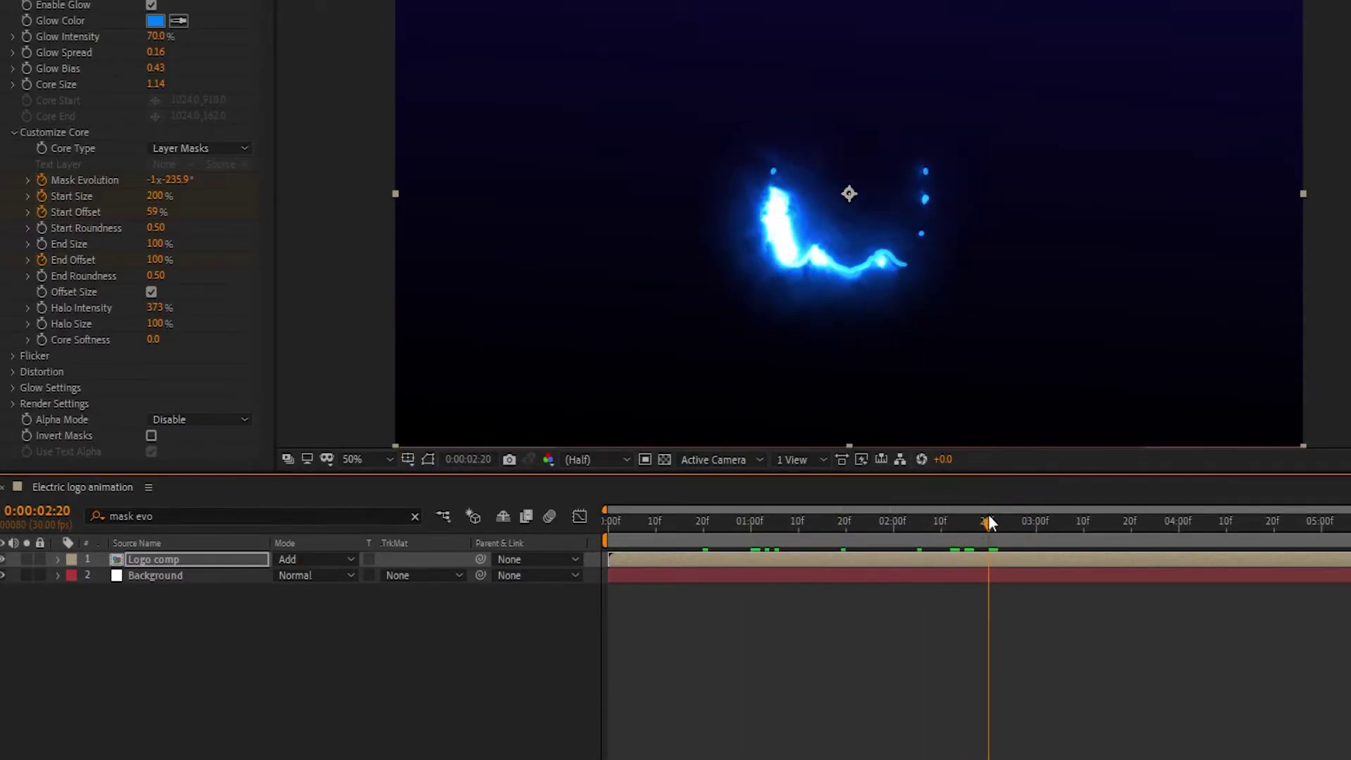
click(159, 260)
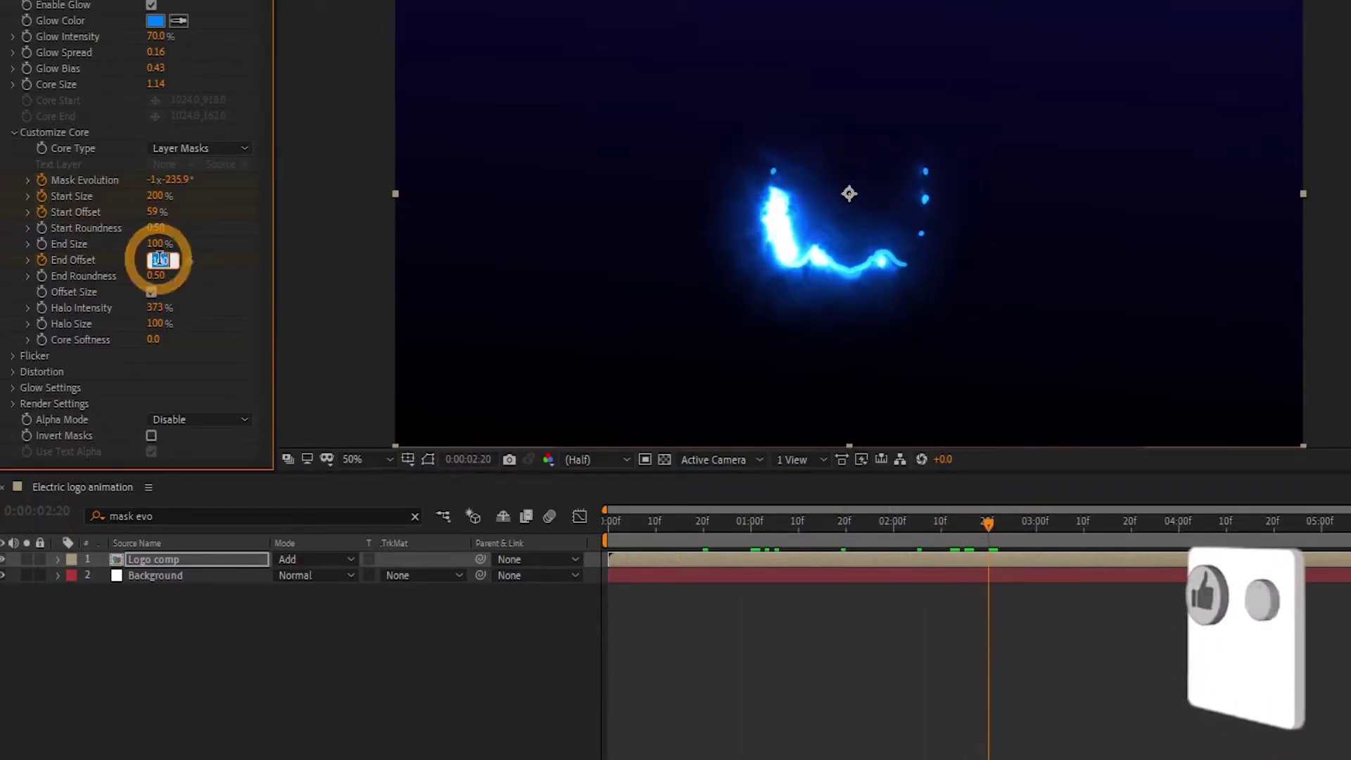
text(0)
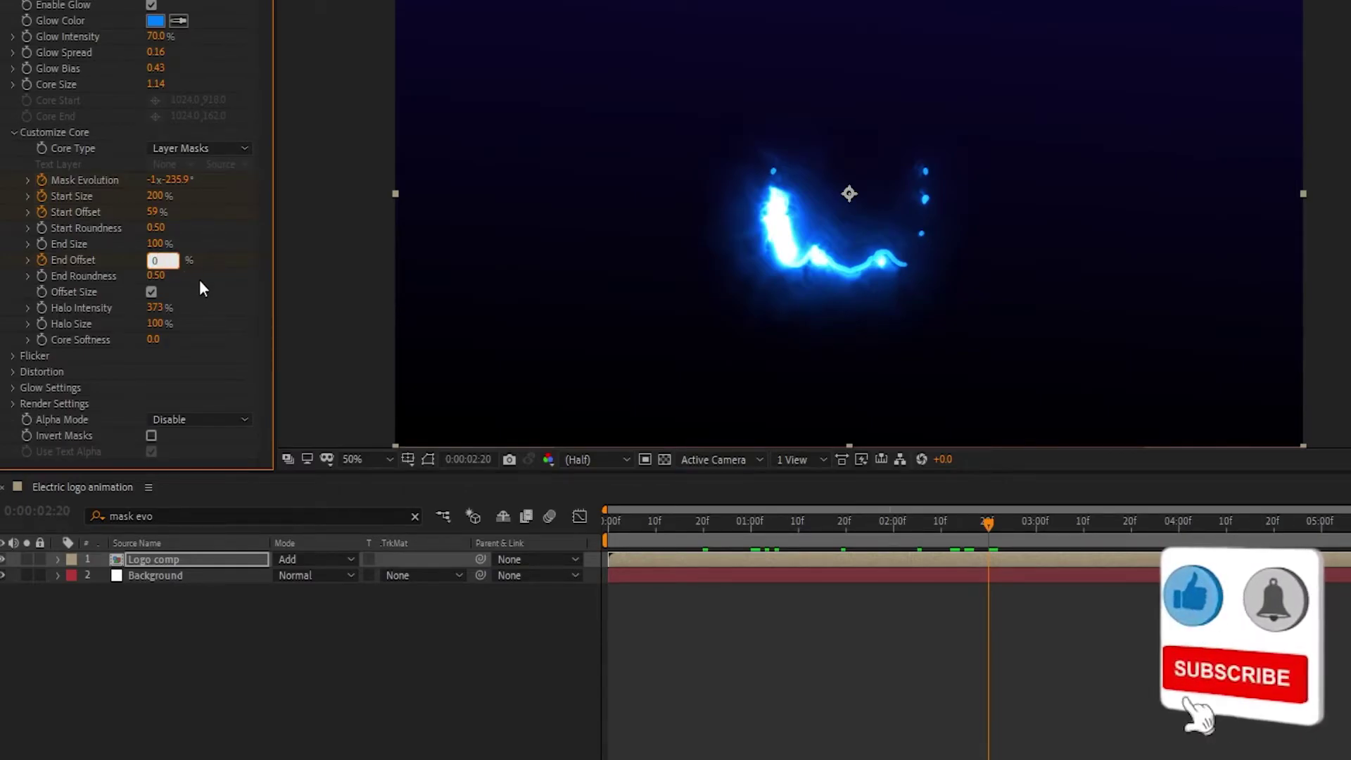
key(Return)
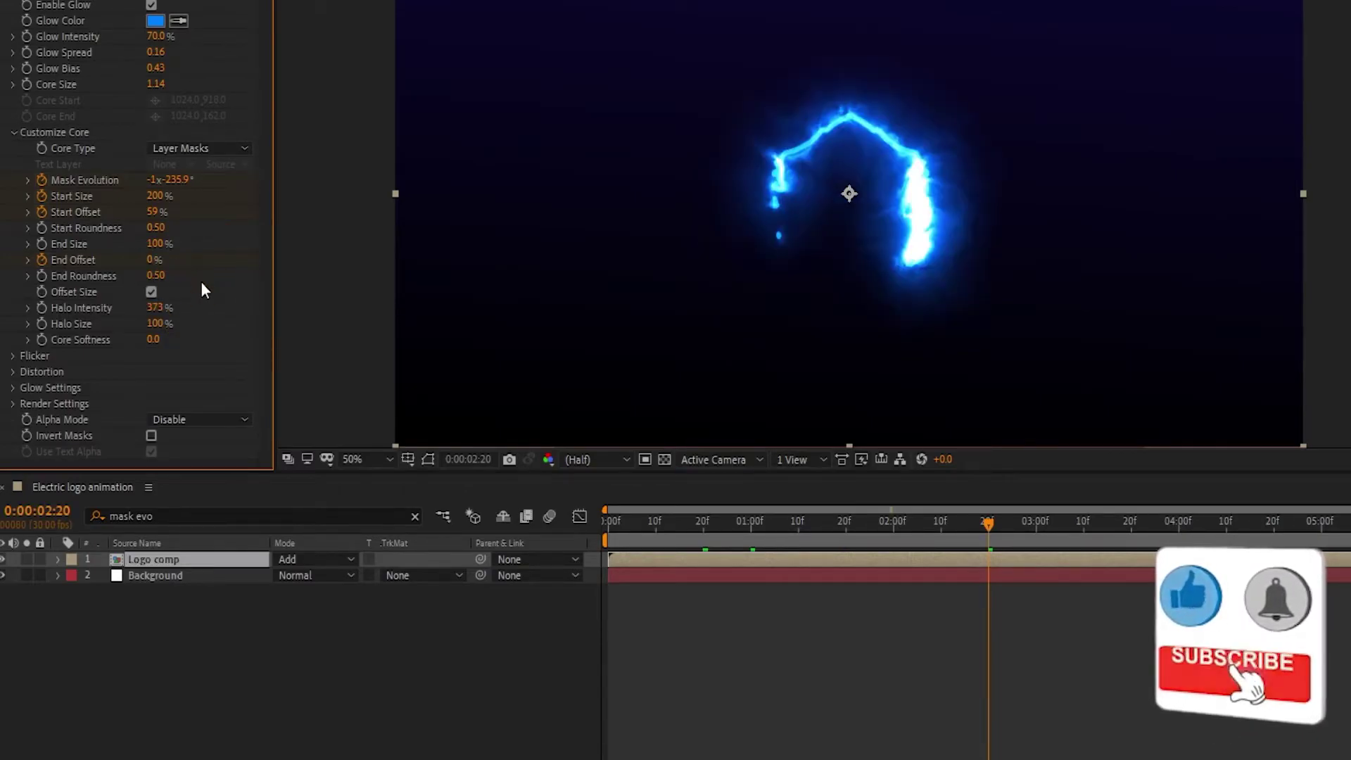
Step: Set the second Saber's Composite Settings to Add and its Alpha Mode to Mask Core
click(14, 404)
scroll(50, 389, down, 4)
click(175, 413)
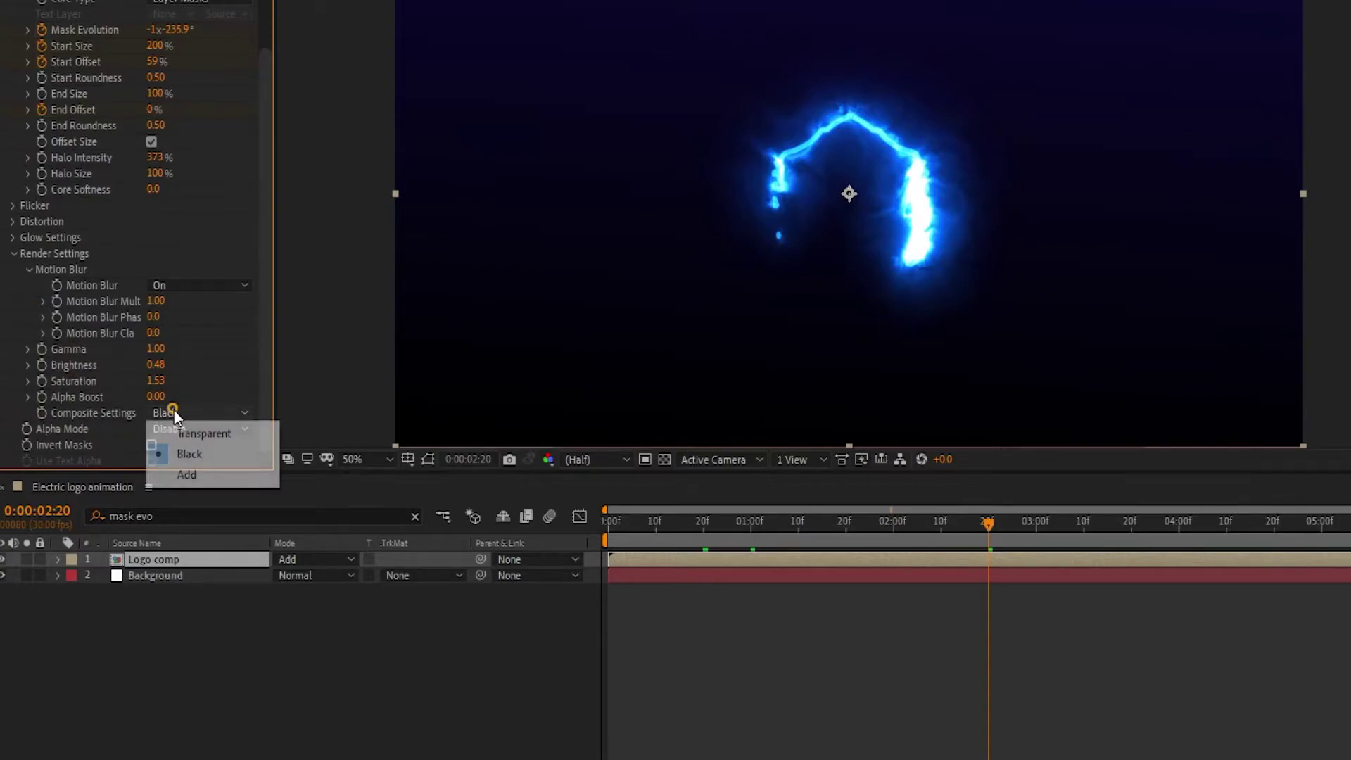
click(188, 475)
click(183, 426)
click(196, 469)
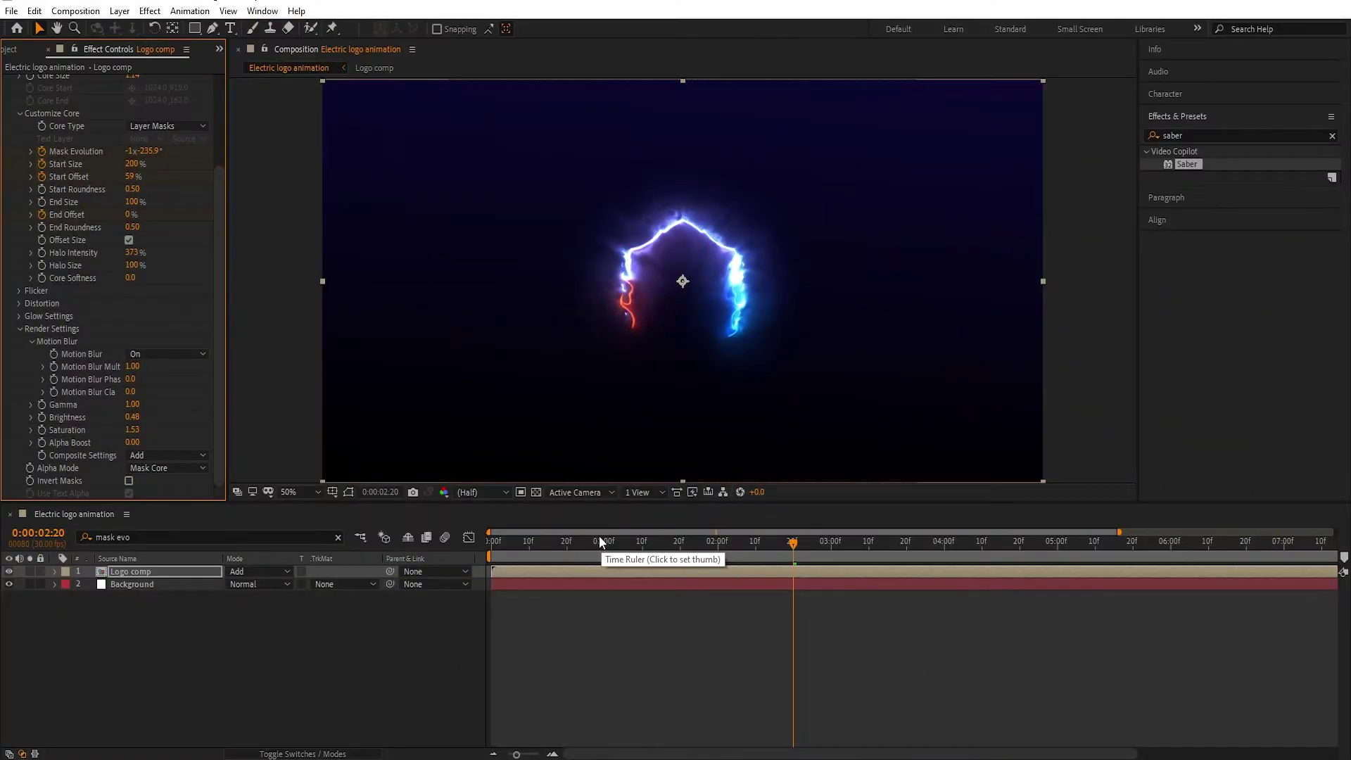
Step: Make the Logo comp layer a 3D layer and duplicate it
click(310, 753)
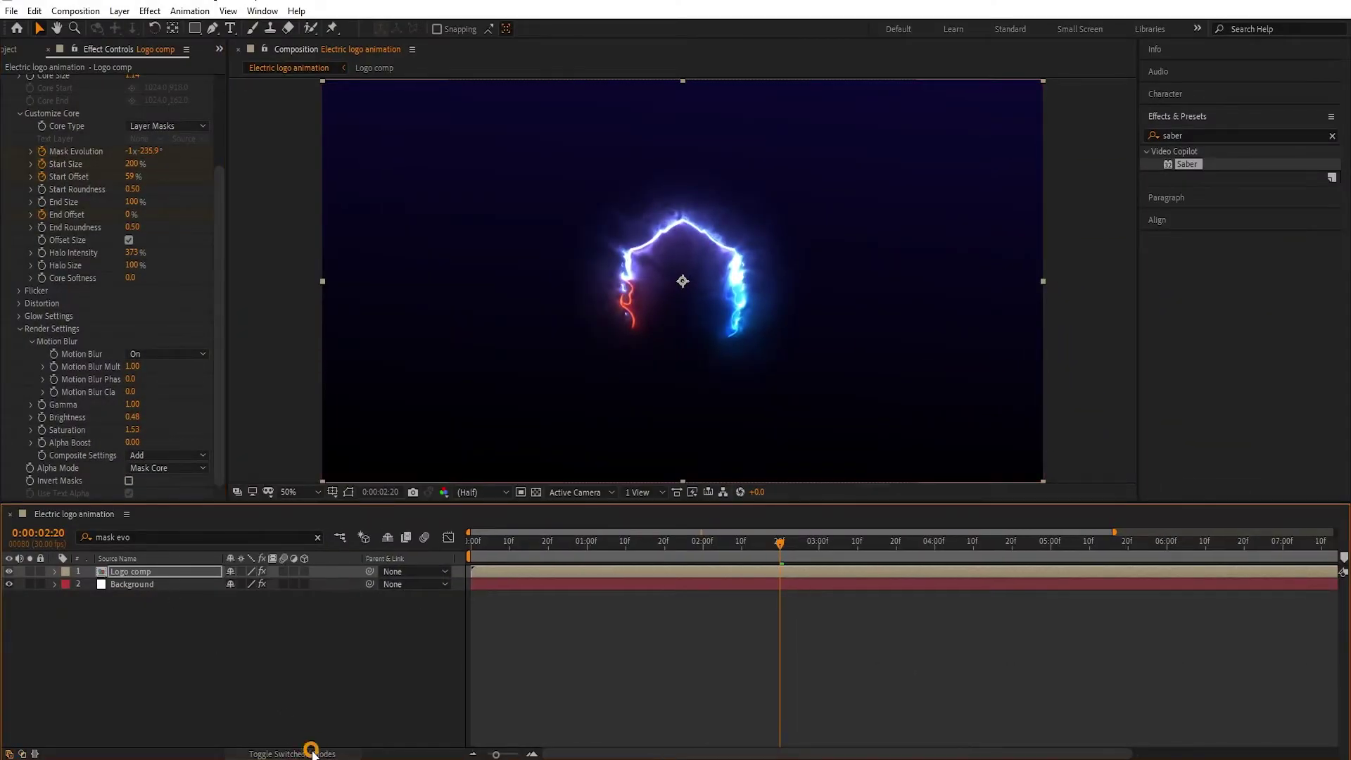
click(304, 572)
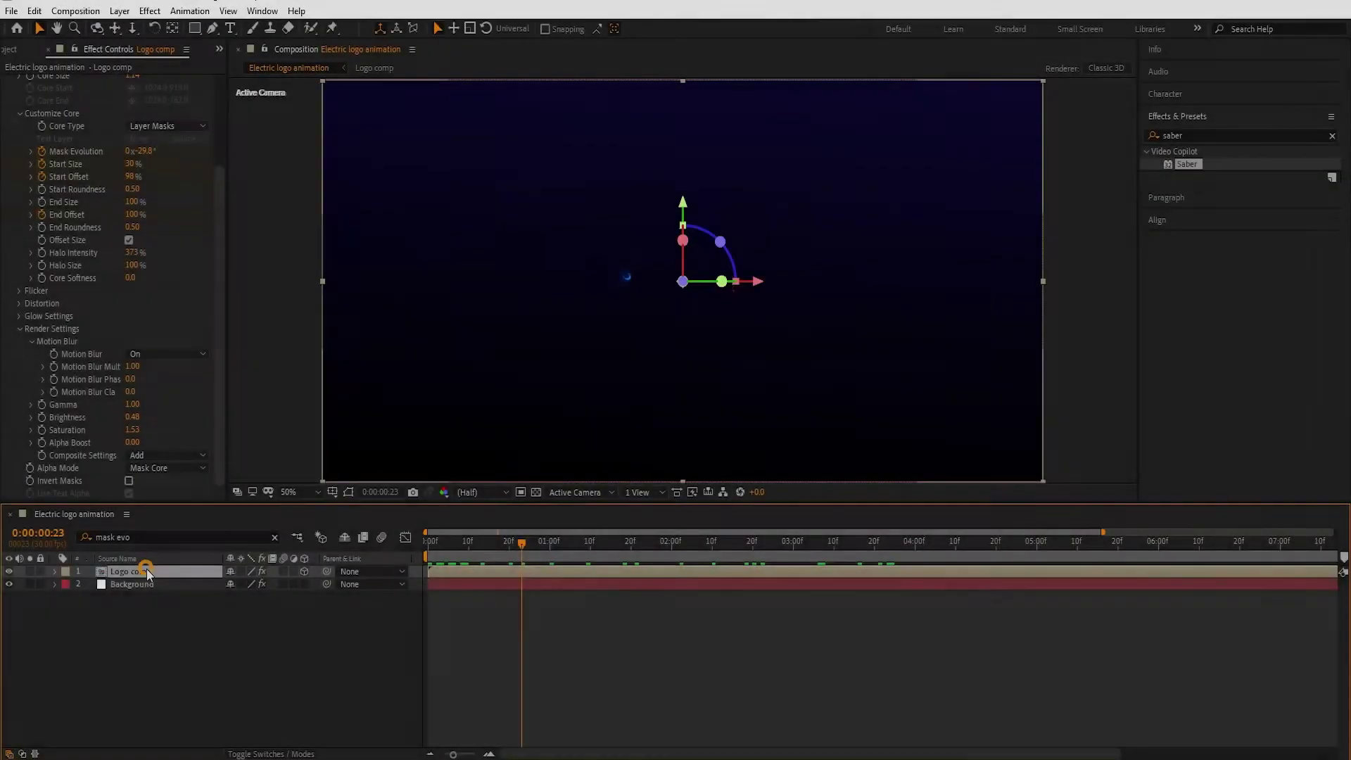
key(ctrl+d)
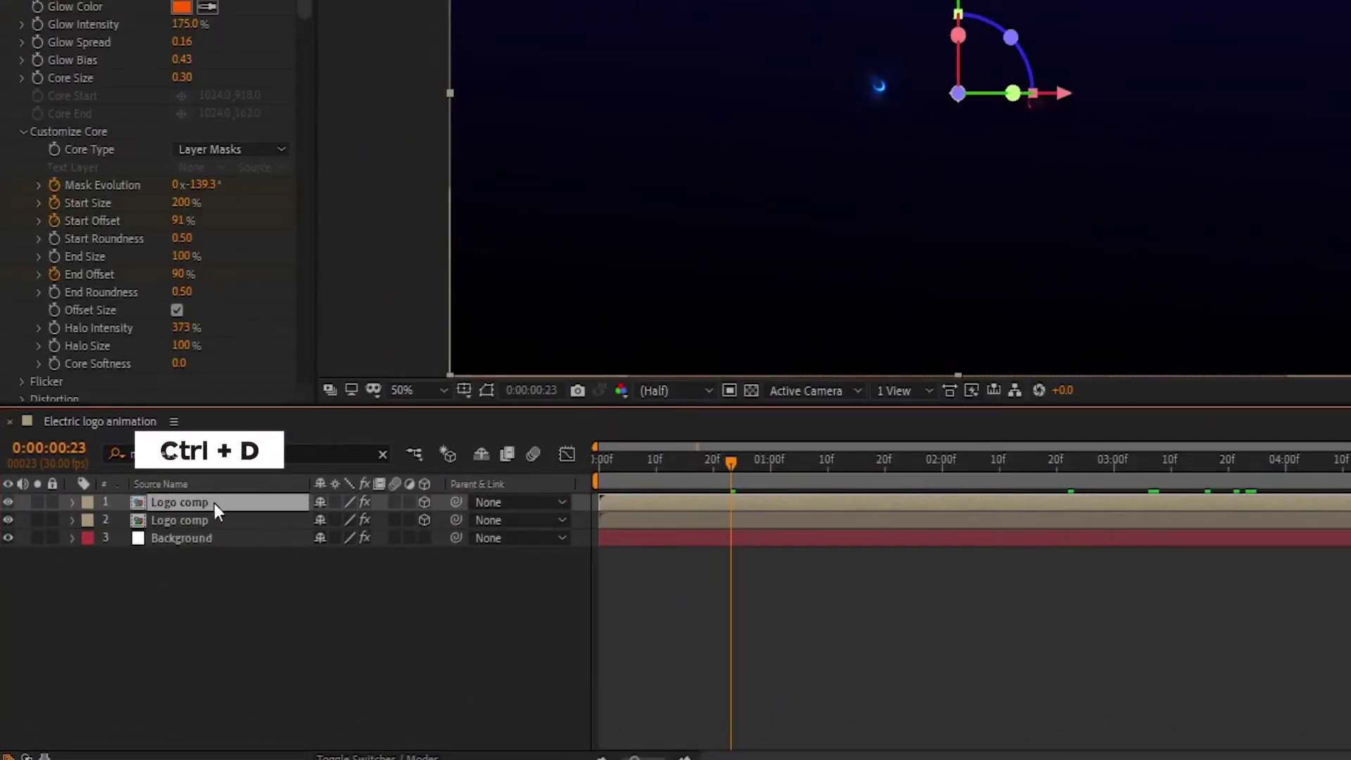
Step: Rename the lower Logo comp layer as Logo shadow
click(129, 585)
key(Return)
text(Logo shadow)
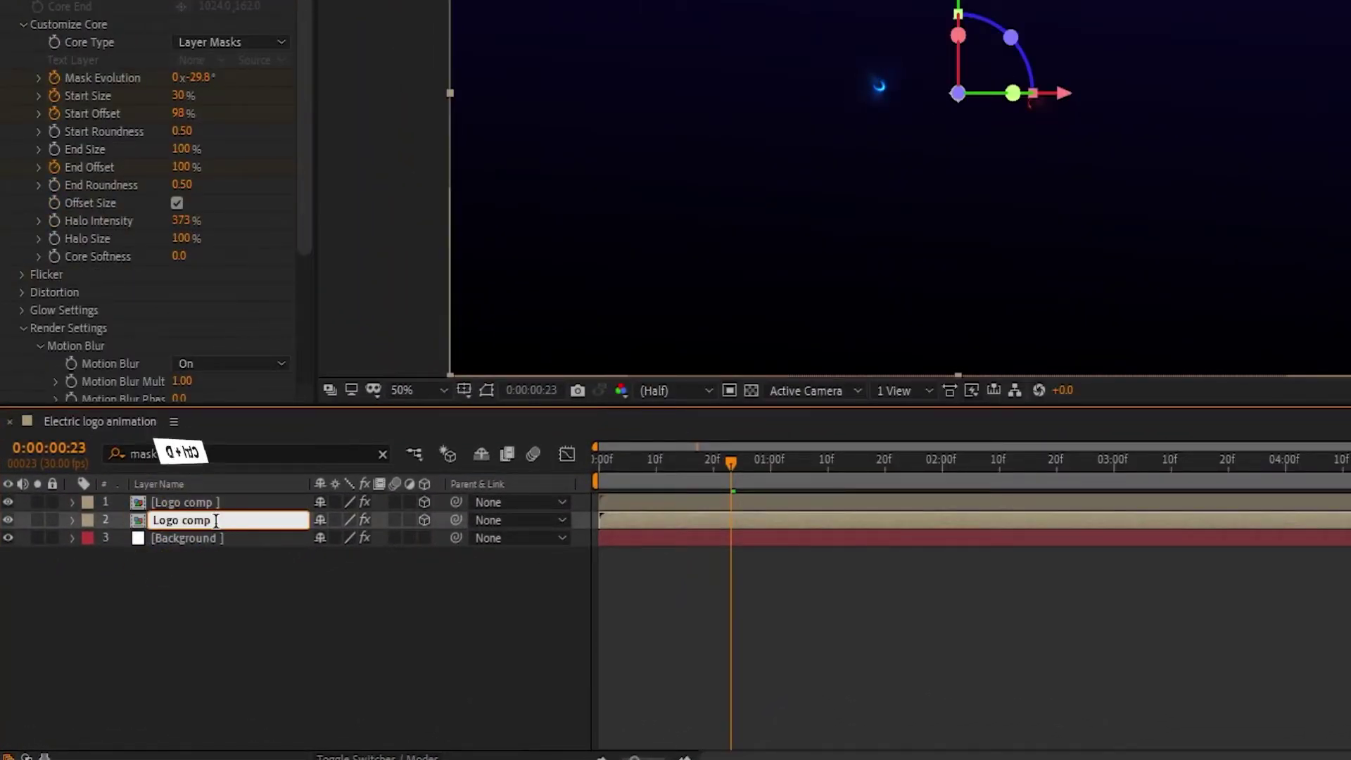
click(202, 587)
Step: Set the Logo shadow layer's X Rotation to -90° so it lies flat like a floor
click(231, 519)
key(r)
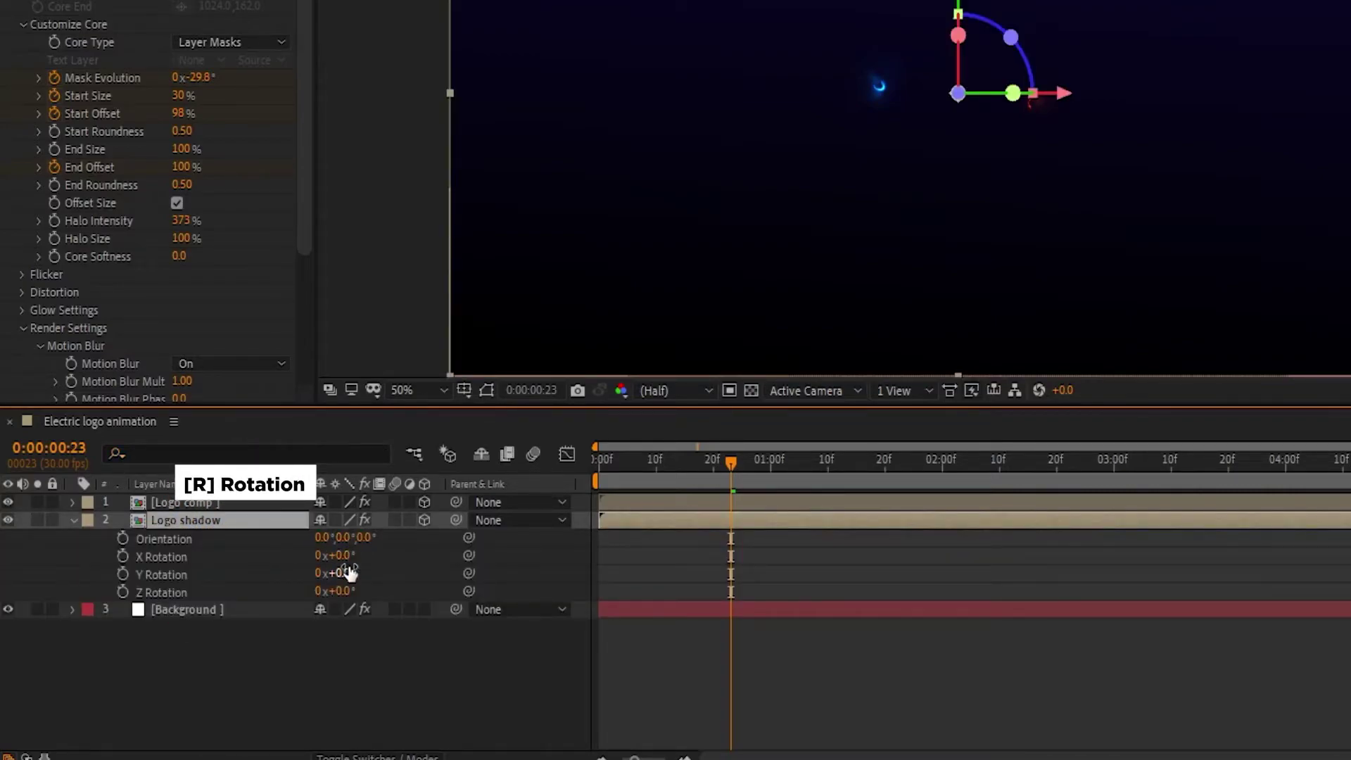
click(343, 554)
text(-90)
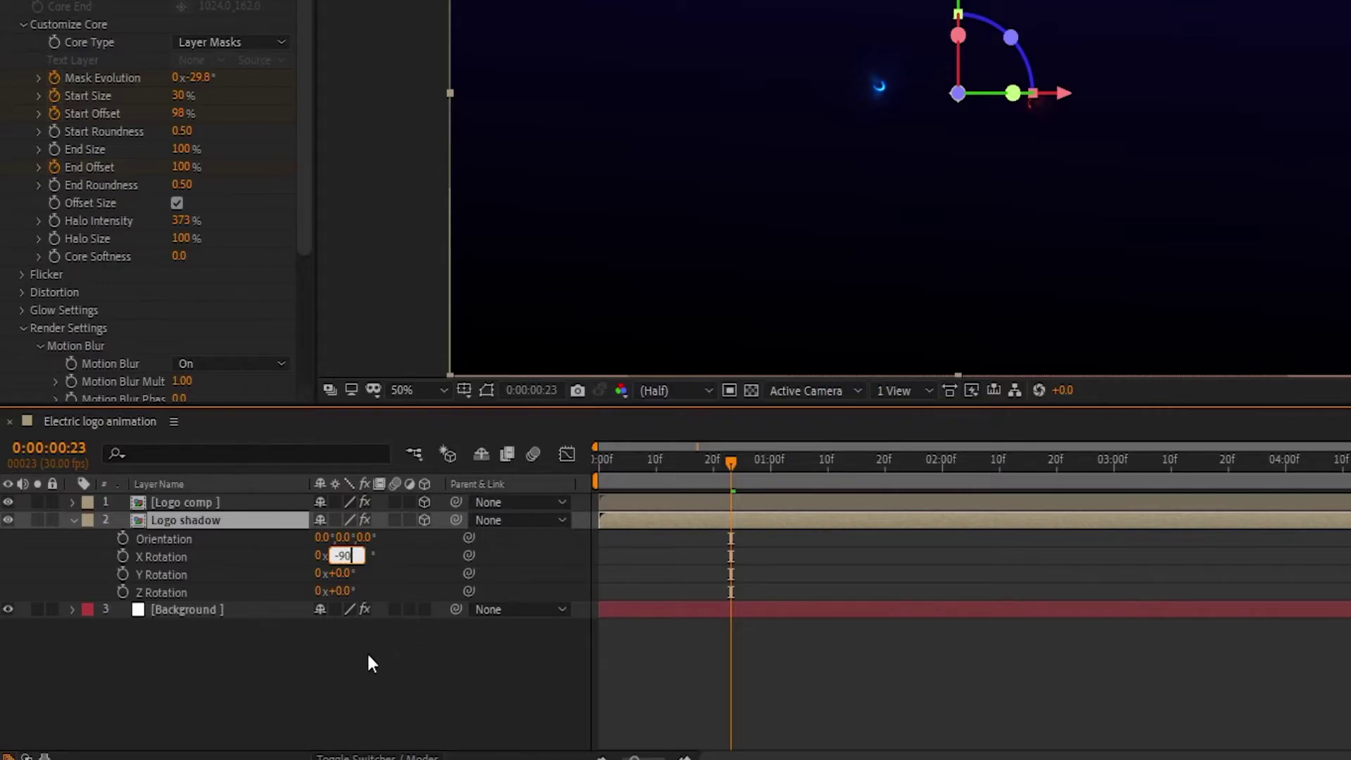
key(Return)
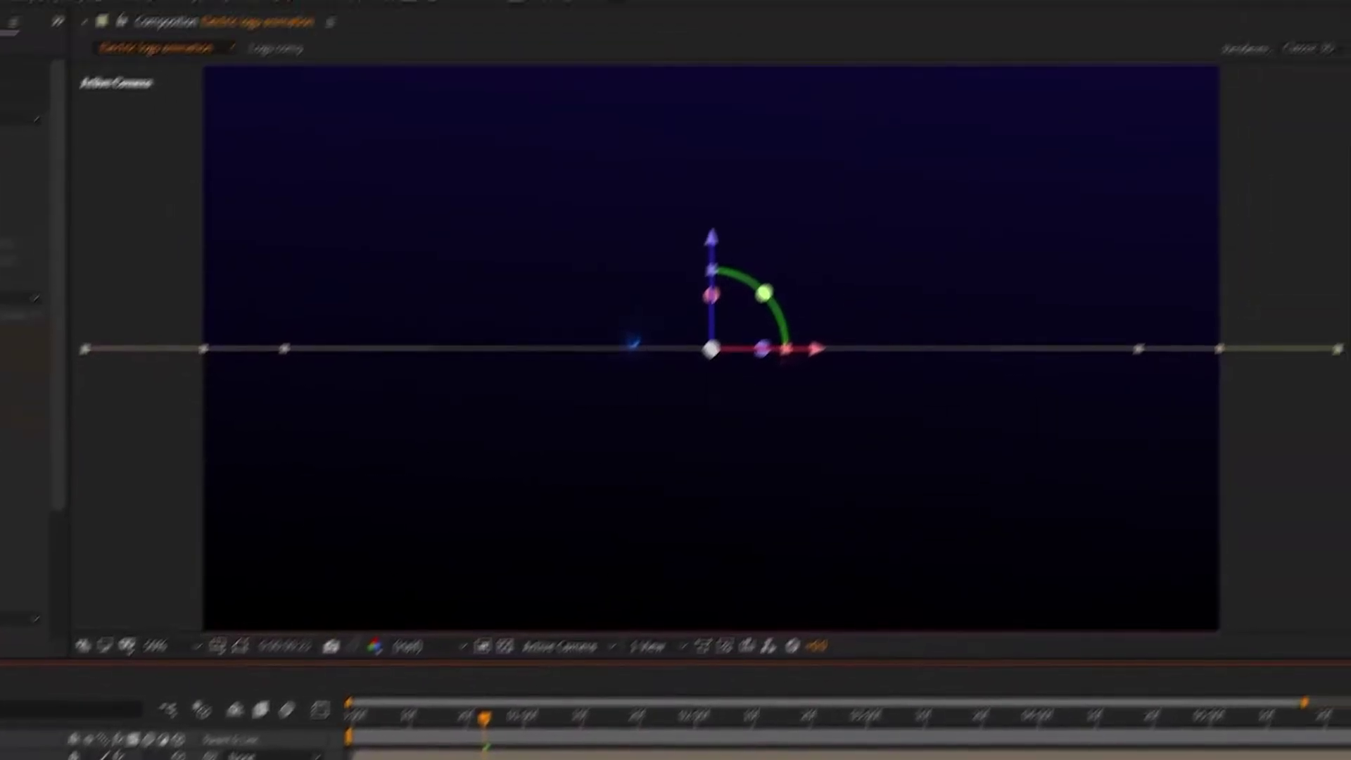
Step: Move the Logo shadow layer down in the composition so it sits below the glowing logo
drag(692, 263, 692, 400)
drag(517, 752, 795, 735)
drag(687, 404, 691, 540)
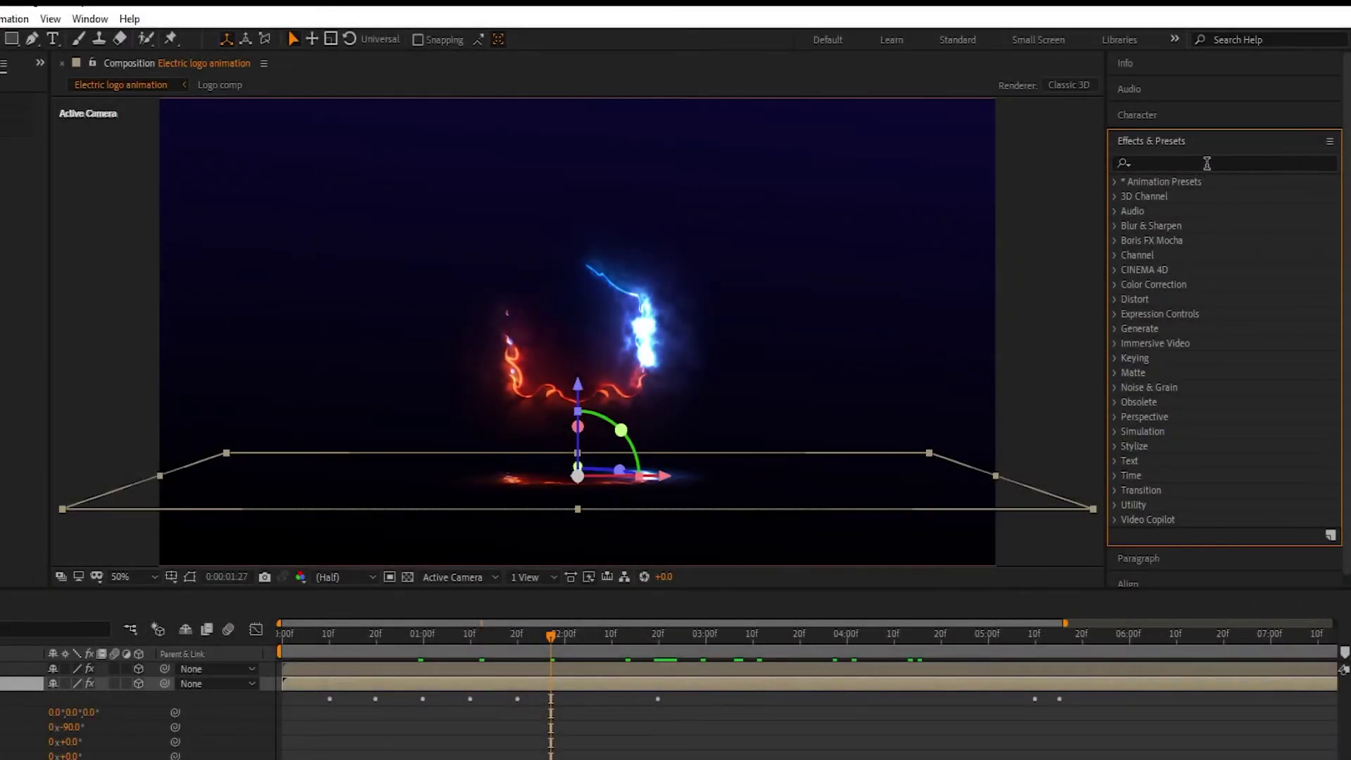
Step: Apply the Compound Blur effect to the Logo shadow layer
click(1164, 164)
text(com)
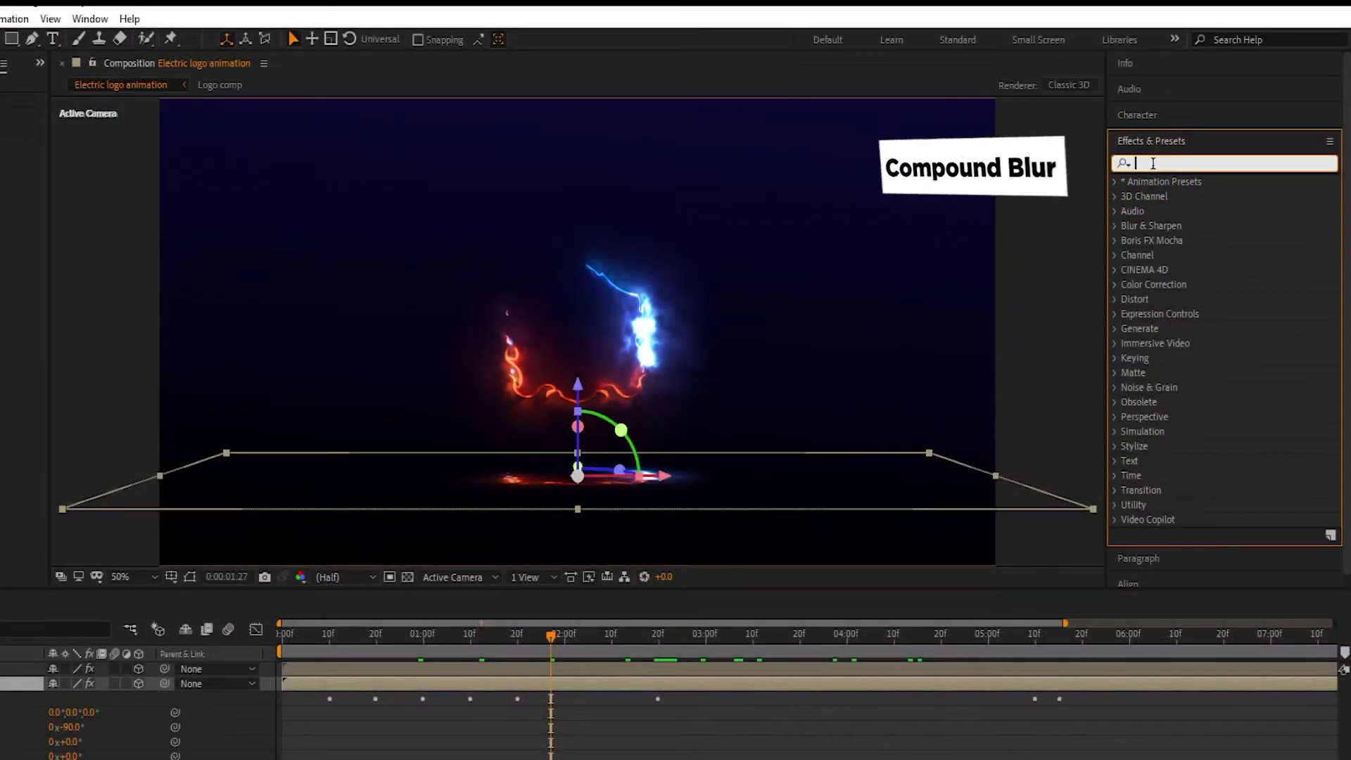
text(pound)
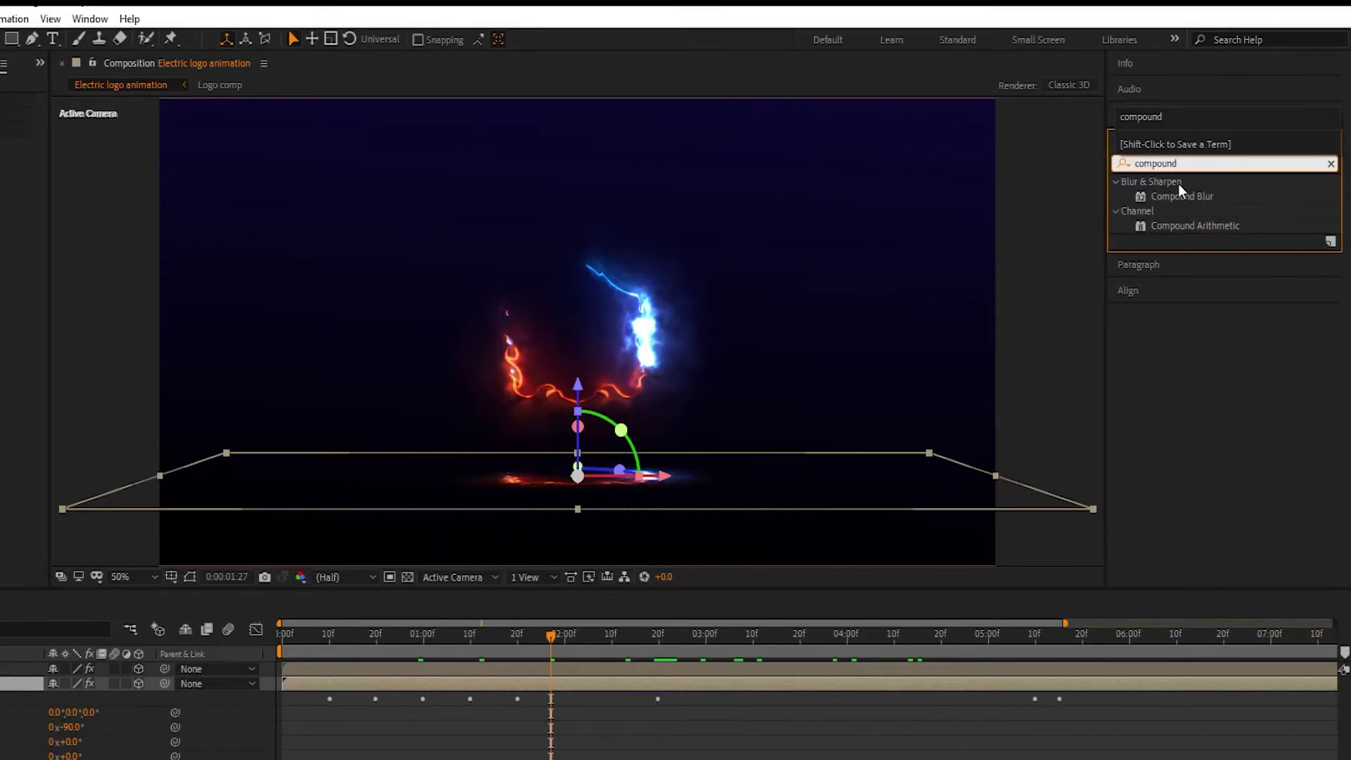
drag(1181, 196, 162, 568)
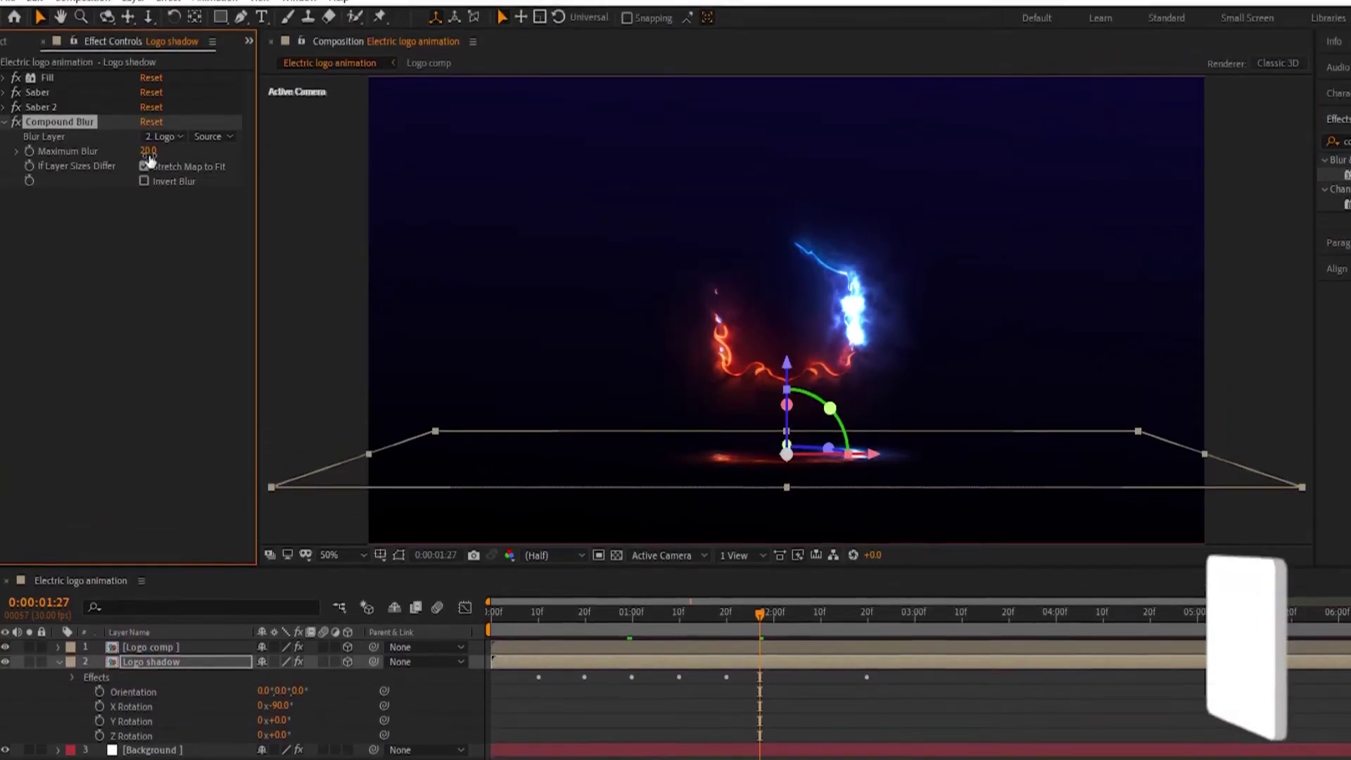
Step: Enable Invert Blur for the Logo shadow's Compound Blur and set Maximum Blur to 100 after trying 200
click(149, 58)
text(200)
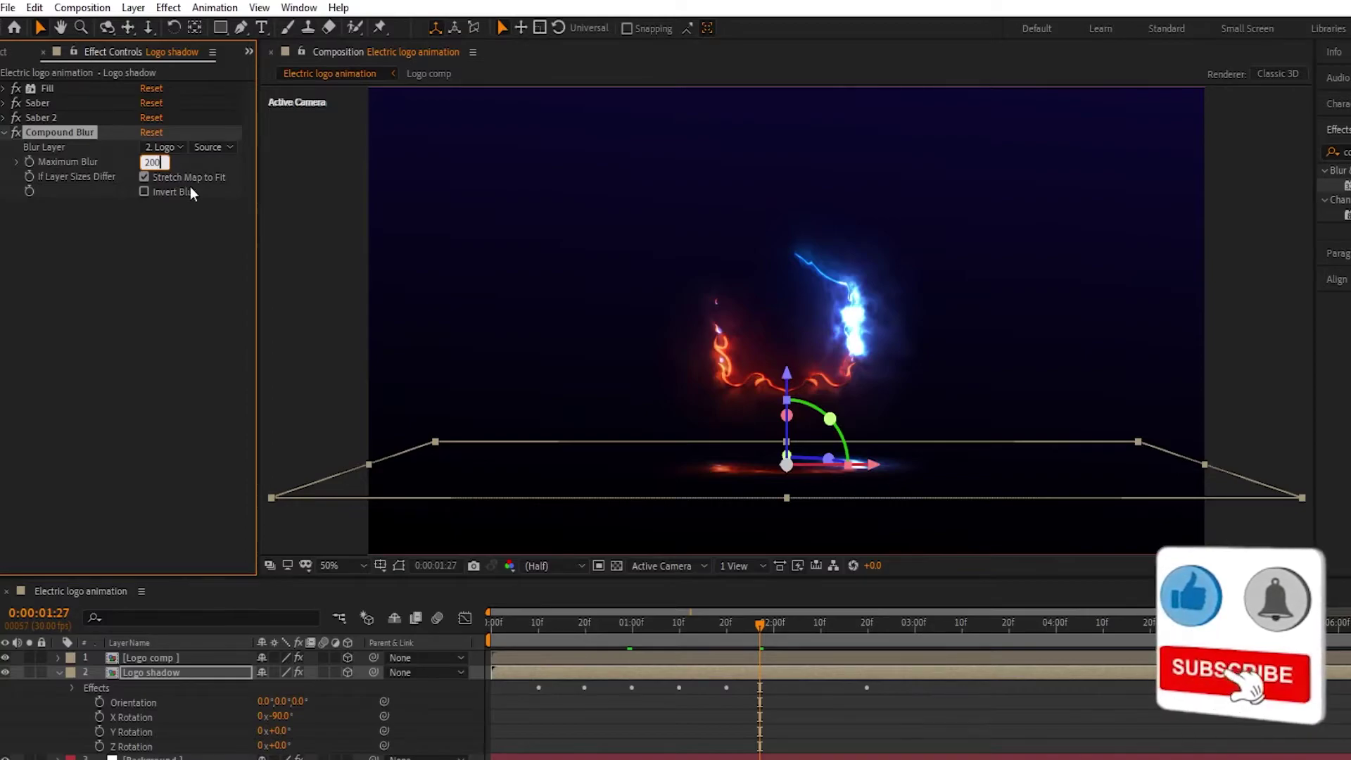
key(Return)
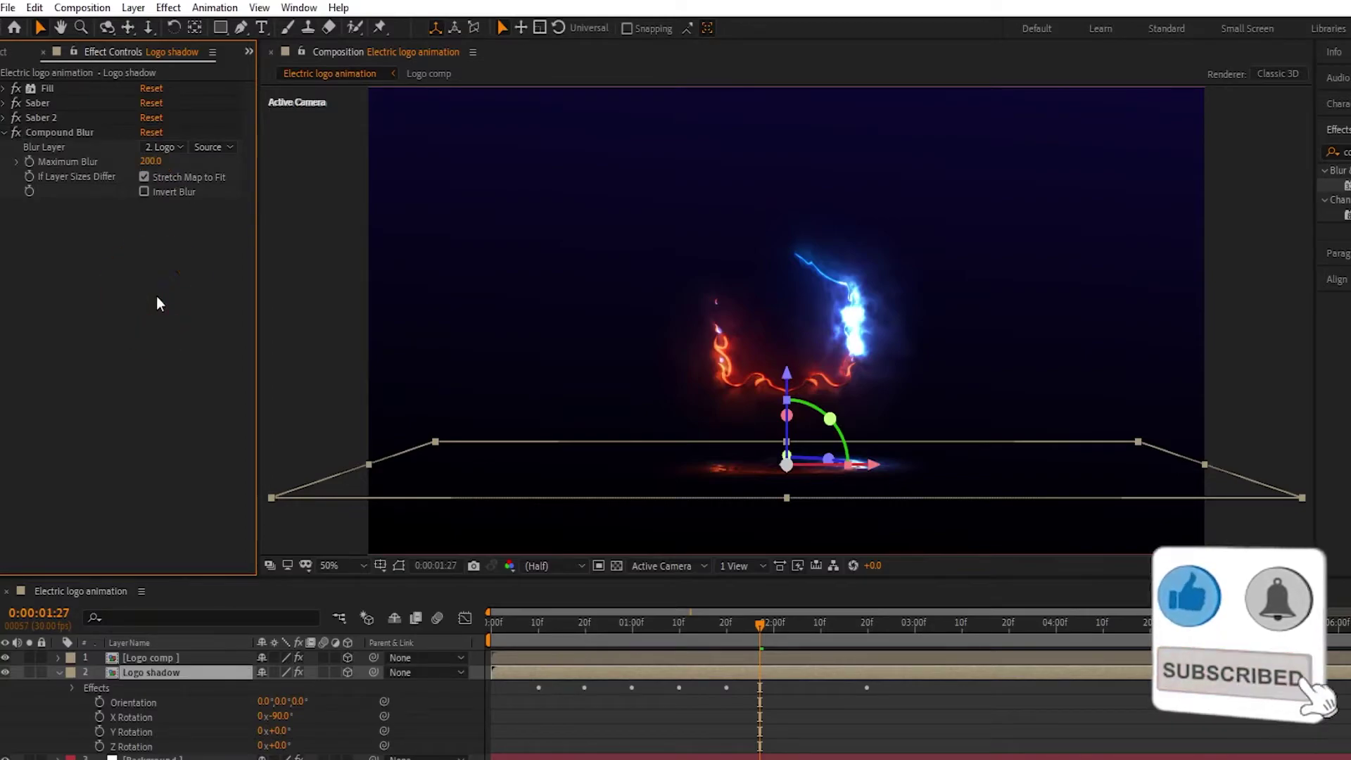
click(144, 191)
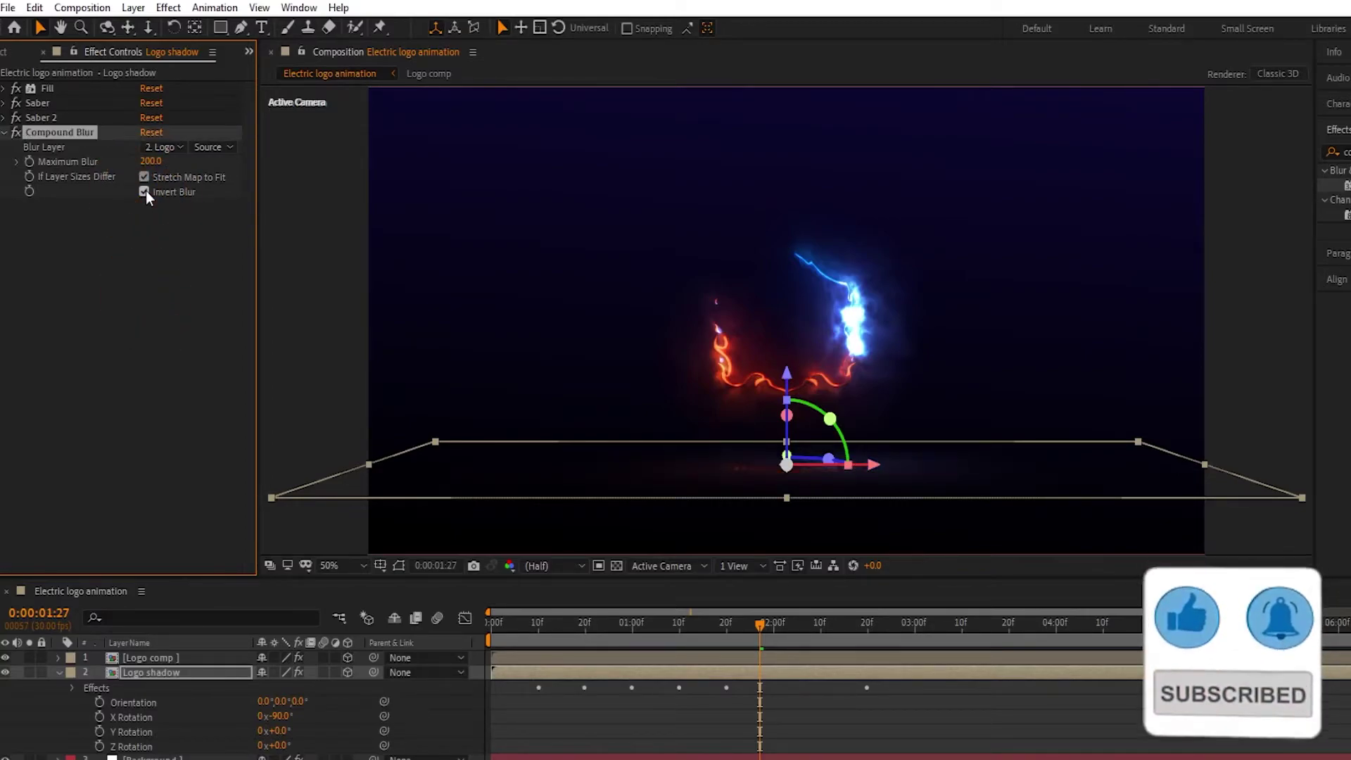
click(148, 233)
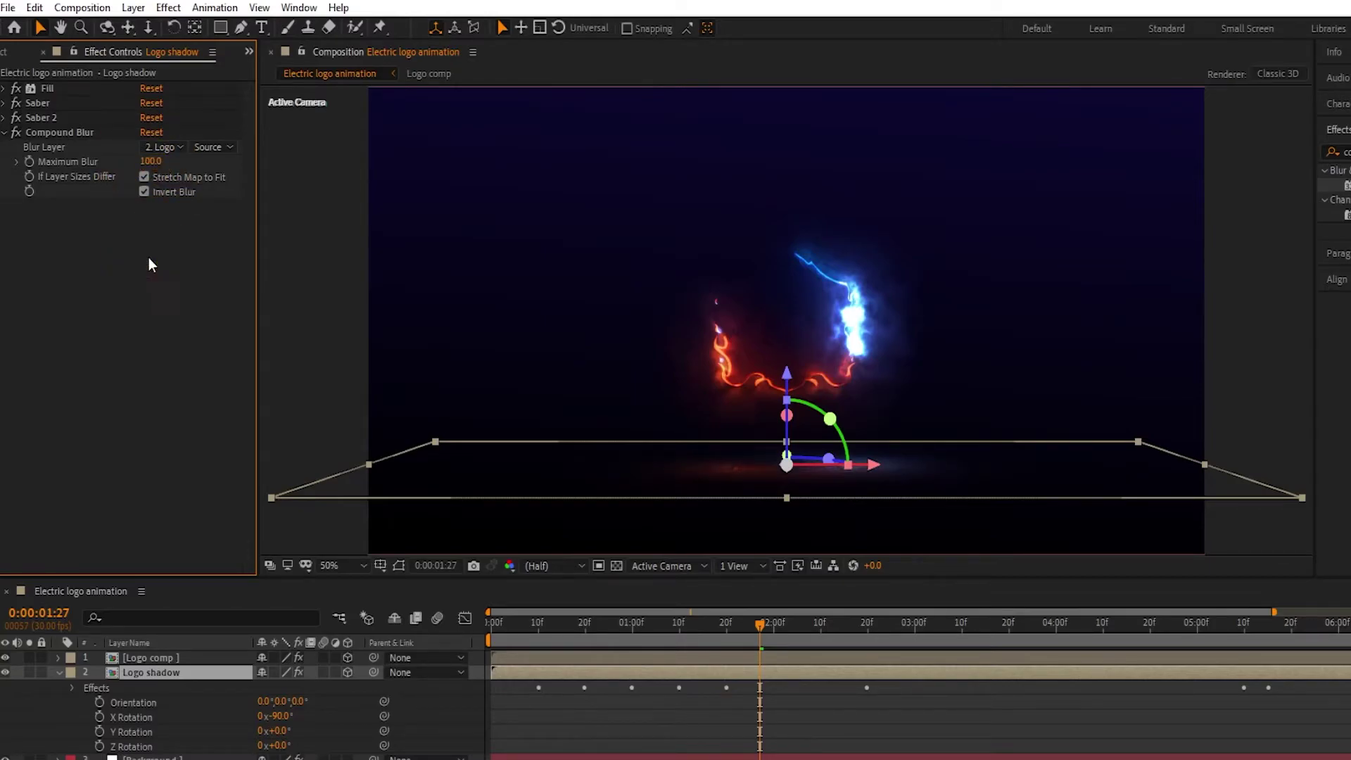
Step: Apply the CC Radial Fast Blur effect to the Logo shadow layer with an Amount of 80
click(1243, 152)
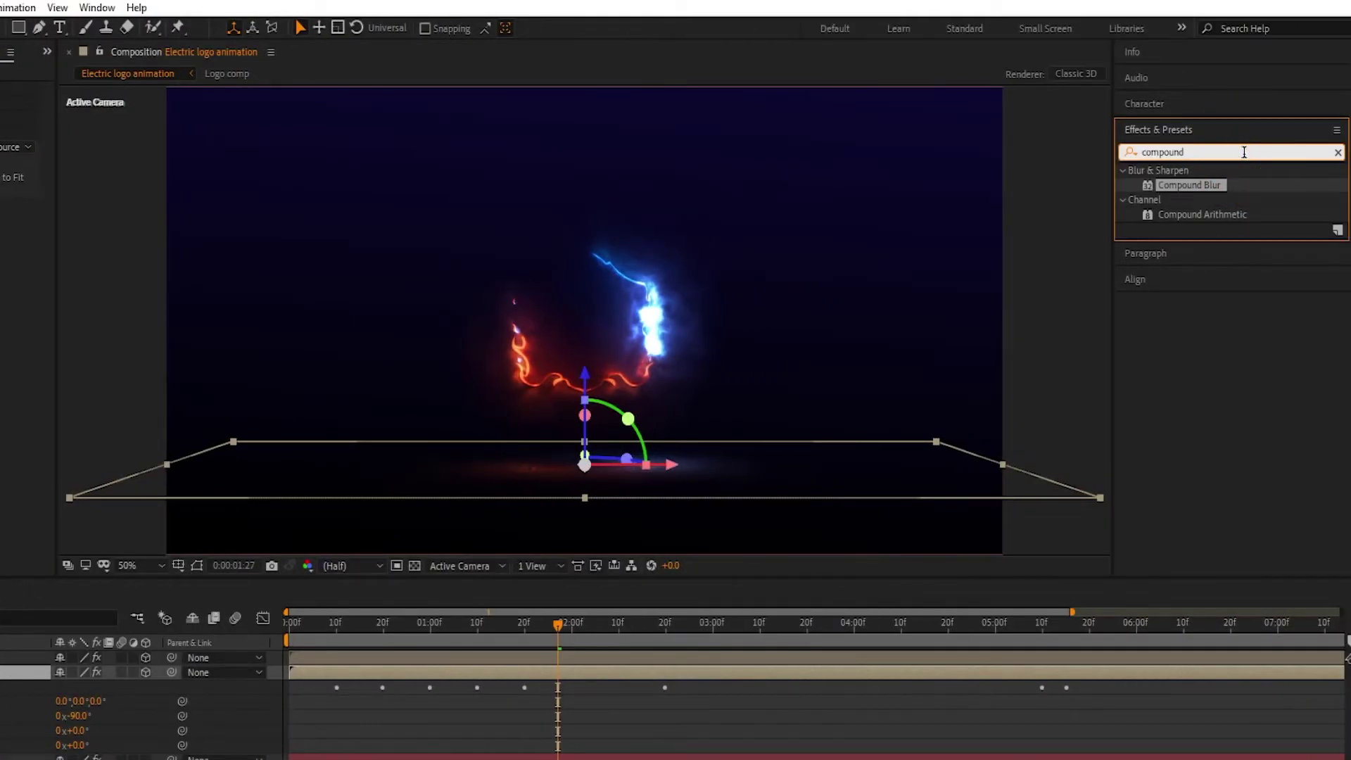
key(BackSpace)
key(BackSpace)
key(BackSpace)
key(BackSpace)
key(BackSpace)
key(BackSpace)
key(BackSpace)
key(BackSpace)
text(cc radial)
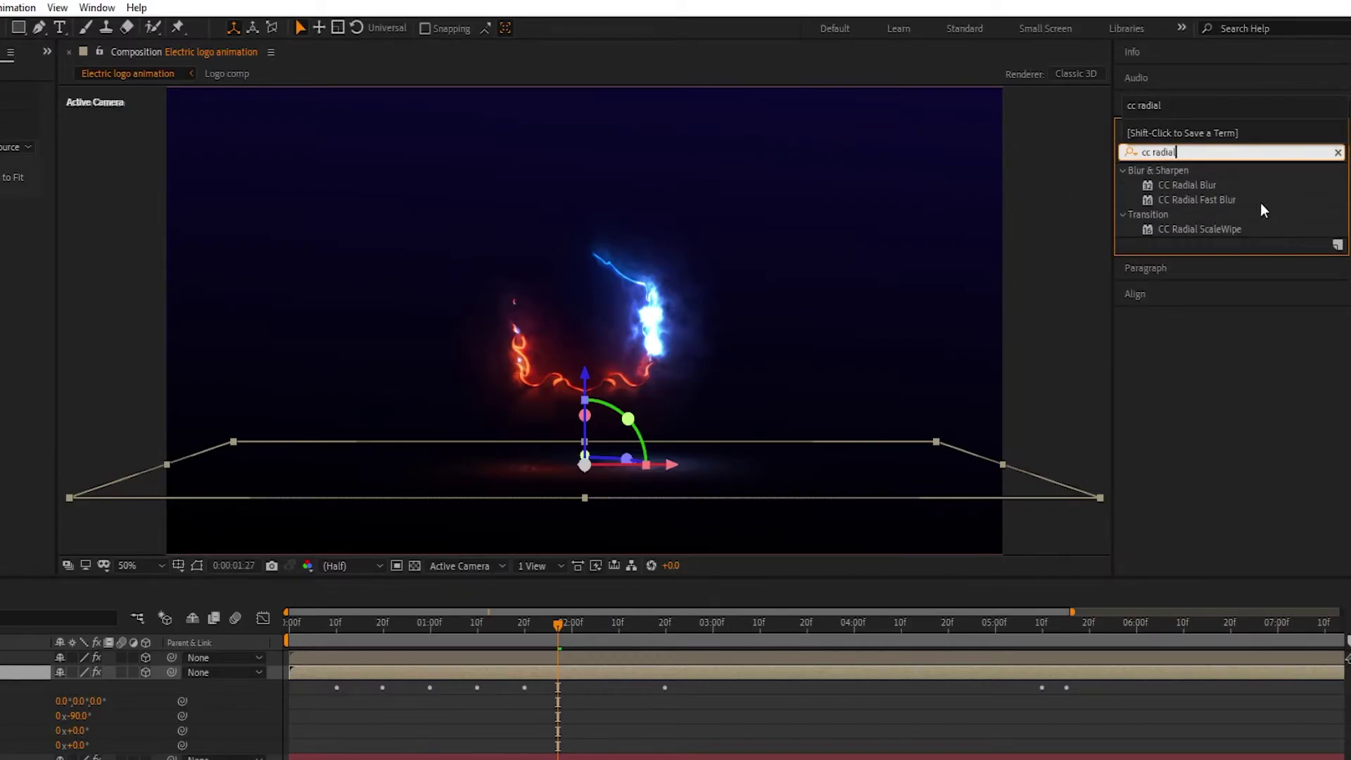
drag(1264, 209, 0, 673)
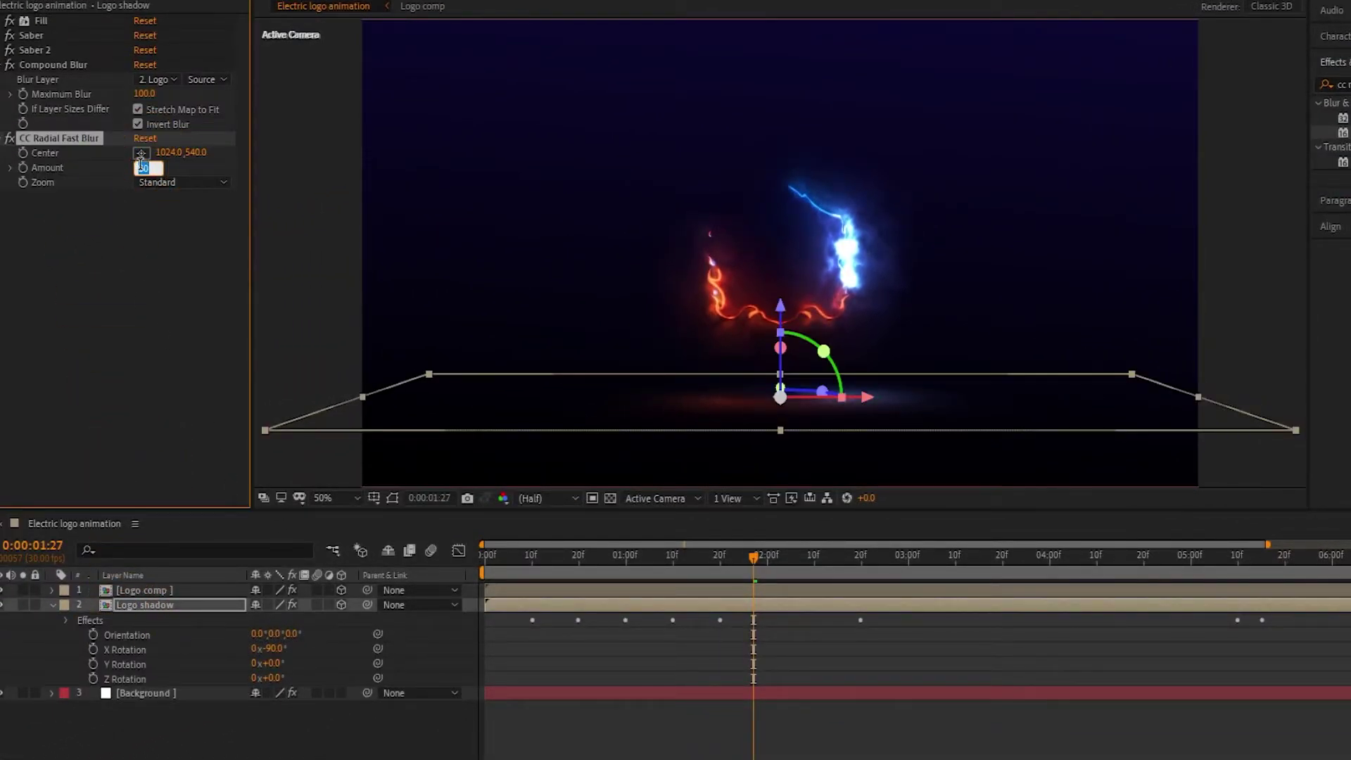
click(171, 267)
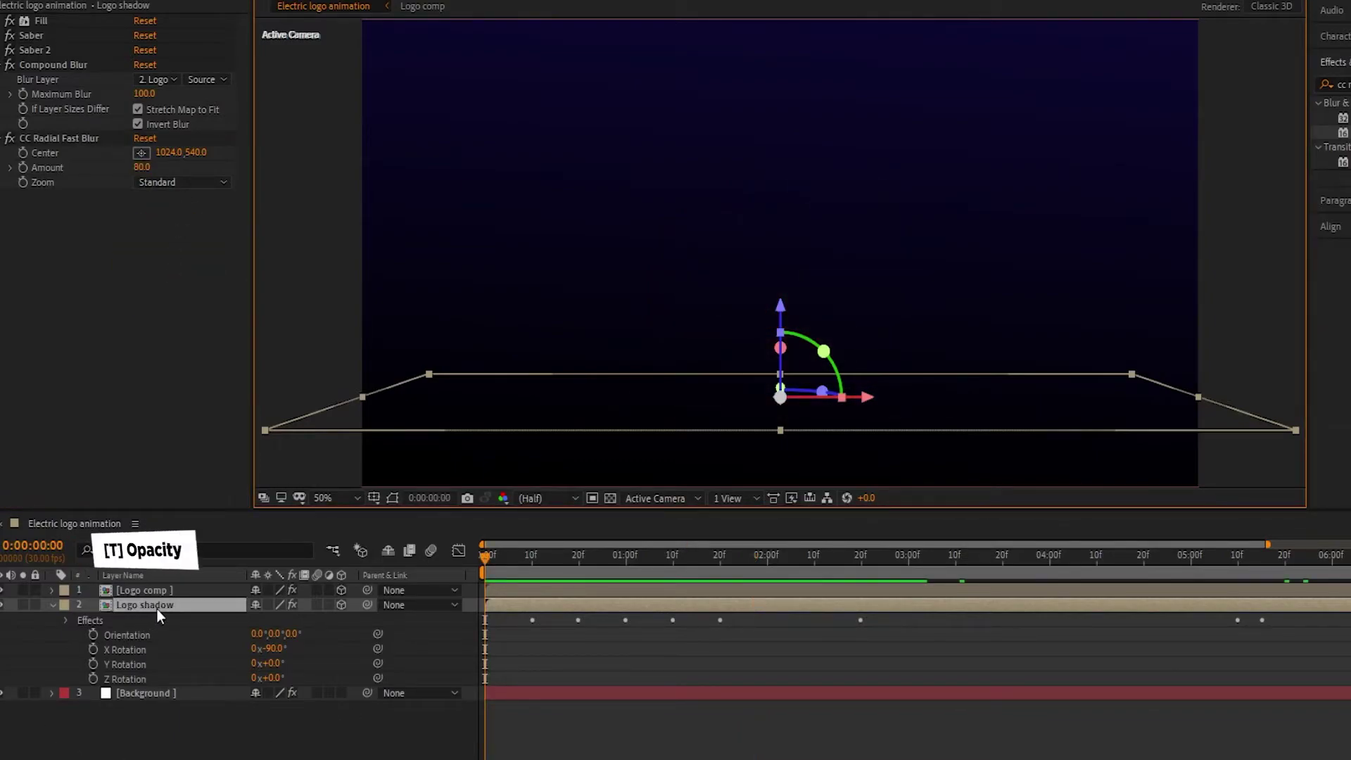
Step: Set the Logo shadow layer's Opacity to 60% and play back the animation
click(157, 609)
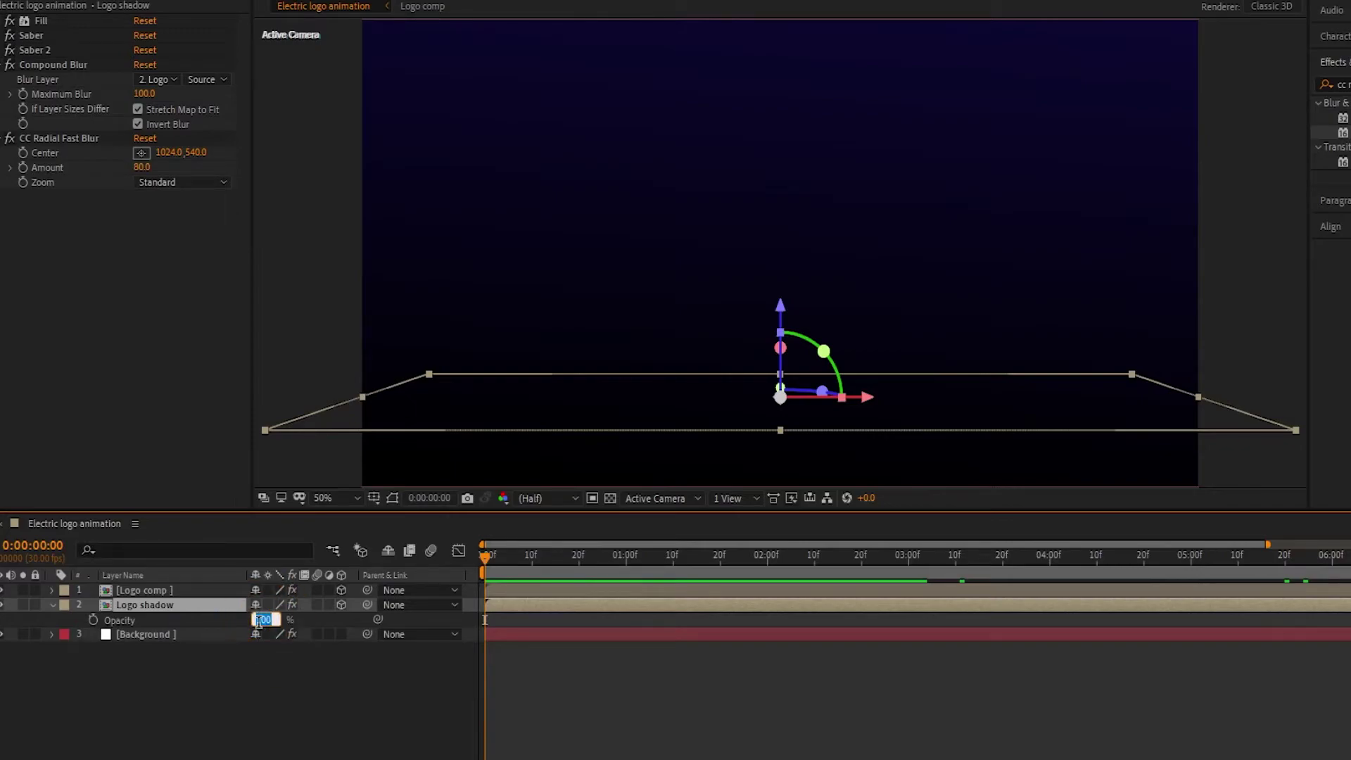
key(Return)
key(space)
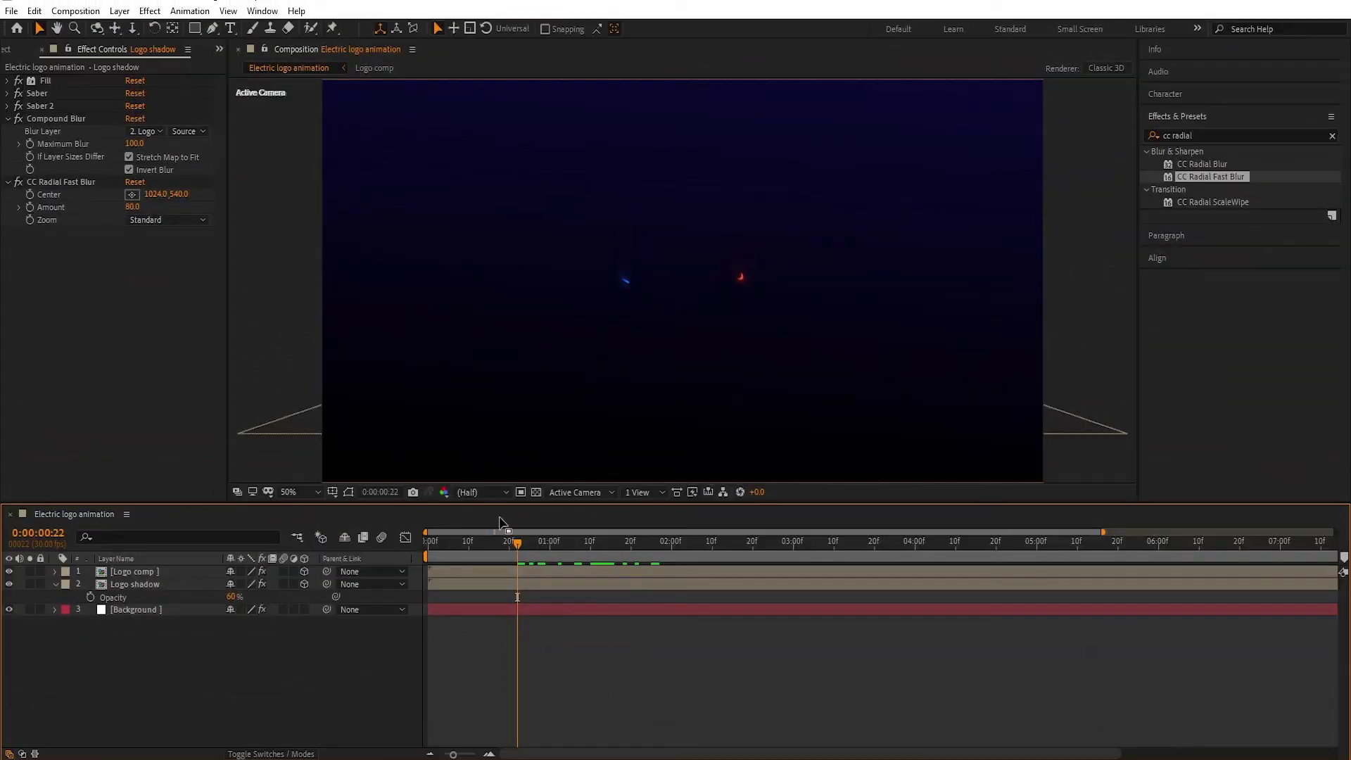
Step: Add another Logo comp instance above the other layers and rename that layer Logo reveal
click(7, 55)
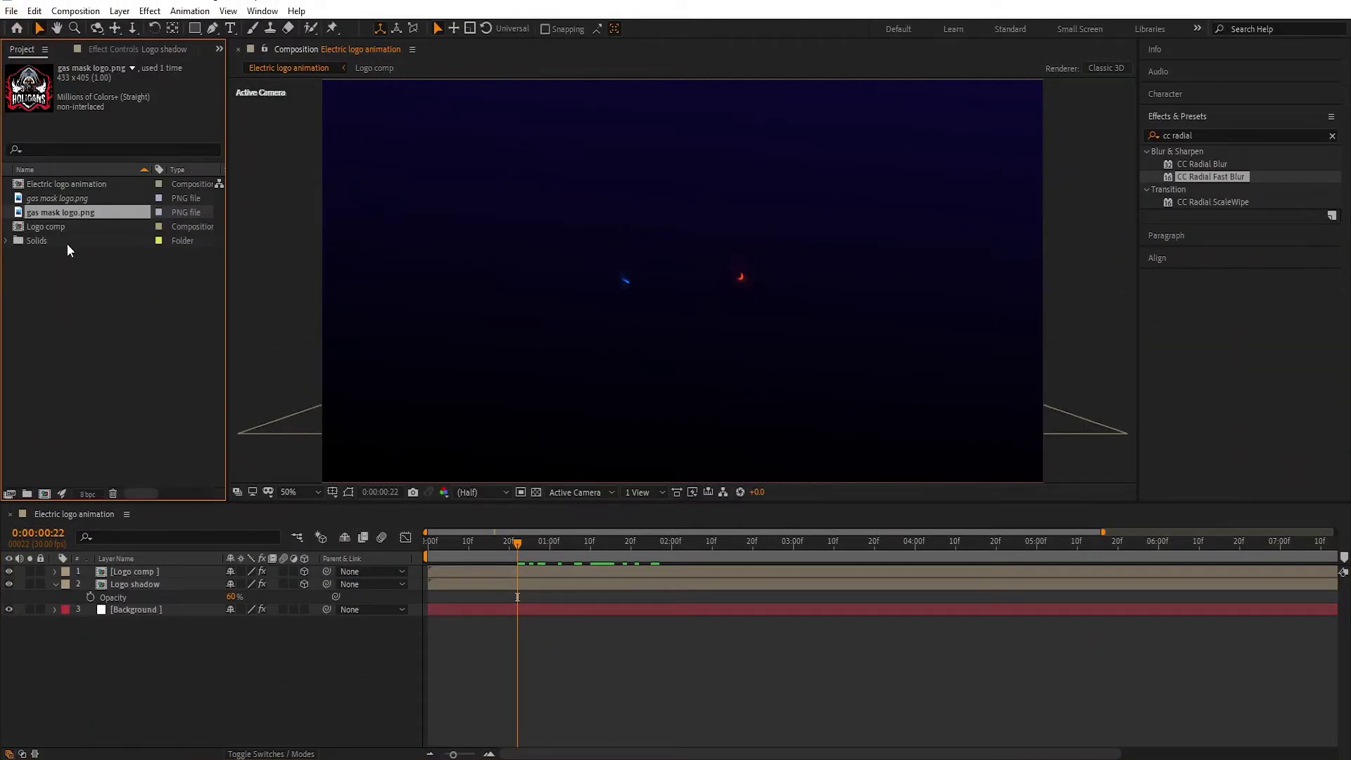
click(74, 292)
drag(30, 232, 128, 568)
drag(128, 567, 128, 569)
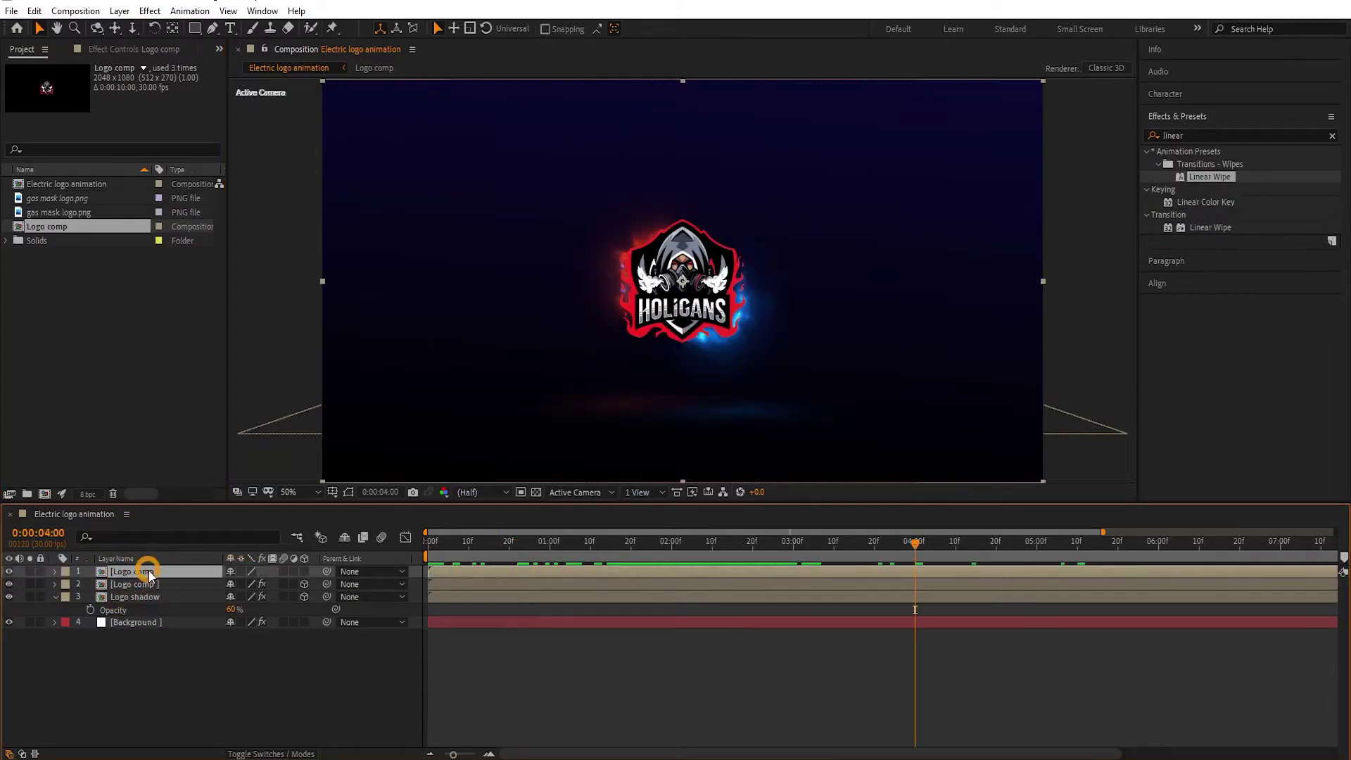
key(Return)
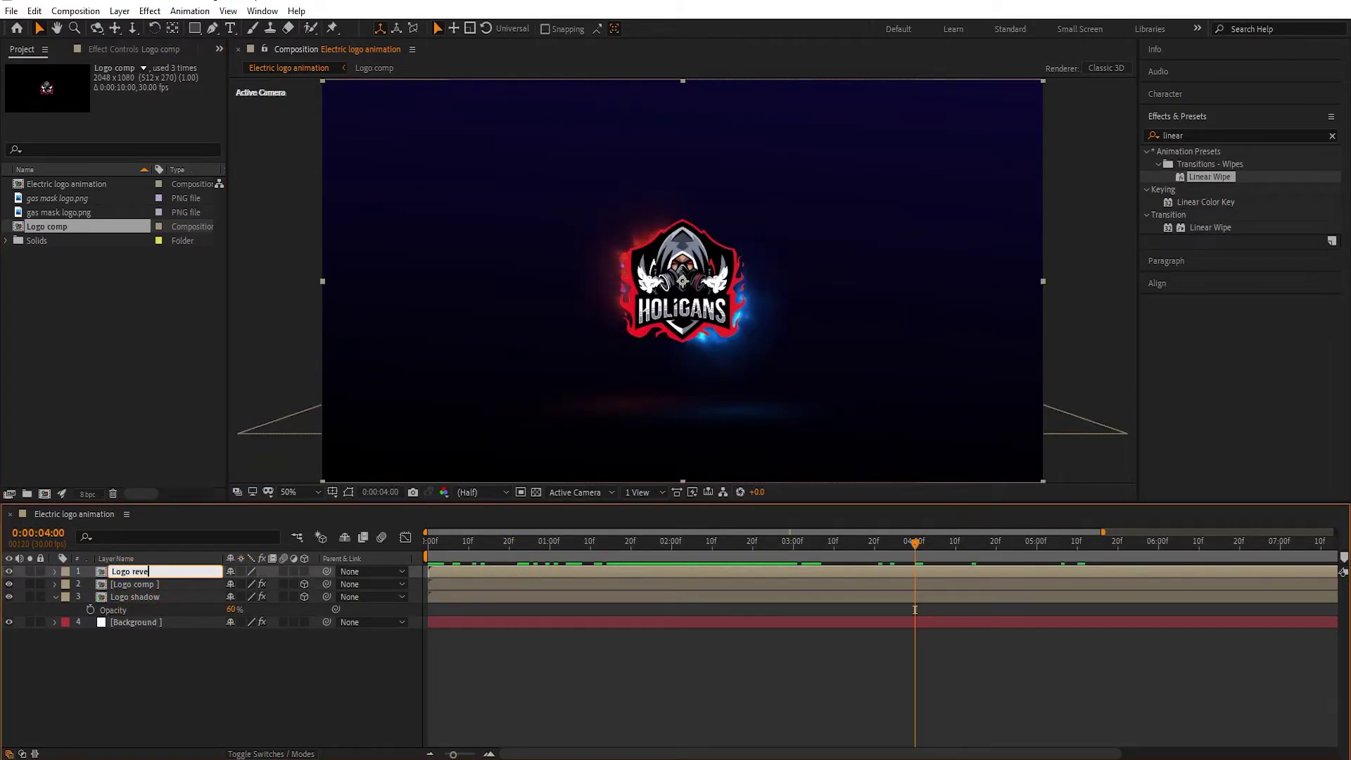
click(135, 646)
Step: Apply the Linear Wipe transition effect to the Logo reveal layer
click(159, 572)
click(1278, 135)
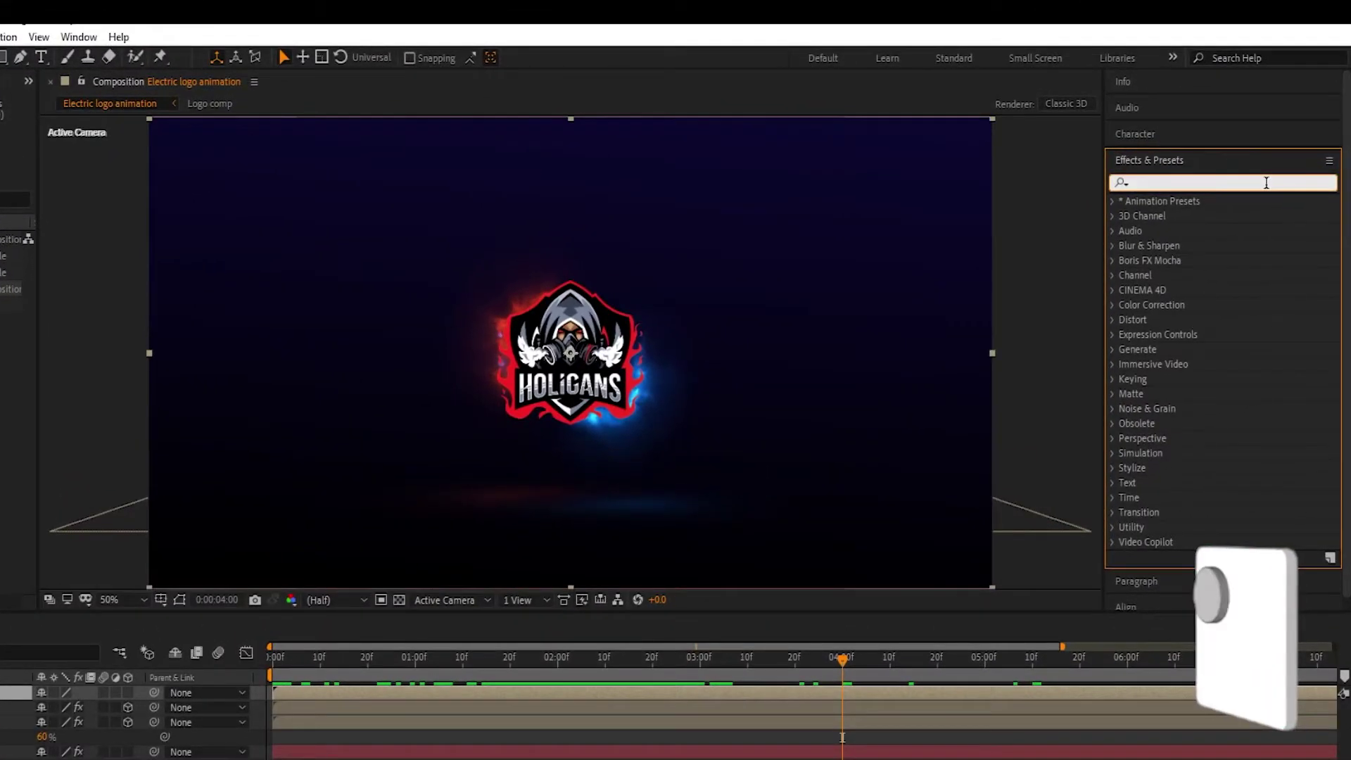
text(lin)
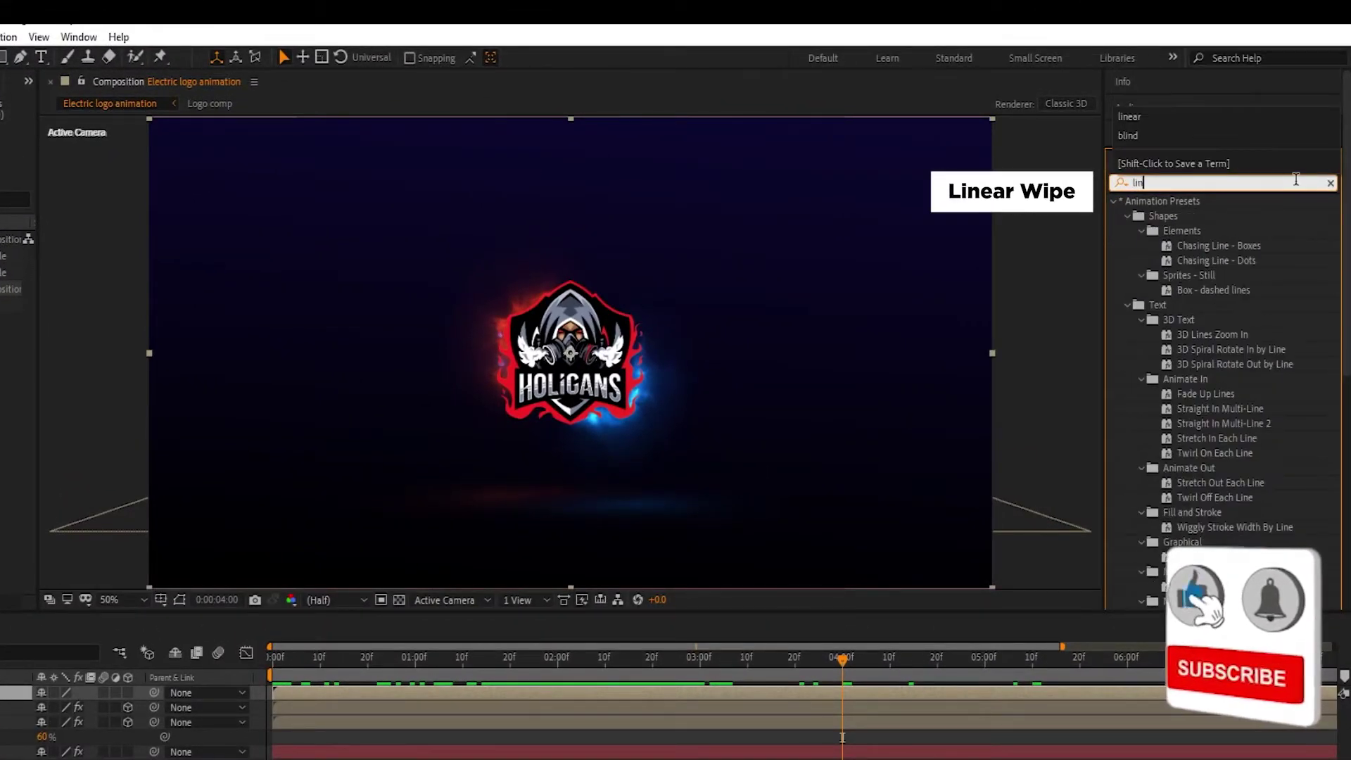
text(ear)
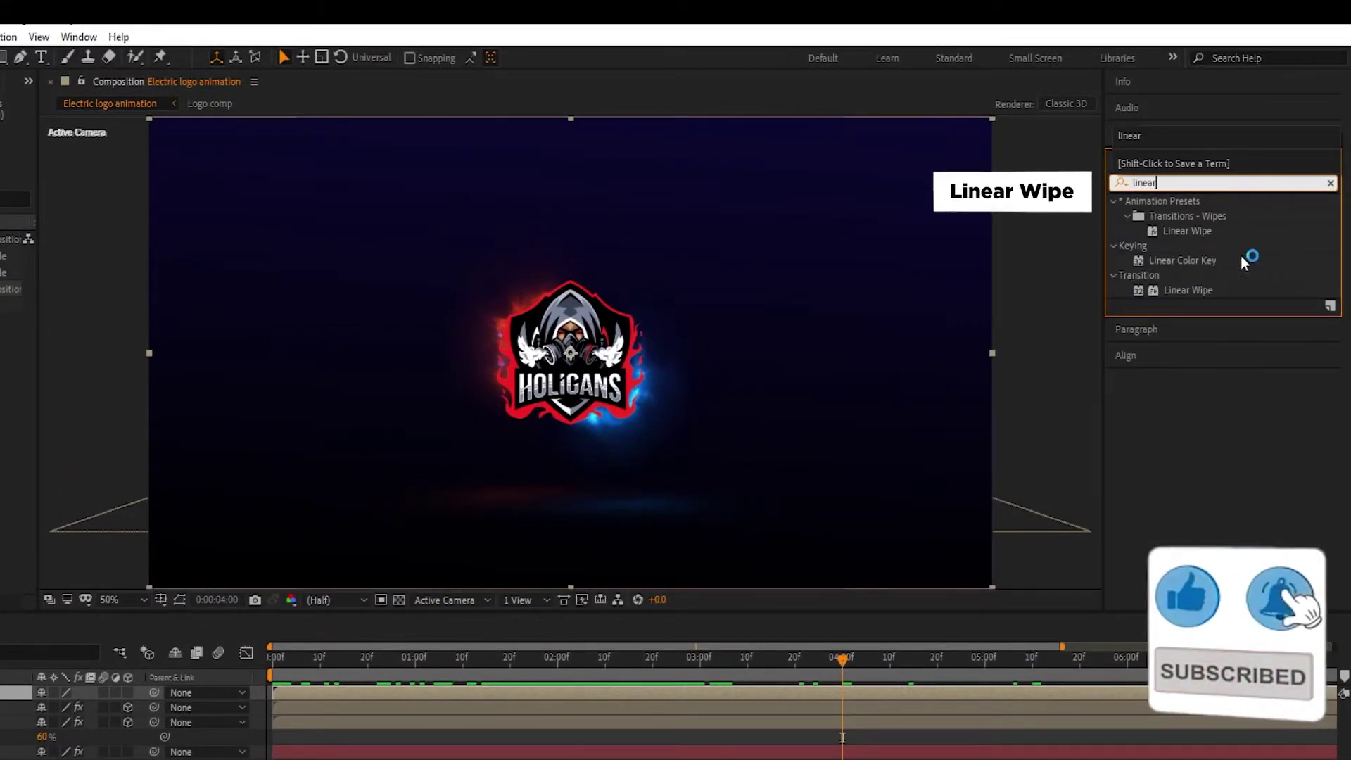
drag(1206, 296, 394, 556)
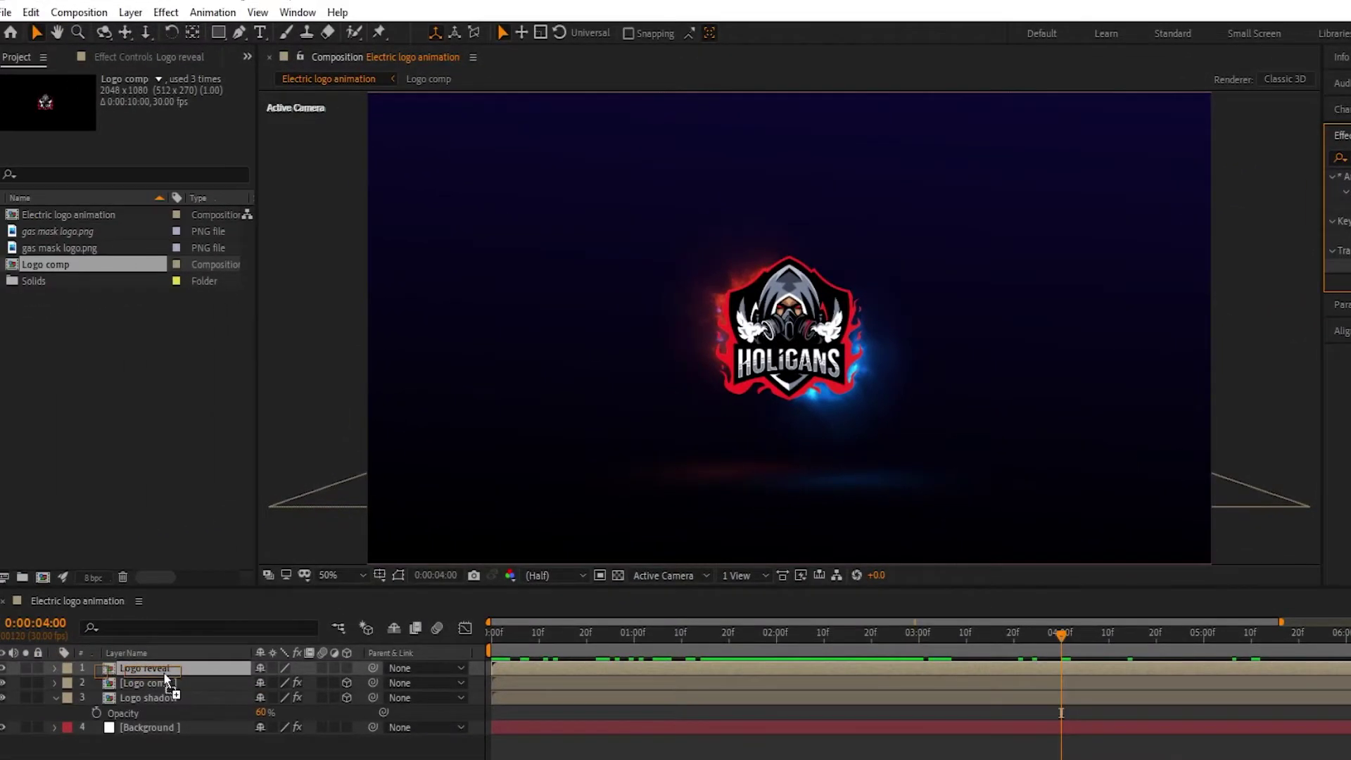
Step: Keyframe Linear Wipe's Transition Completion at 100% at 3:00 on the Logo reveal layer
mouse_move(940, 631)
mouse_down()
mouse_move(648, 635)
mouse_move(918, 617)
mouse_up()
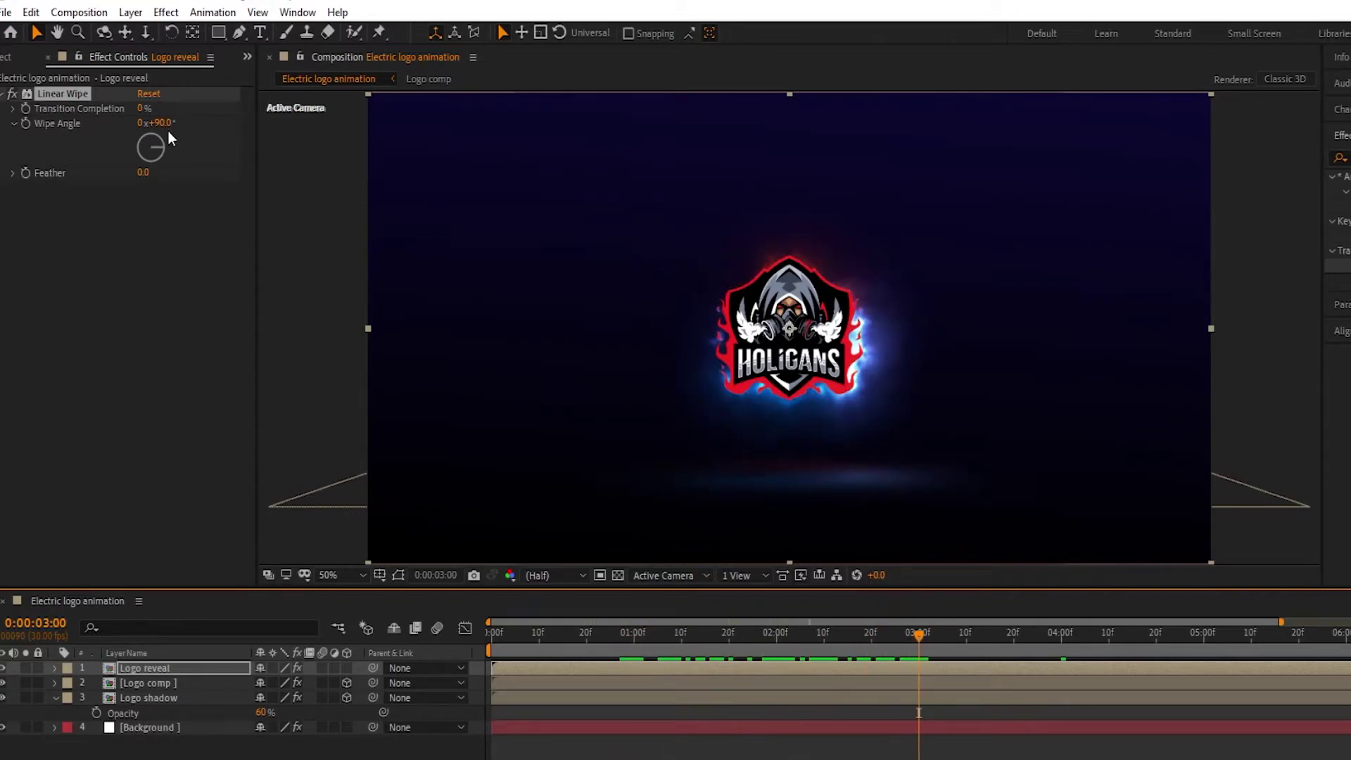
click(26, 110)
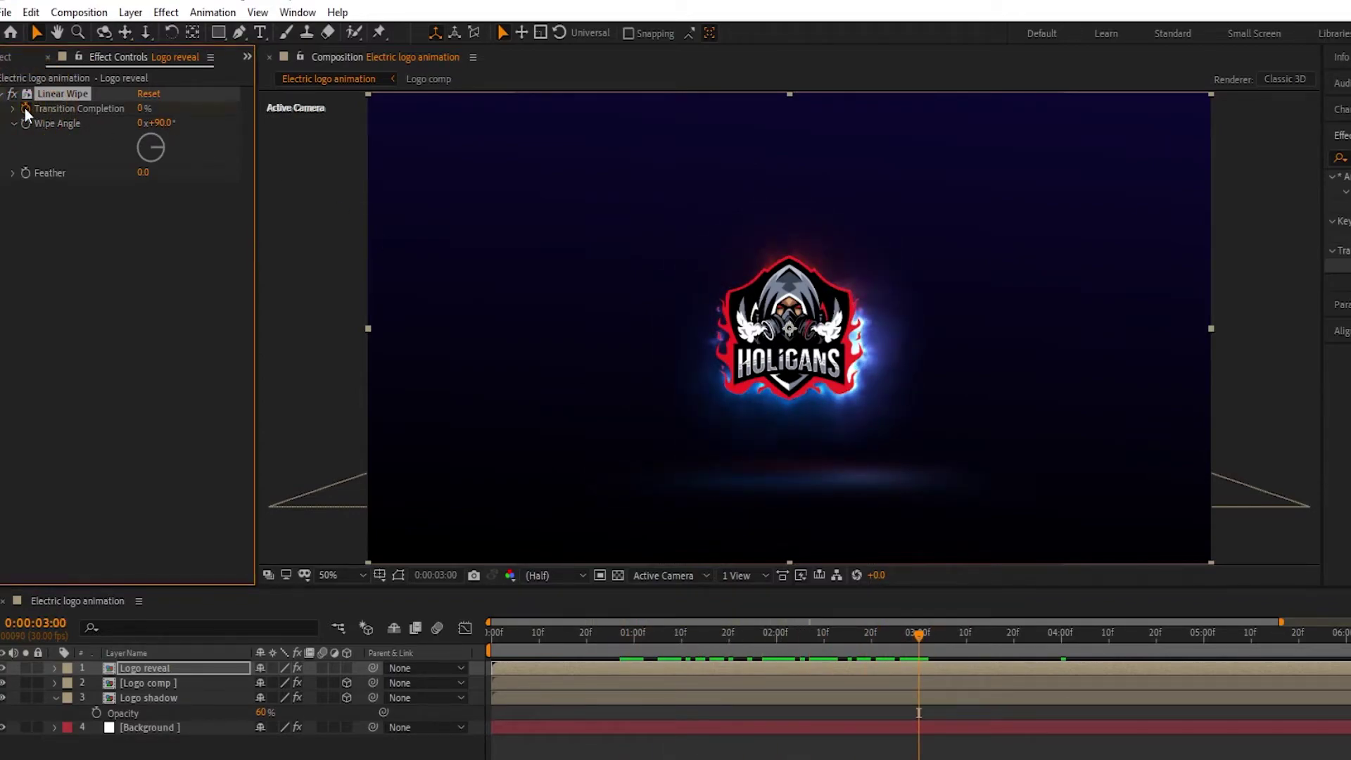
click(143, 111)
text(100)
key(Return)
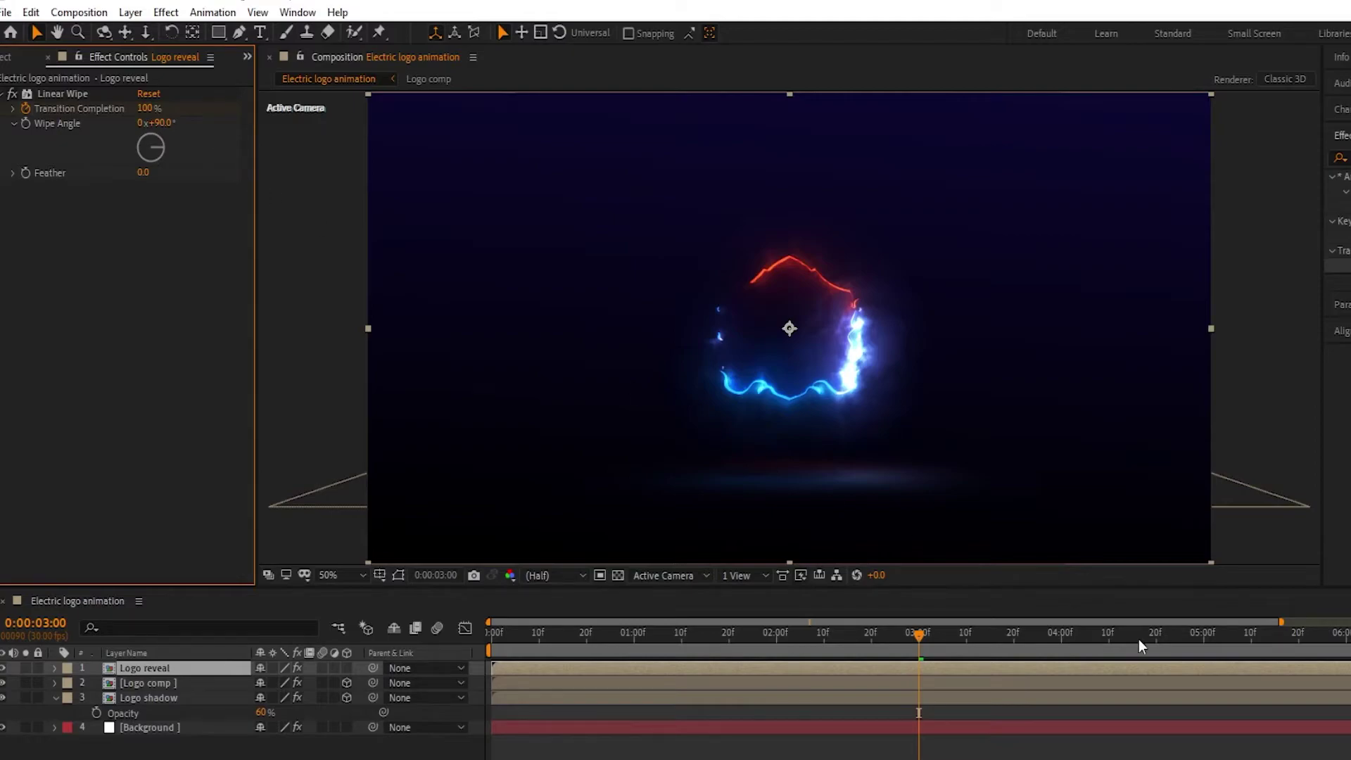
Step: Add a second Transition Completion keyframe at 4:00 with a value of 0% to finish the logo's wipe
drag(1015, 636, 1064, 637)
click(143, 108)
click(134, 254)
Step: Set the Linear Wipe's Wipe Angle to -60° and its Feather to 200
click(168, 124)
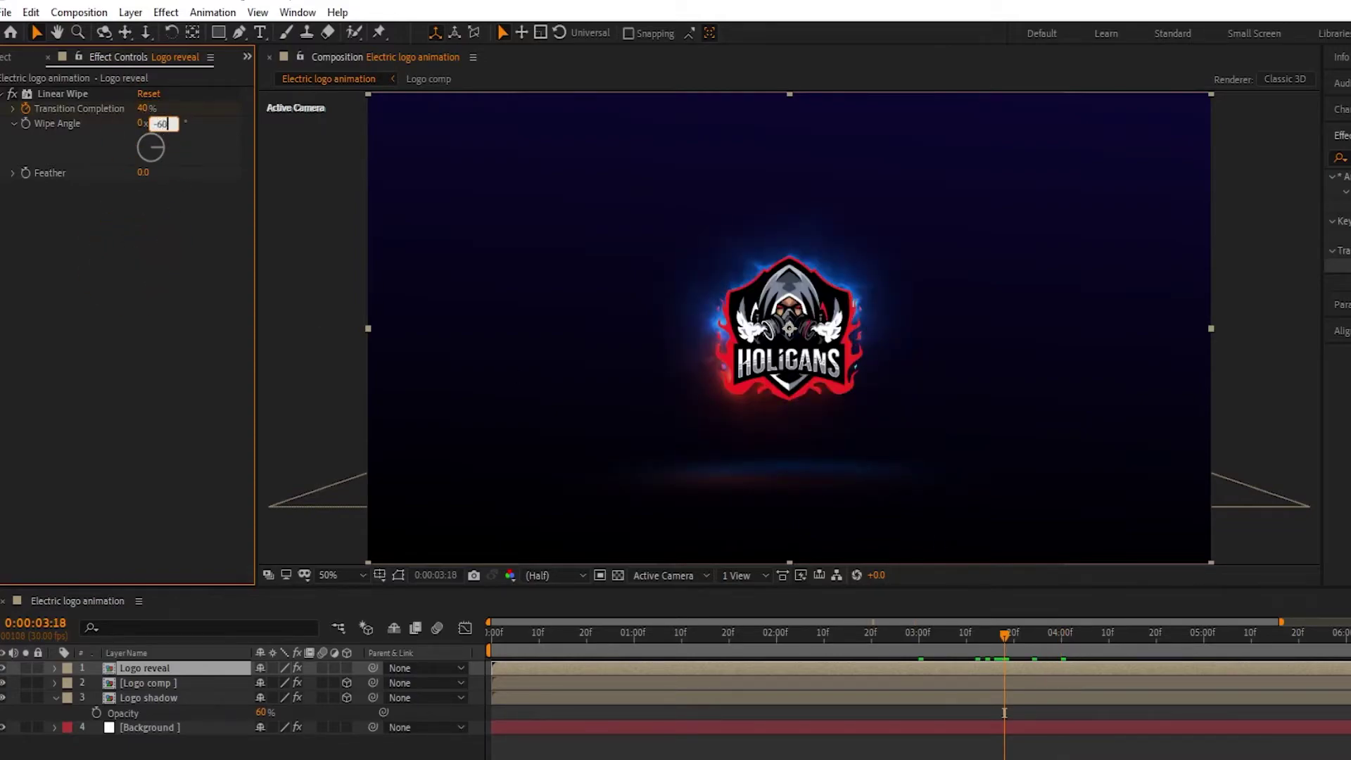
text(-60)
click(178, 176)
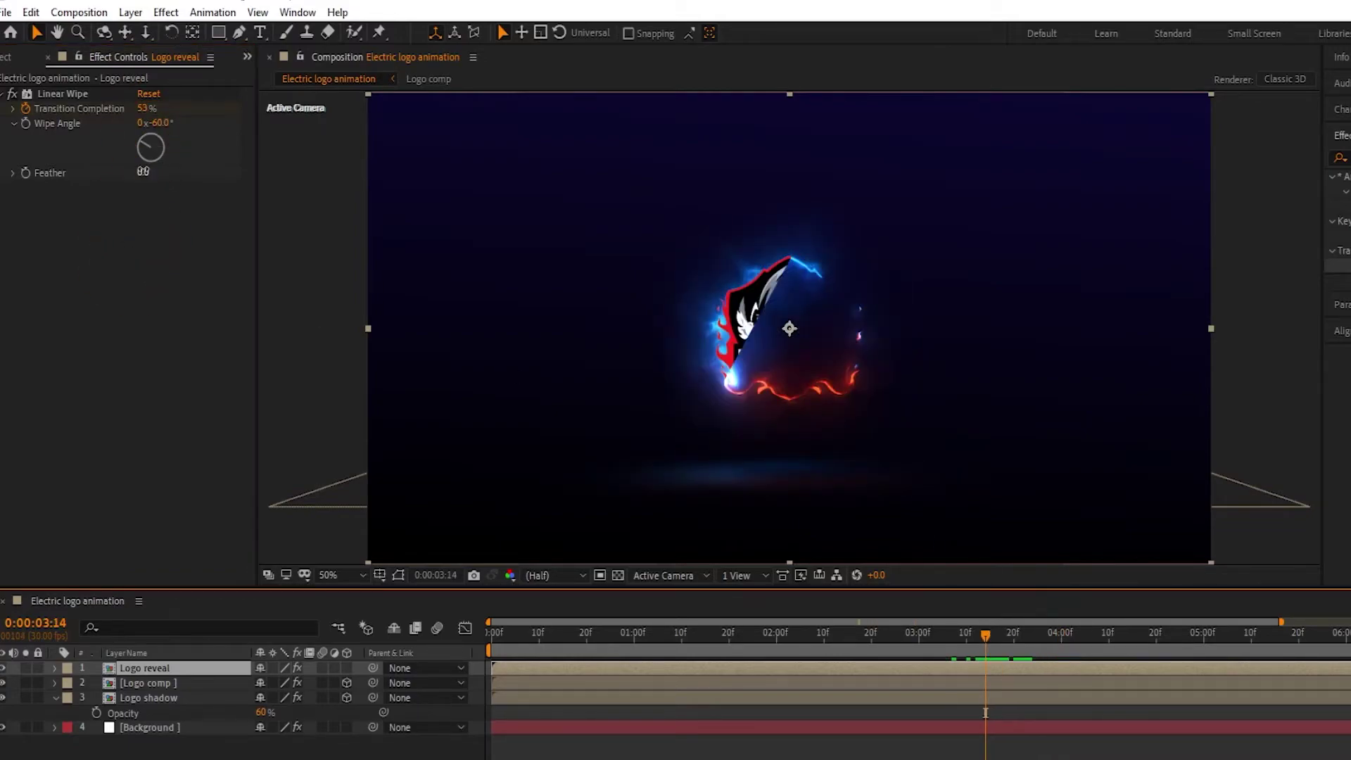
click(143, 172)
text(200)
click(181, 271)
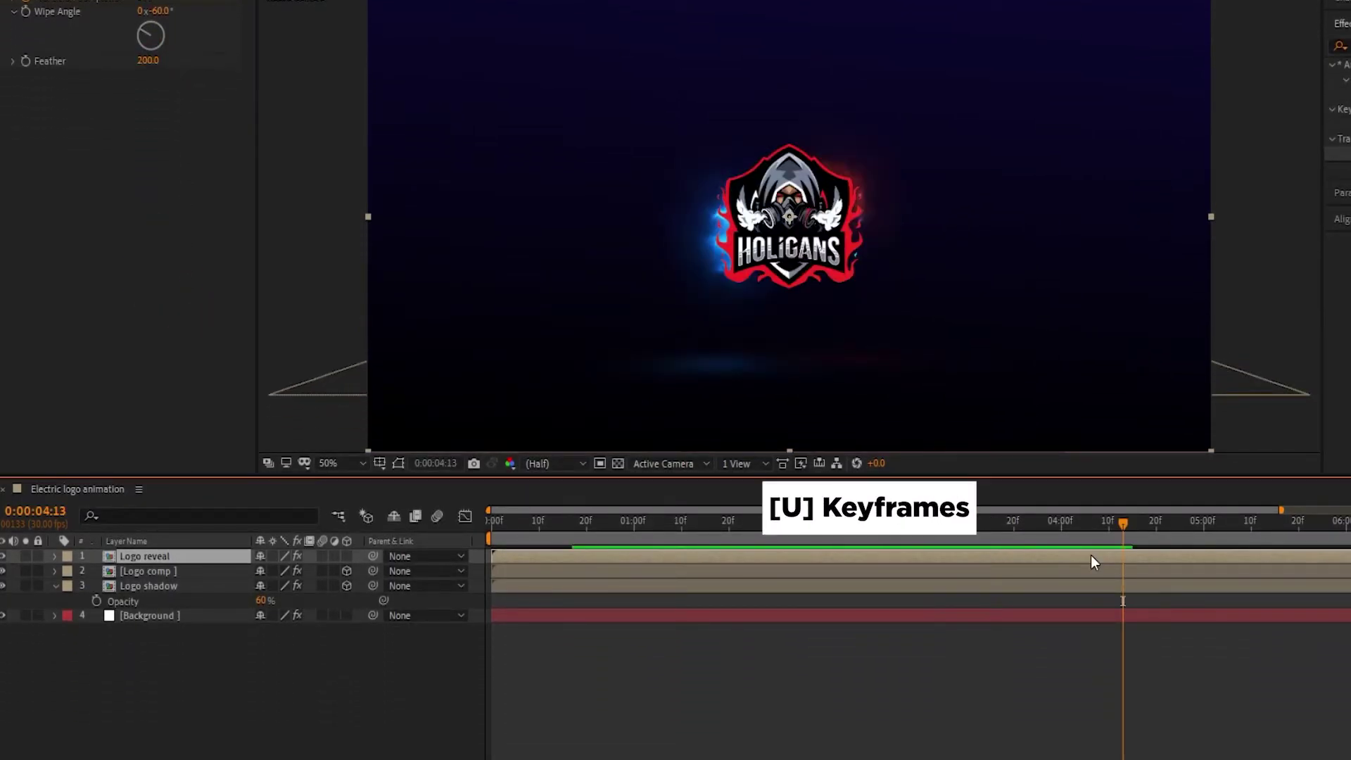
Step: Move the ending Transition Completion keyframe to about 5:01, then apply Easy Ease to both wipe keyframes and preview the reveal
key(u)
drag(1079, 570, 1181, 576)
drag(1228, 568, 895, 609)
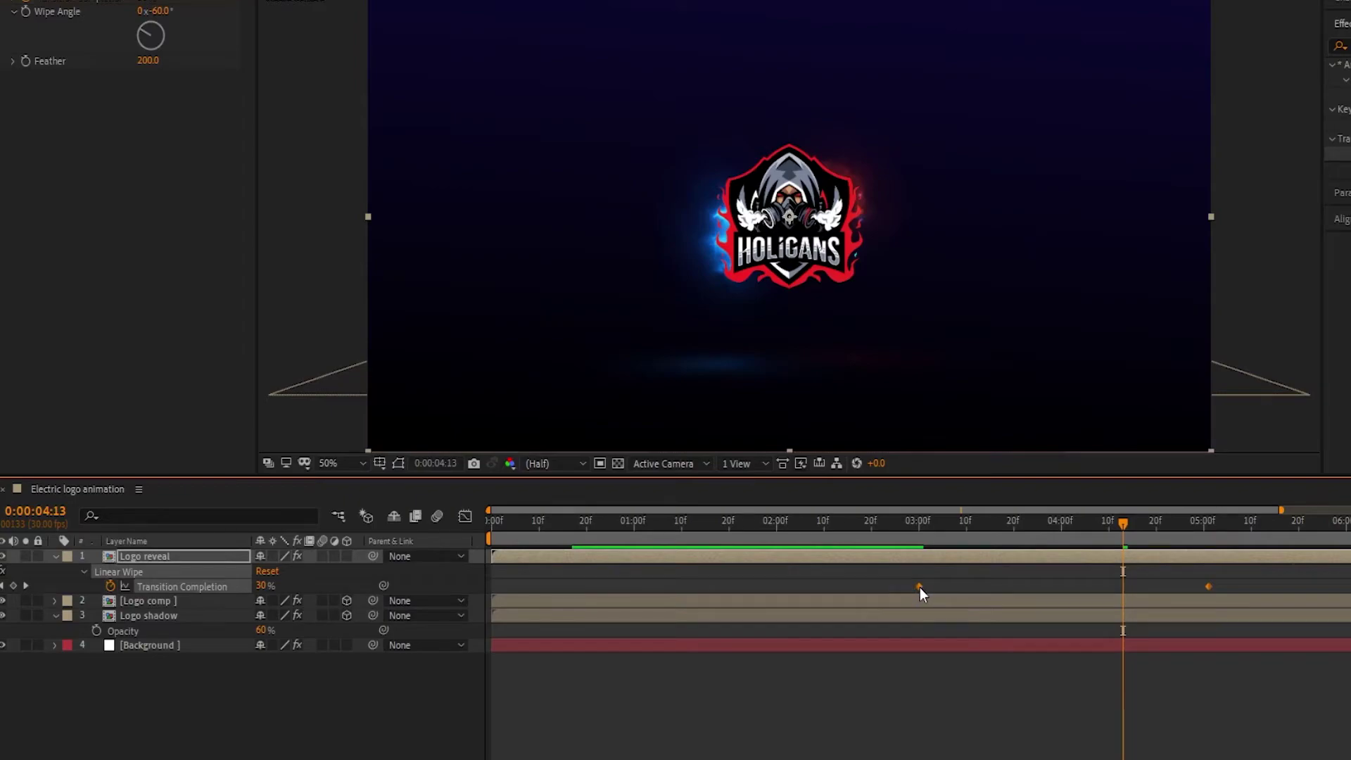
right_click(920, 589)
mouse_move(1058, 581)
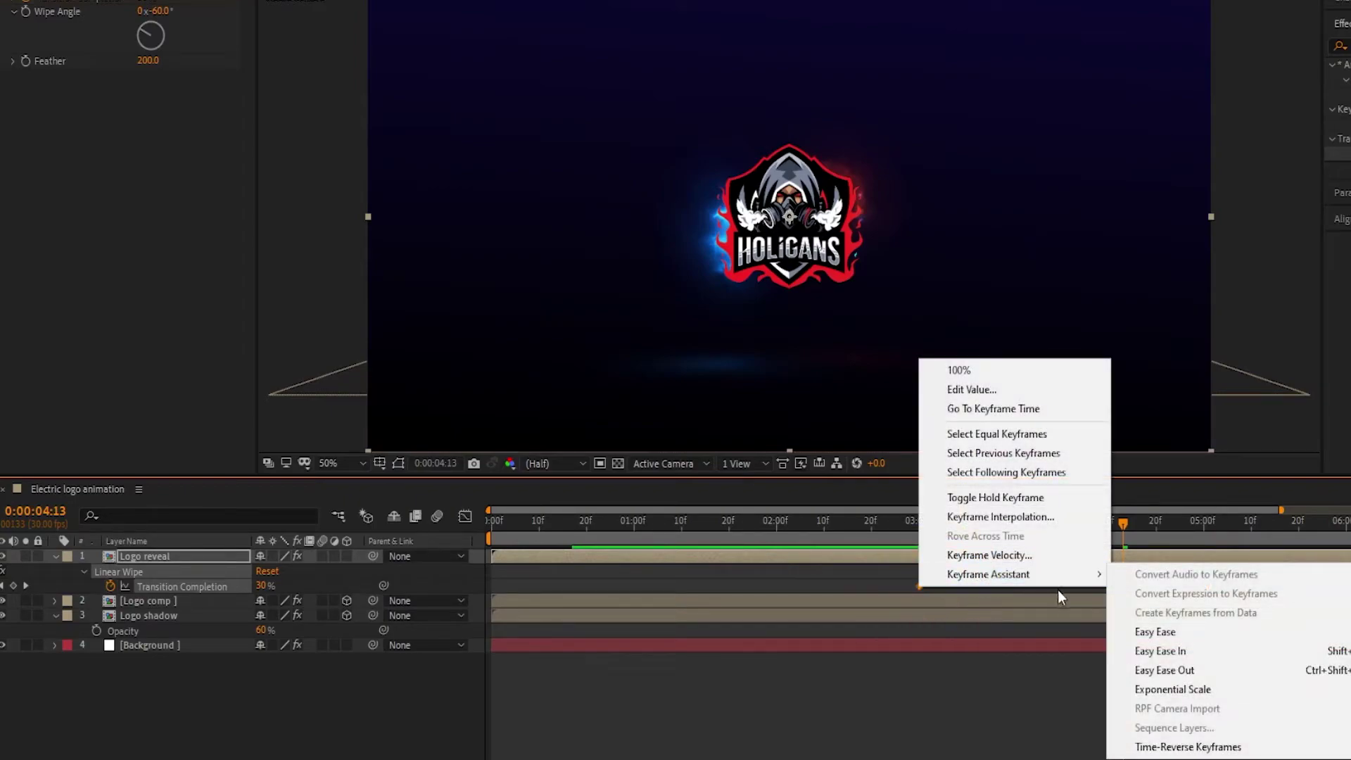
click(1154, 634)
drag(905, 528, 815, 527)
key(space)
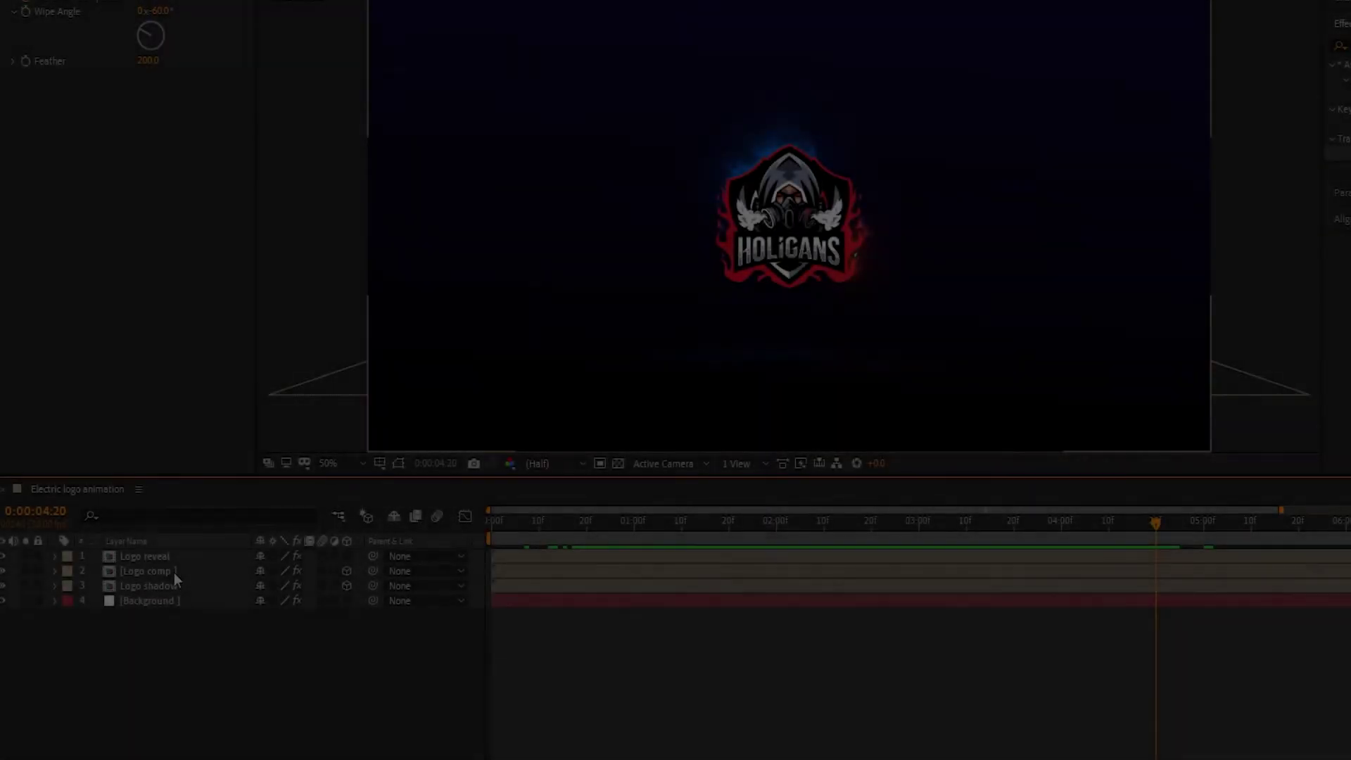
Step: Rename the Logo comp layer below Logo reveal as Logo light
click(175, 572)
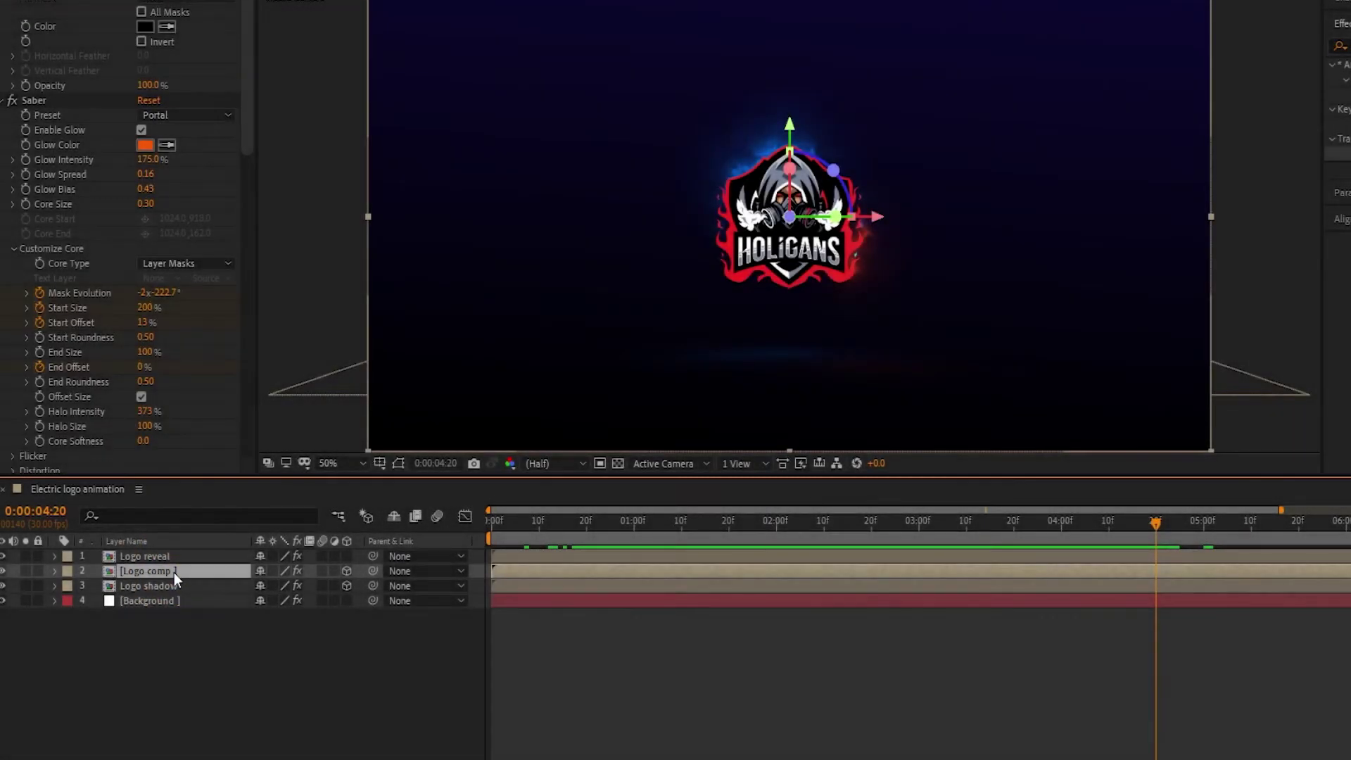
key(Return)
click(189, 571)
key(BackSpace)
key(BackSpace)
key(BackSpace)
key(BackSpace)
key(BackSpace)
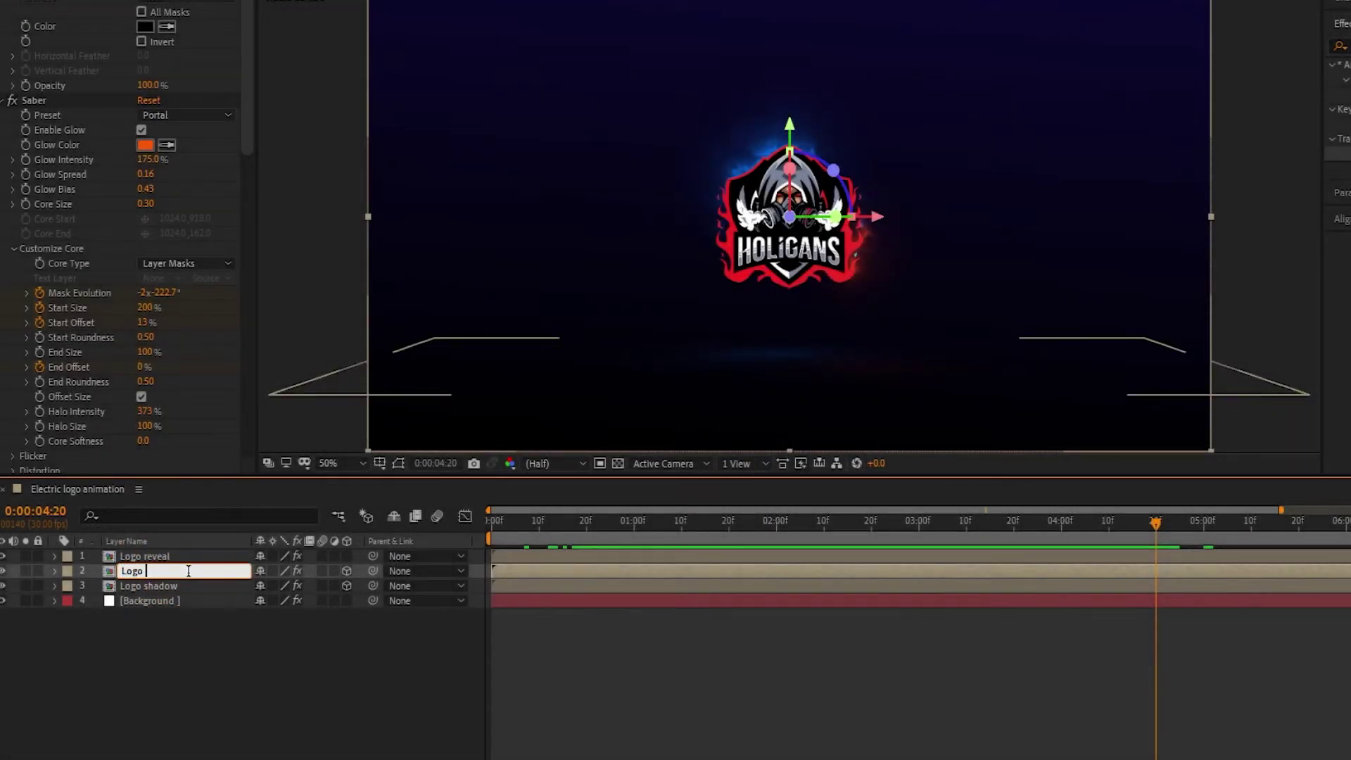
click(176, 618)
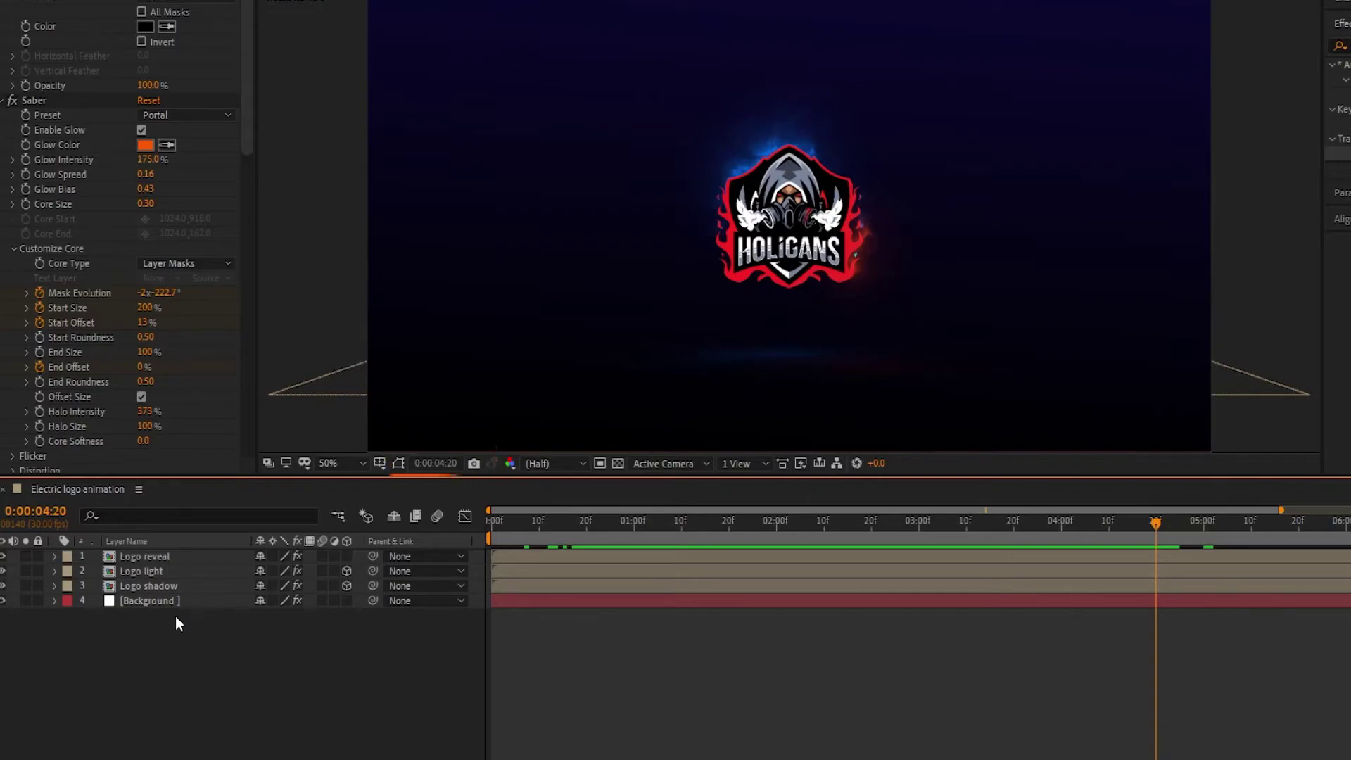
Step: Add Opacity keyframes at 4:20 to both the Logo light and Logo shadow layers
shift+click(146, 570)
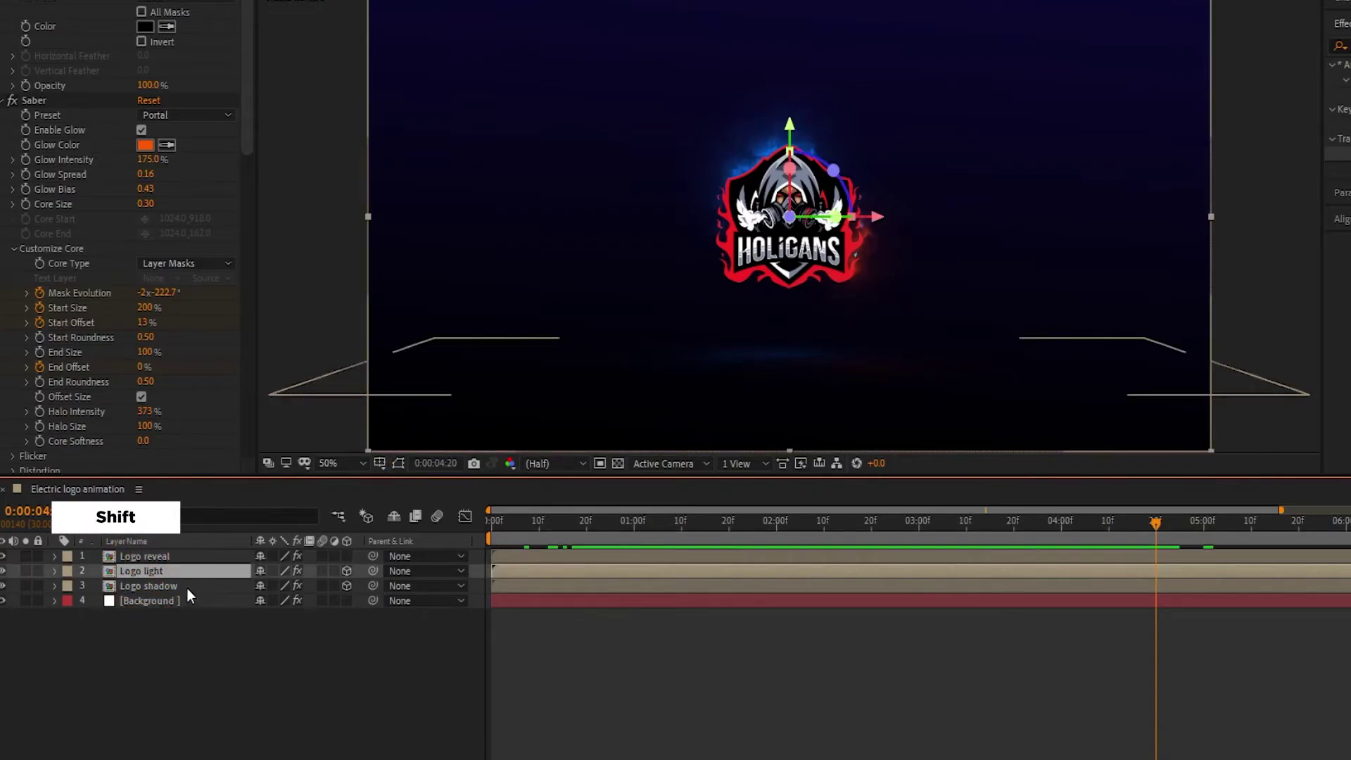
shift+click(169, 586)
key(t)
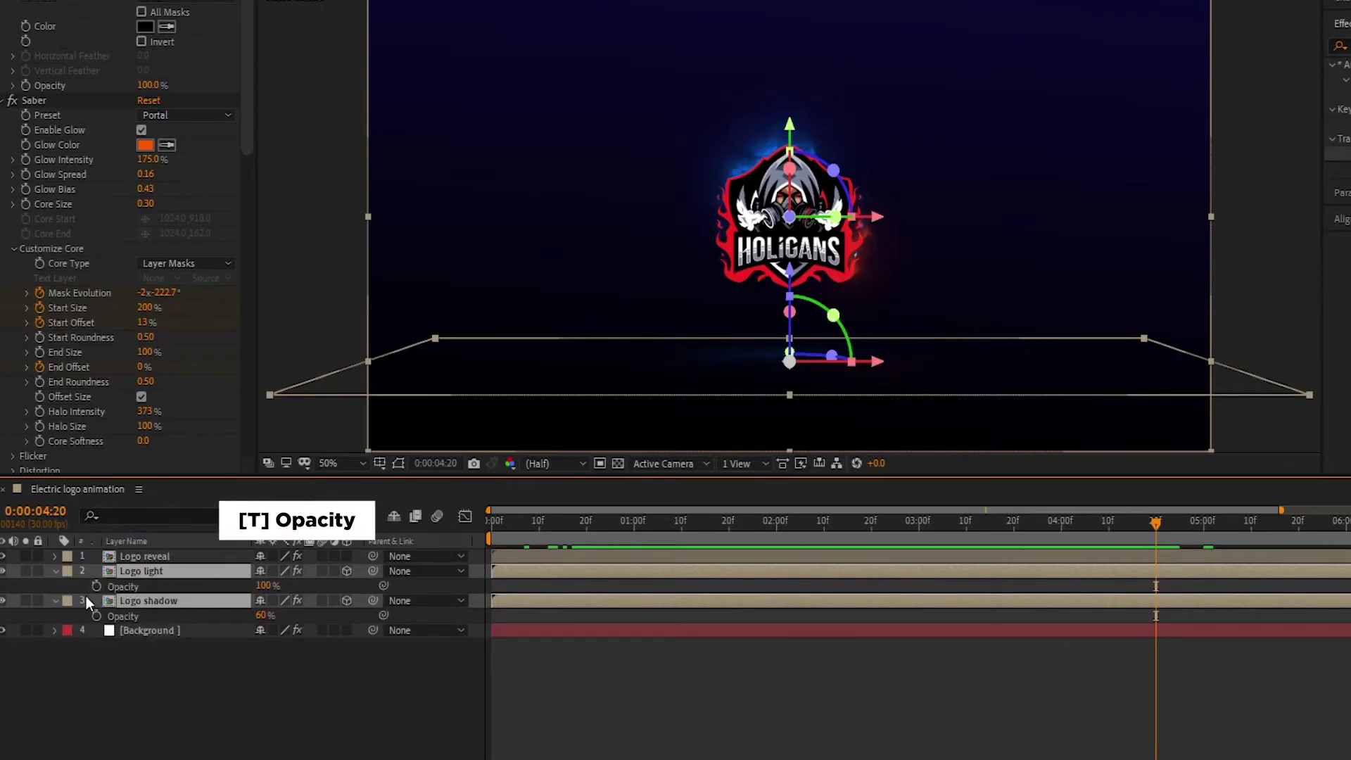
click(98, 586)
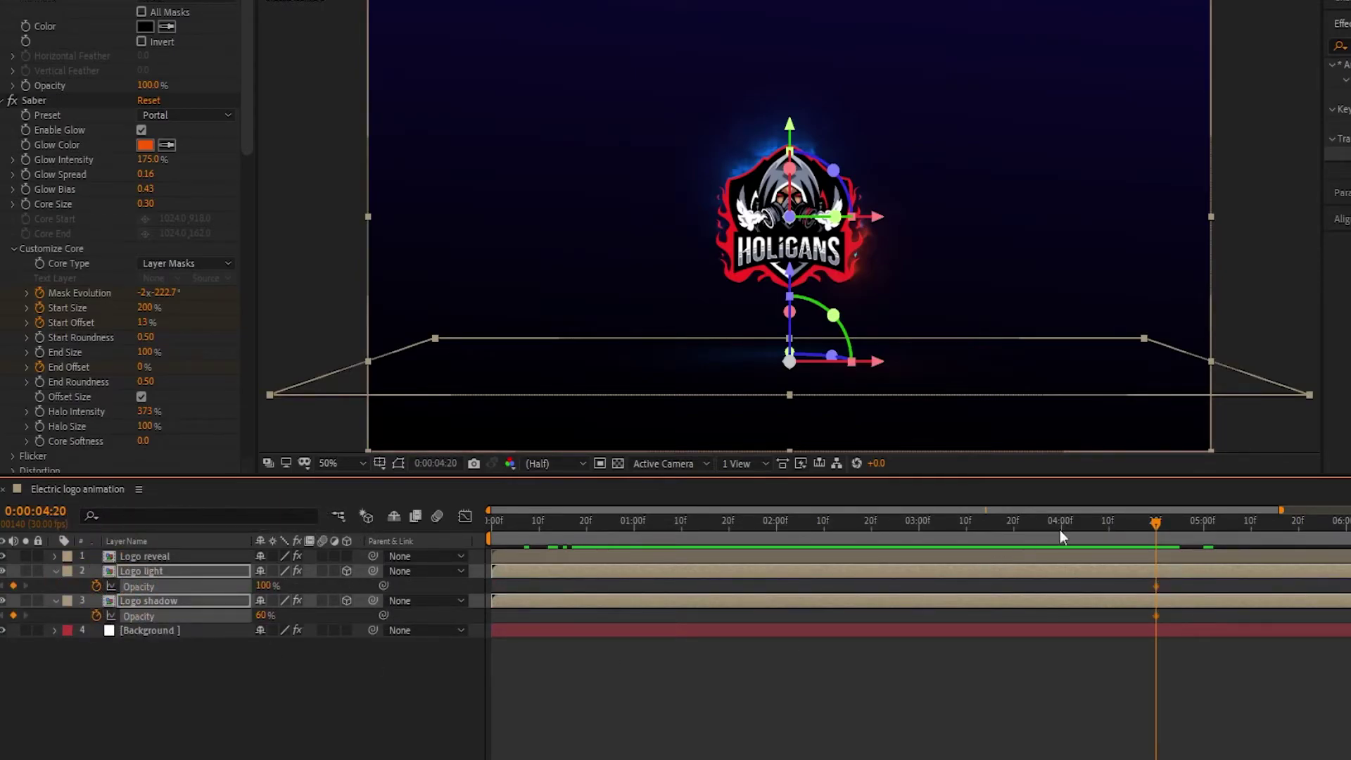
Step: Fade out the Logo light and Logo shadow layers completely with Opacity keyframes at 5:00
drag(1177, 530, 1205, 531)
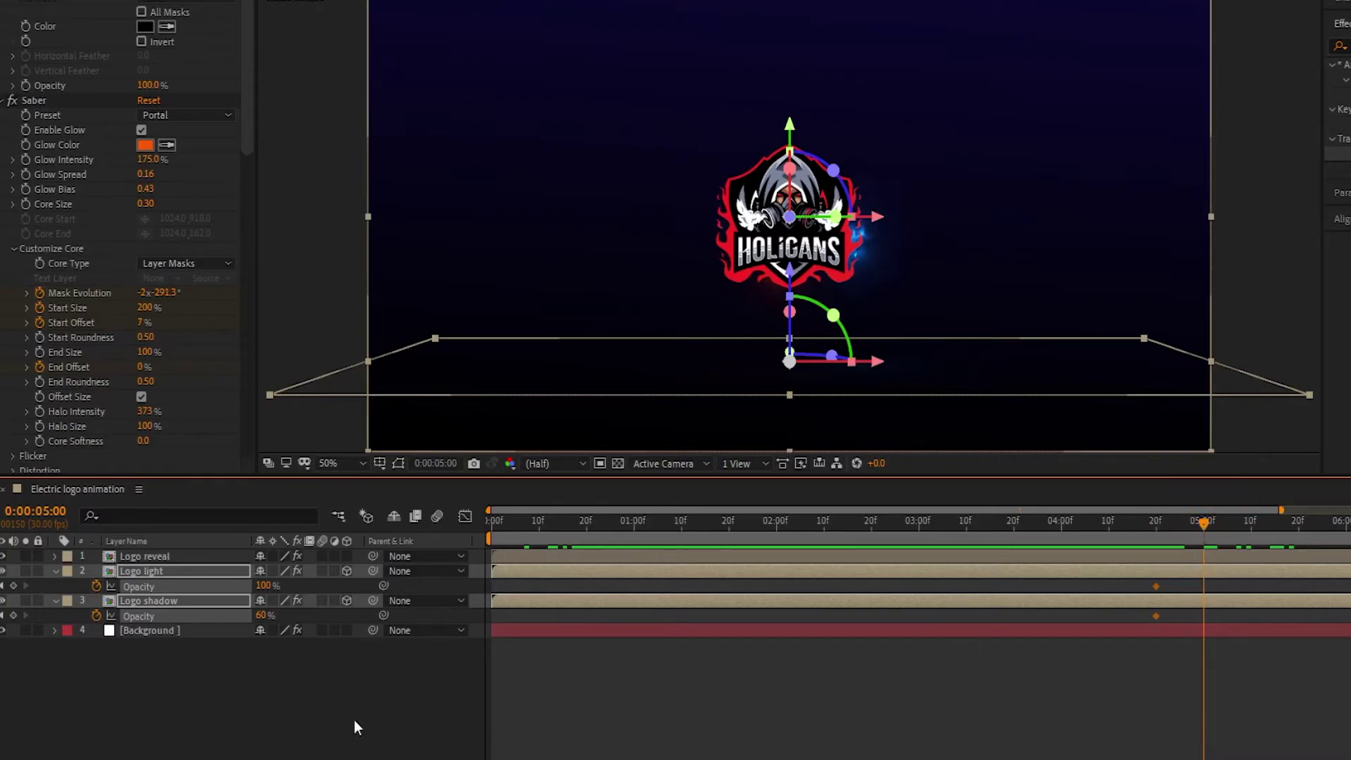
click(268, 584)
click(264, 691)
Step: Animate the Logo reveal layer's Scale from 100% at 4:20 to 133% at 5:10
click(1163, 524)
drag(1163, 524, 1156, 525)
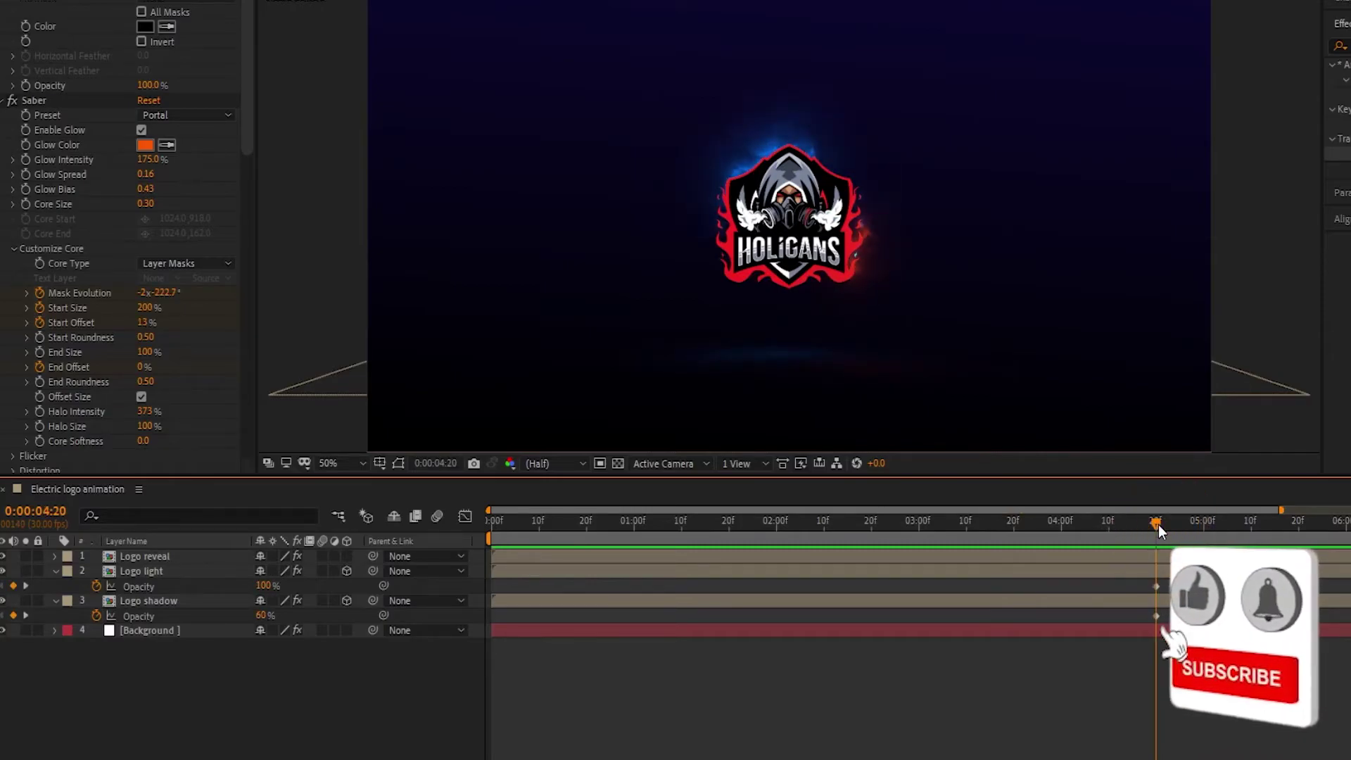
click(159, 556)
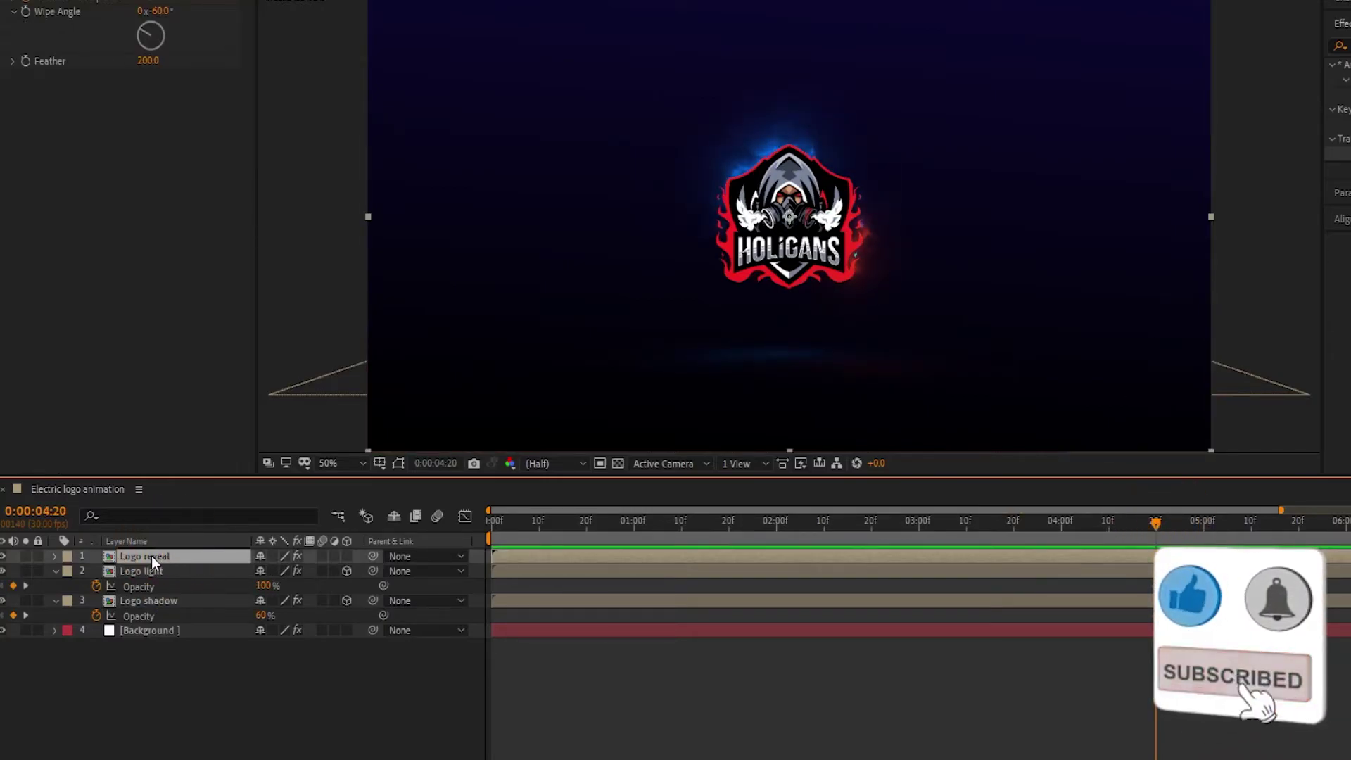
click(56, 571)
click(54, 586)
key(s)
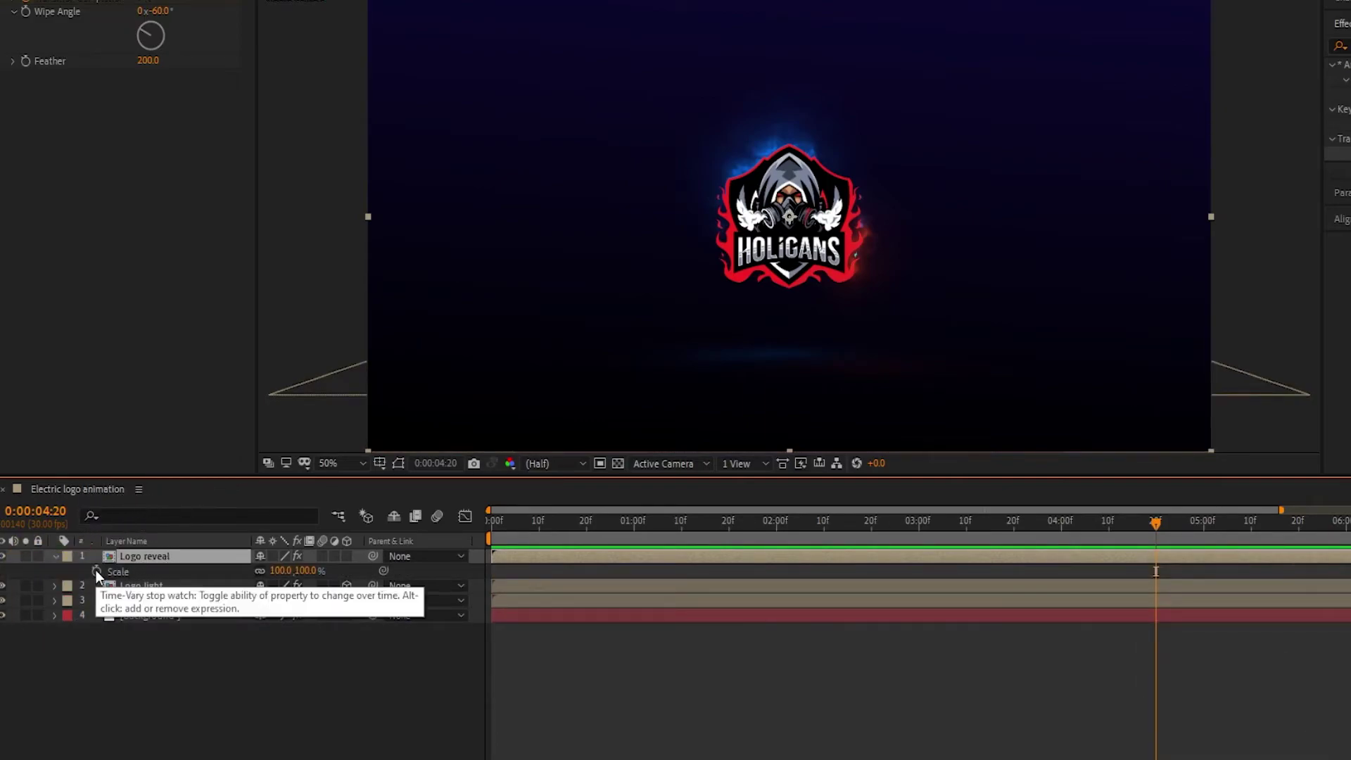
click(95, 571)
drag(1157, 522, 1203, 522)
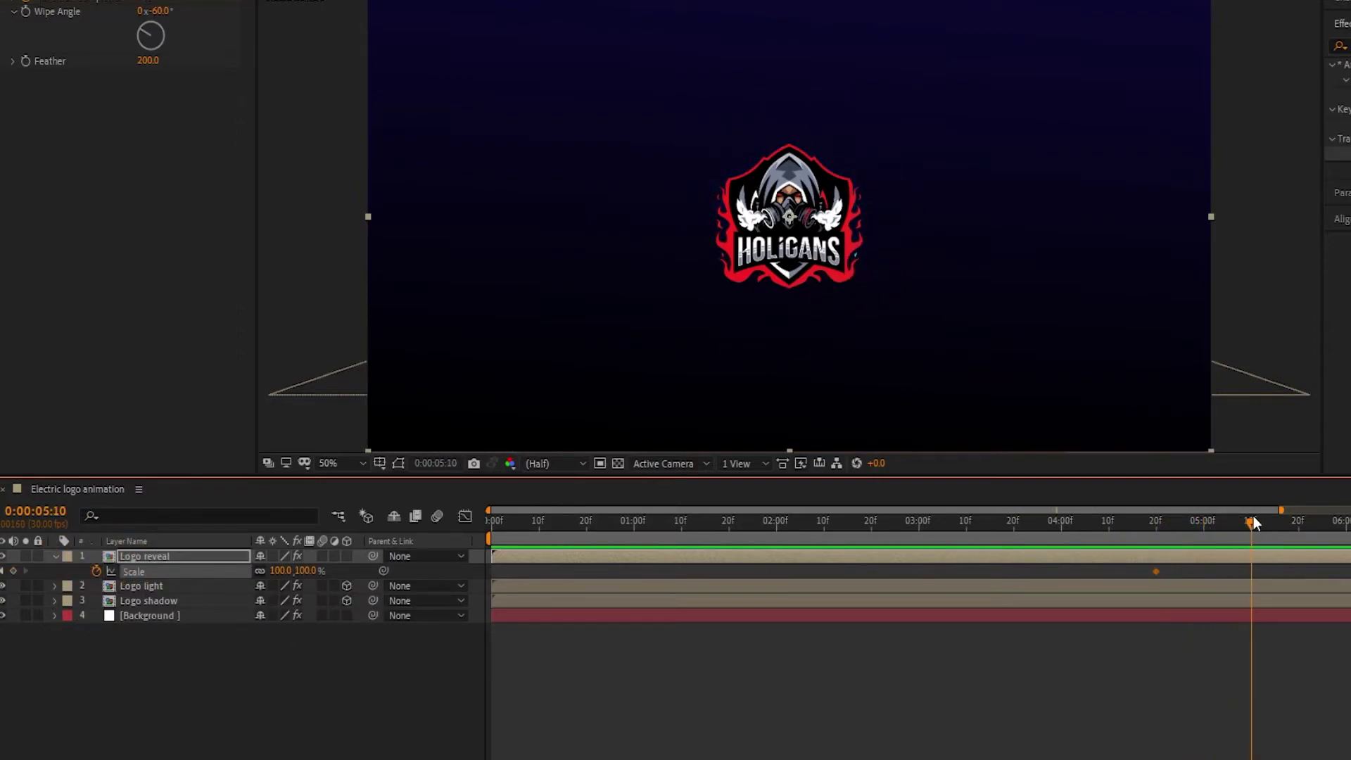
drag(304, 572, 326, 571)
Step: Apply Easy Ease to both Scale keyframes of the Logo reveal layer
drag(1252, 526, 1166, 527)
drag(1298, 636, 1134, 550)
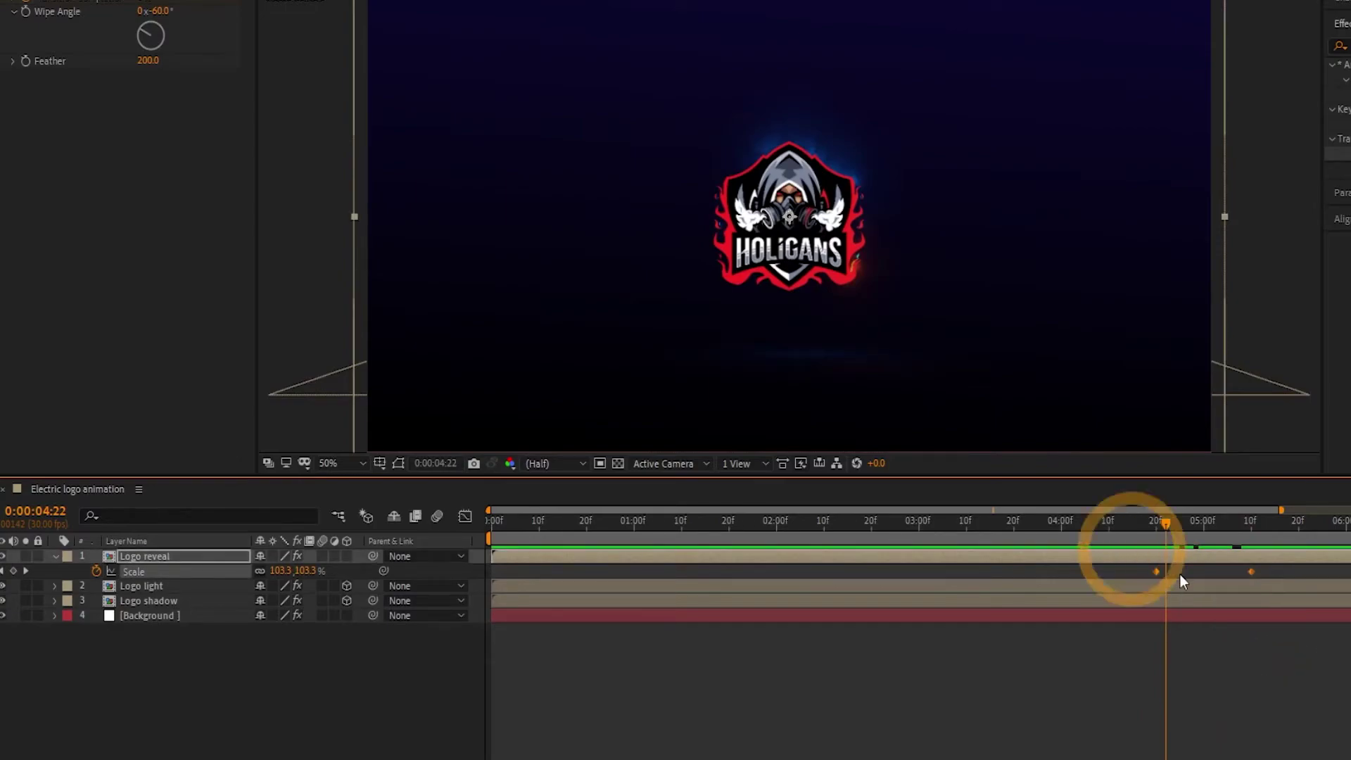
right_click(1155, 572)
mouse_move(1191, 563)
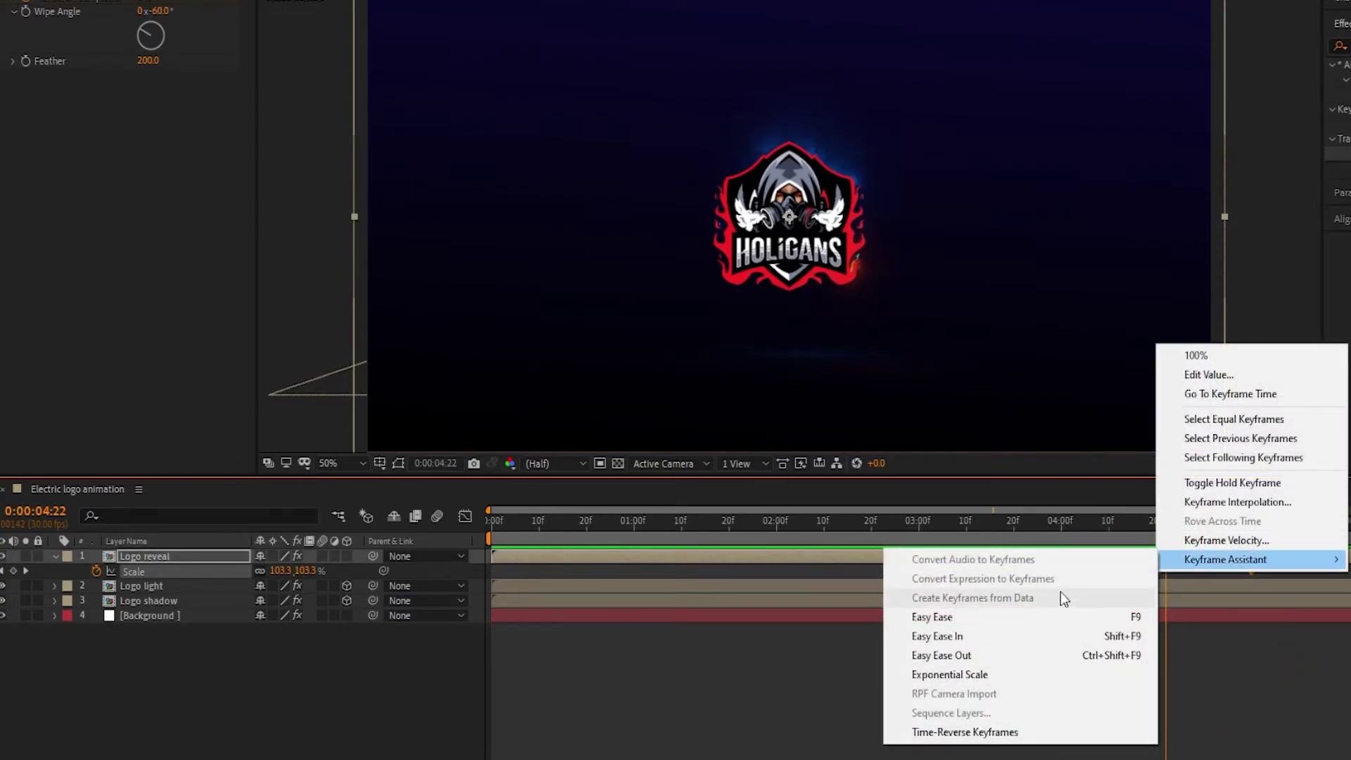
click(919, 623)
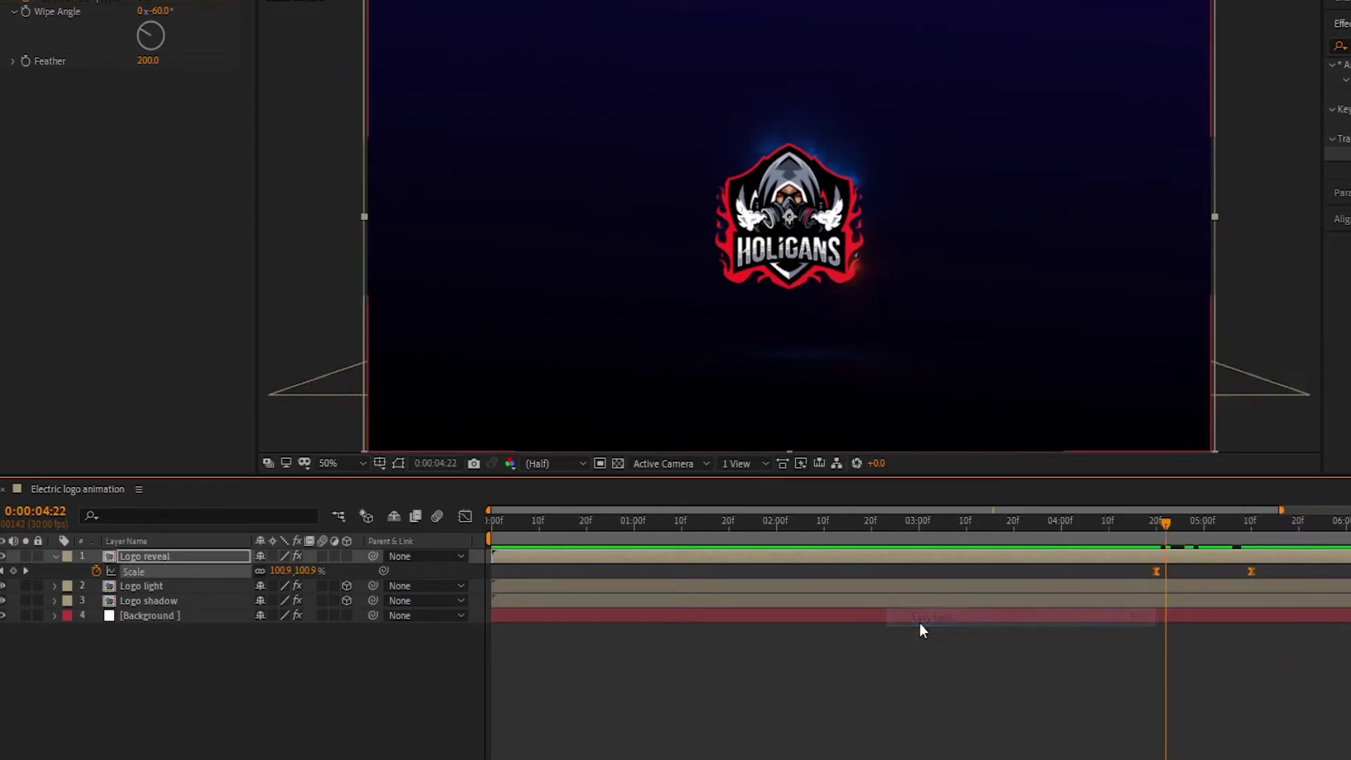
Step: Reshape the Scale speed graph into a slow rise with a sharp peak just before the 5:10 keyframe and preview the animation
click(468, 516)
click(1156, 723)
drag(1172, 722, 1201, 721)
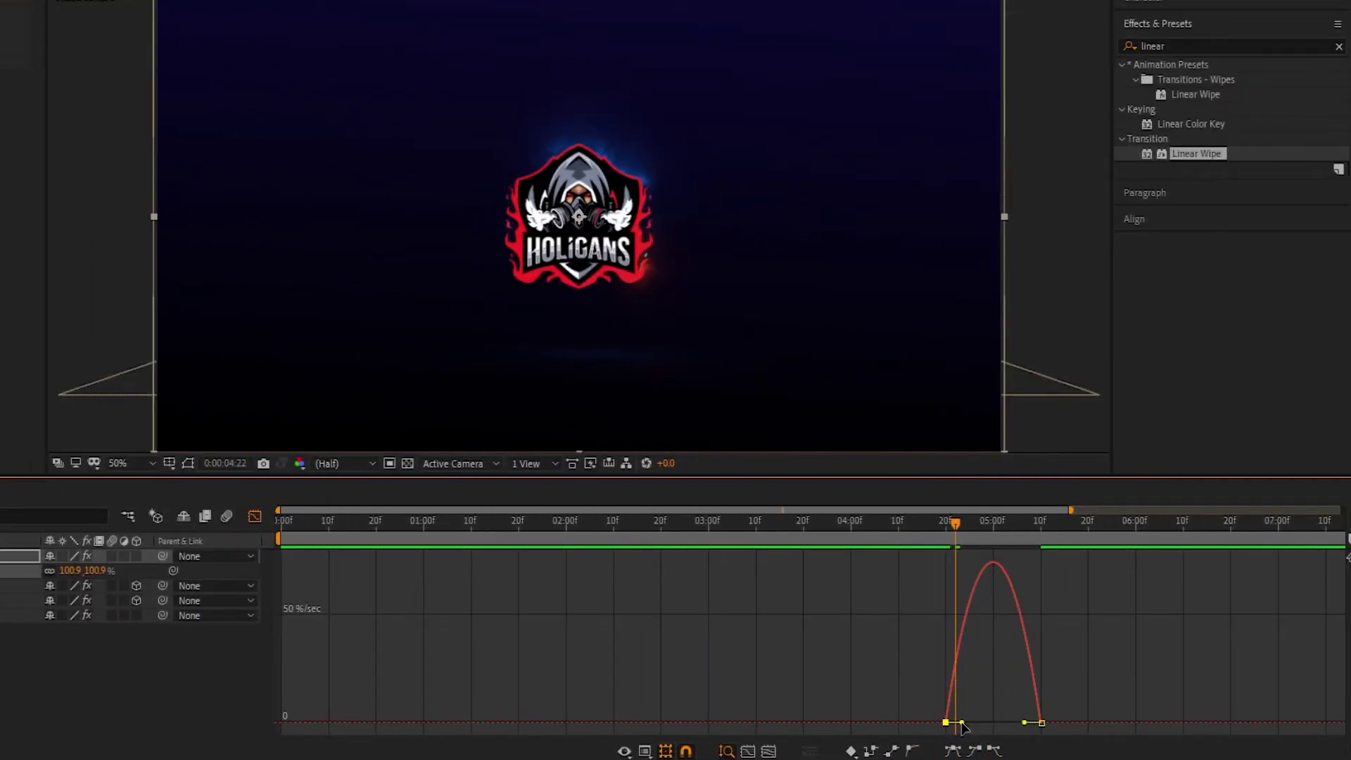
drag(990, 725, 1029, 723)
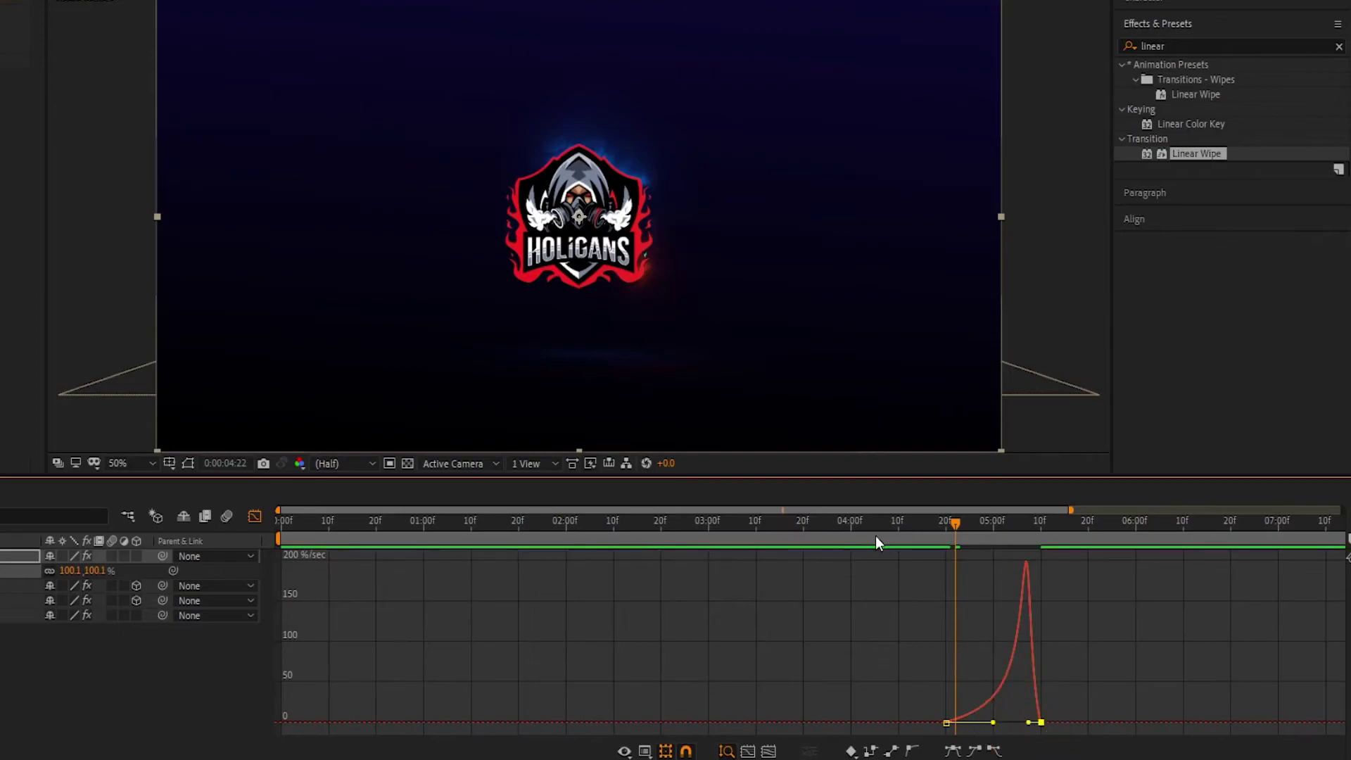
click(252, 515)
drag(952, 529, 821, 534)
key(space)
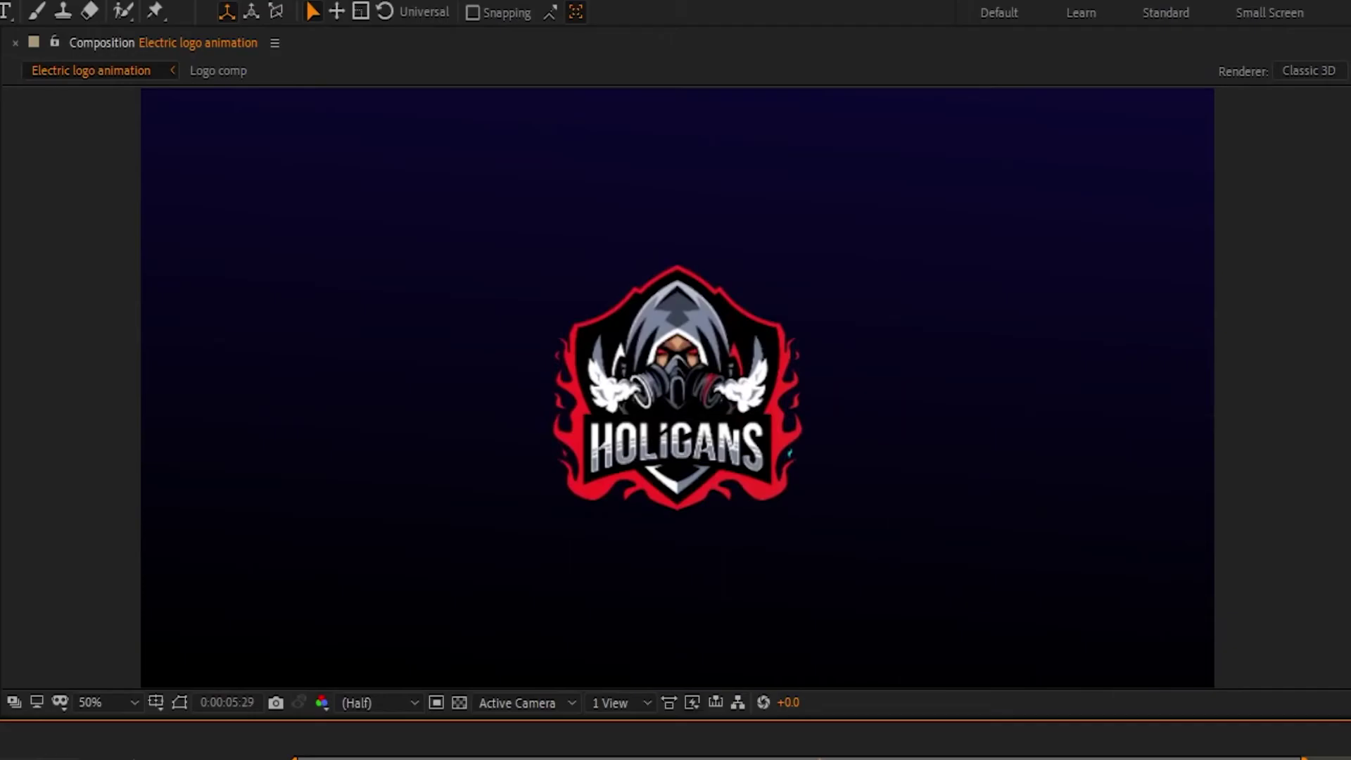
key(space)
drag(1344, 736, 1080, 548)
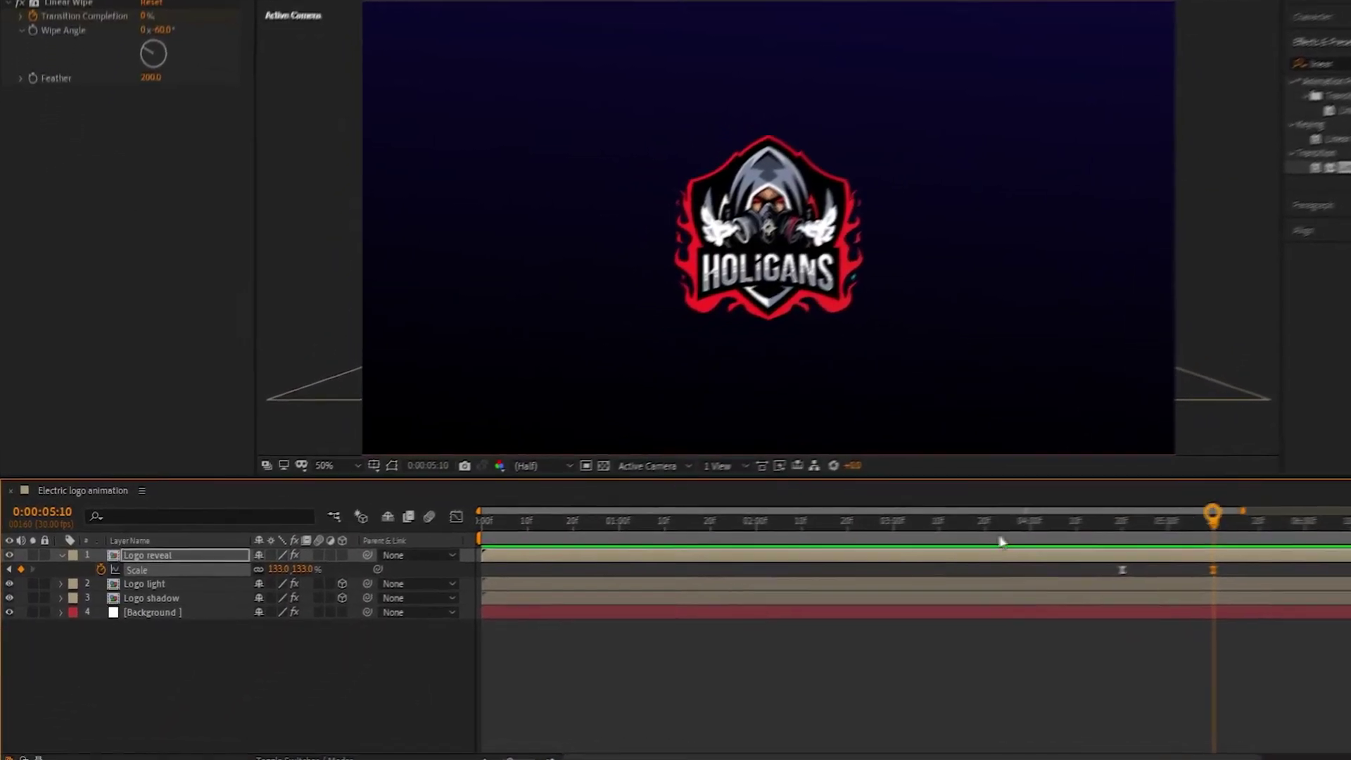
Step: Make the Logo reveal layer 3D and add a two-node camera named Camera 1 to the composition
click(253, 633)
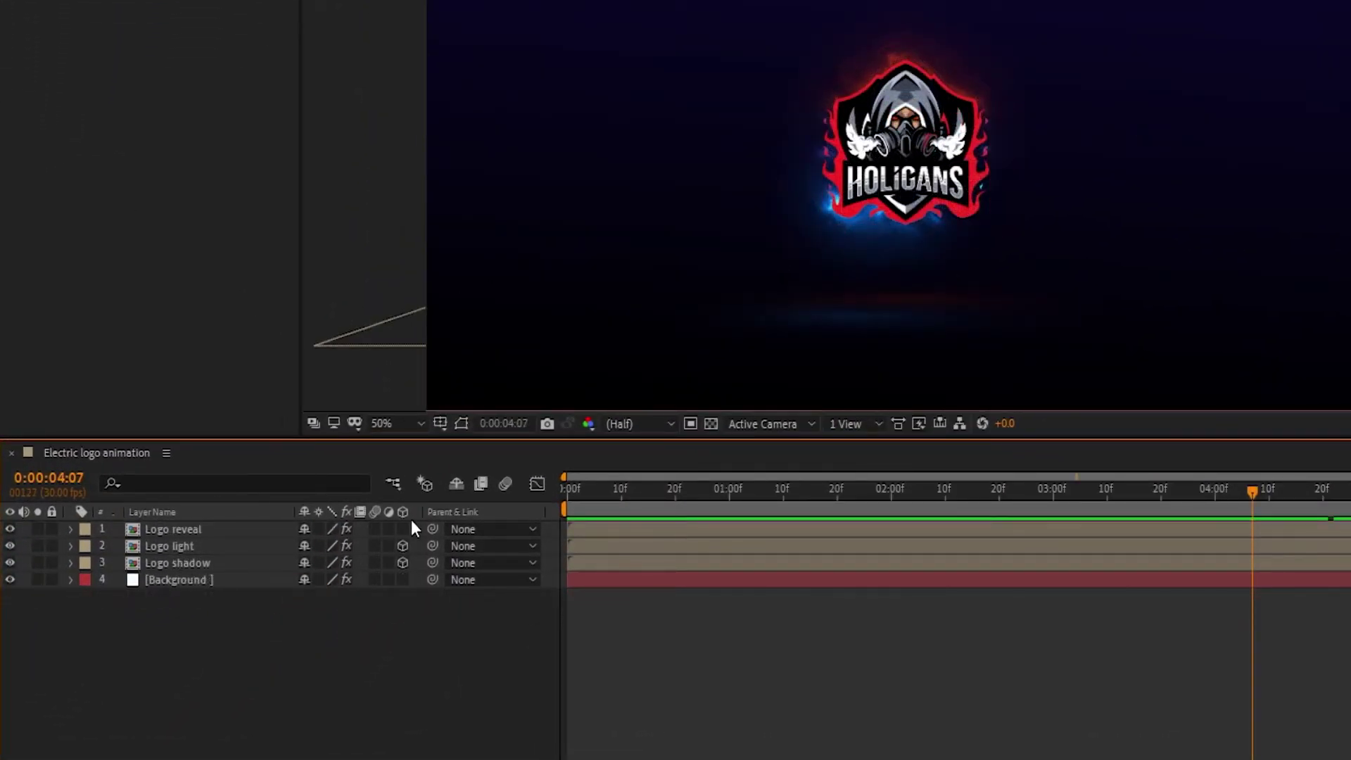
click(404, 529)
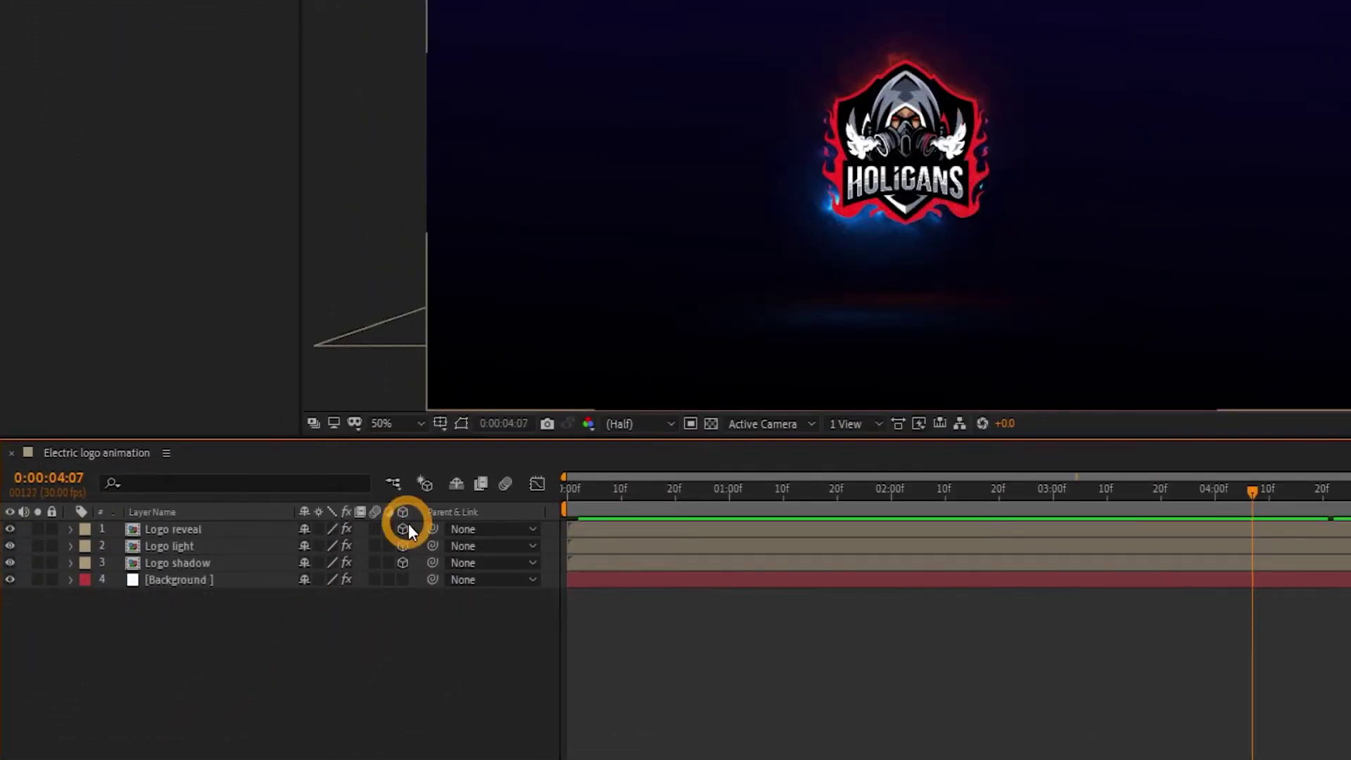
right_click(216, 633)
mouse_move(281, 417)
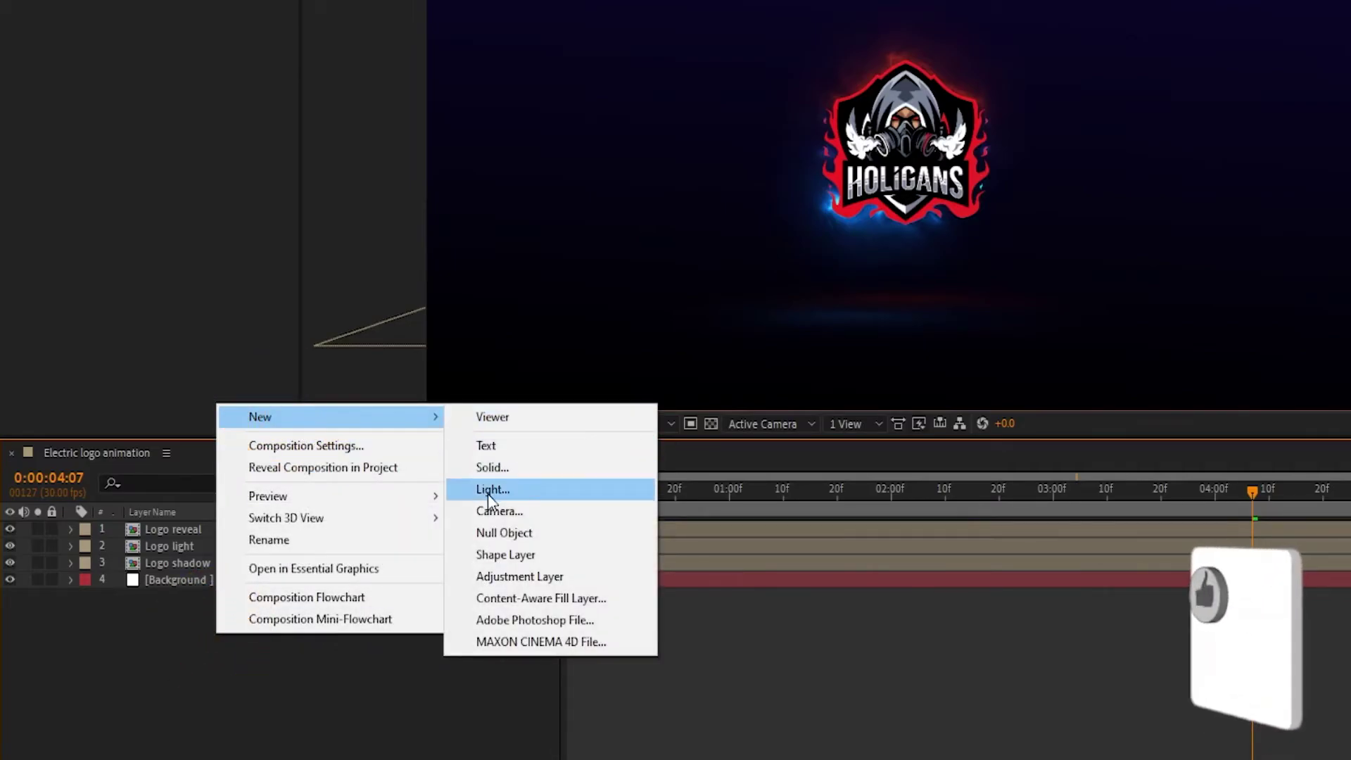
click(502, 511)
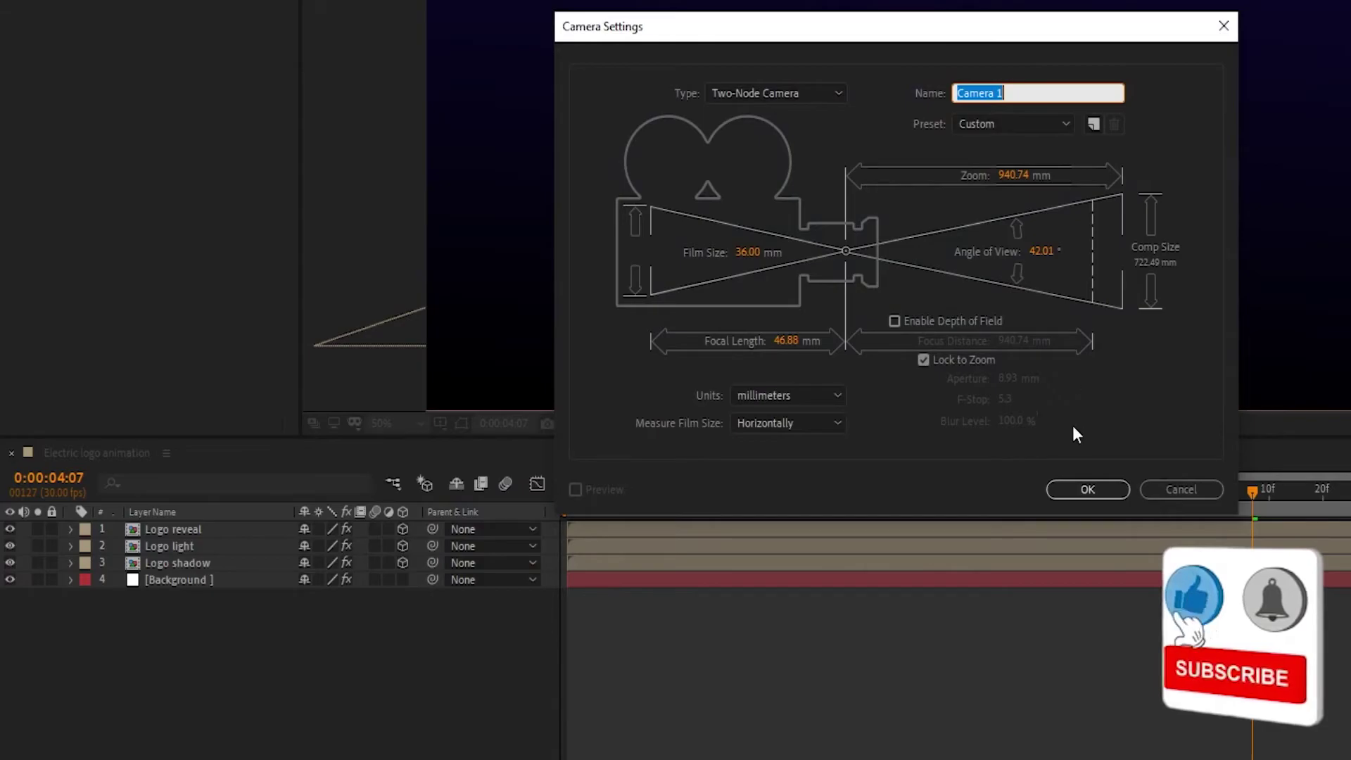
click(1087, 490)
Step: Add a 3D null object named controler and parent Camera 1 to it
right_click(235, 659)
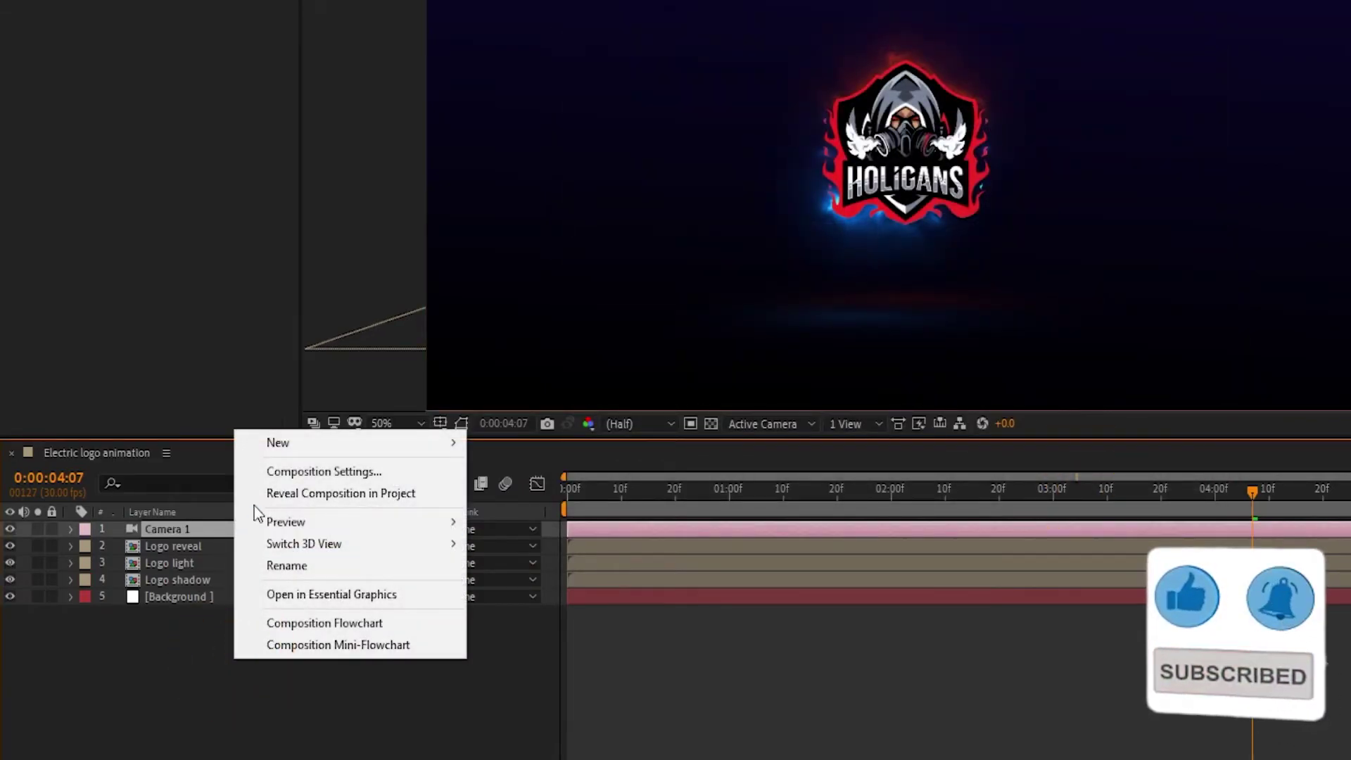
mouse_move(285, 443)
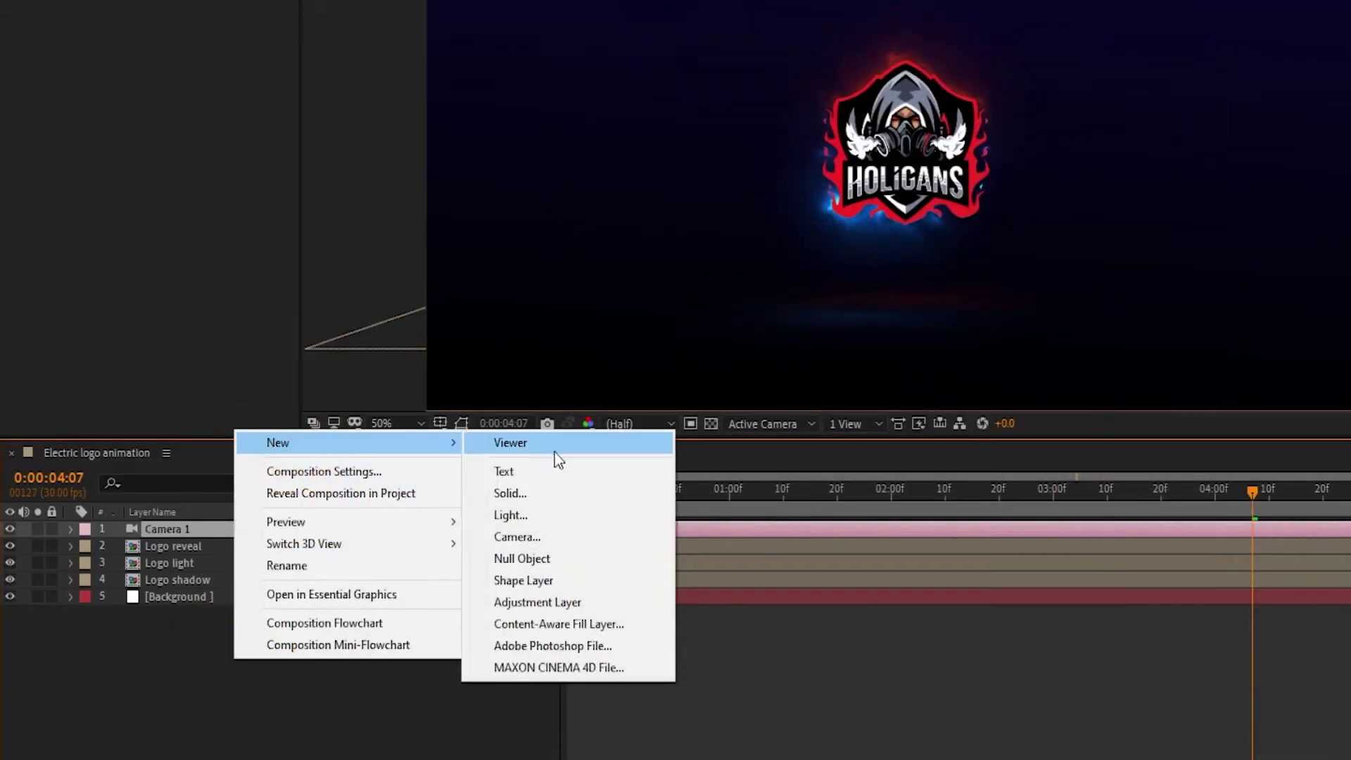
click(563, 558)
key(Return)
text(com)
click(258, 654)
click(197, 527)
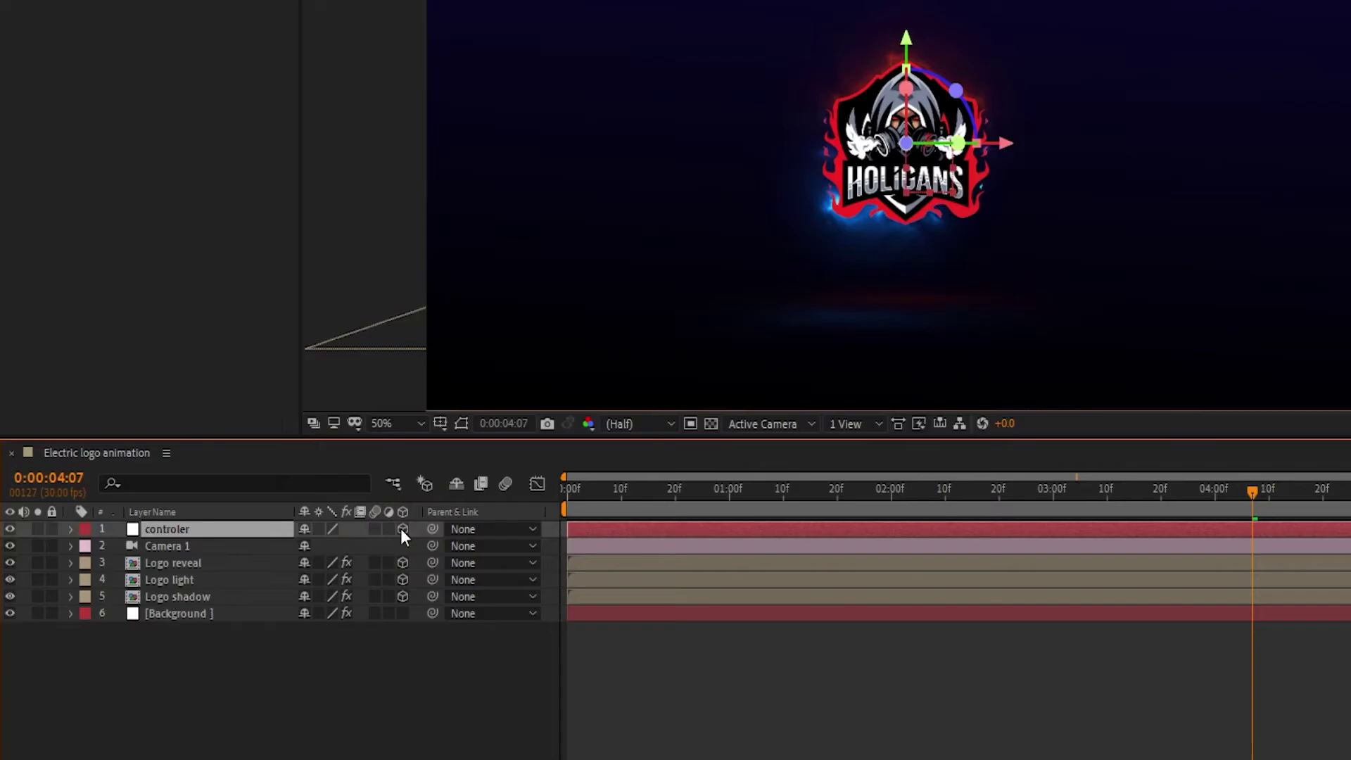
drag(434, 545, 227, 530)
Step: Extend the work area so it spans the whole composition
drag(1253, 494, 1279, 472)
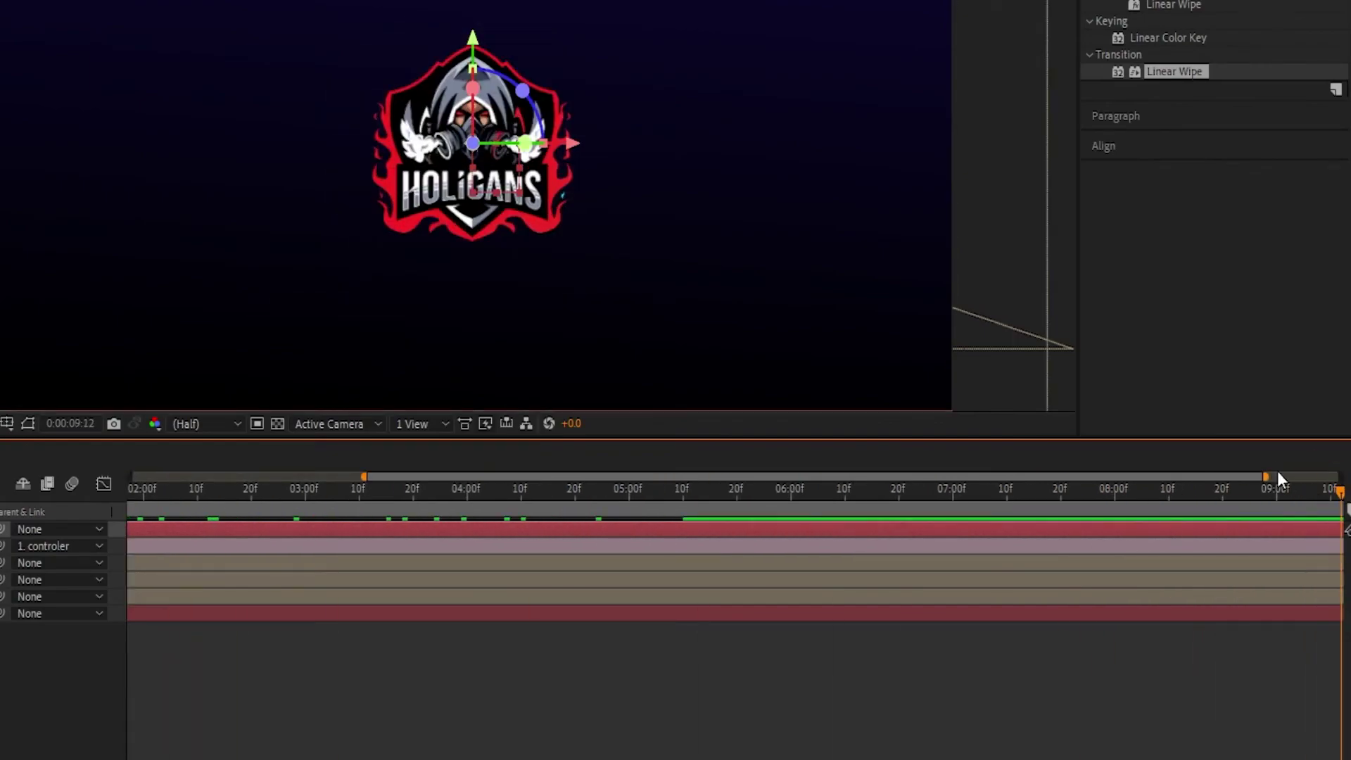
drag(364, 477, 129, 477)
drag(1266, 477, 1341, 479)
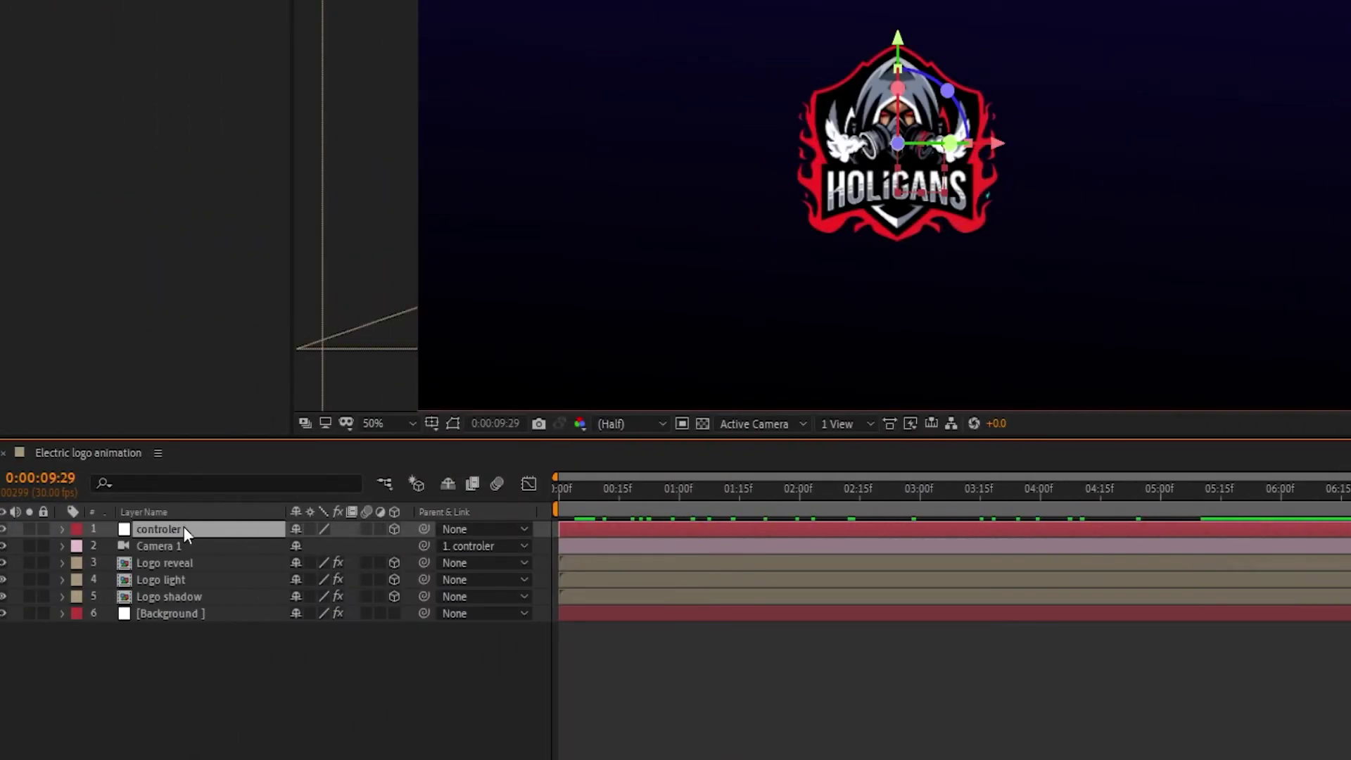
Step: Animate the controler null's Position with keyframes at 9:29 and 0:00, changing its Z value at 0:00
key(p)
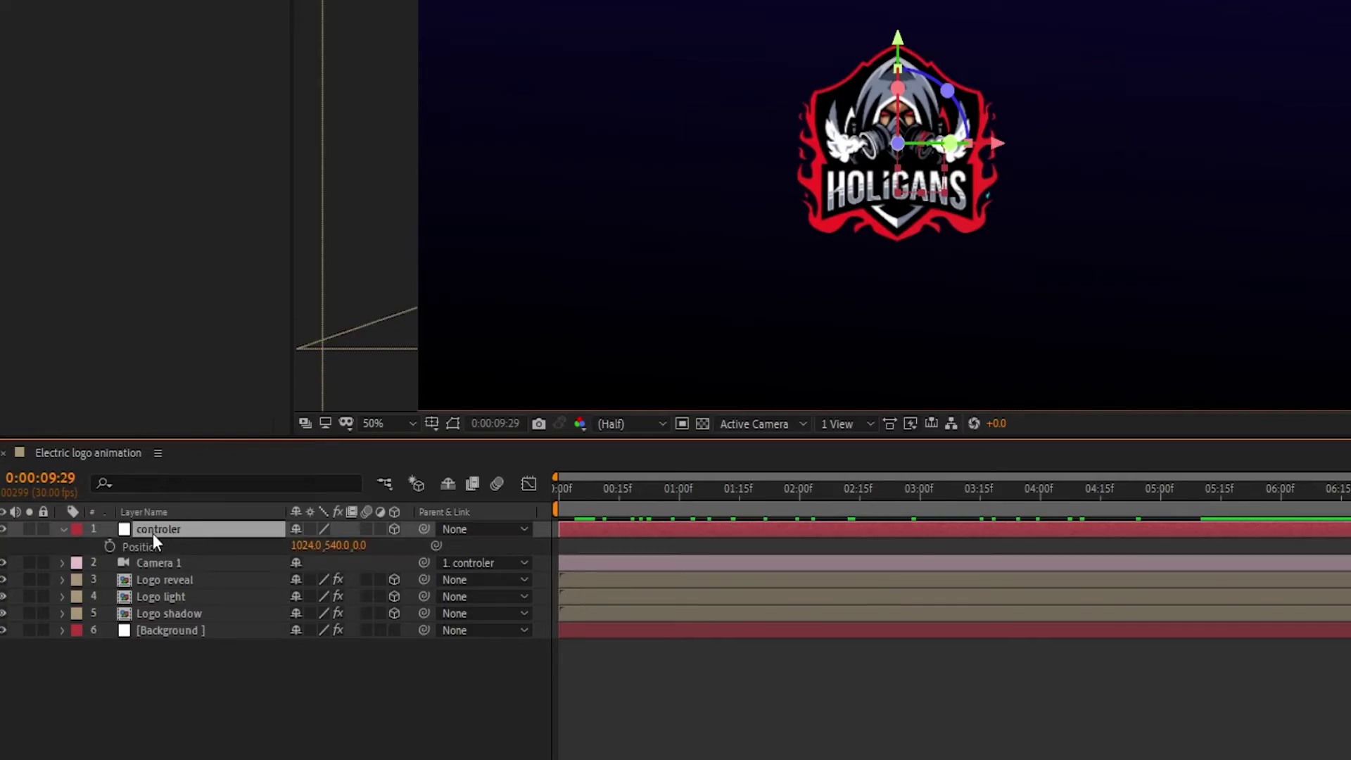
click(108, 546)
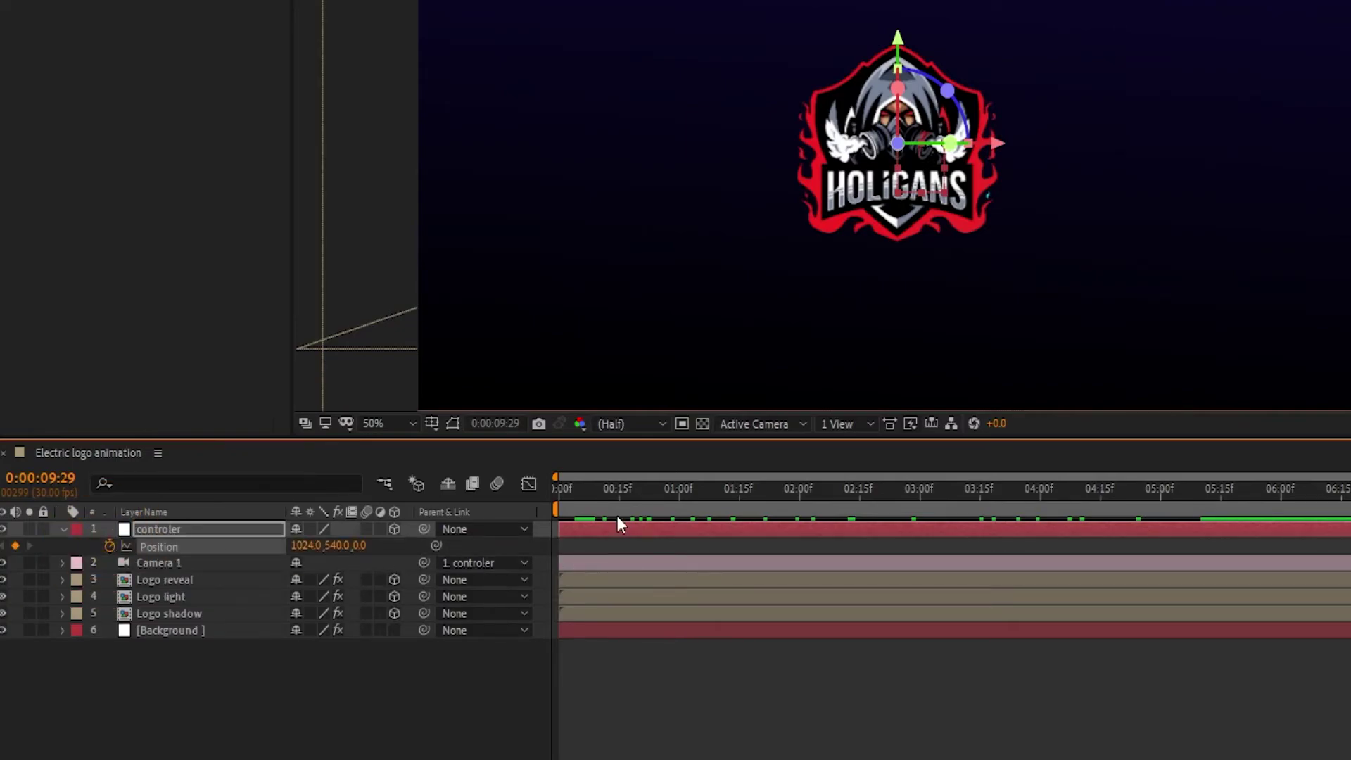
drag(609, 493, 550, 488)
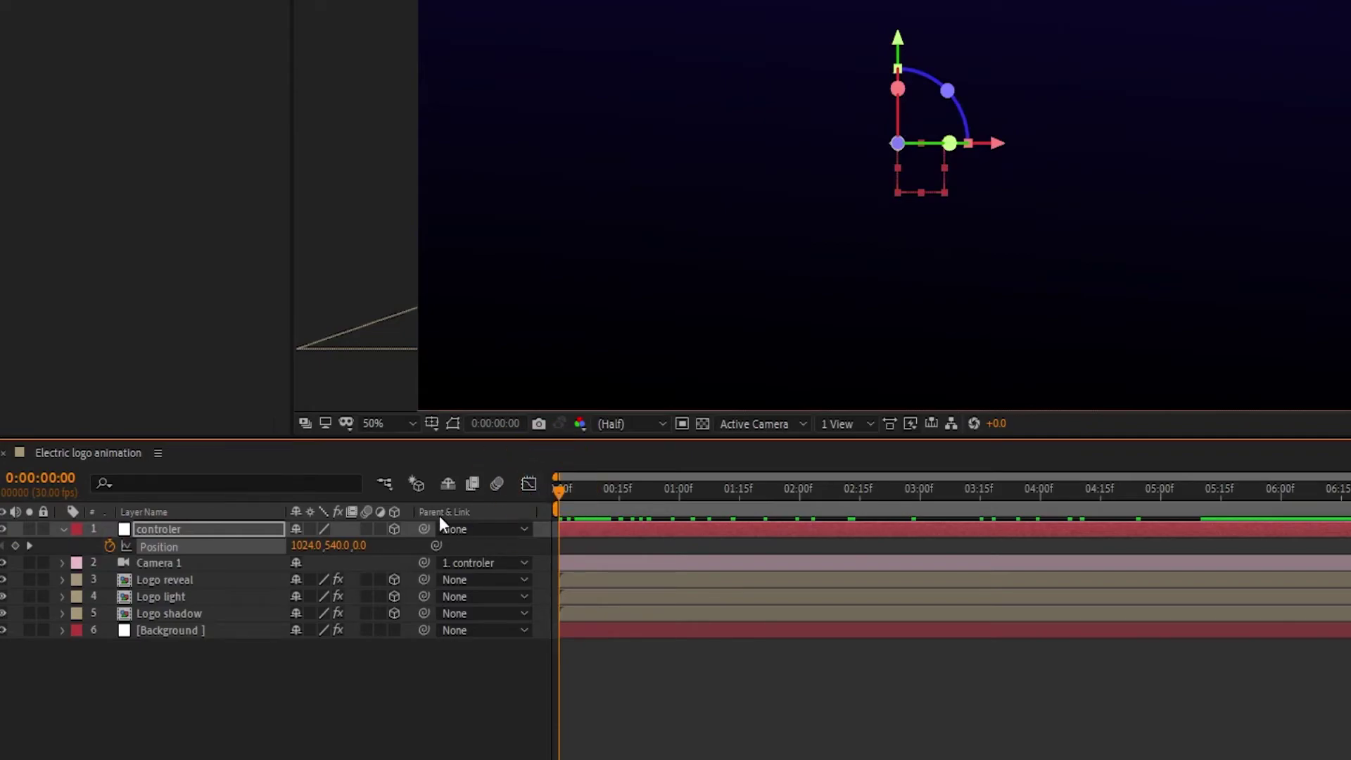
key(comma)
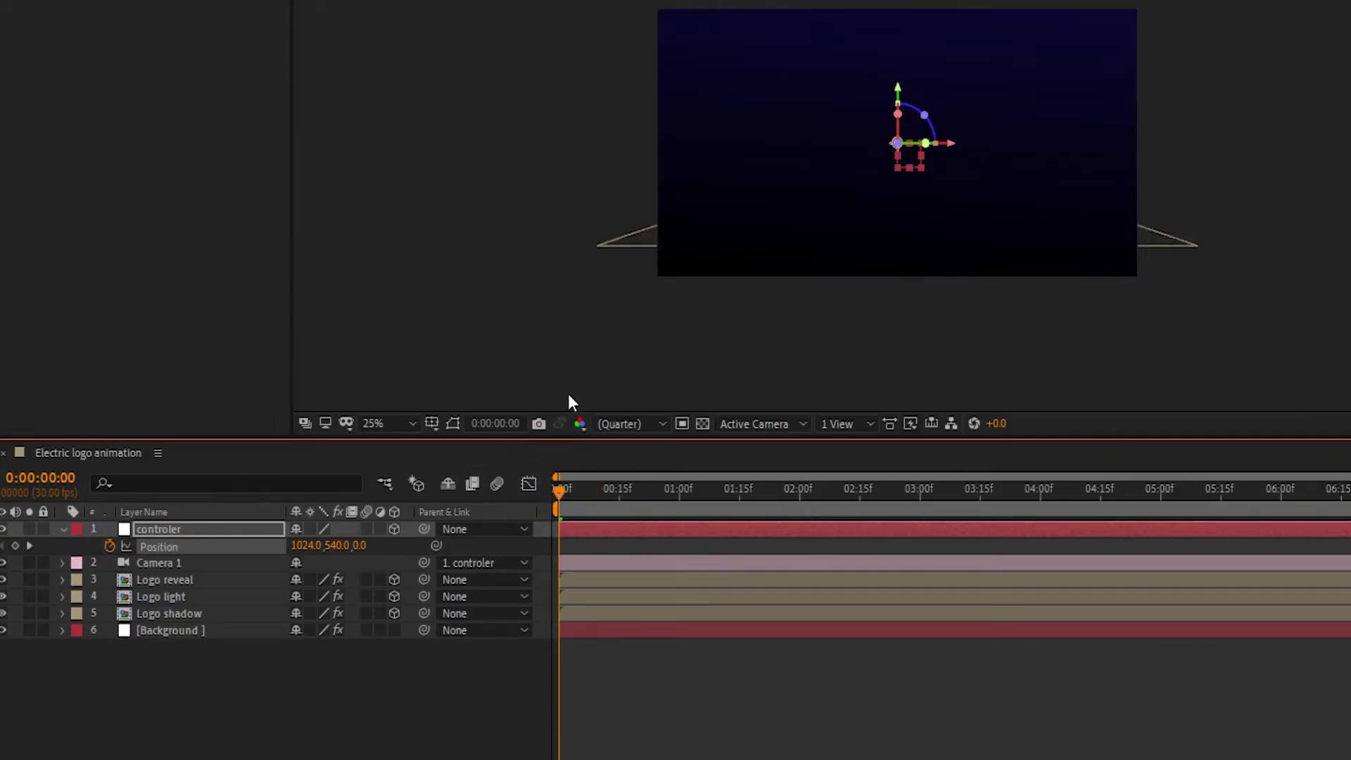
drag(359, 556, 538, 520)
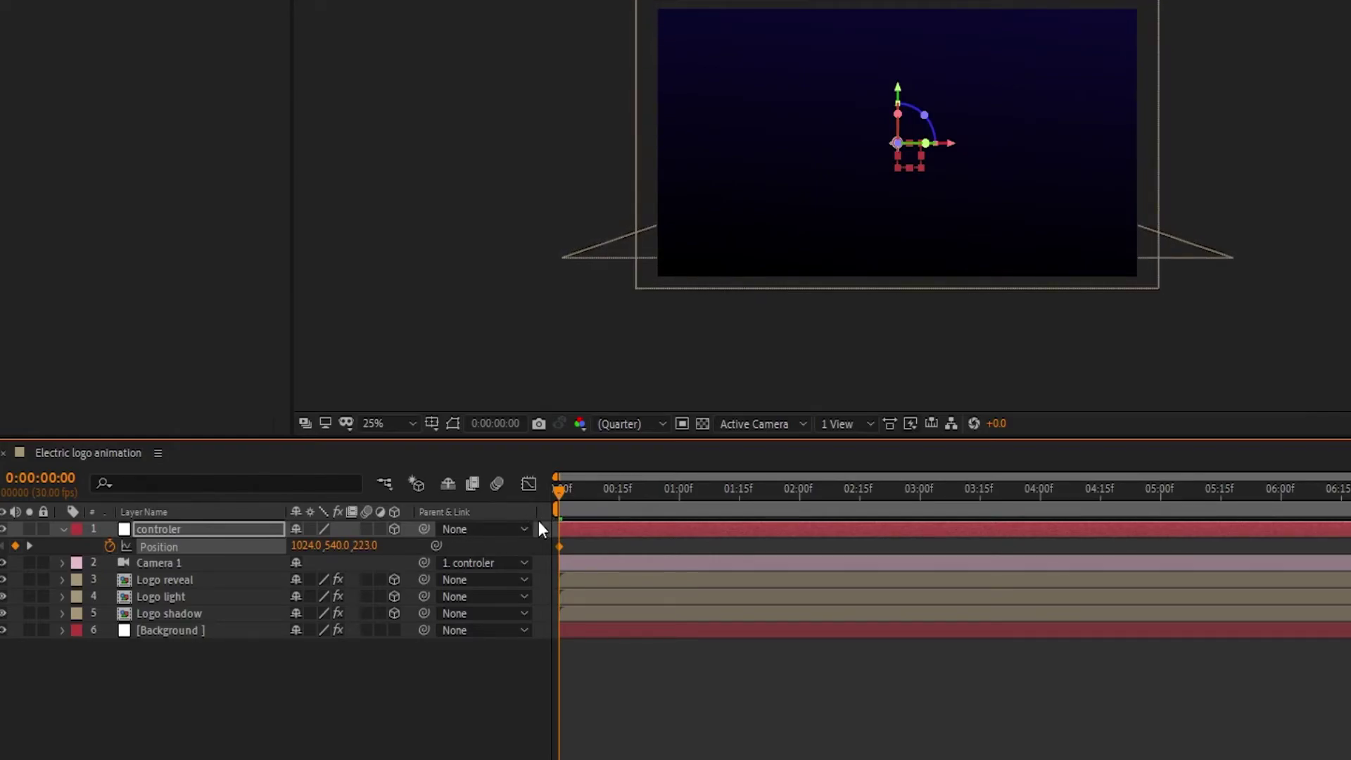
drag(364, 548, 393, 544)
Step: Add an adjustment layer to the composition and apply the Curves effect to it
right_click(225, 676)
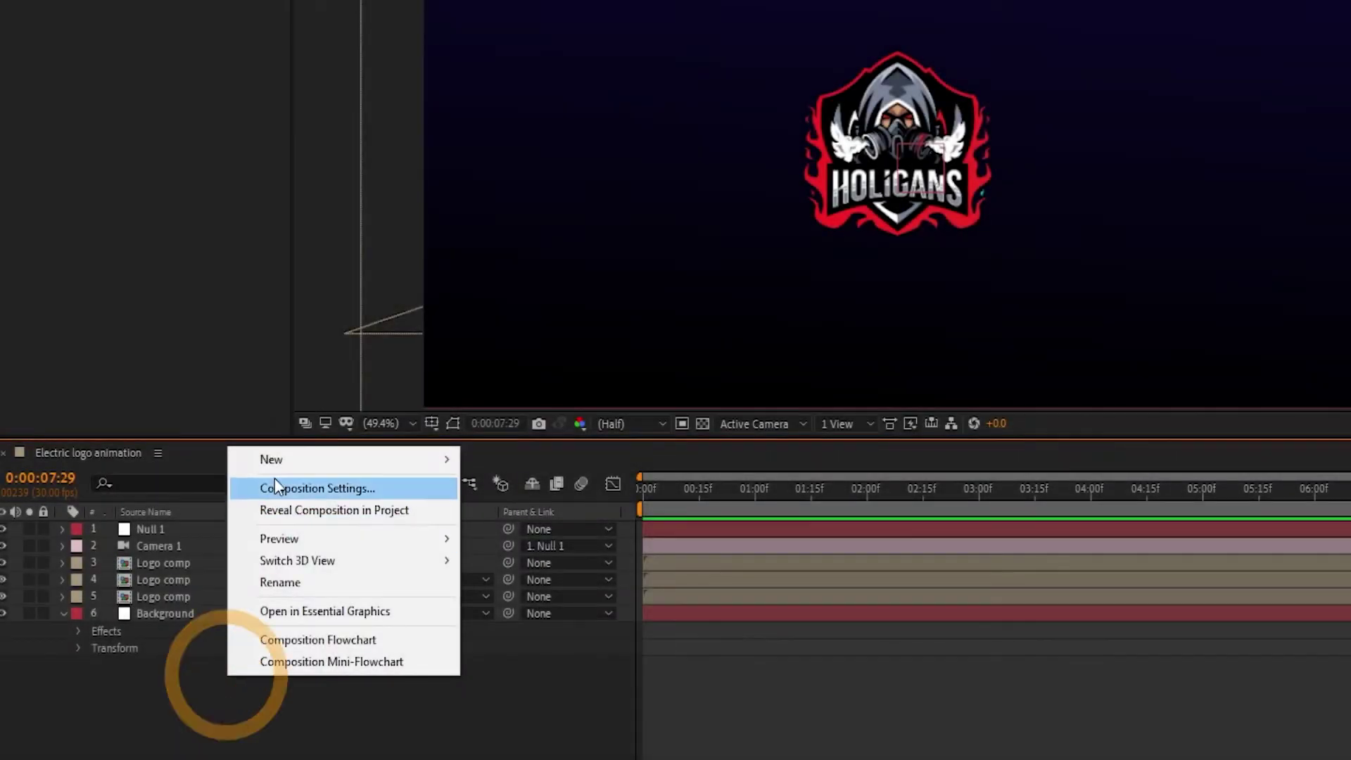
click(293, 453)
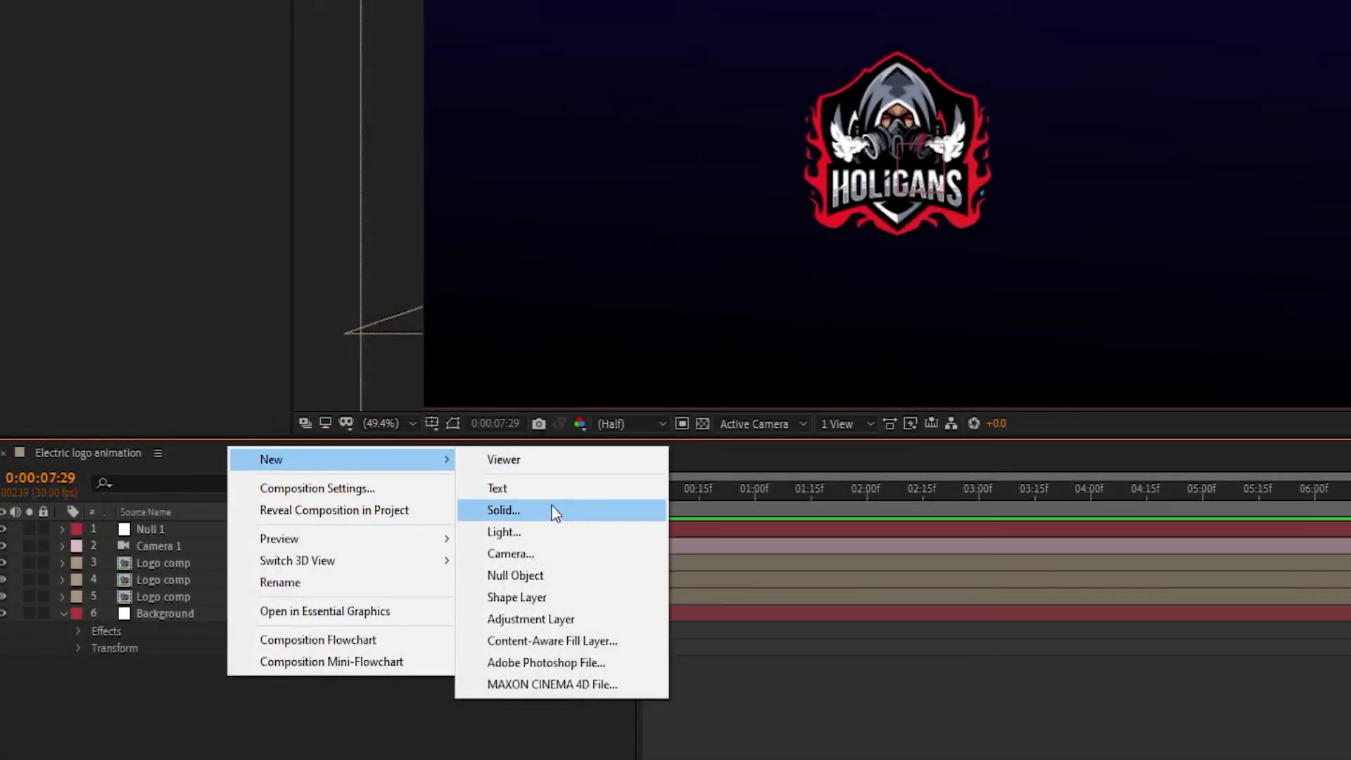
click(538, 619)
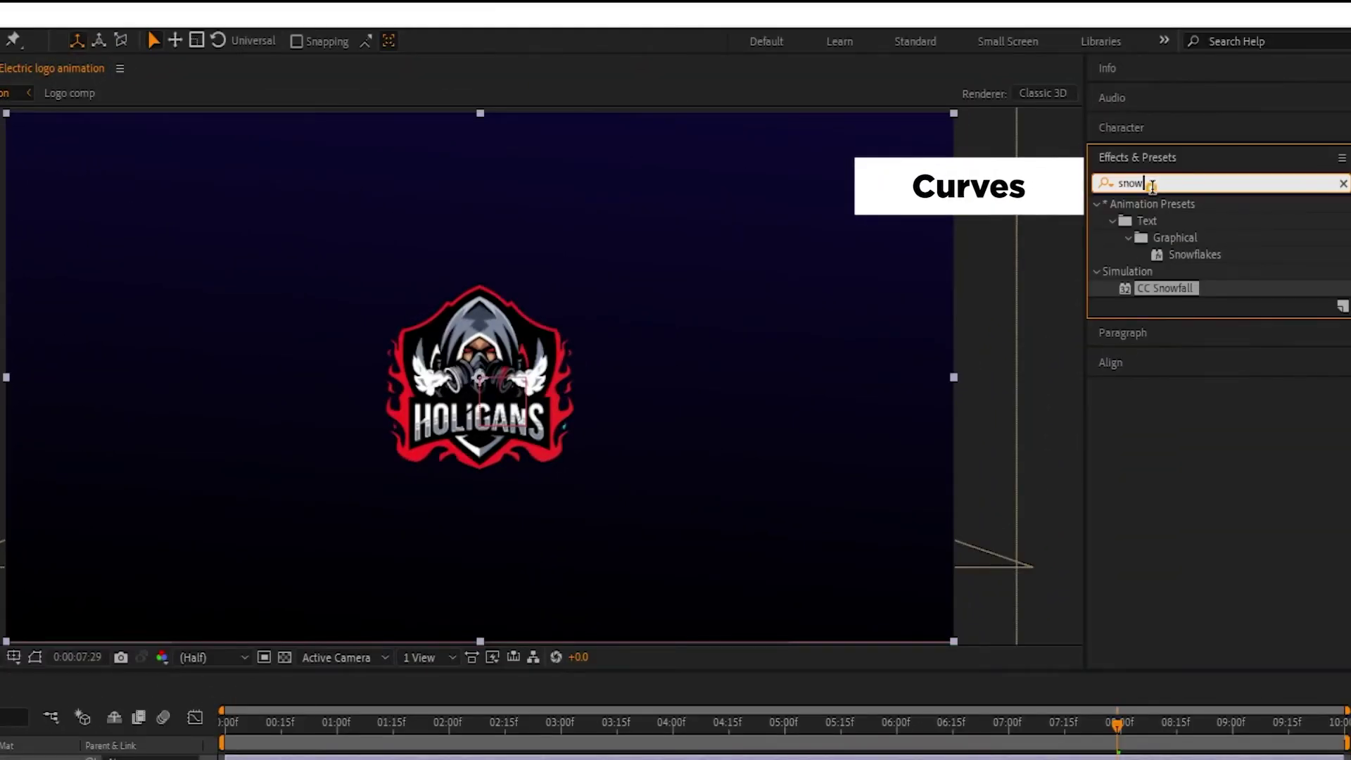
text(curves)
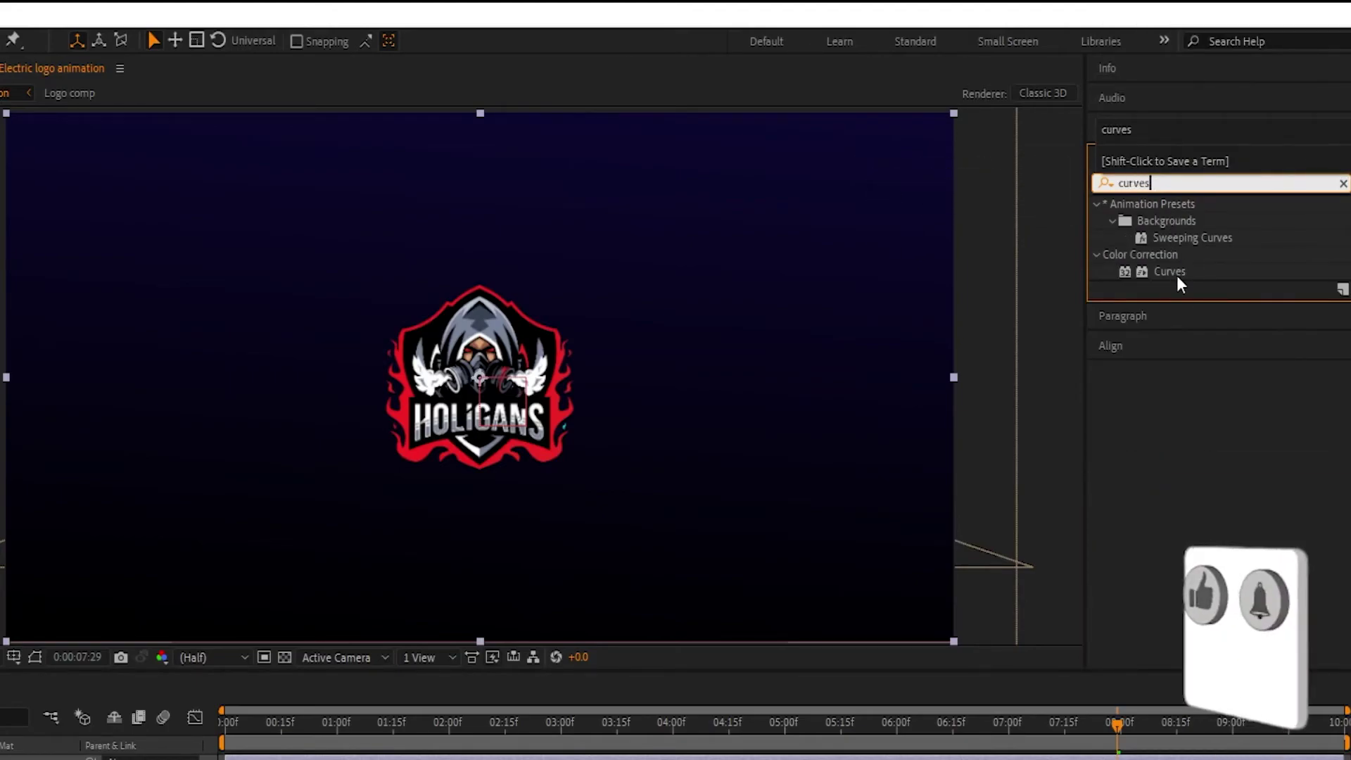
drag(1171, 274, 219, 513)
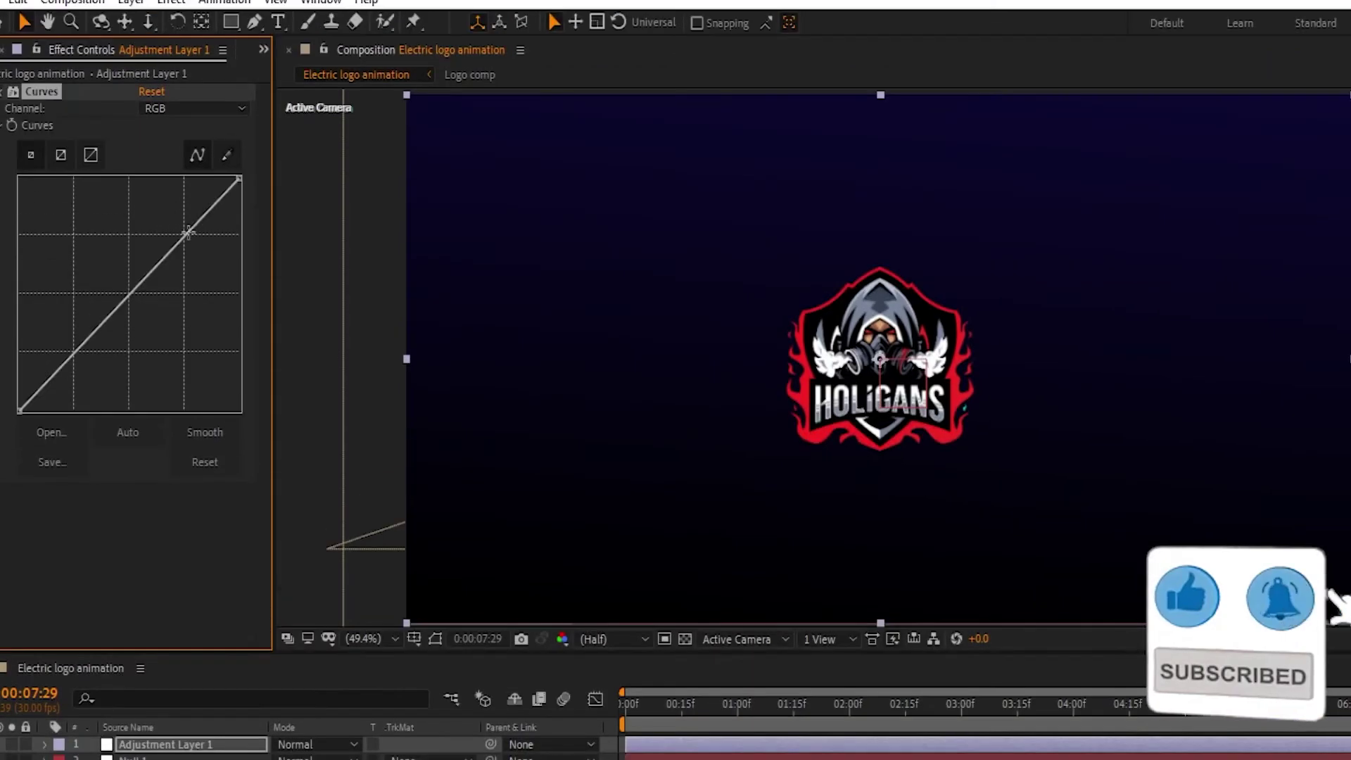
Step: Shape the adjustment layer's RGB curve by lifting the upper tones and holding the shadows near the diagonal
drag(183, 19, 176, 8)
drag(174, 227, 171, 240)
click(163, 238)
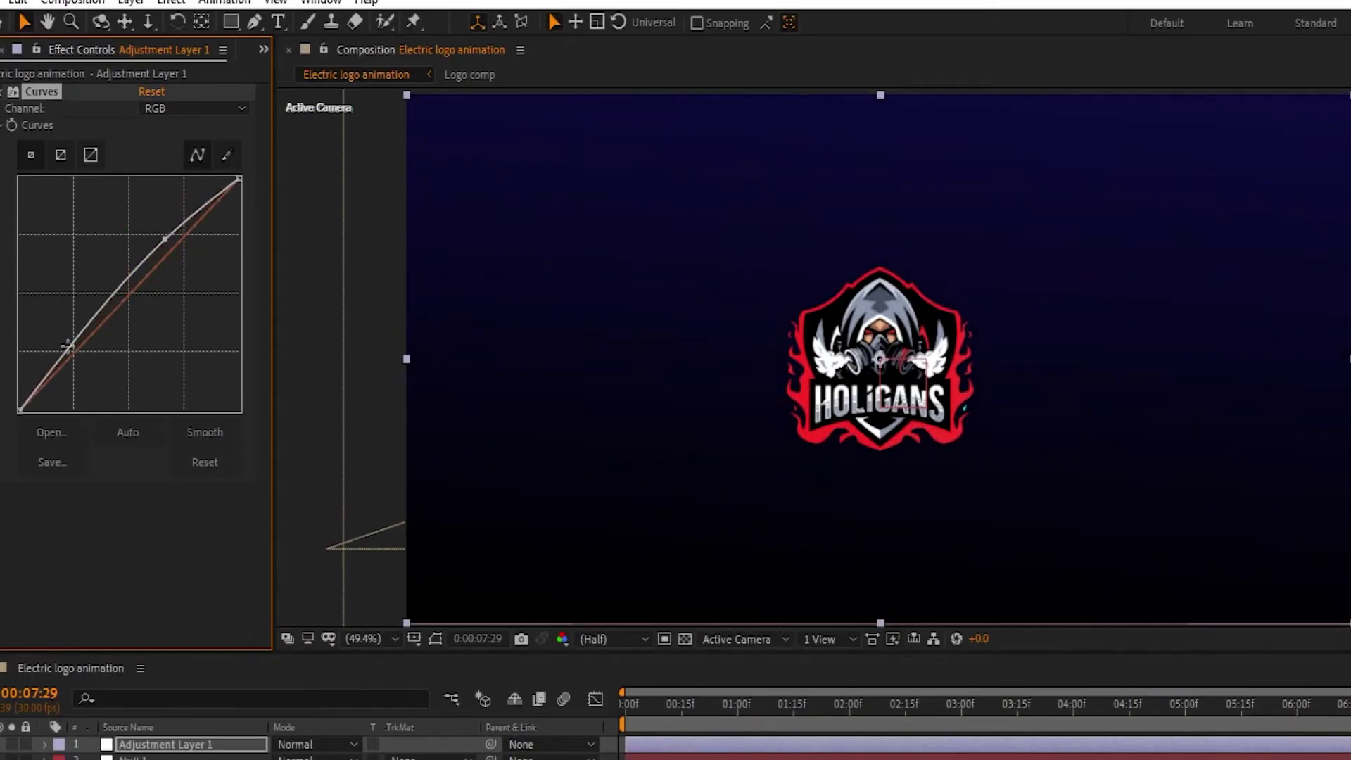
mouse_move(83, 344)
mouse_down()
mouse_move(100, 356)
mouse_move(77, 343)
mouse_up()
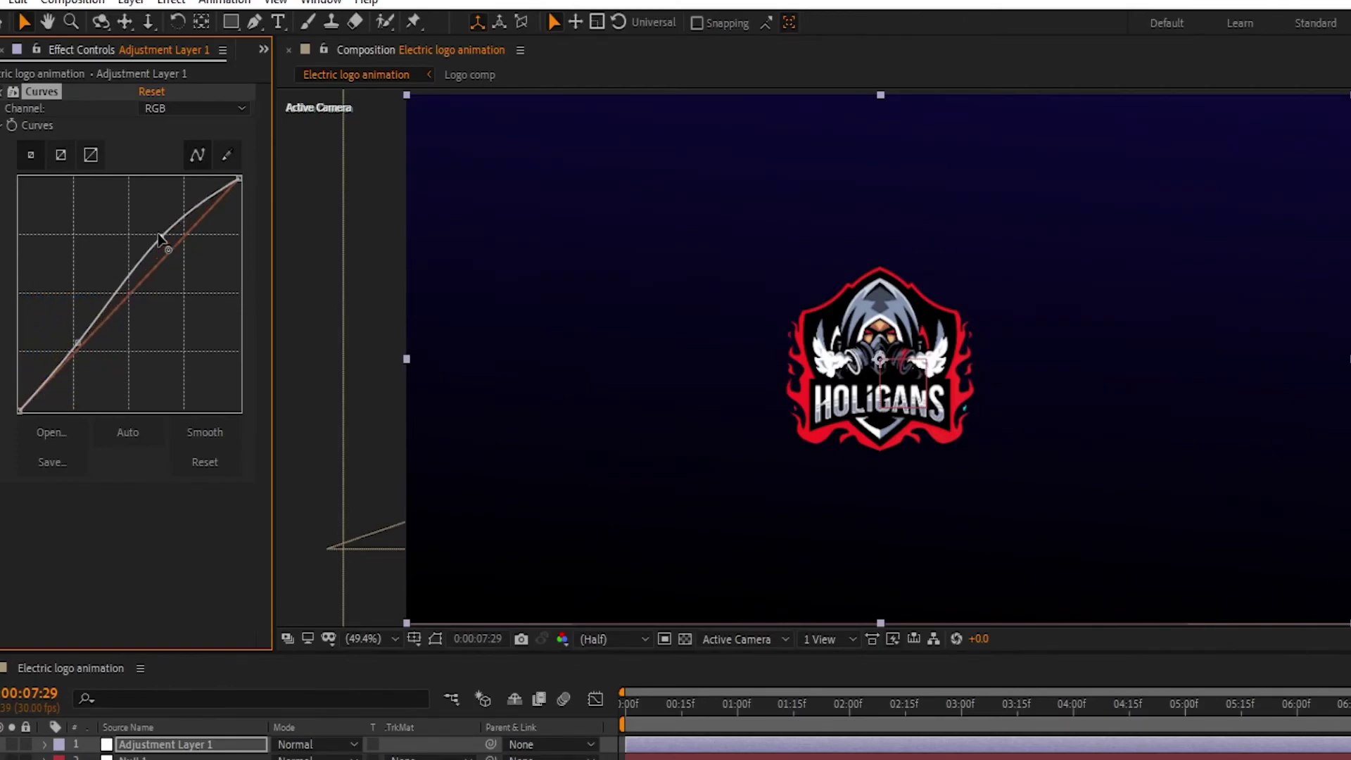
Step: Apply the CC Light Sweep effect to the Logo reveal layer
click(176, 578)
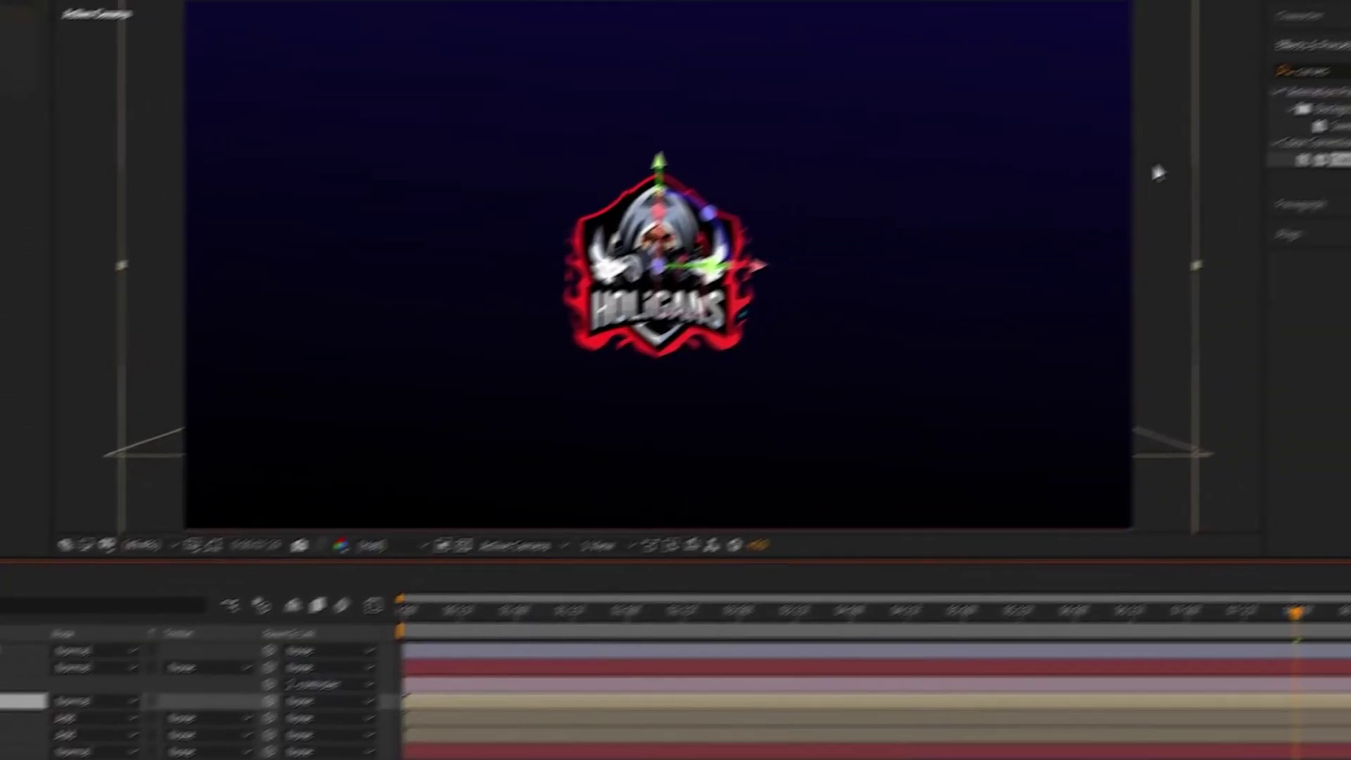
text(cc light)
drag(1191, 263, 170, 597)
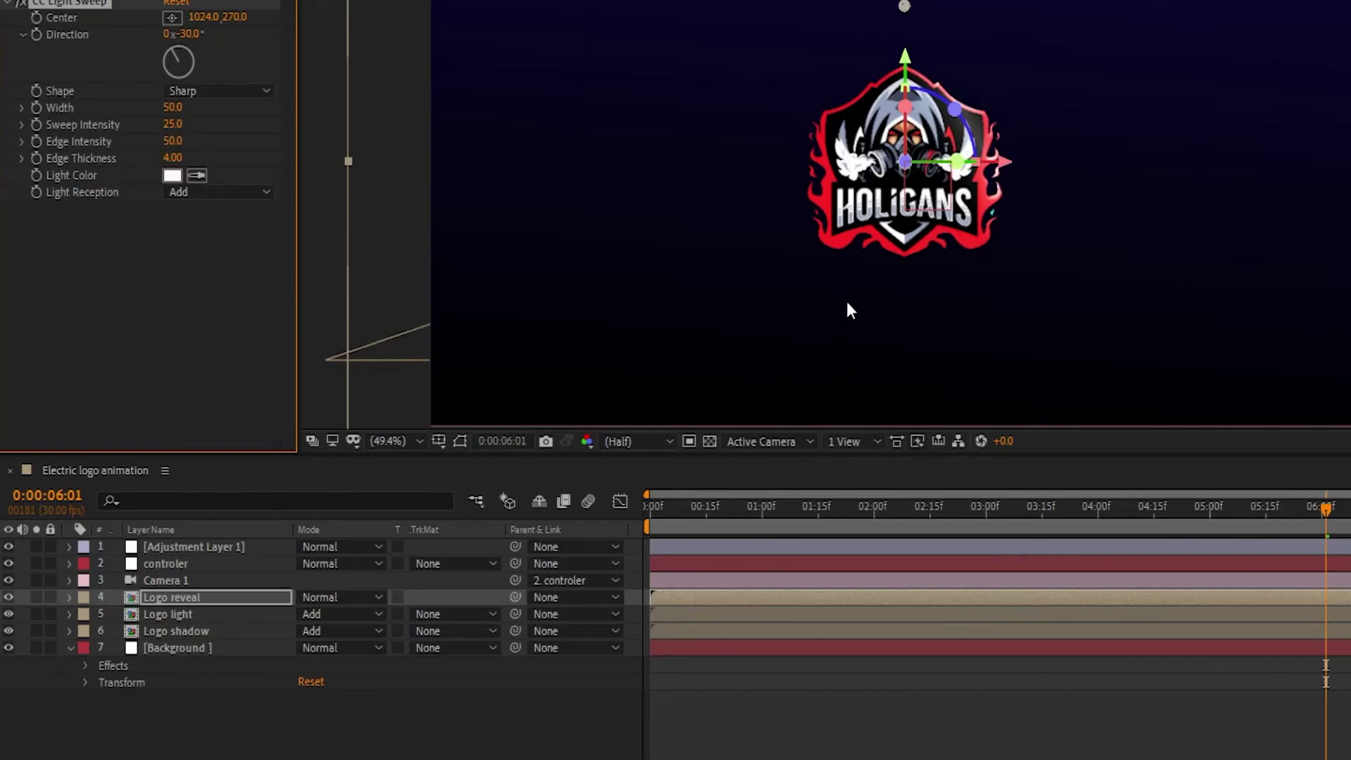
Step: Place the light sweep's center at about 877.7, 285.5 and set Sweep Intensity to 30, Edge Intensity to 100 and Edge Thickness to 3
drag(904, 5, 824, 12)
drag(170, 126, 179, 130)
click(175, 335)
text(309)
key(BackSpace)
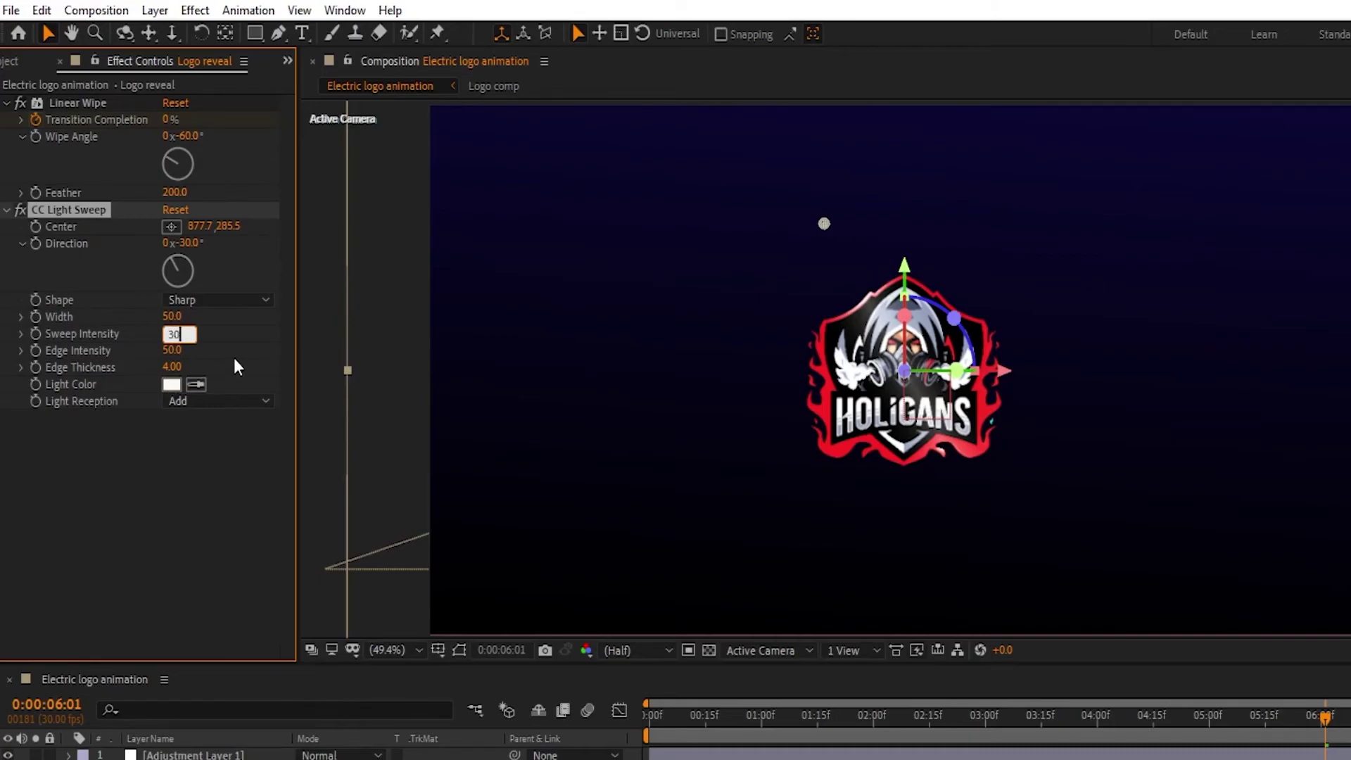
key(Return)
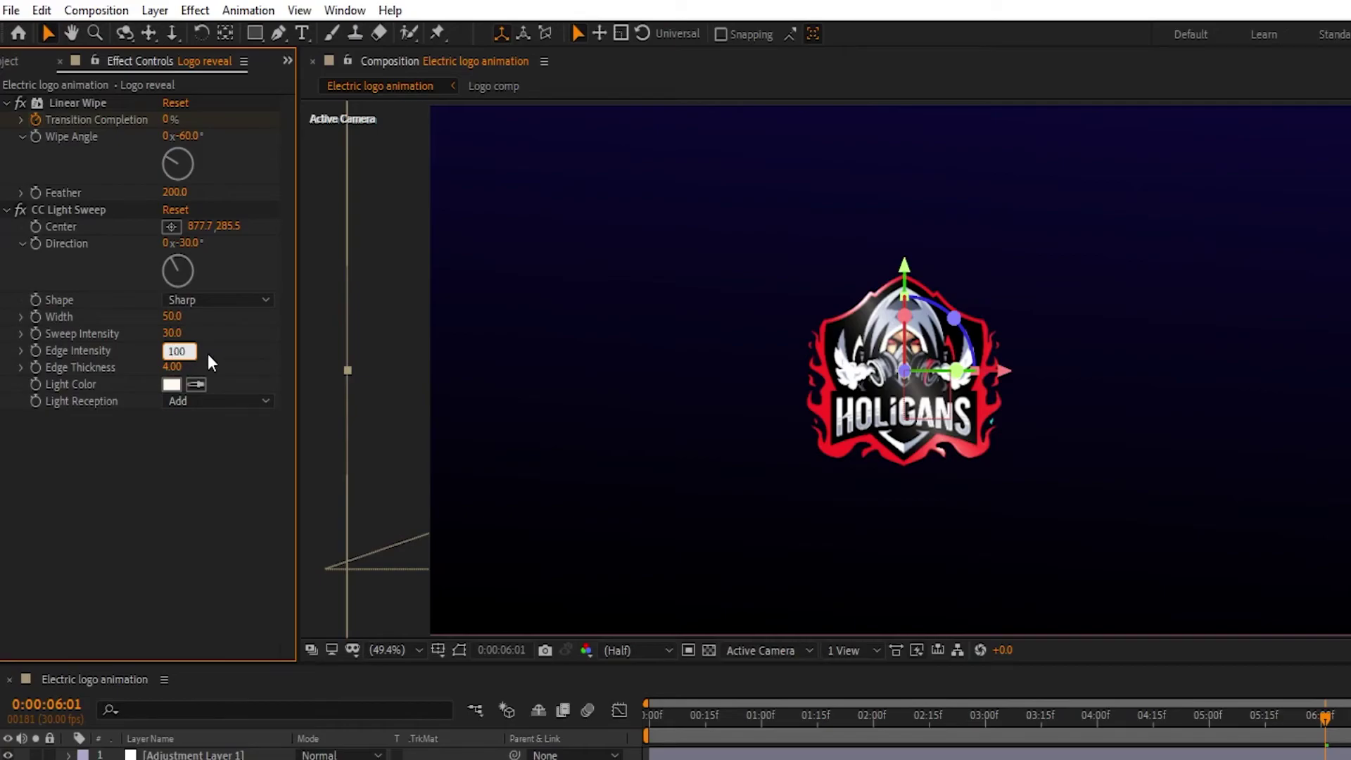
click(176, 367)
text(3)
key(Return)
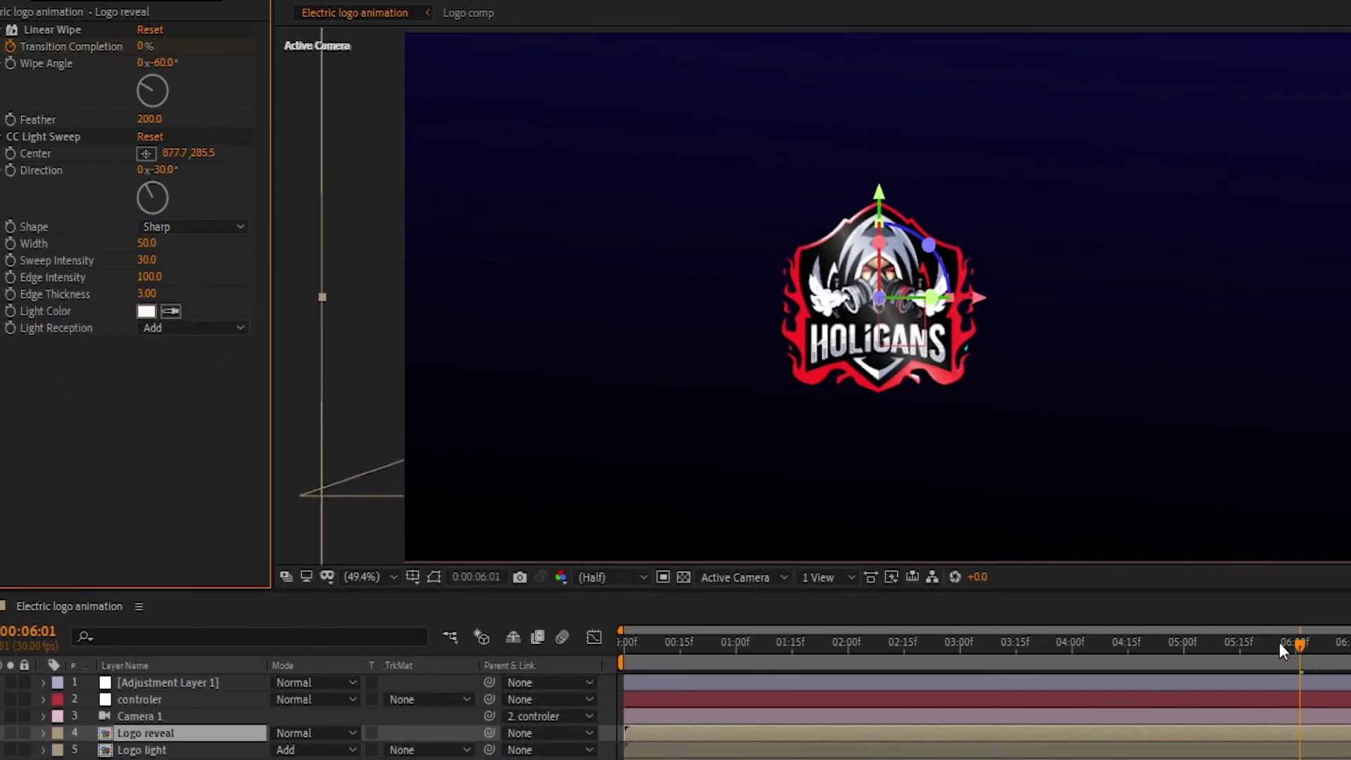
Step: Animate the light sweep's Center from about 89, 486.5 at 5:15 to about 1320.2, 177.4 at 6:15
drag(1305, 716, 1190, 719)
drag(1164, 644, 1240, 628)
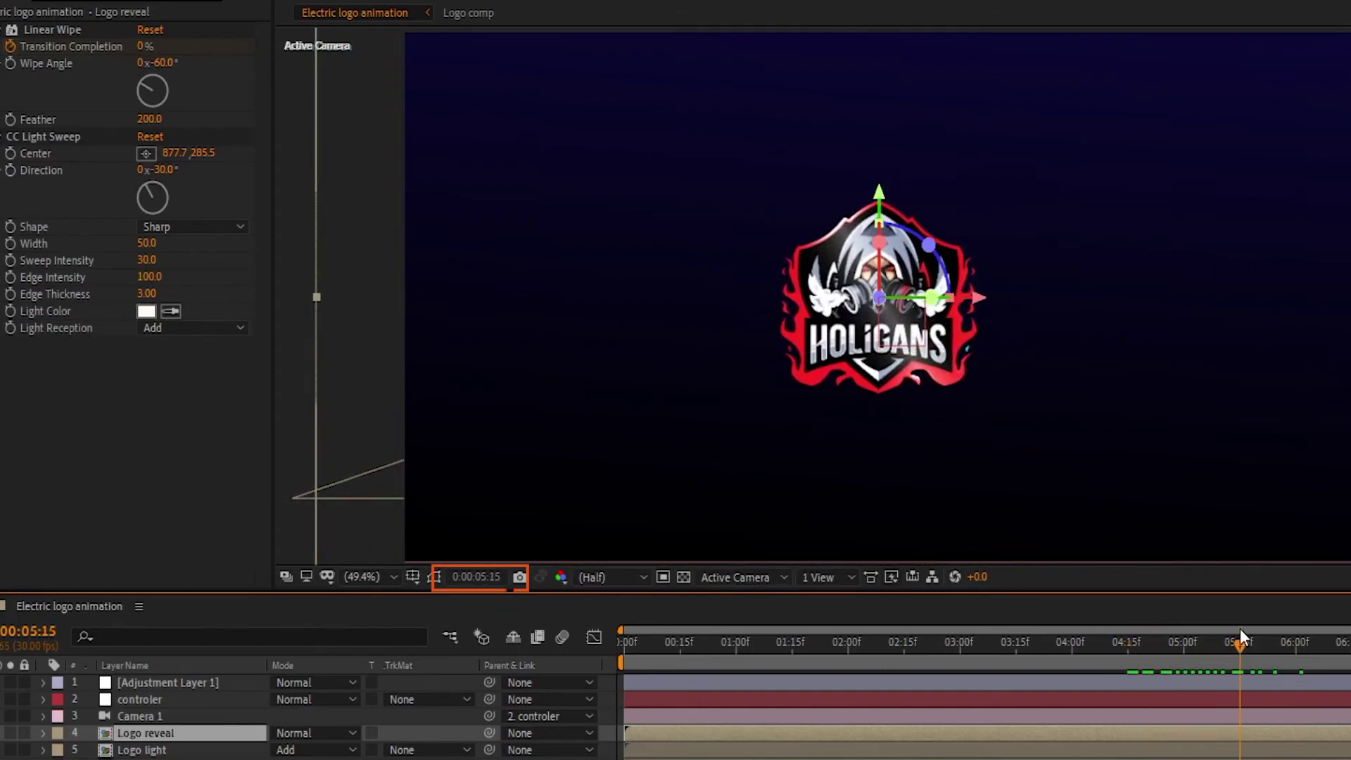
click(12, 158)
drag(802, 151, 544, 237)
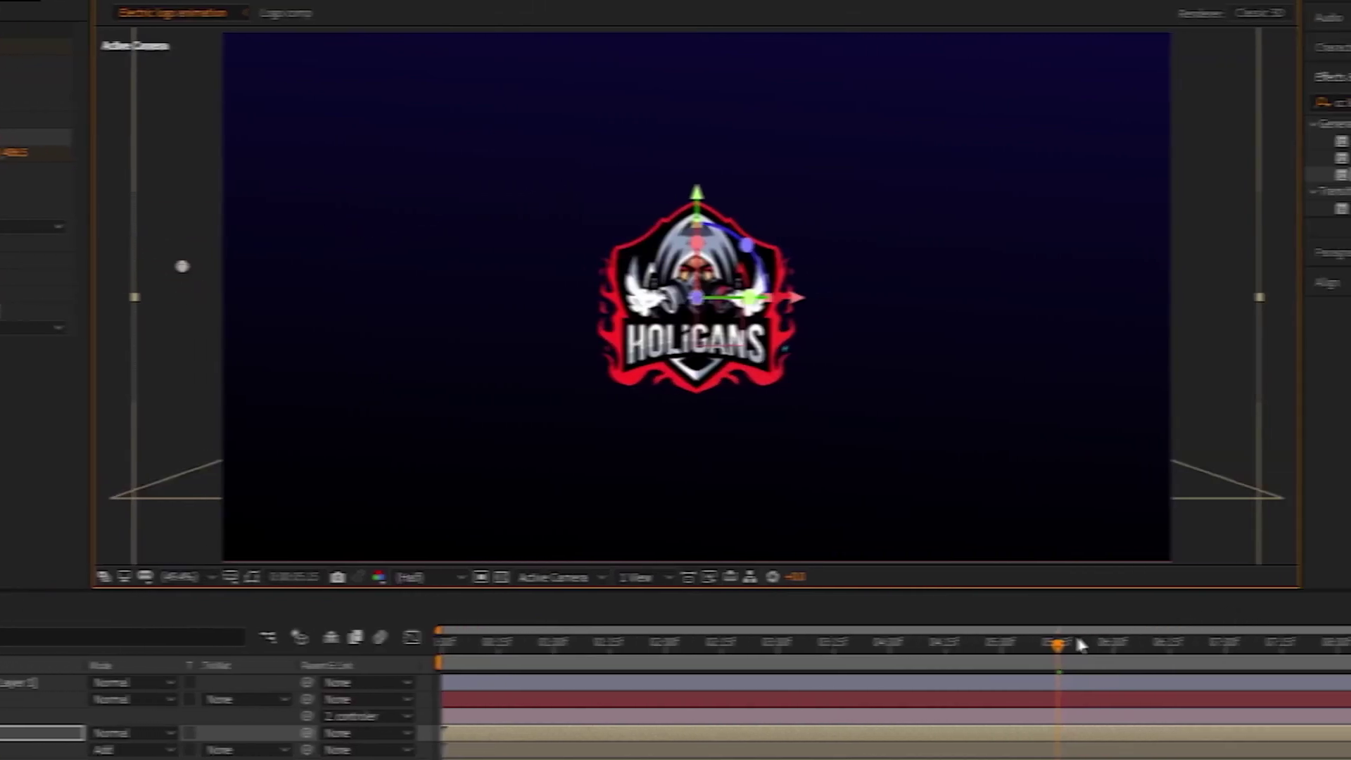
drag(1250, 640, 1125, 631)
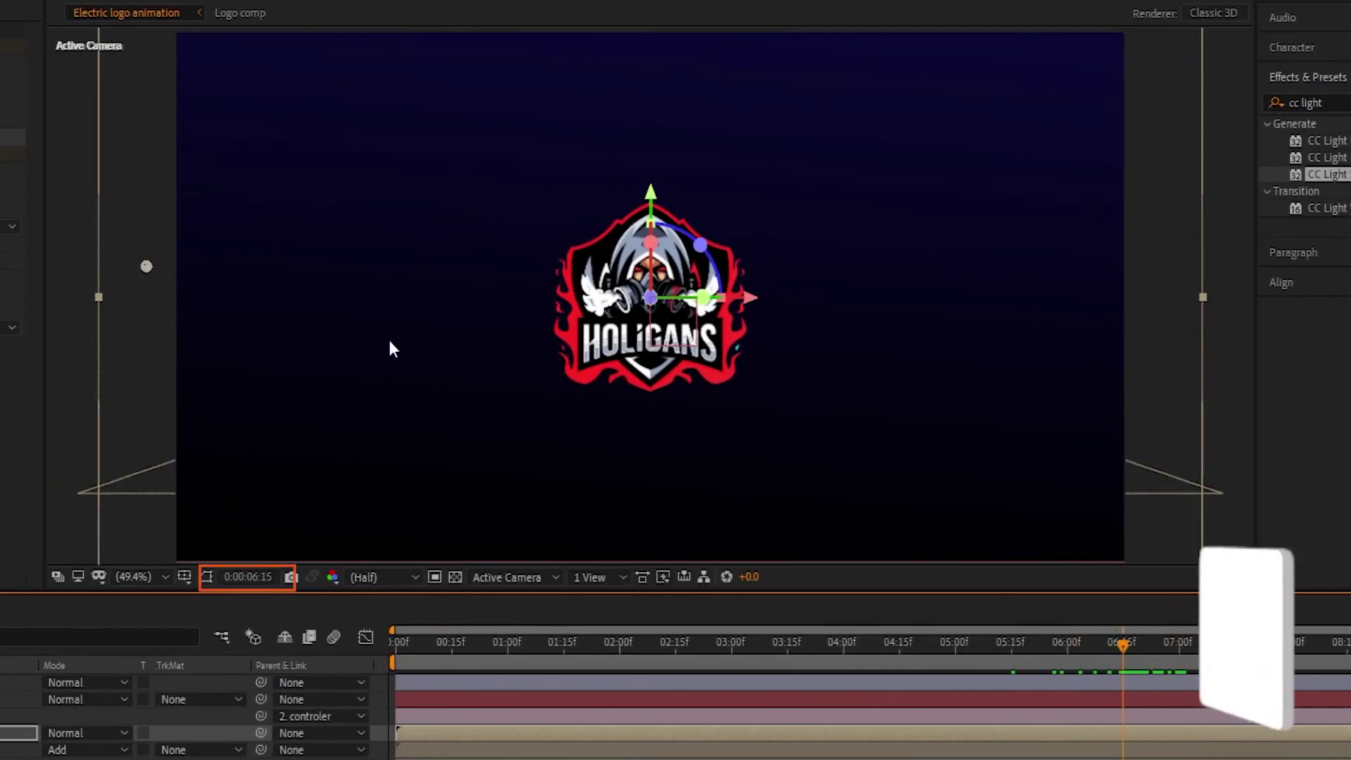
click(151, 269)
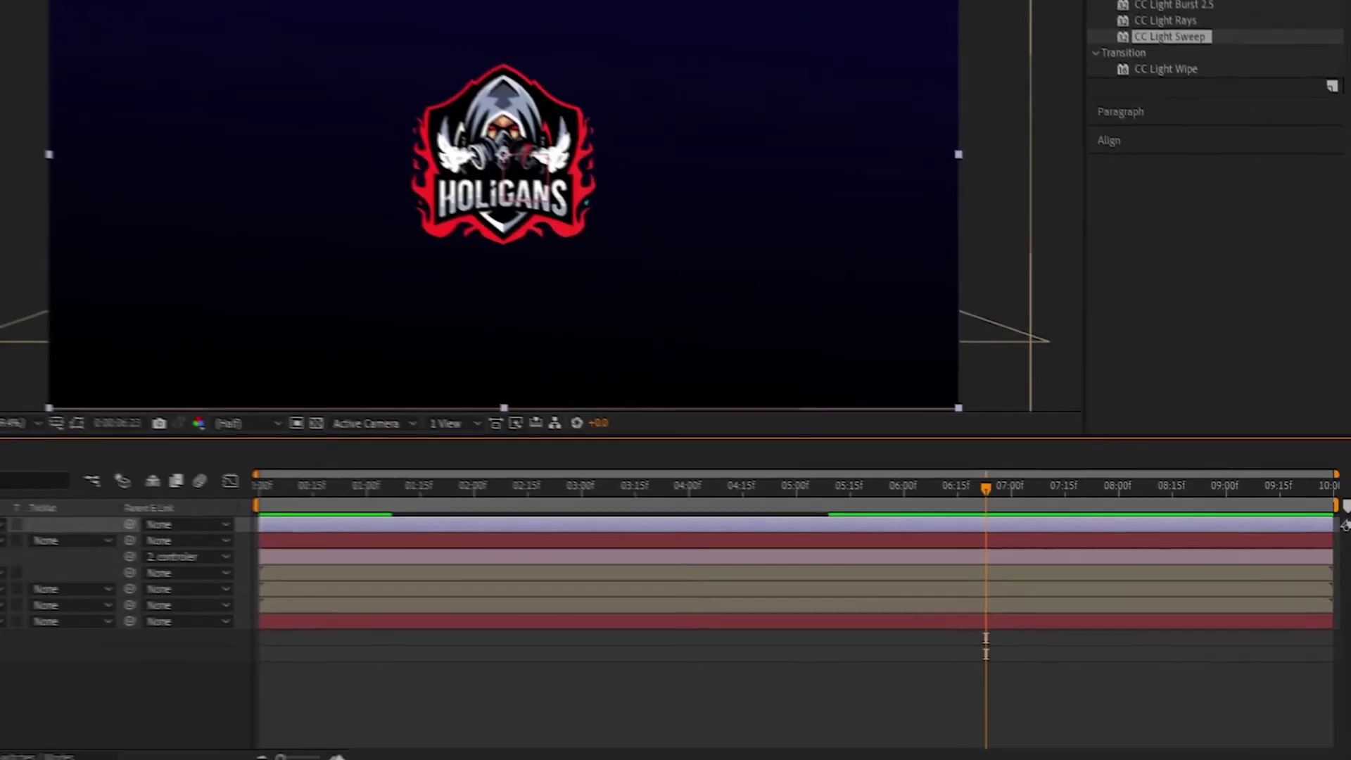
Step: Apply easing to both CC Light Sweep Center keyframes of the Logo reveal layer
click(164, 603)
key(u)
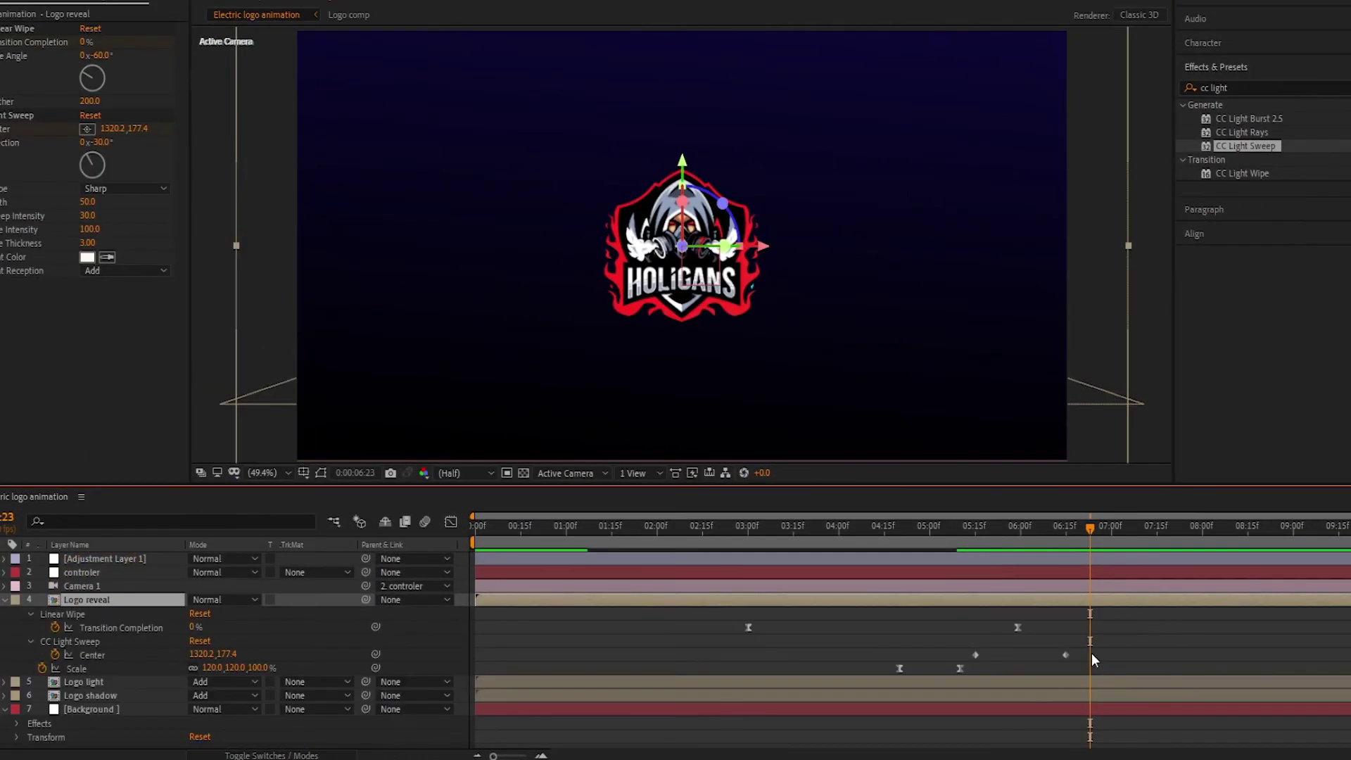
drag(1121, 648, 969, 661)
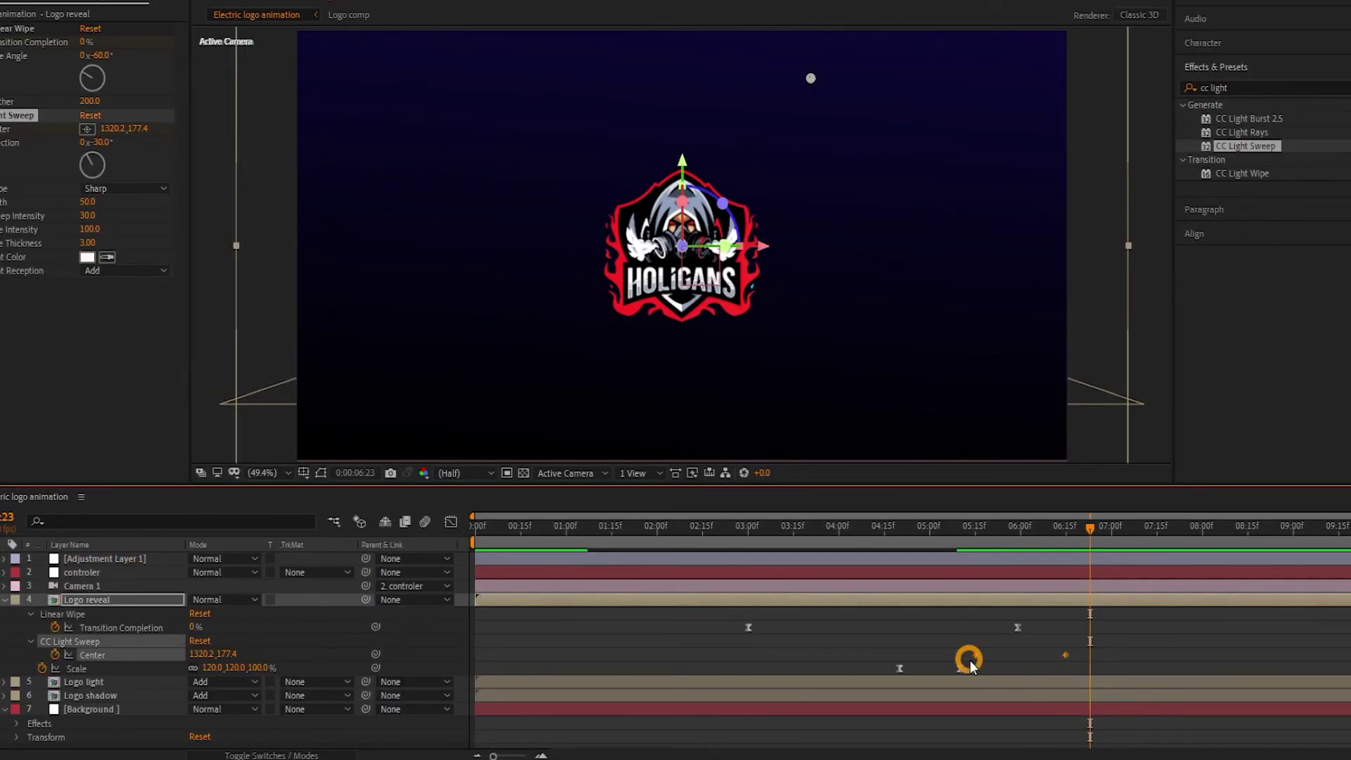
right_click(976, 658)
mouse_move(1056, 645)
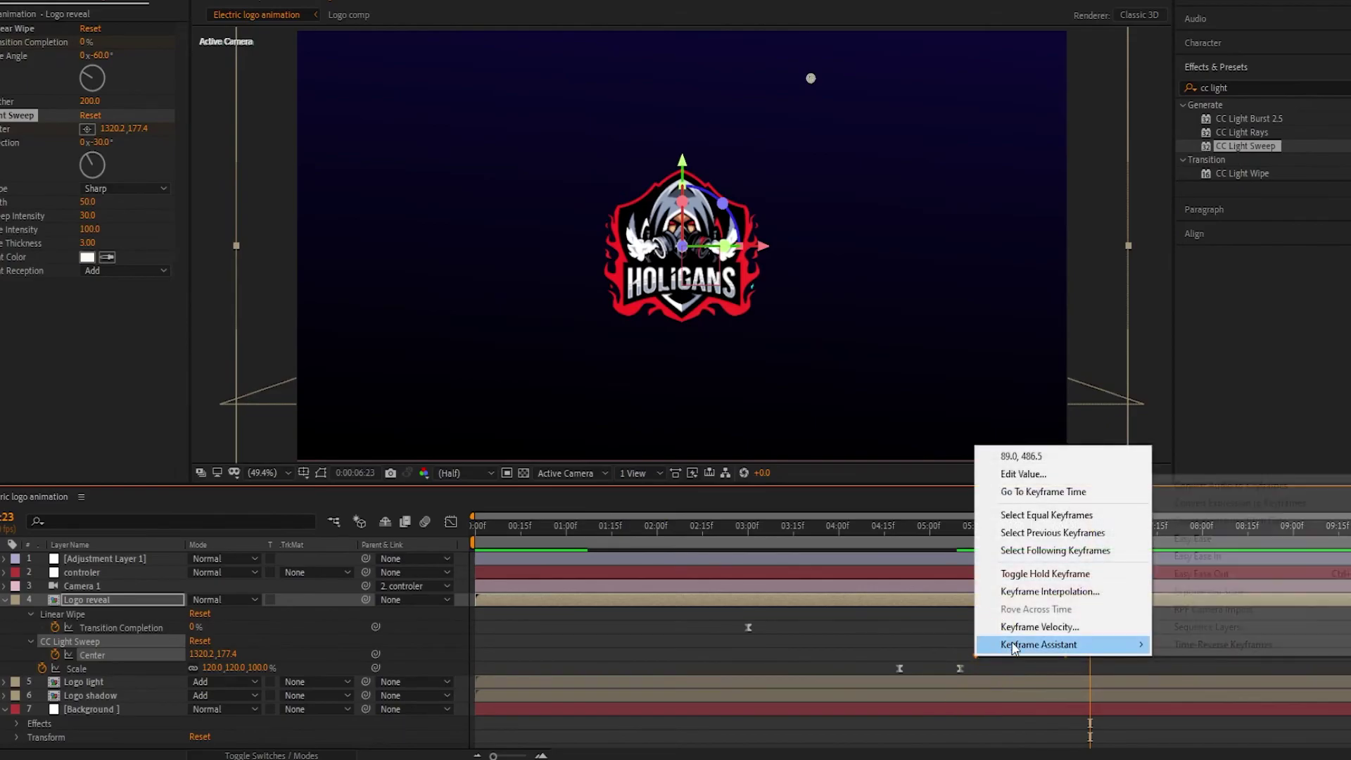
click(1189, 572)
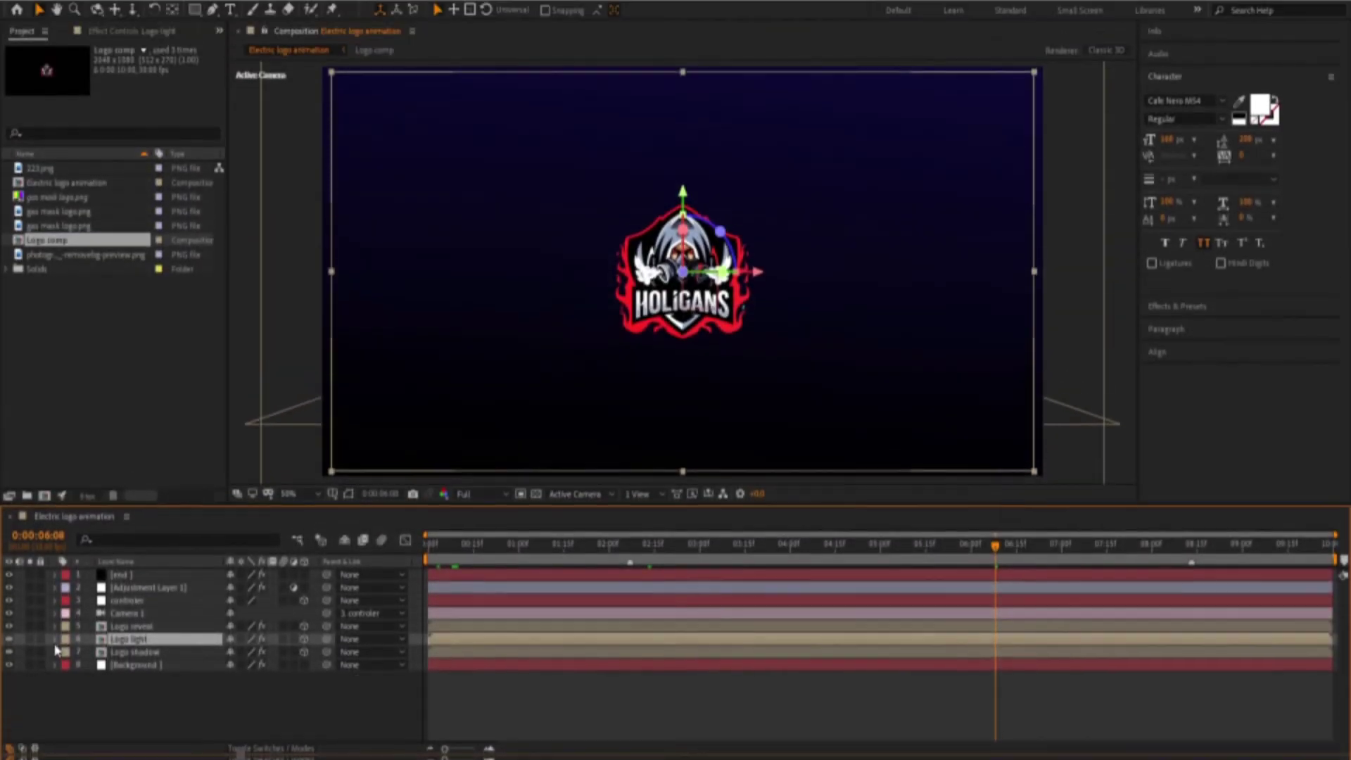
Step: Delete all the masks, Mask 1 through Mask 7, from the Logo light layer
click(54, 647)
click(68, 653)
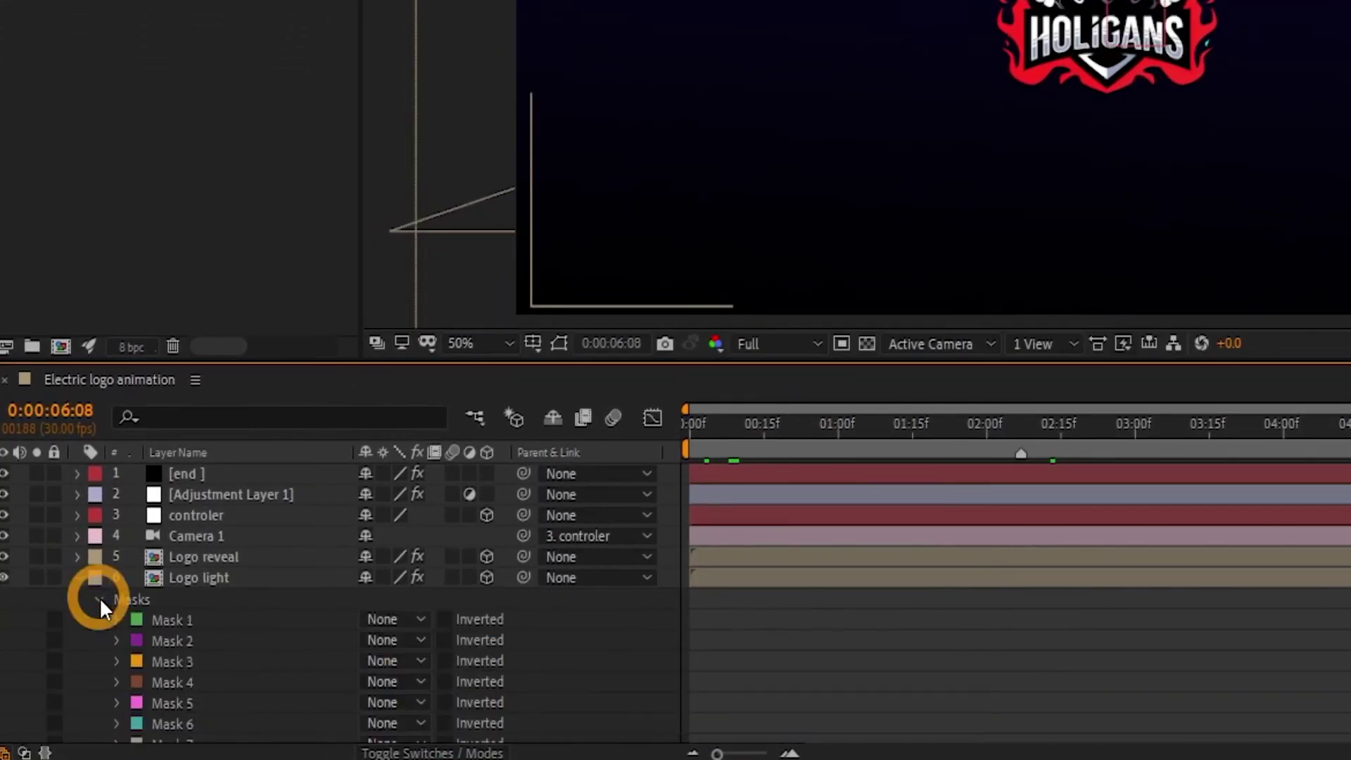
click(122, 675)
click(196, 607)
scroll(213, 645, down, 3)
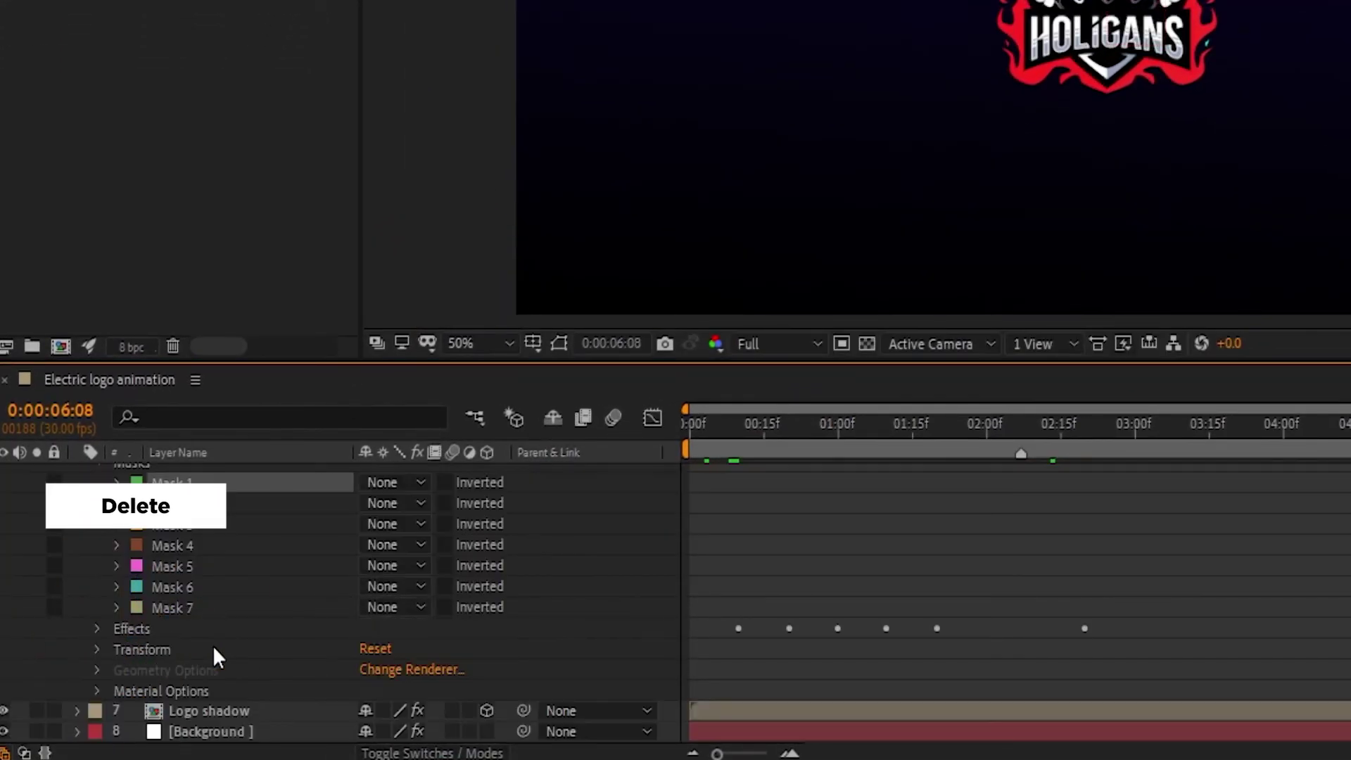
shift+click(197, 607)
key(Delete)
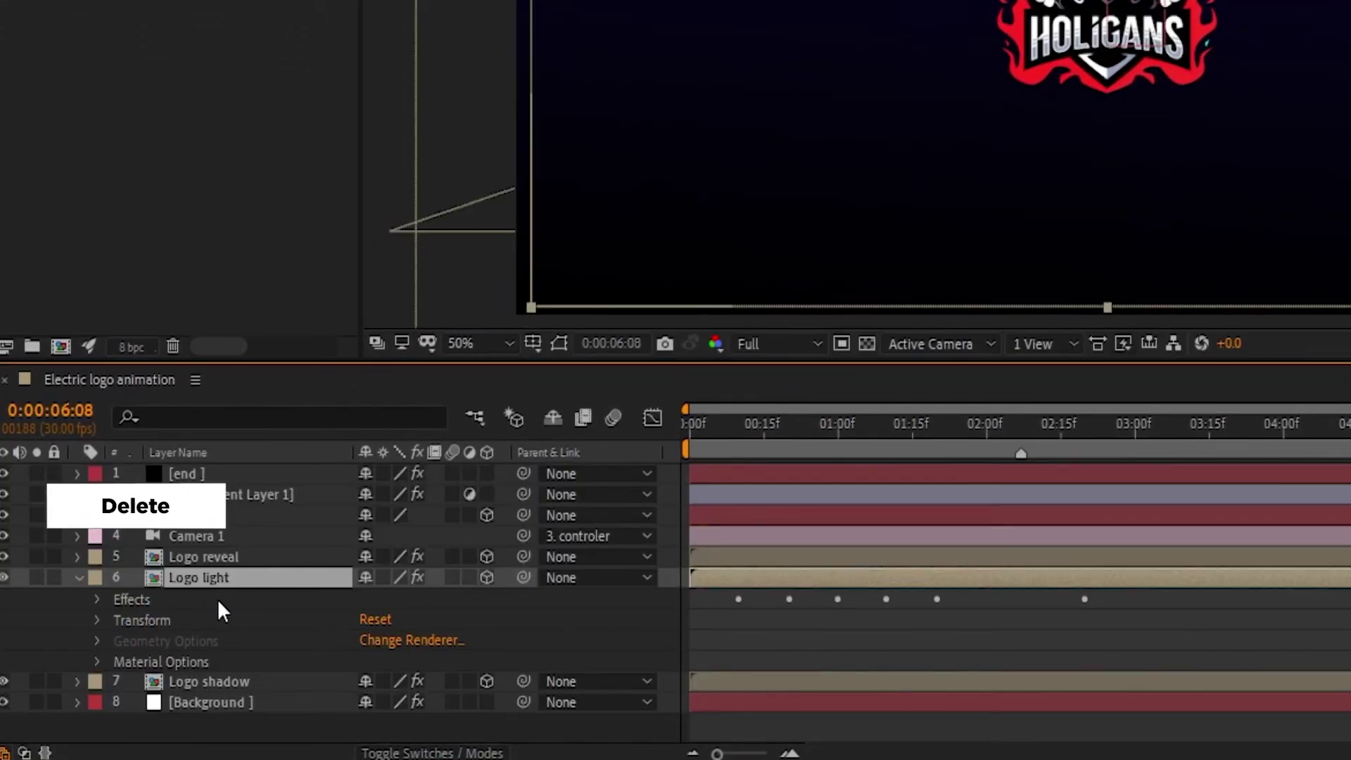
click(78, 583)
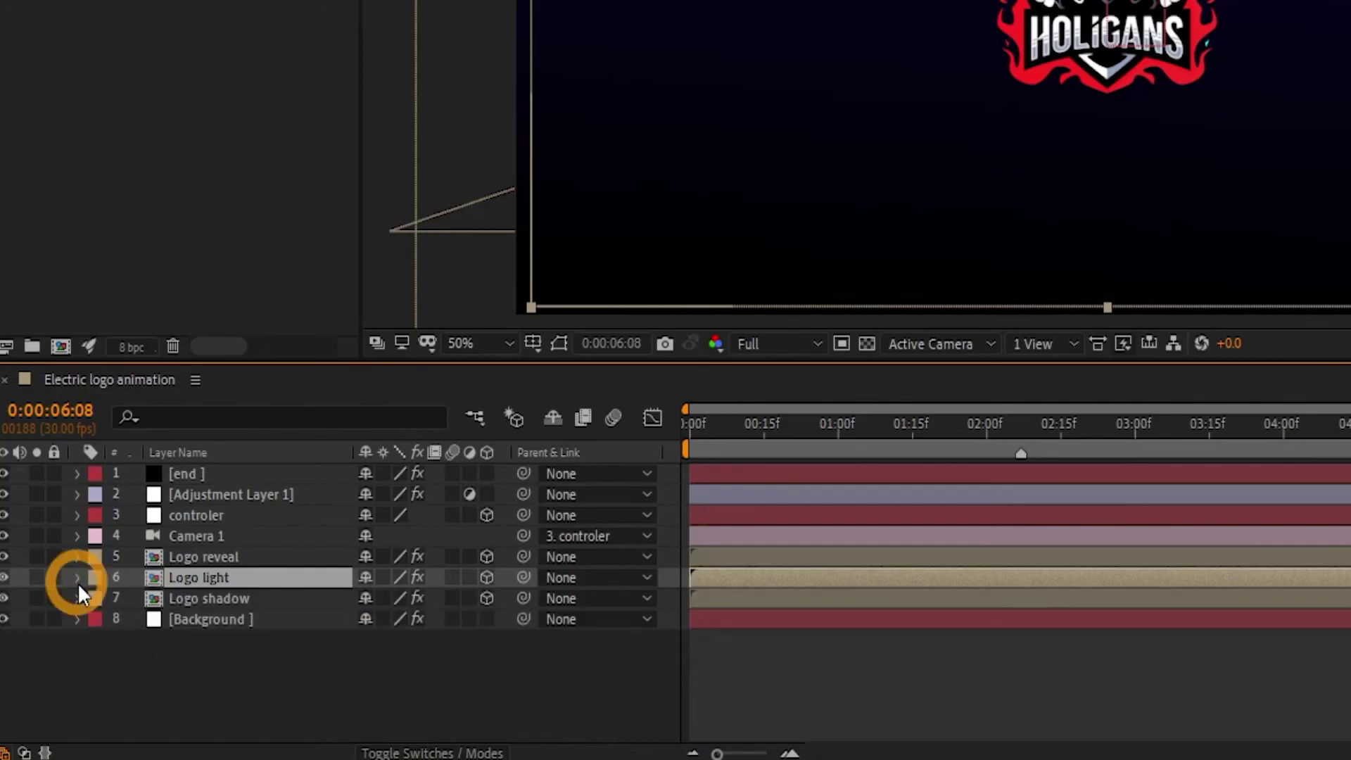
Step: Replace the gas mask logo with the newly imported 223.png inside the Logo comp composition
double_click(214, 579)
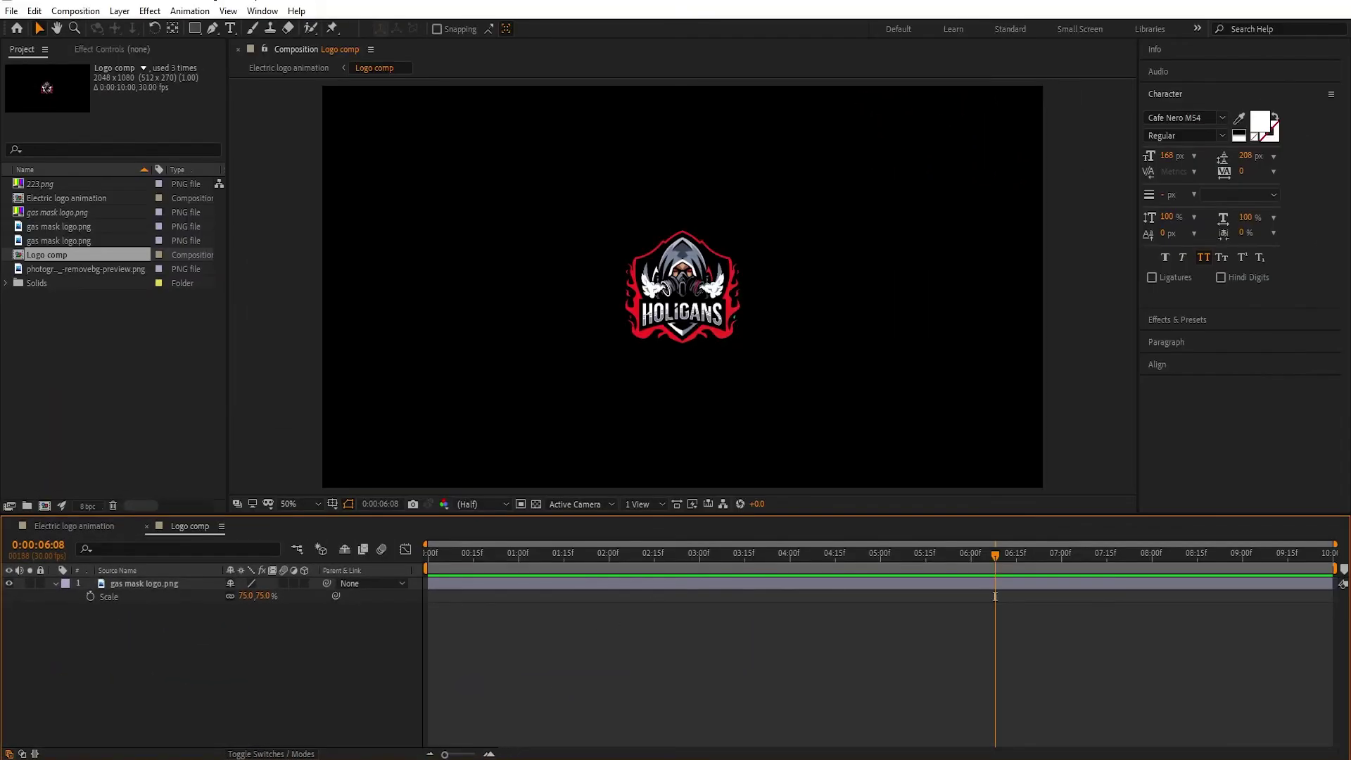
click(399, 747)
drag(436, 577, 129, 669)
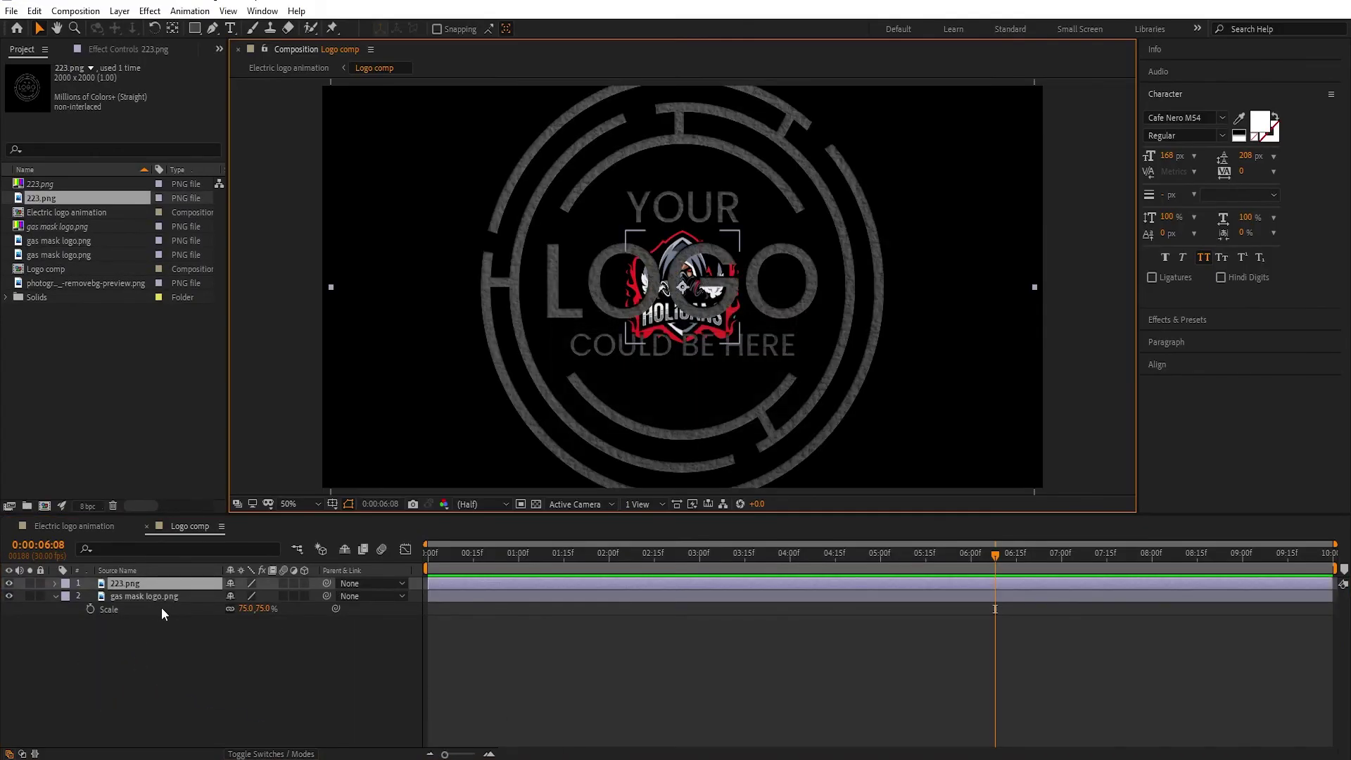
click(155, 597)
key(Delete)
Step: Scale the 223.png layer down to 26% in Logo comp
click(172, 585)
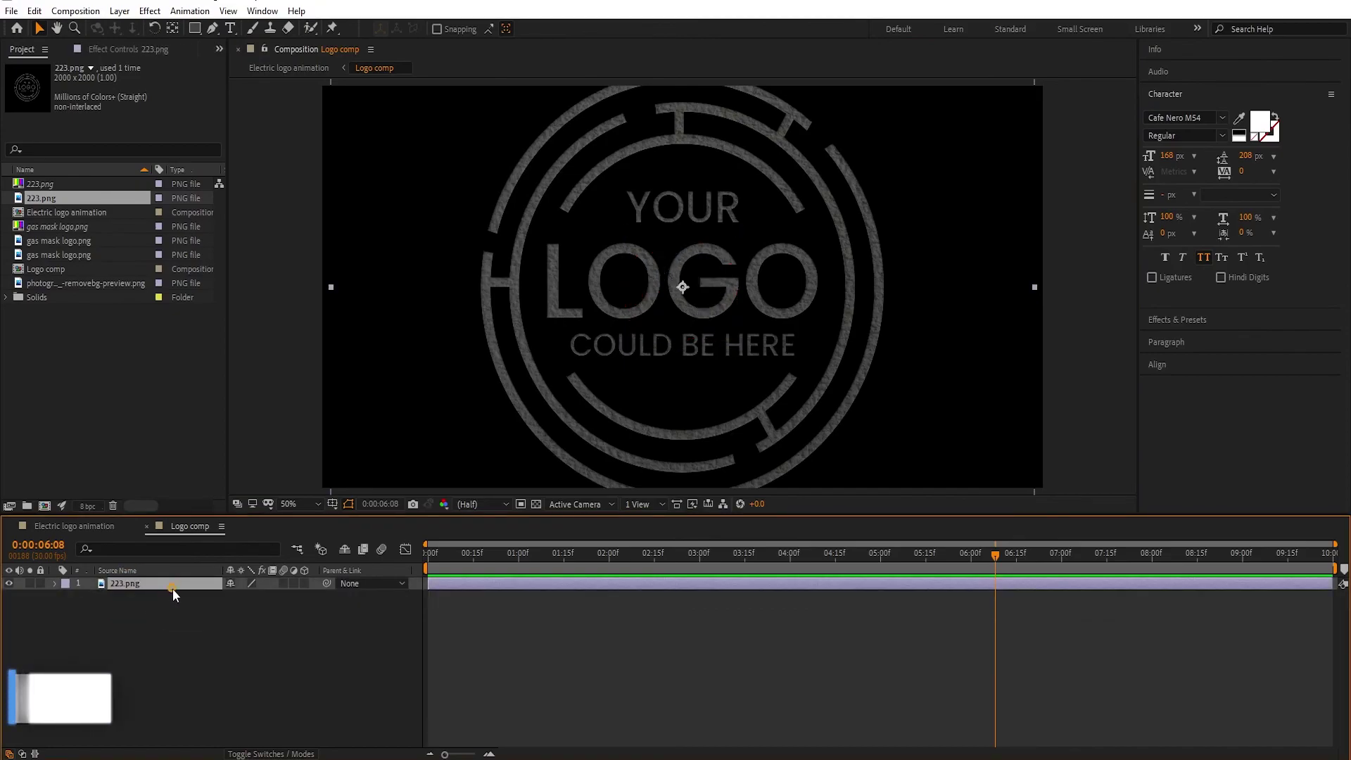
key(s)
drag(241, 596, 197, 610)
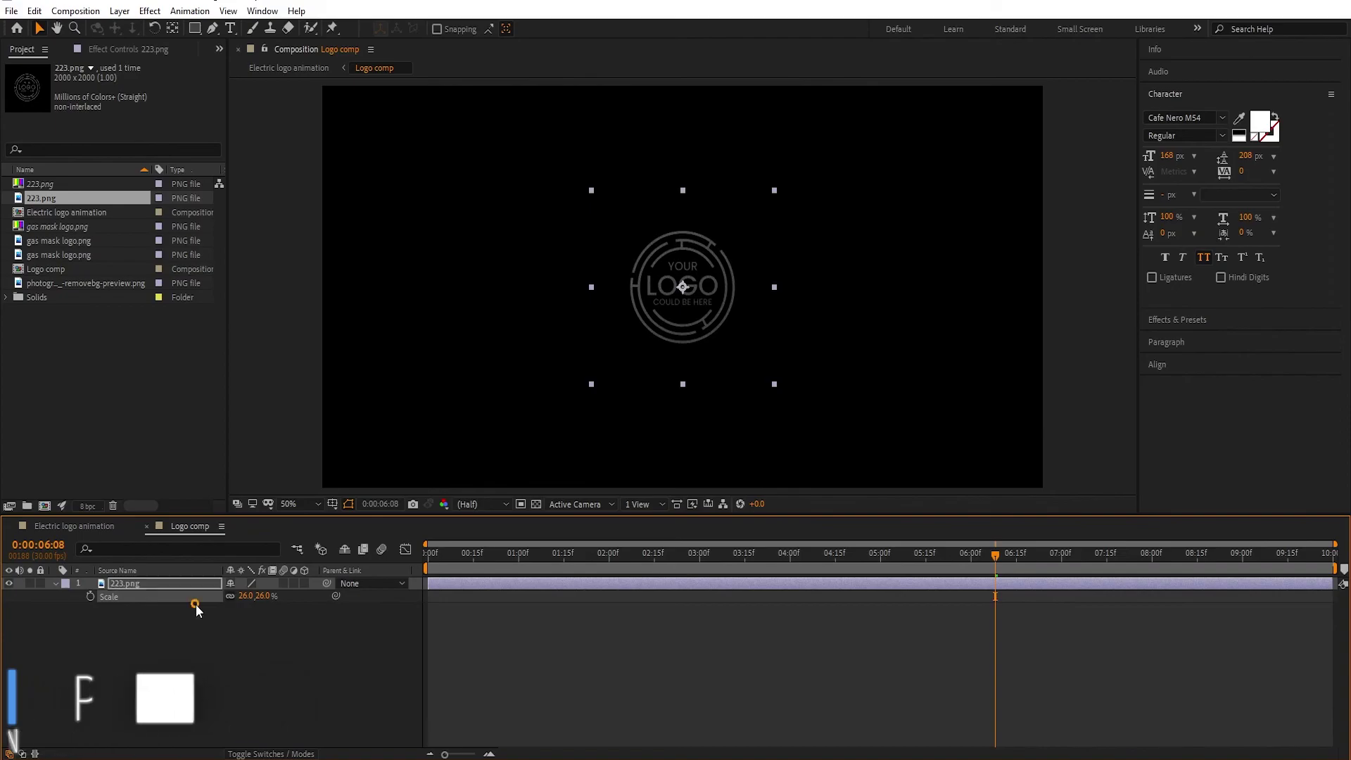
click(193, 644)
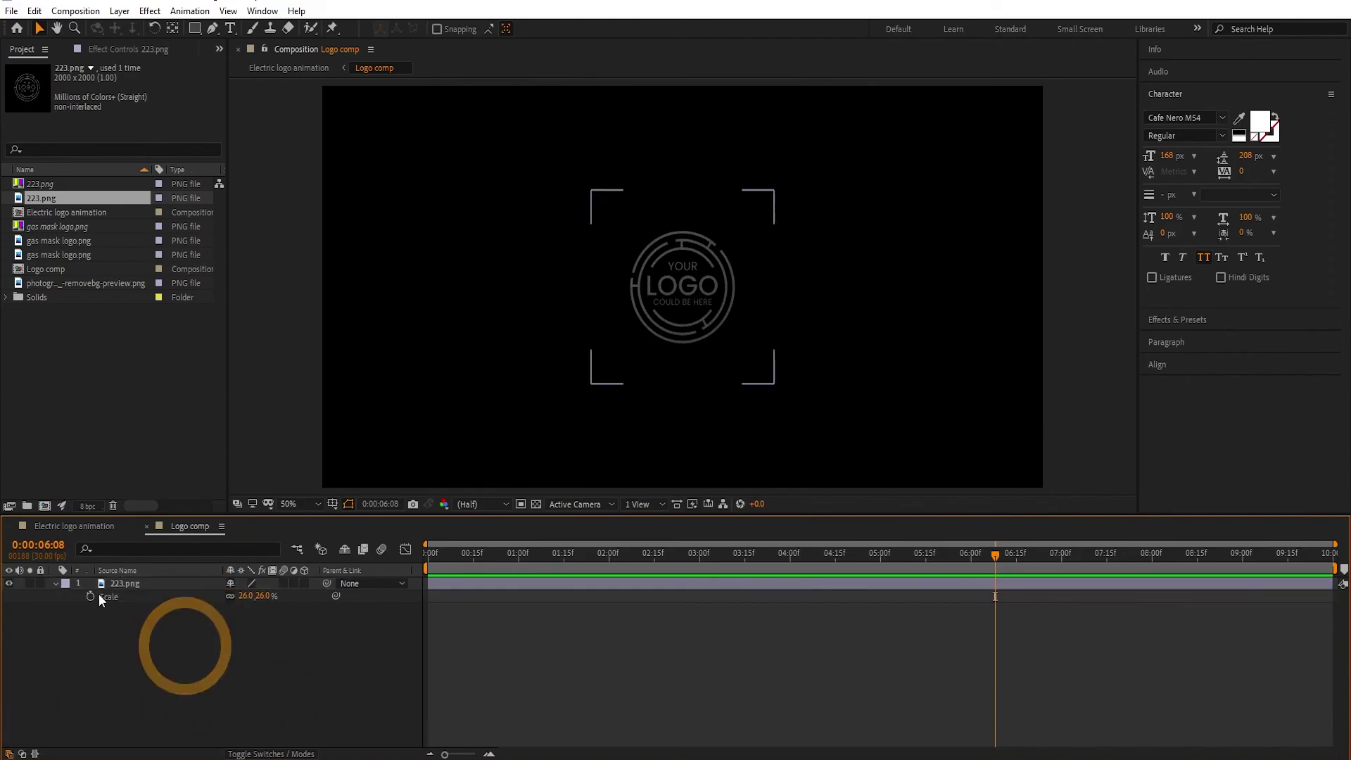
Step: Auto-trace the Logo light layer in the Electric logo animation composition, using the current frame's Alpha channel
click(99, 525)
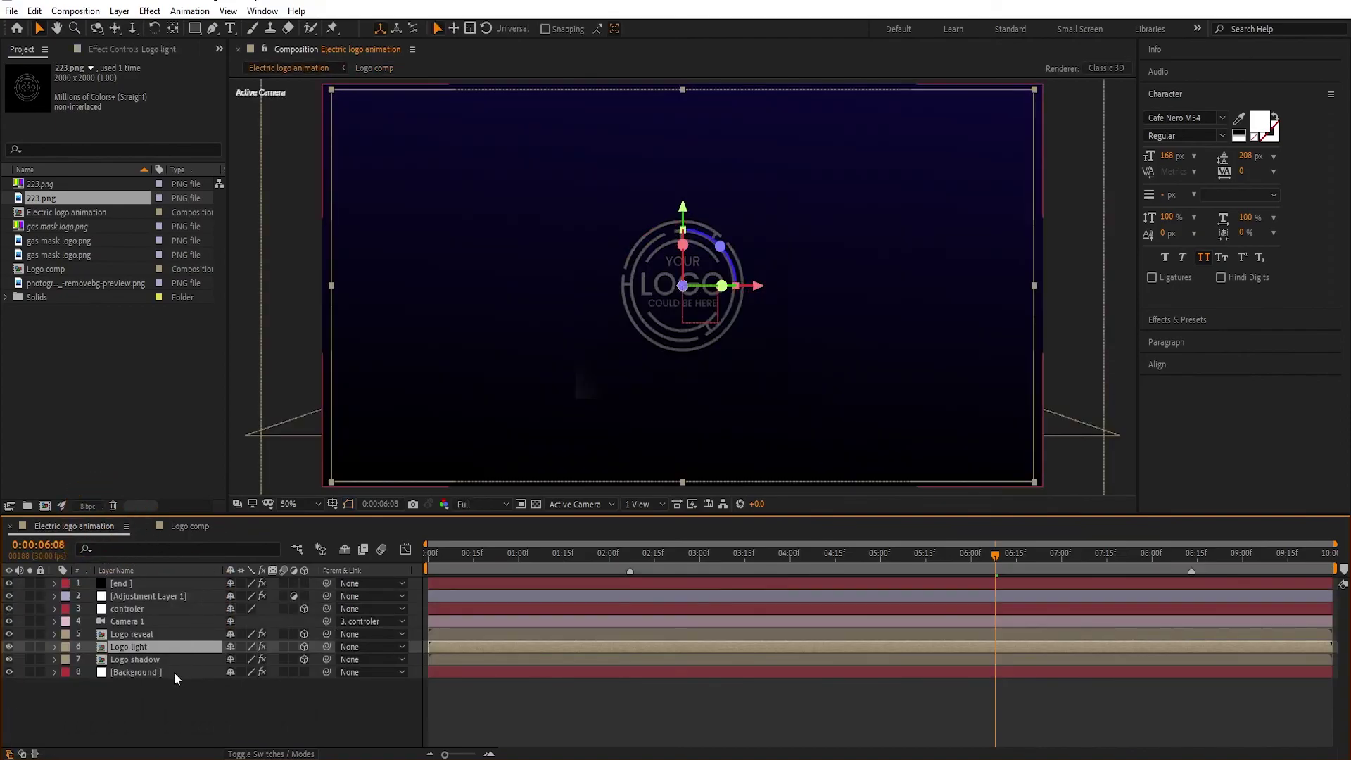
click(153, 679)
click(131, 646)
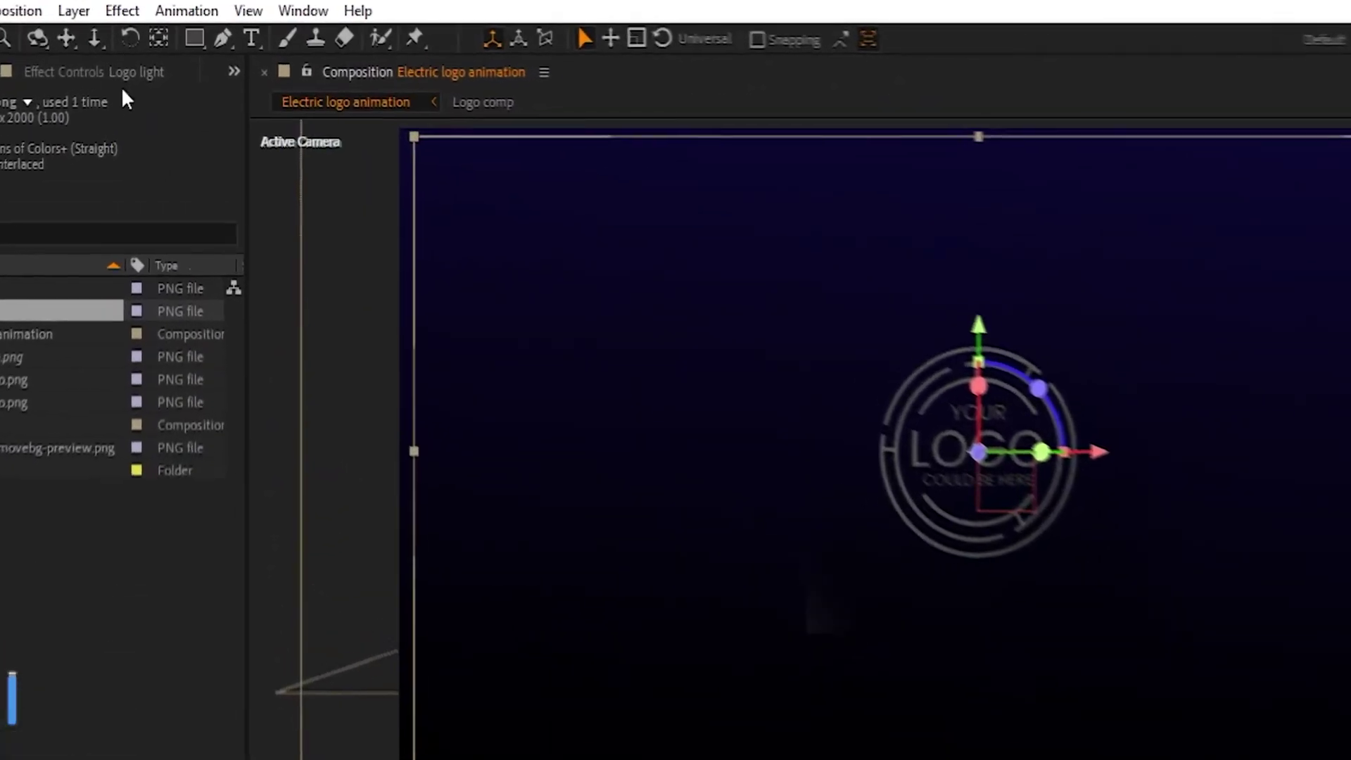
click(71, 11)
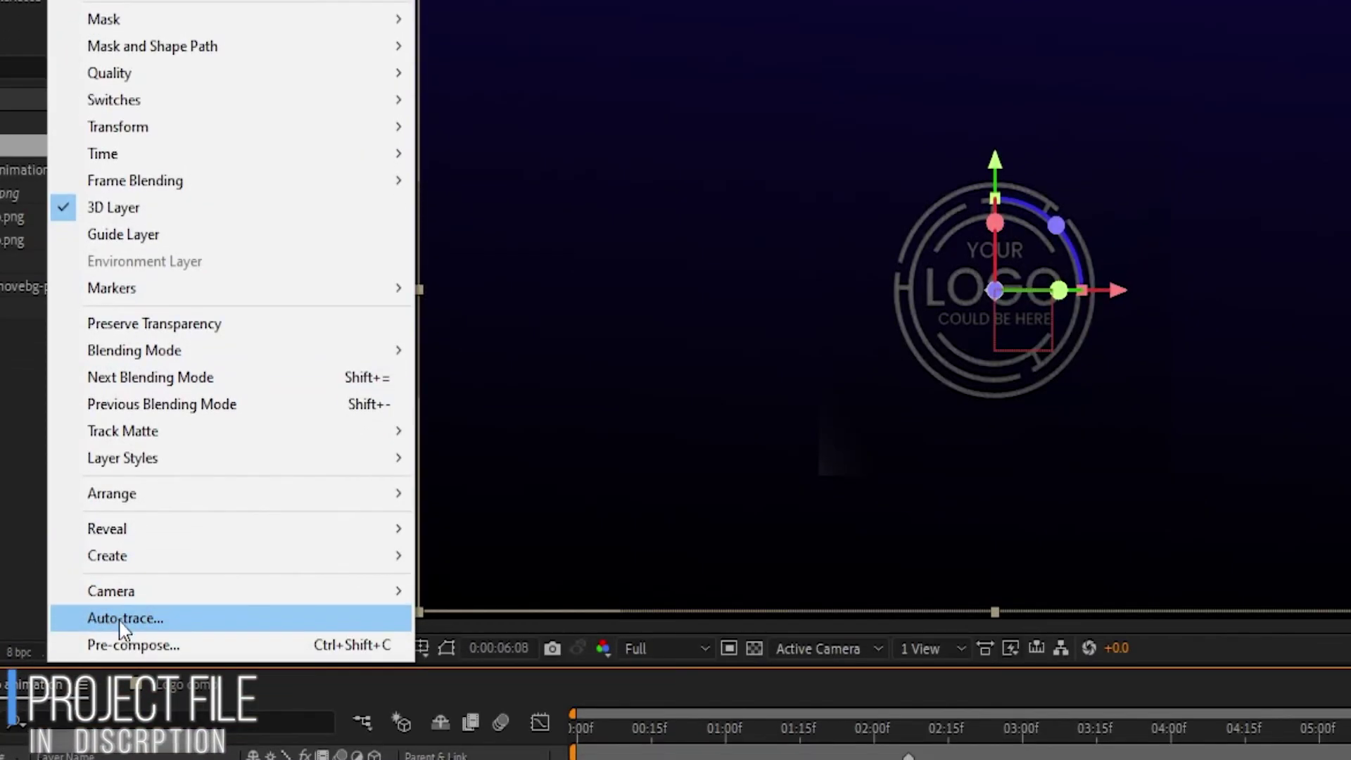
click(121, 618)
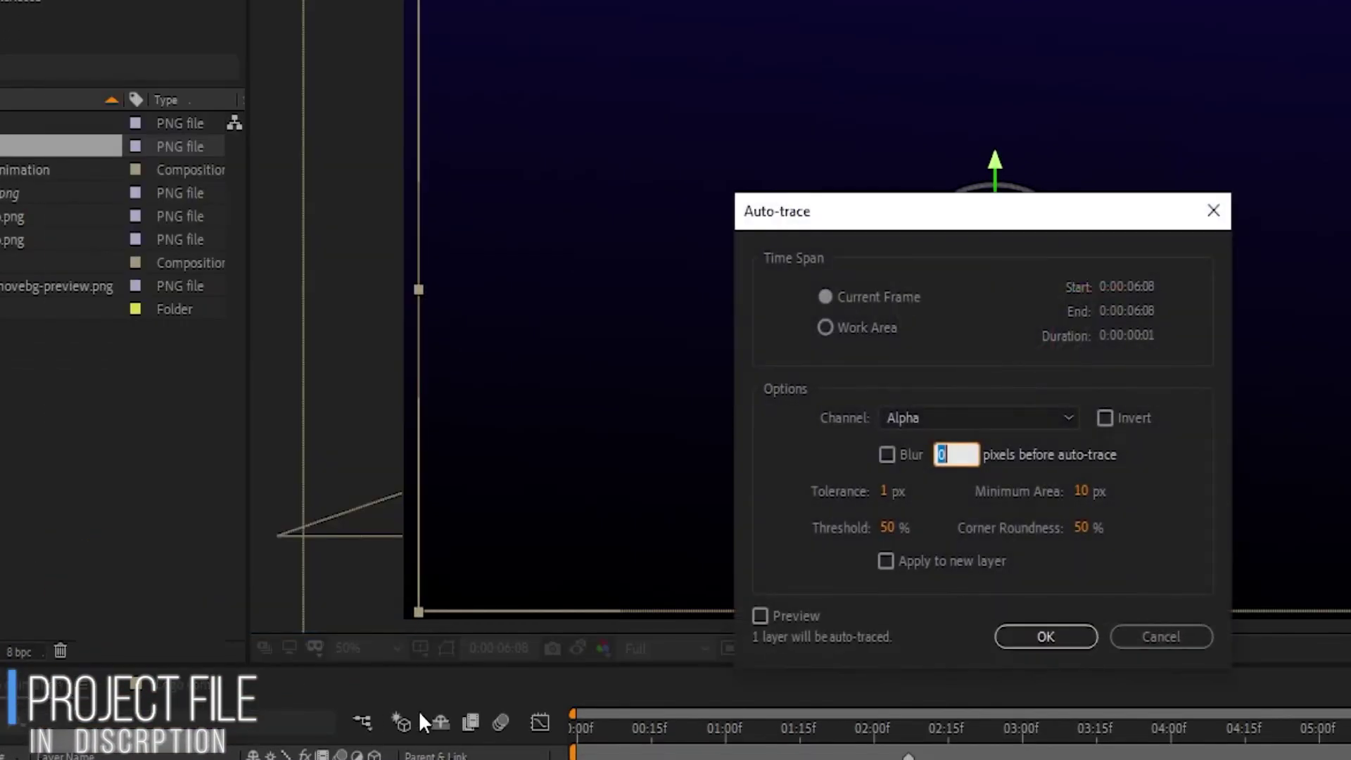
click(1045, 637)
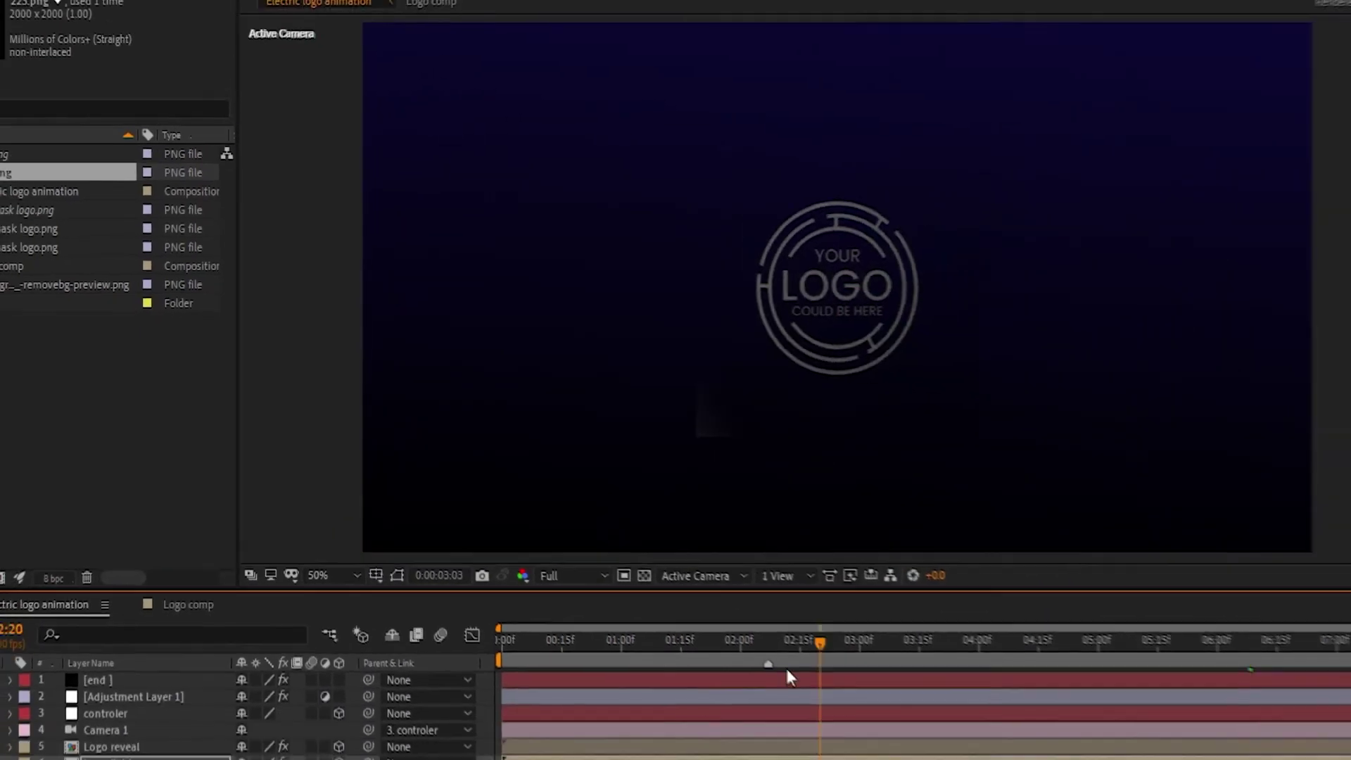